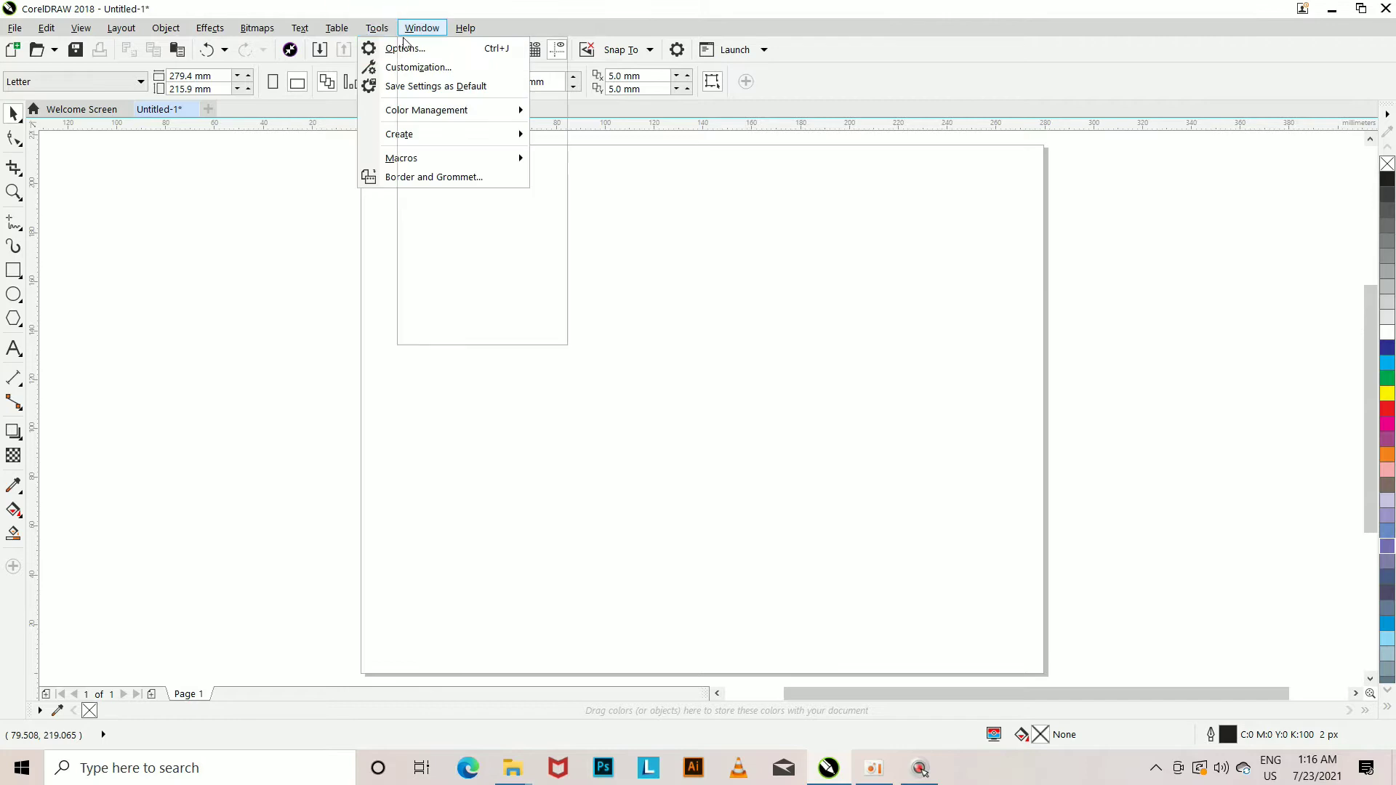
- Enable user-defined margins in the document's guideline presets and set the top and left margins to 10 mm
left_click(422, 28)
left_click(376, 27)
left_click(405, 49)
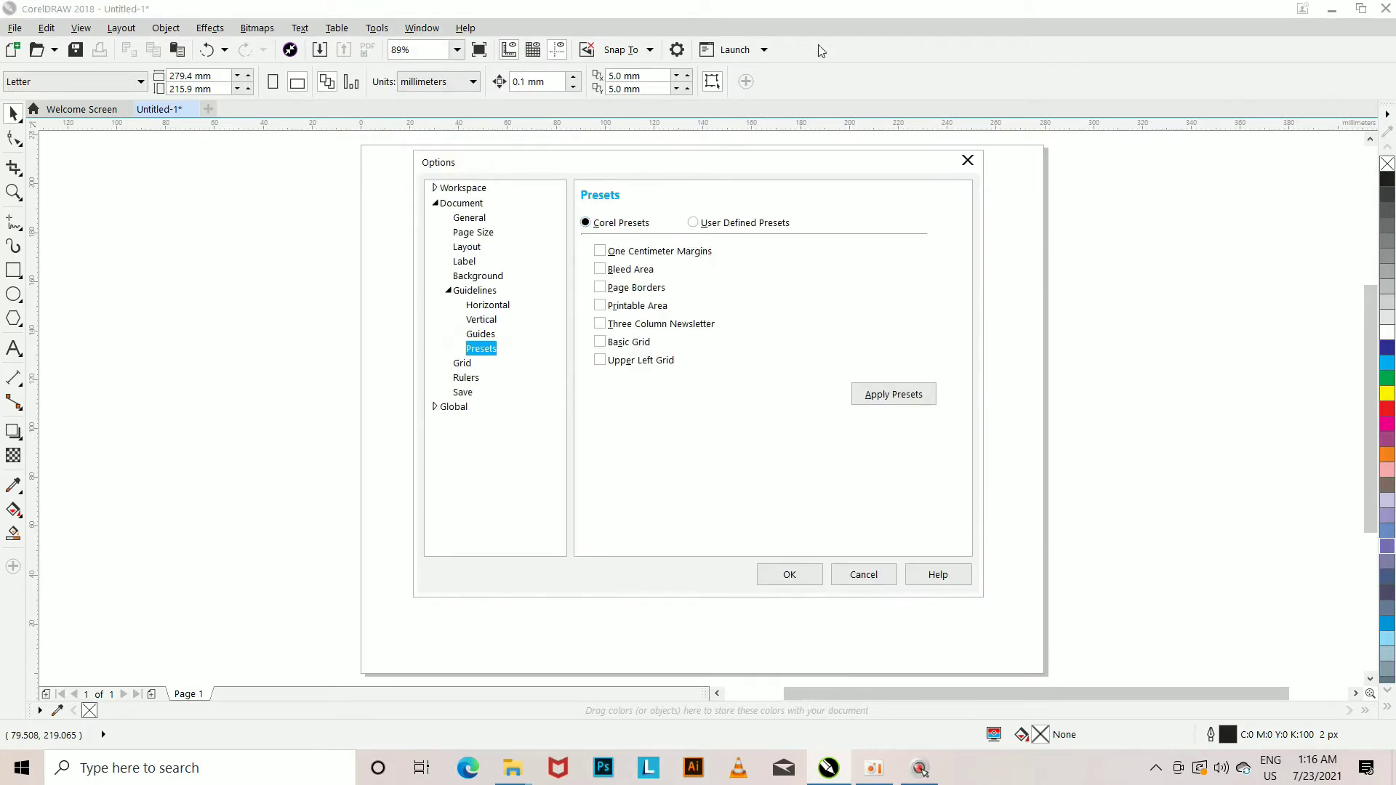
left_click(736, 223)
left_click(598, 251)
left_click(637, 273)
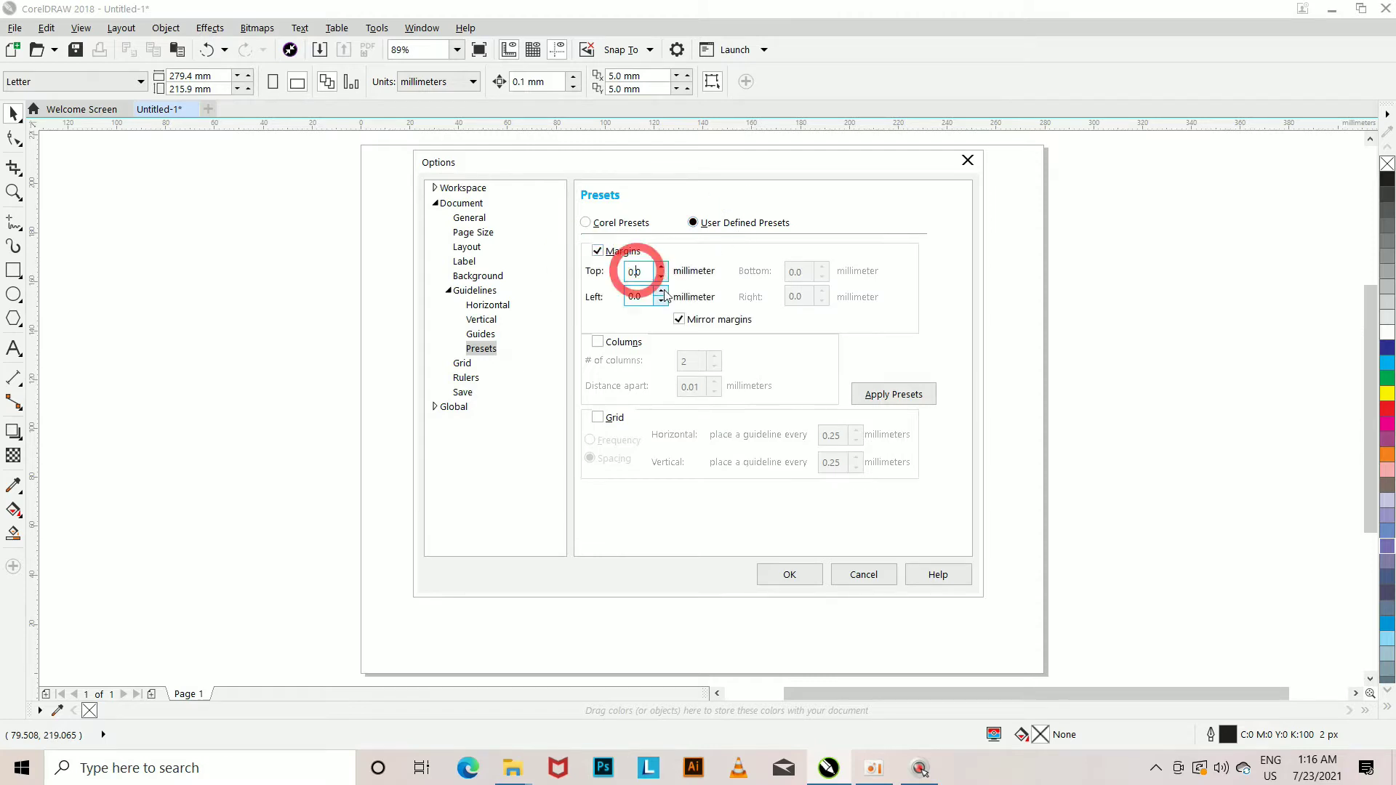
key("Right")
key("BackSpace")
key("BackSpace")
key("BackSpace")
key("BackSpace")
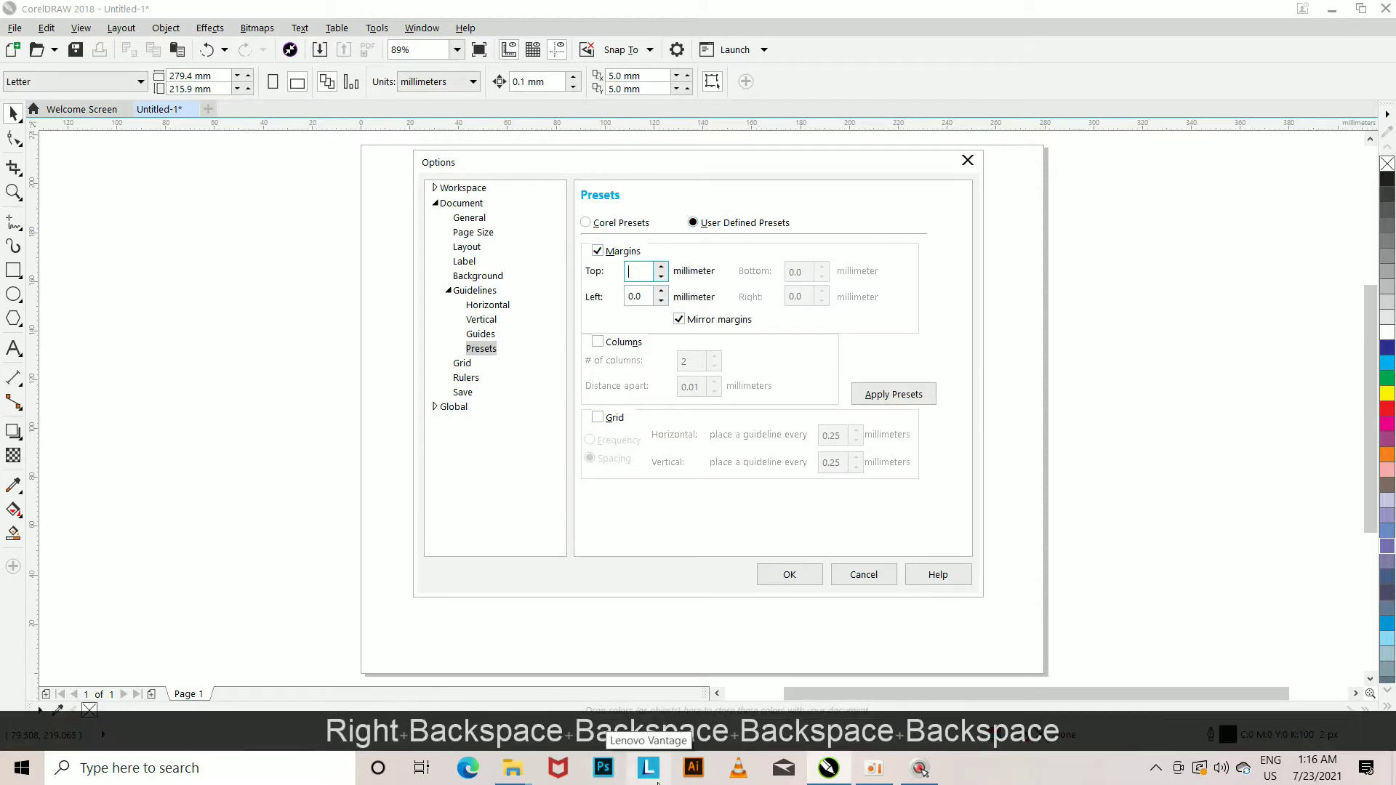
type("10")
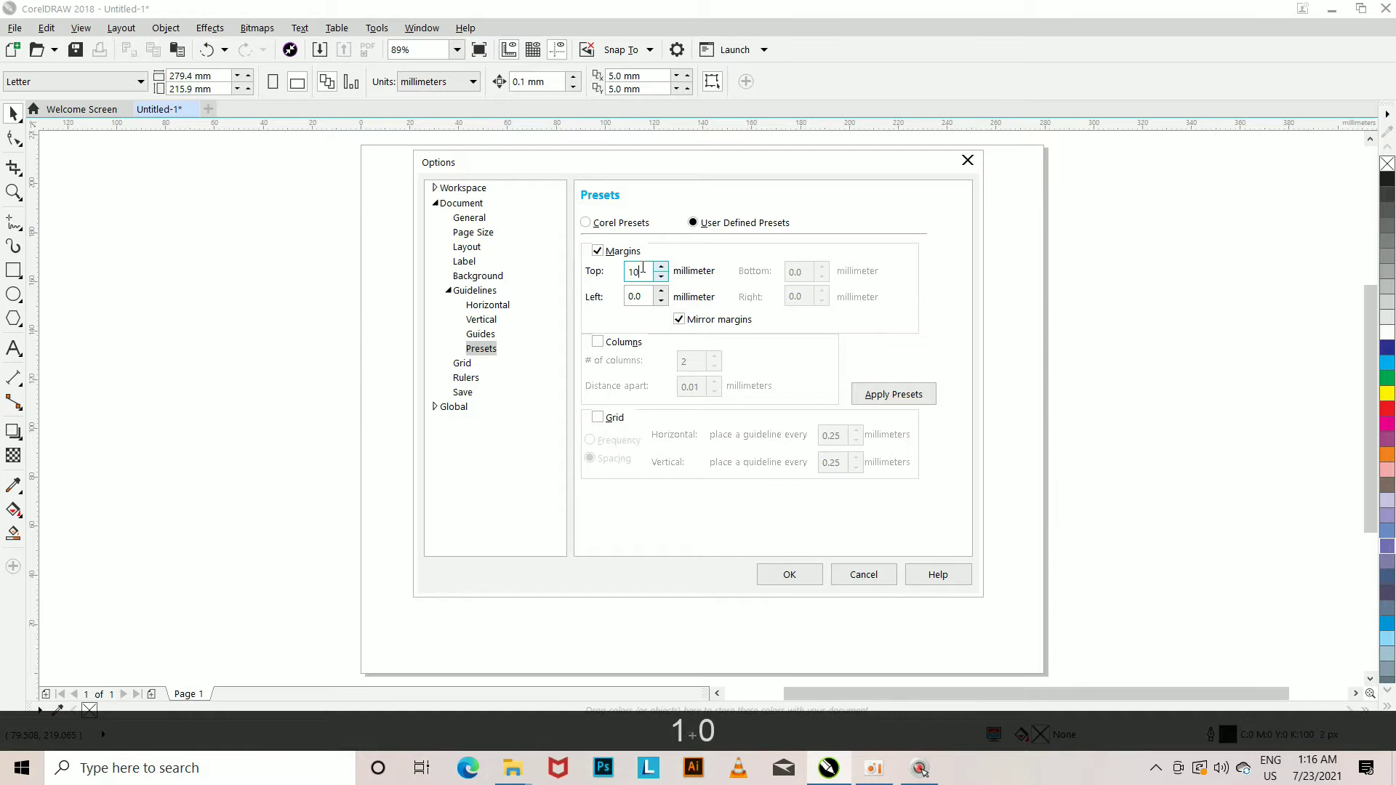
left_click_drag(643, 268, 616, 275)
key("ctrl+c")
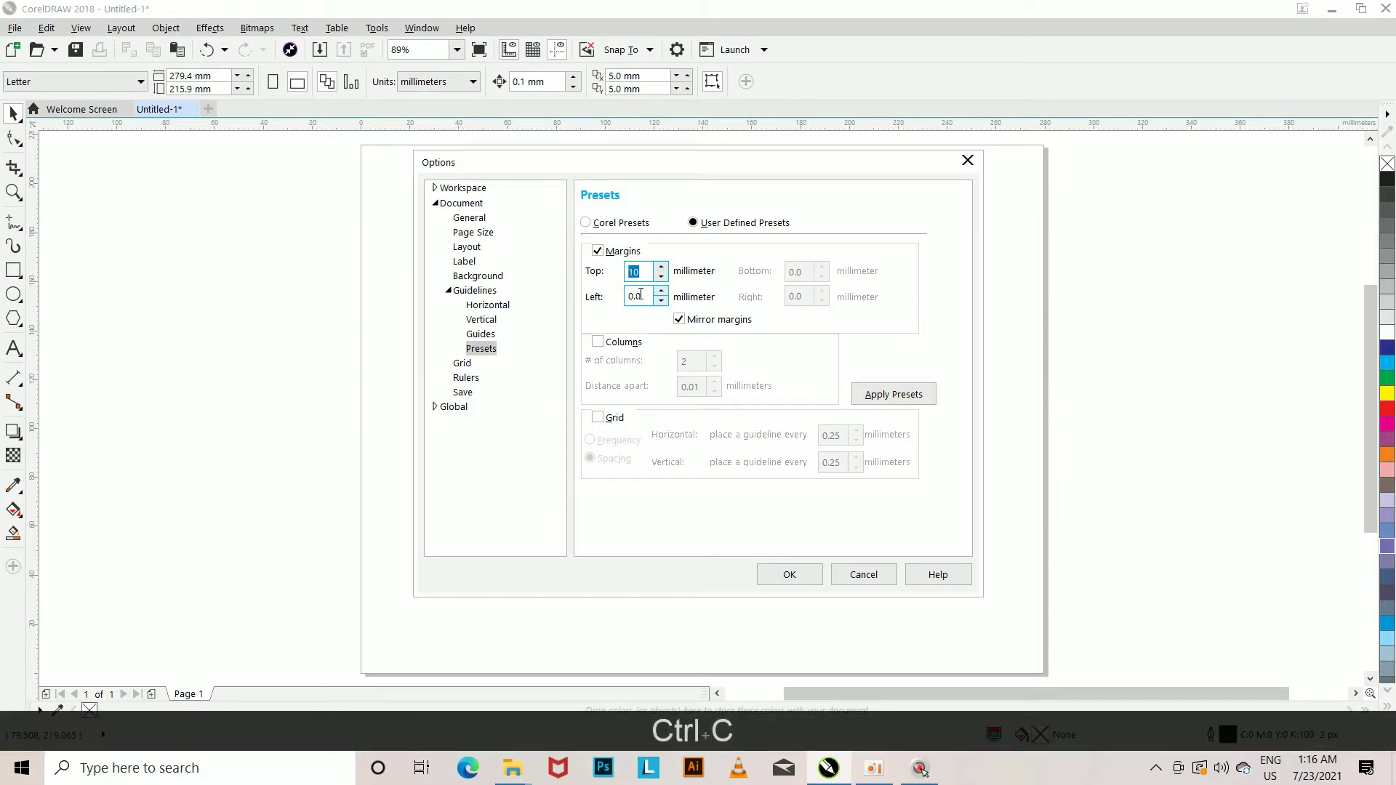
key("ctrl+v")
- Enable two columns set 17 mm apart in the guideline presets, apply the presets and close the options
left_click(597, 342)
left_click(696, 365)
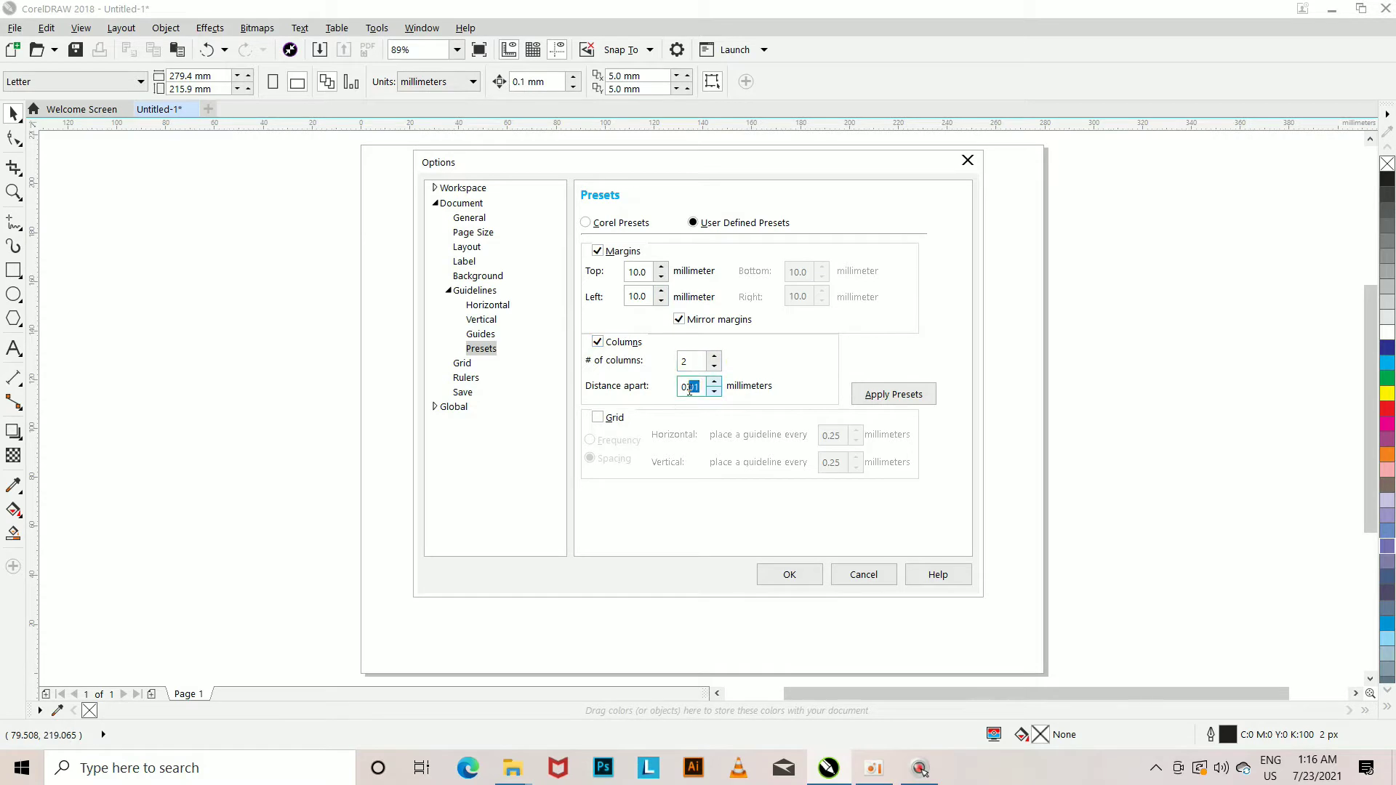
key("ctrl+v")
key("BackSpace")
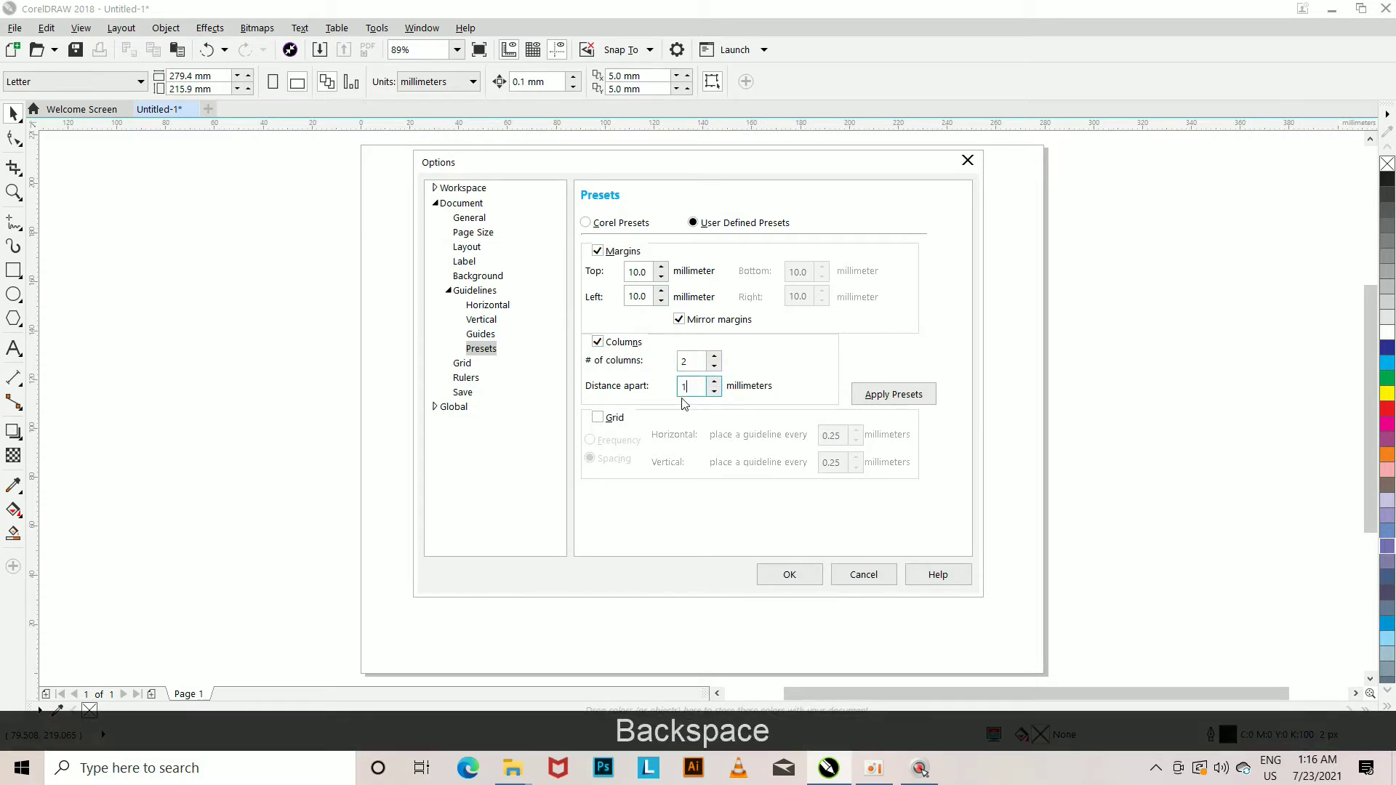
type("7")
left_click(928, 402)
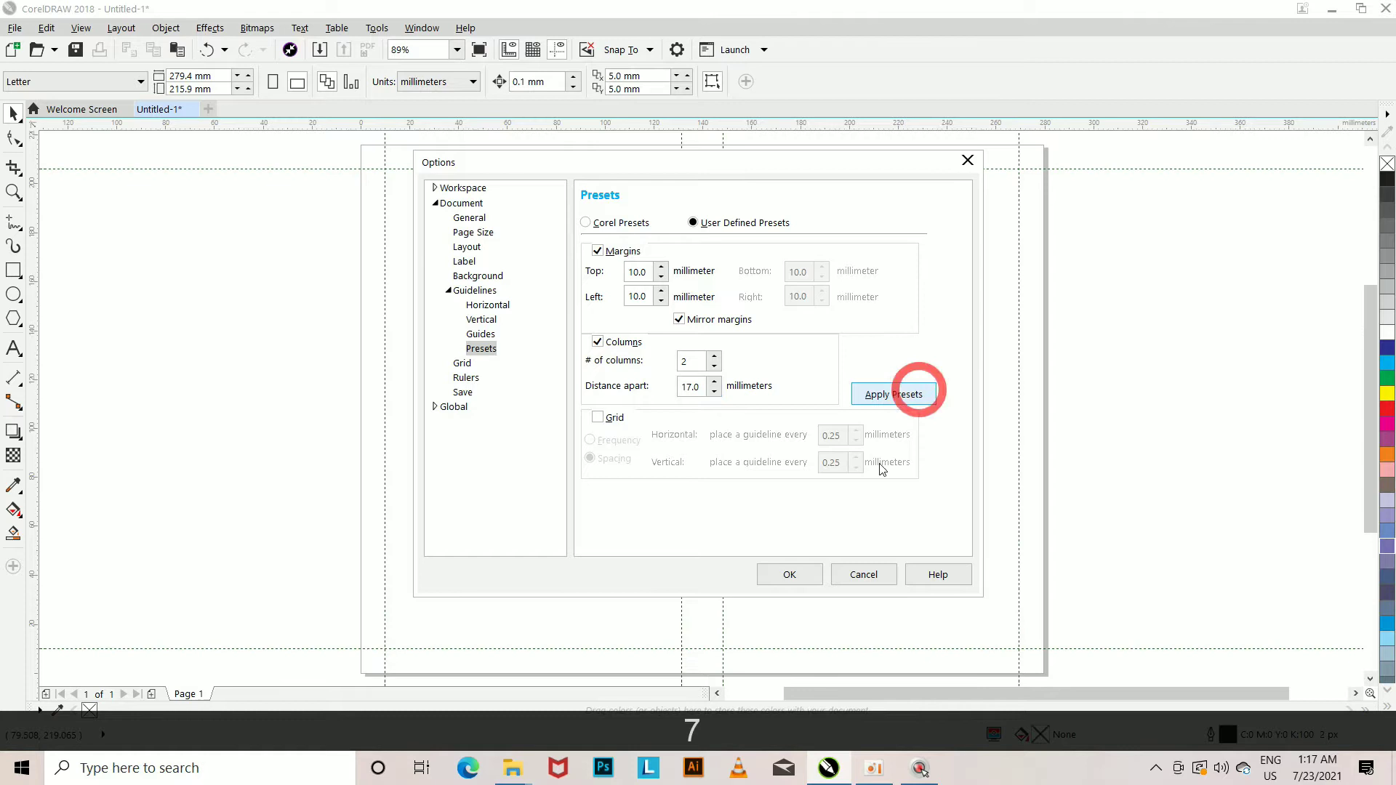
left_click(789, 575)
- Create two full-height rectangles about 131 mm wide, one from each page side edge to the nearest central guideline
double_click(13, 270)
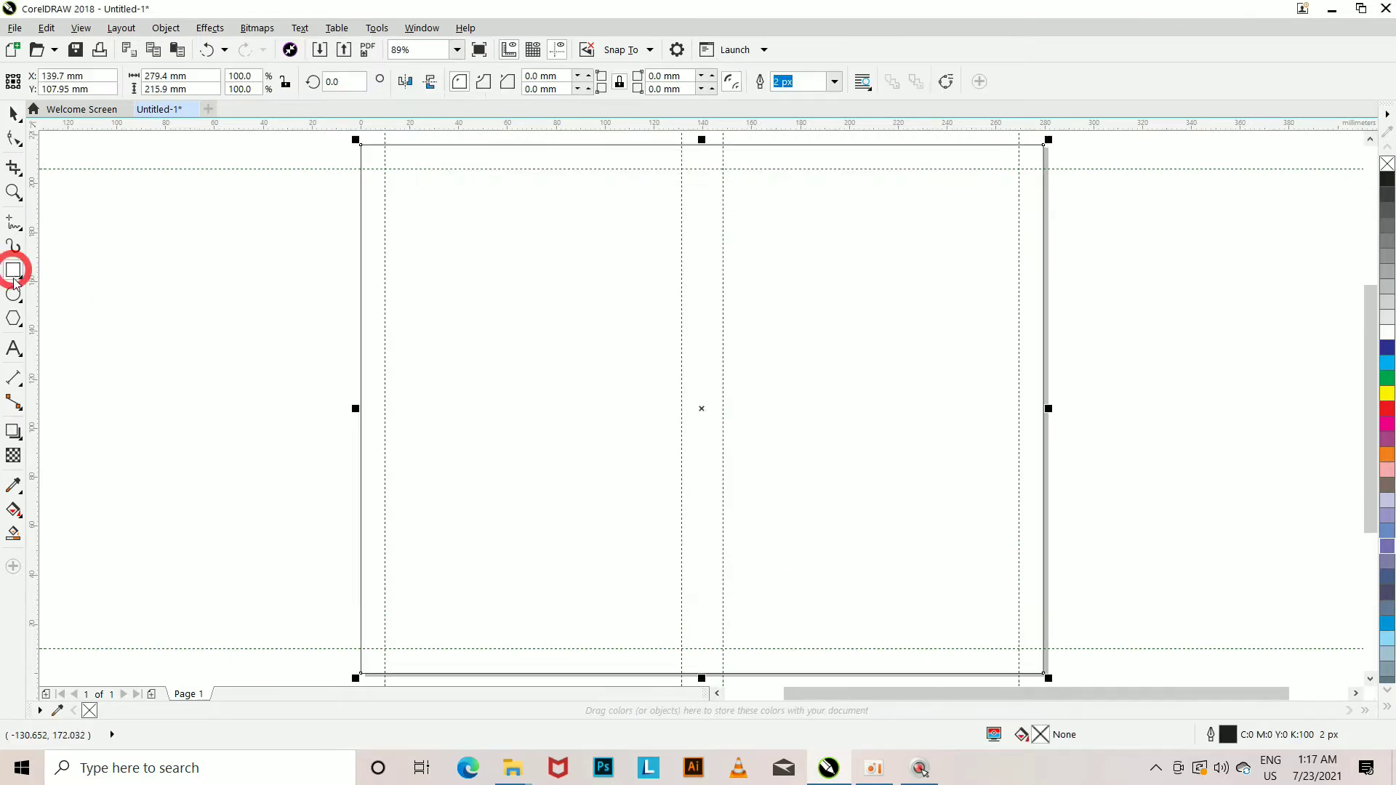
left_click_drag(1047, 409, 691, 530)
key("ctrl+z")
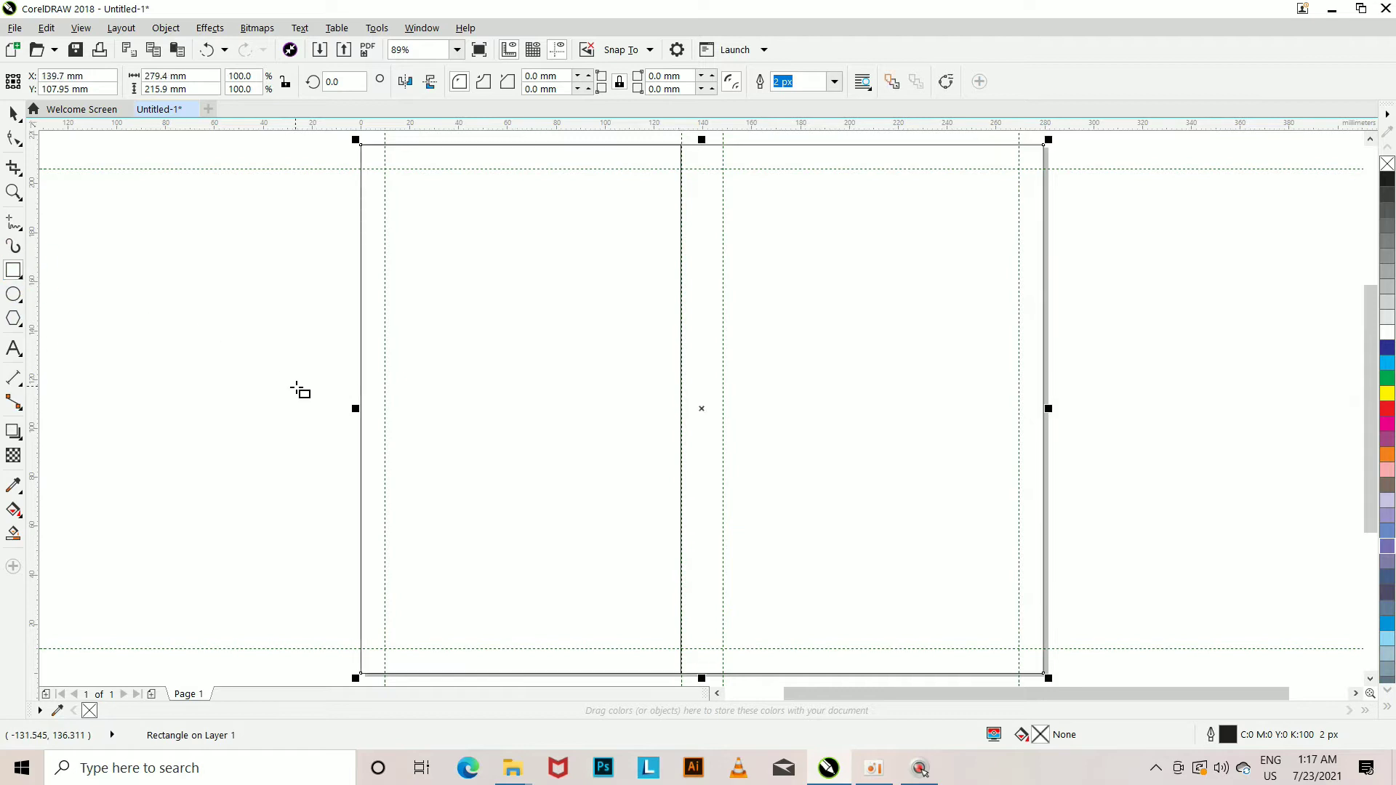
left_click_drag(351, 409, 717, 486)
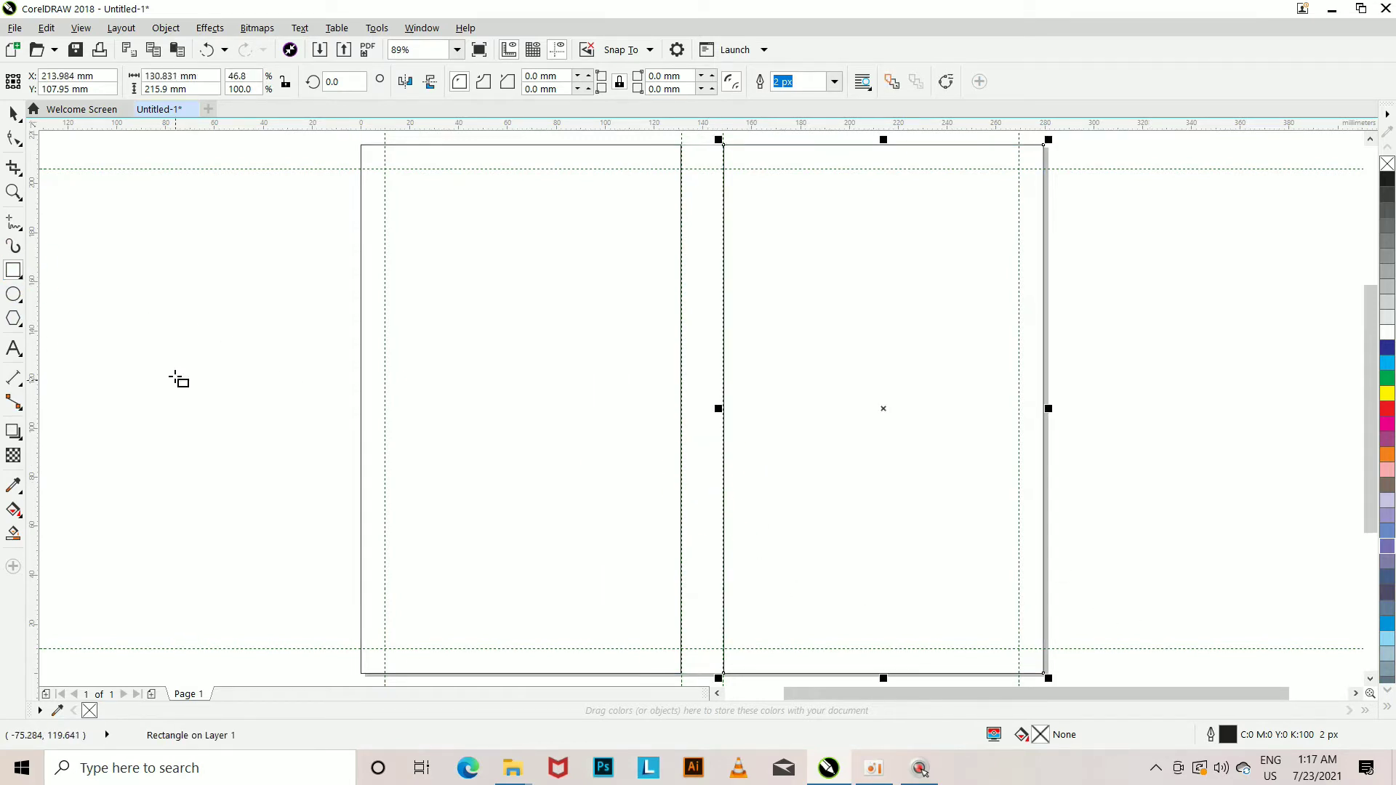
left_click(159, 332)
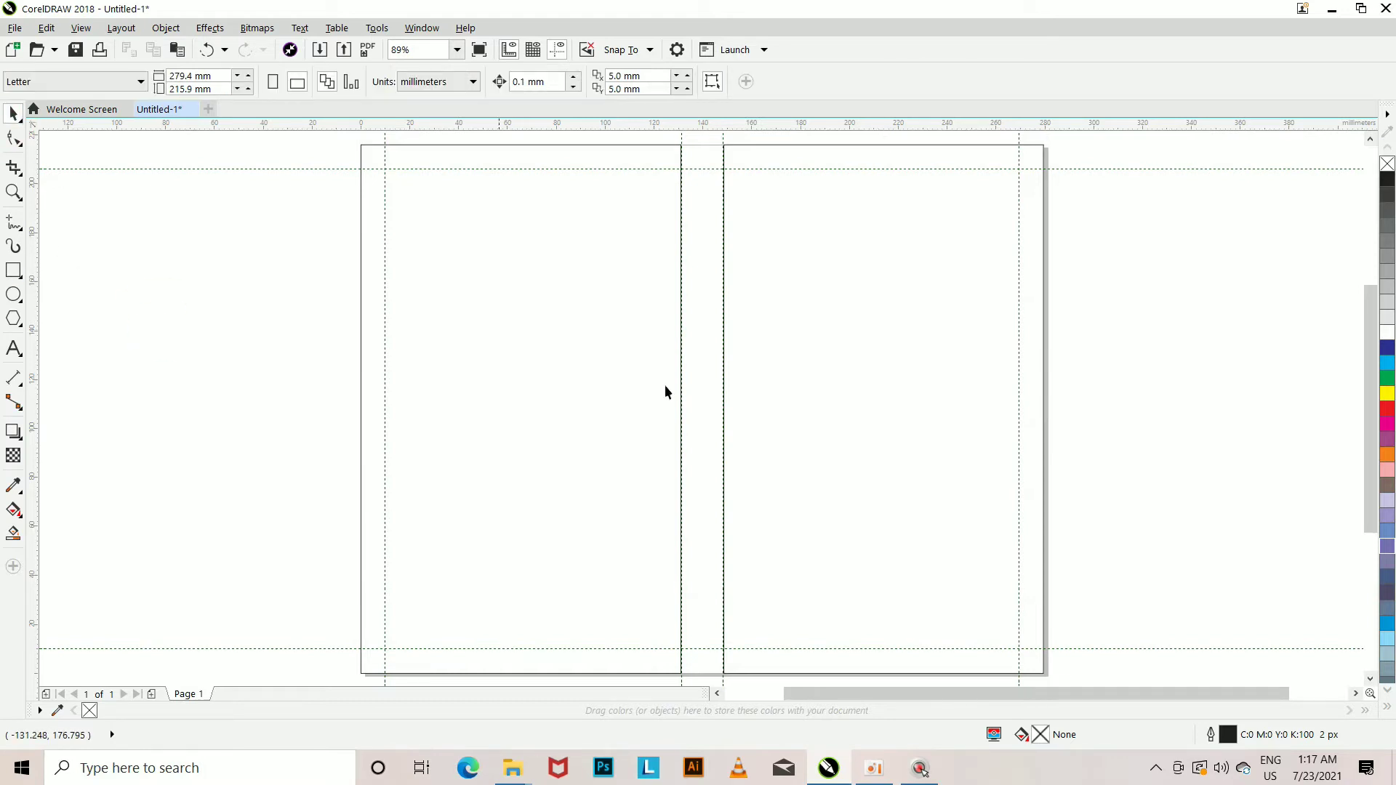
- Duplicate the right rectangle and fit the copy into the gap between the central guidelines as a spine about 17.6 mm wide
left_click(793, 416)
key("KP_Add")
left_click_drag(1048, 408, 676, 473)
left_click(1199, 560)
left_click(972, 522)
left_click(1262, 490)
- Import the red Lucifer couple poster from the Downloads folder and place it beside the page's upper left side
key("ctrl+minus")
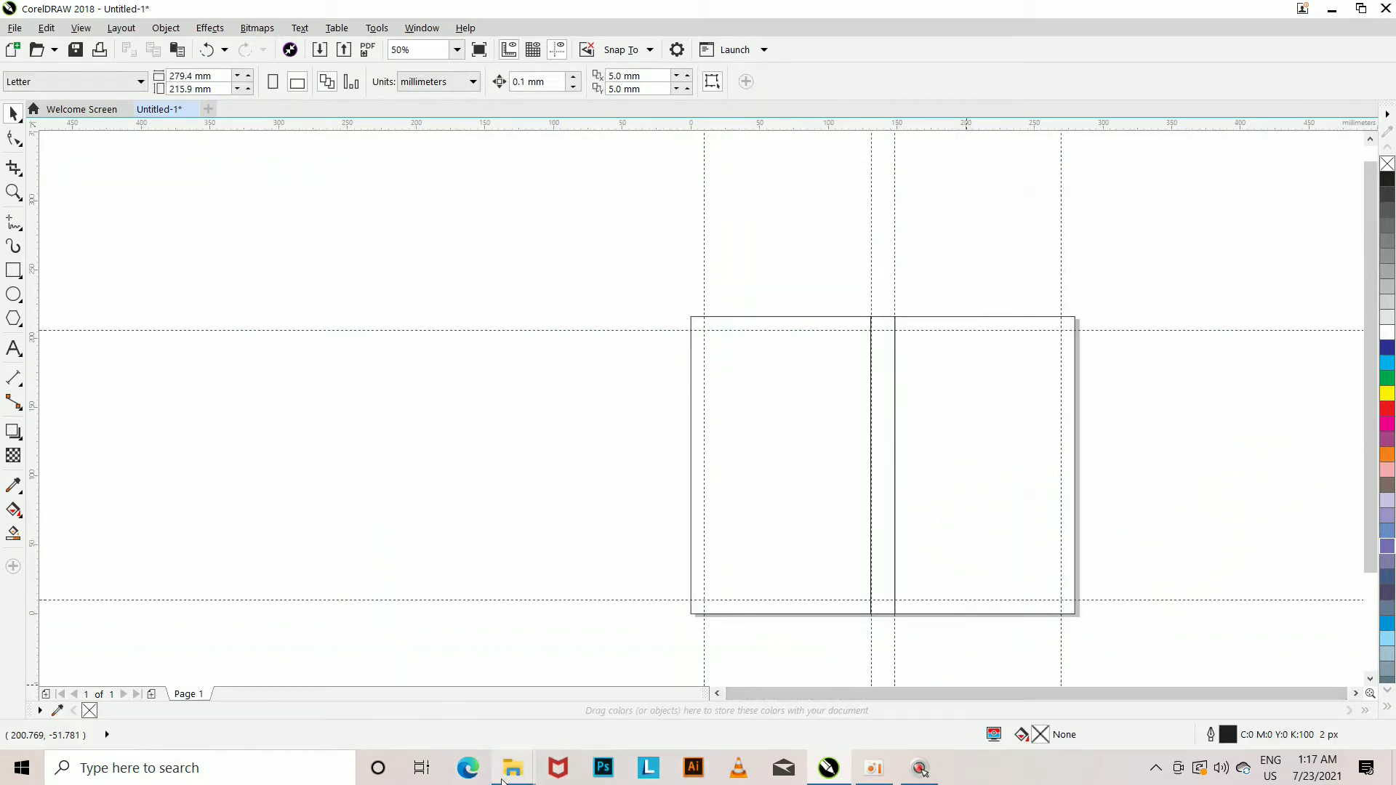
left_click(513, 768)
left_click(414, 691)
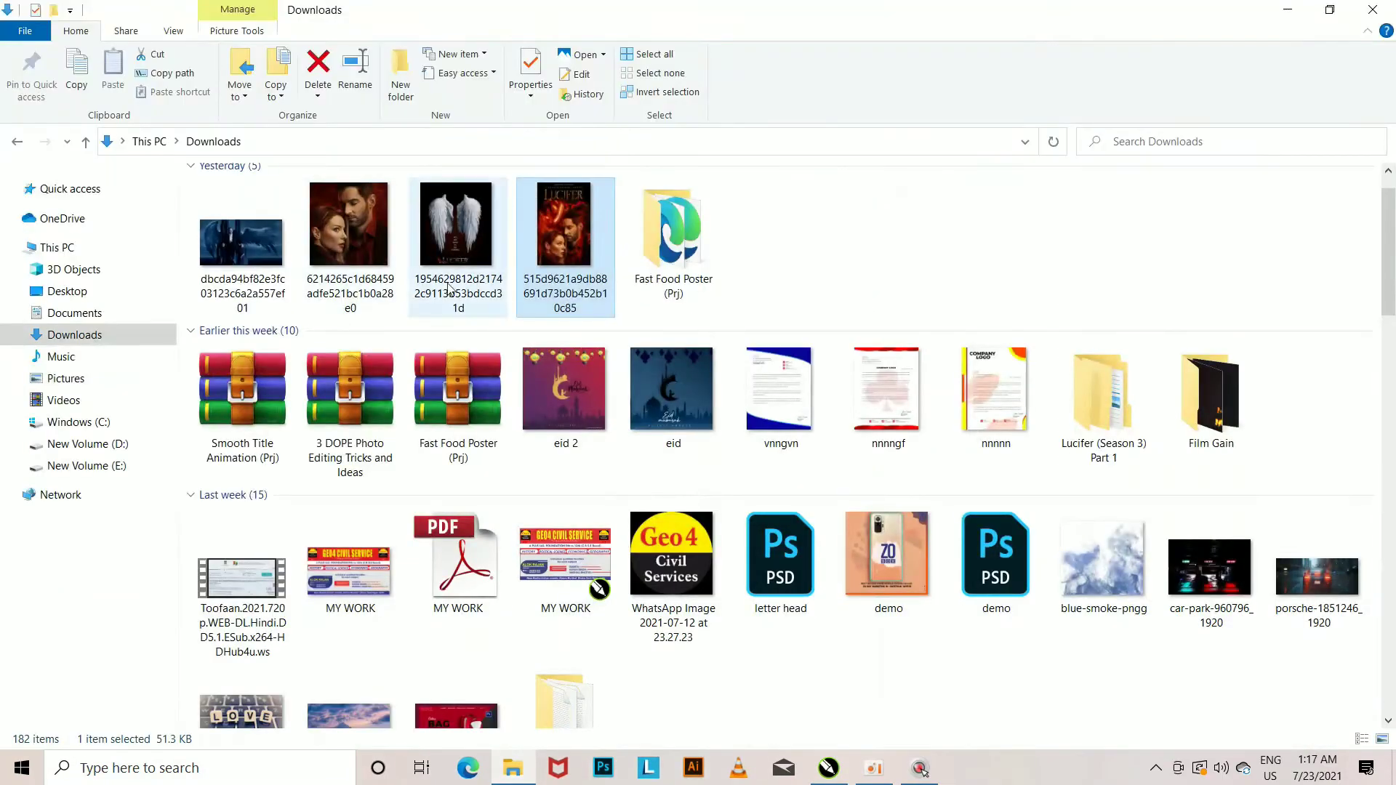
left_click_drag(560, 243, 552, 443)
left_click_drag(622, 332, 575, 409)
left_click_drag(573, 436, 658, 353)
left_click(555, 648)
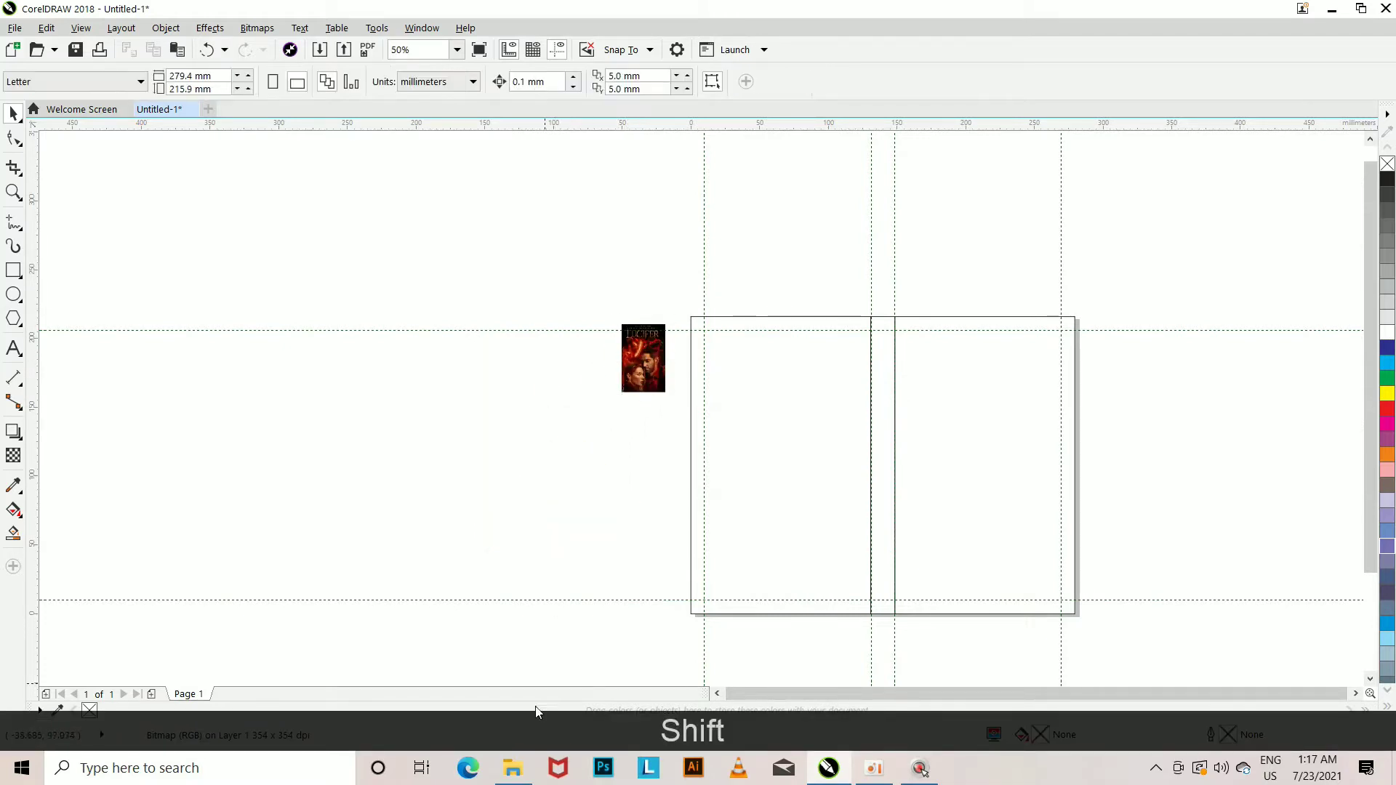
- Import the white wings Lucifer poster from the Downloads folder and place it left of the page below the first poster
left_click(513, 768)
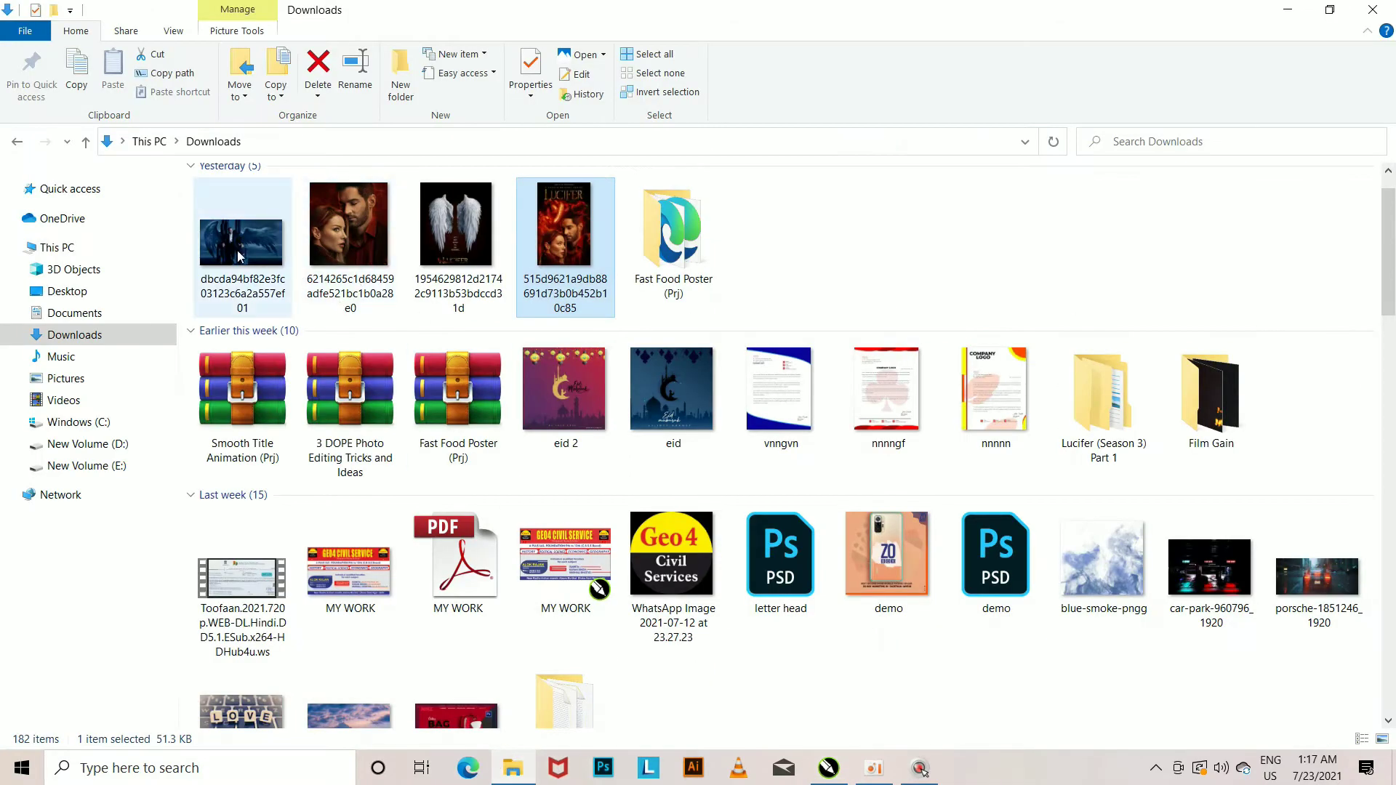
left_click_drag(434, 220, 649, 545)
left_click_drag(794, 233, 733, 394)
left_click_drag(623, 488, 576, 487)
key("Return")
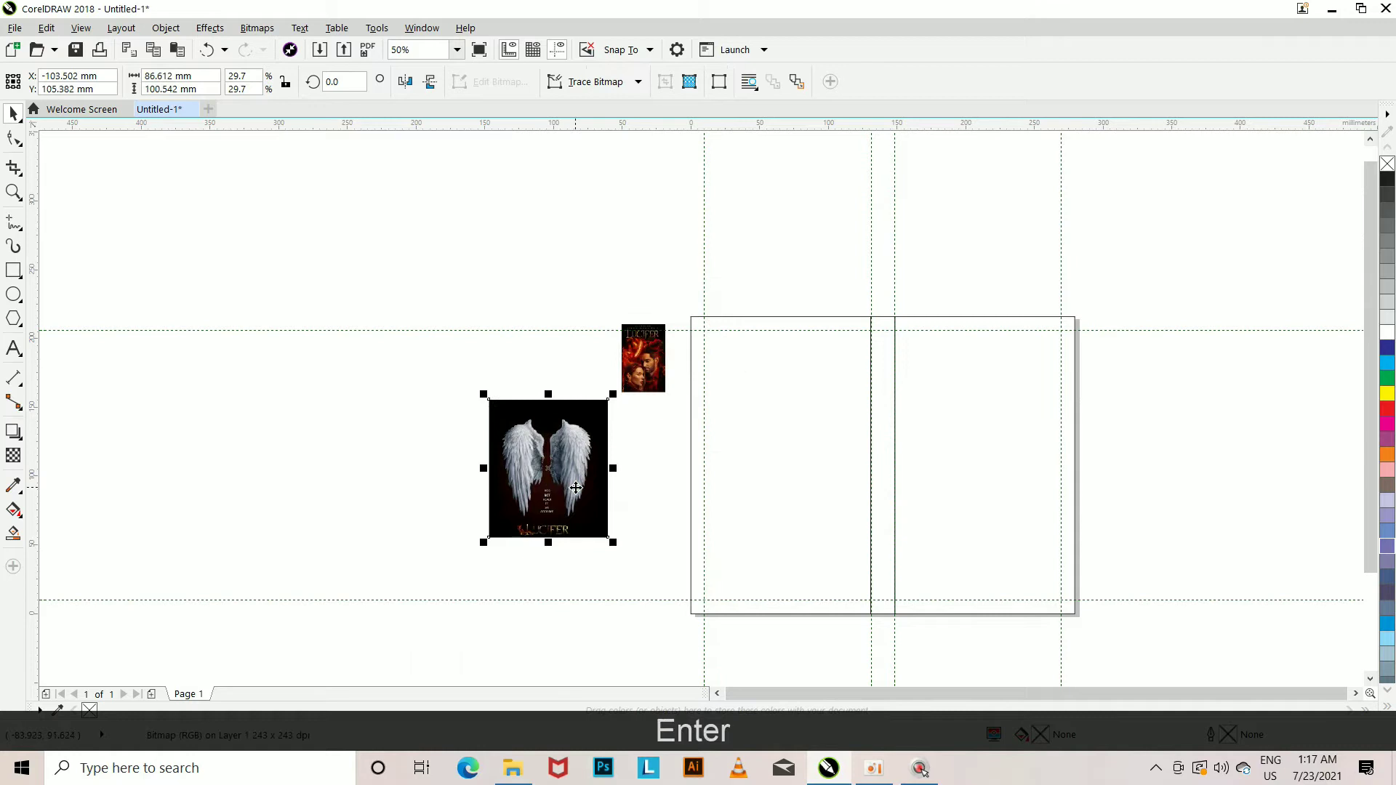
left_click(647, 280)
- PowerClip the red couple poster inside the right rectangle
left_click(456, 49)
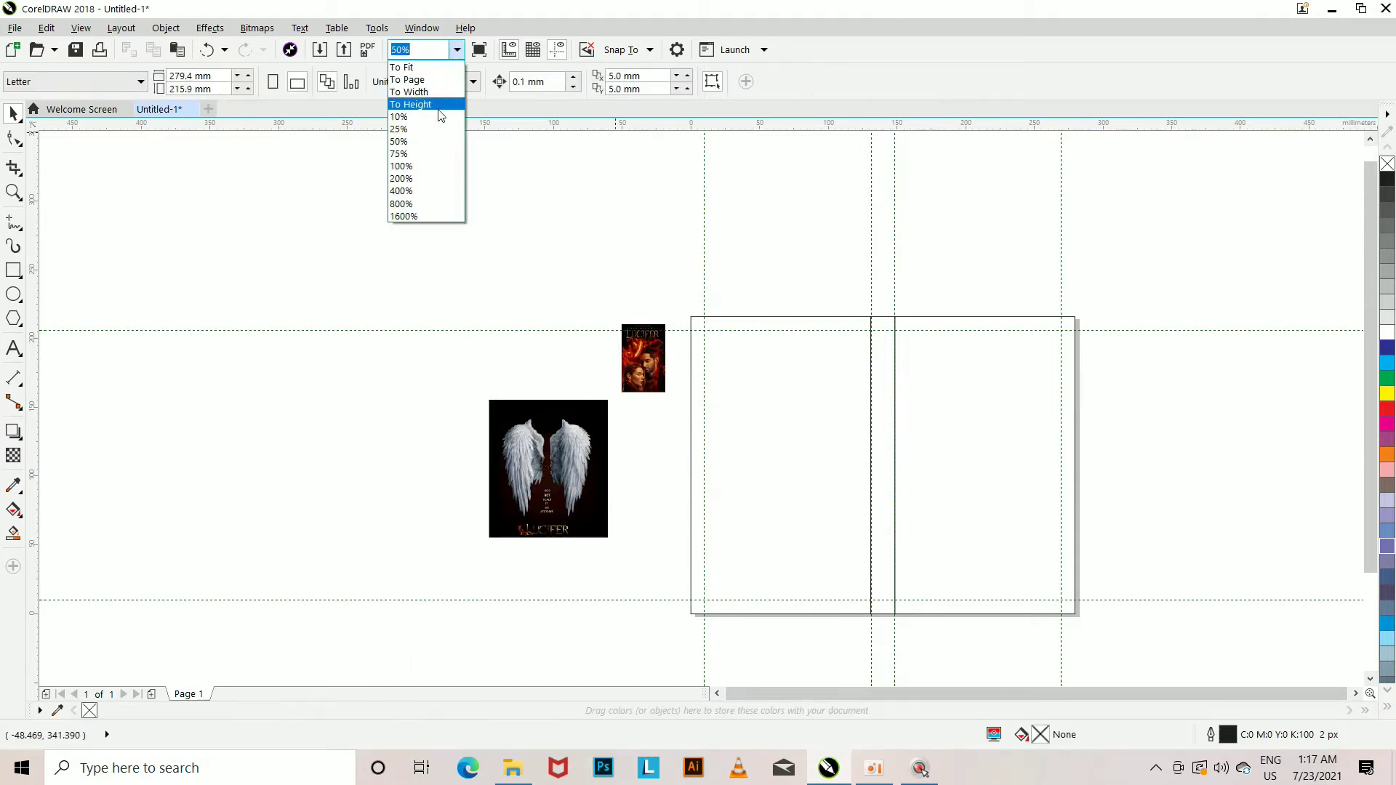
left_click(411, 106)
left_click(277, 218)
right_click(269, 215)
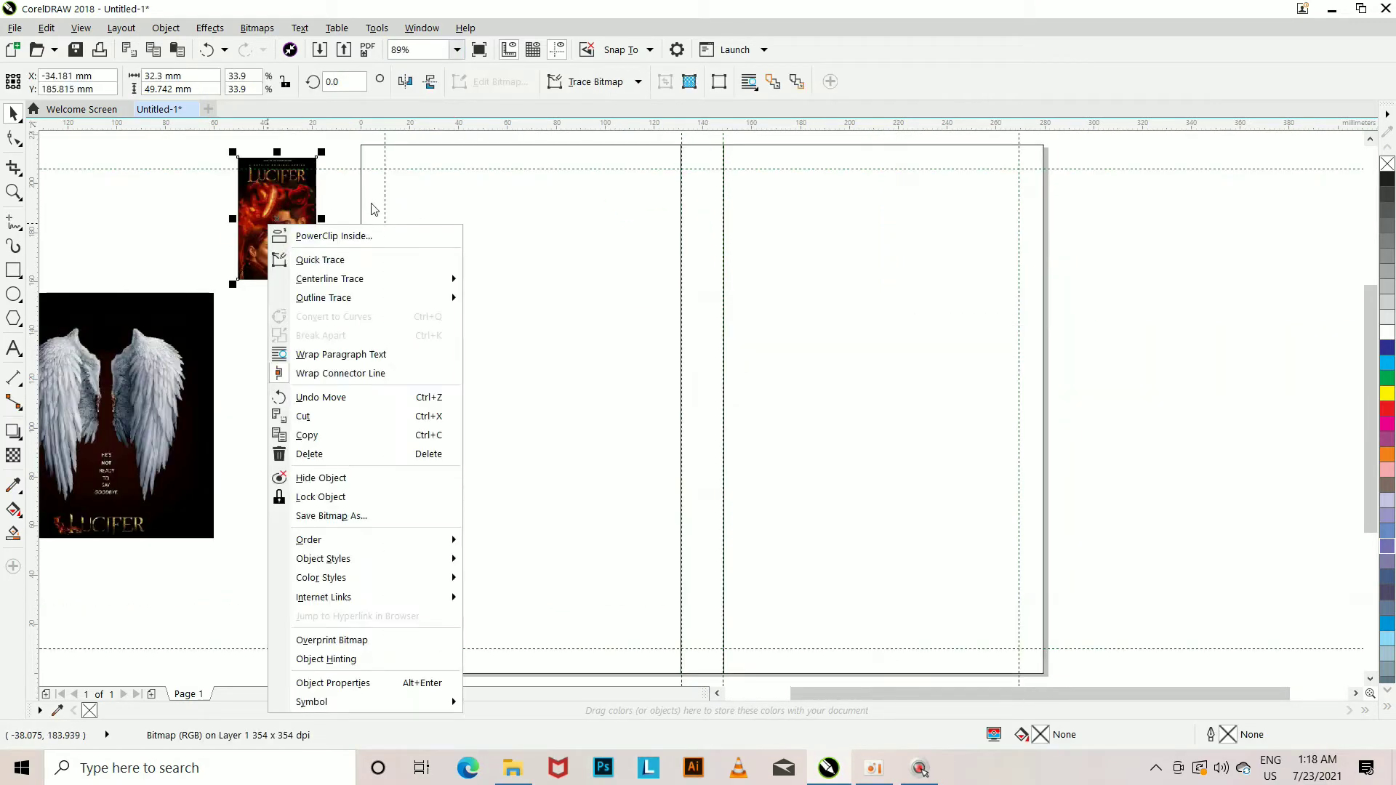
left_click(374, 240)
left_click(920, 382)
- Enlarge the couple poster inside its frame to about 181 × 278 mm, shift it slightly up and finish editing the contents
key("ctrl+minus")
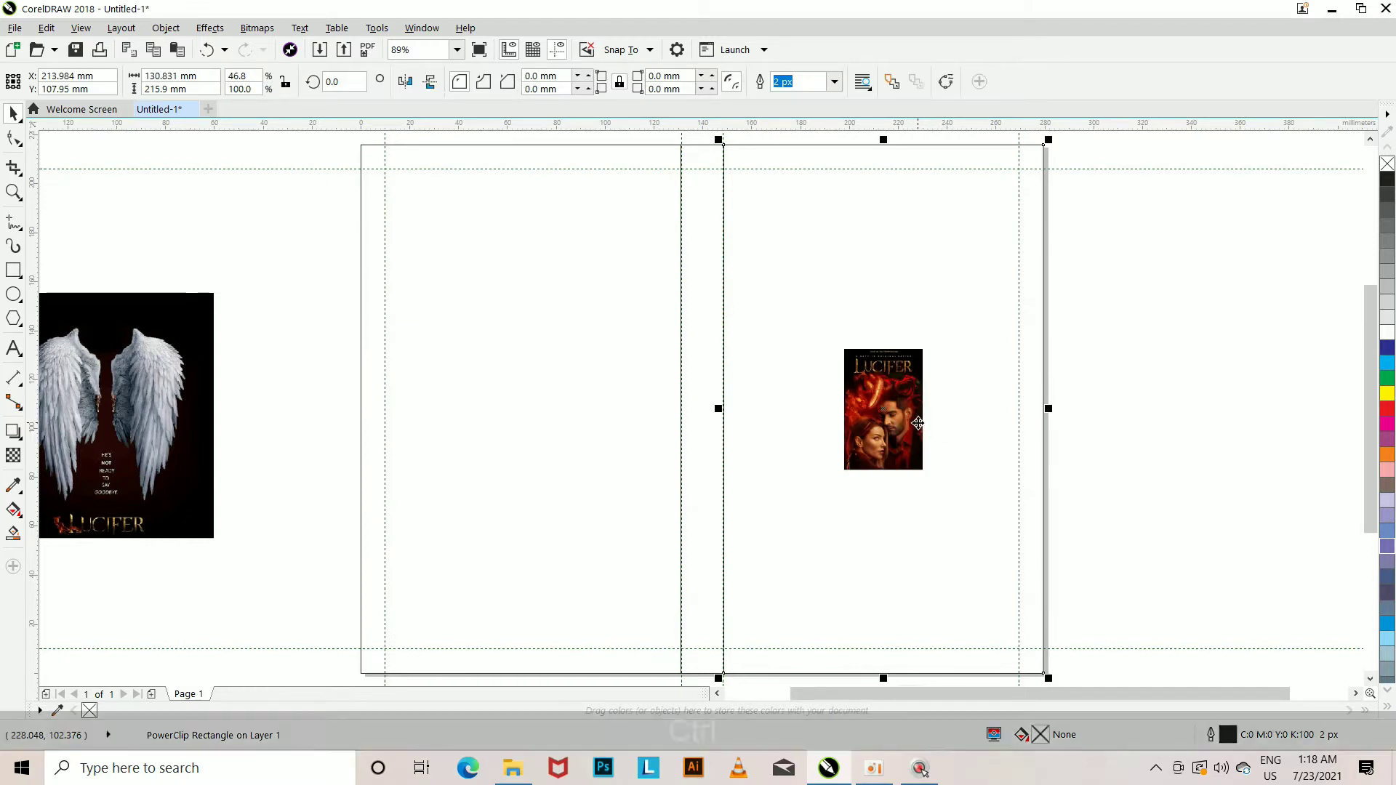
left_click(876, 588)
left_click_drag(922, 449, 1026, 610)
mouse_move(945, 522)
left_mouse_down()
mouse_move(933, 465)
mouse_move(945, 509)
left_mouse_up()
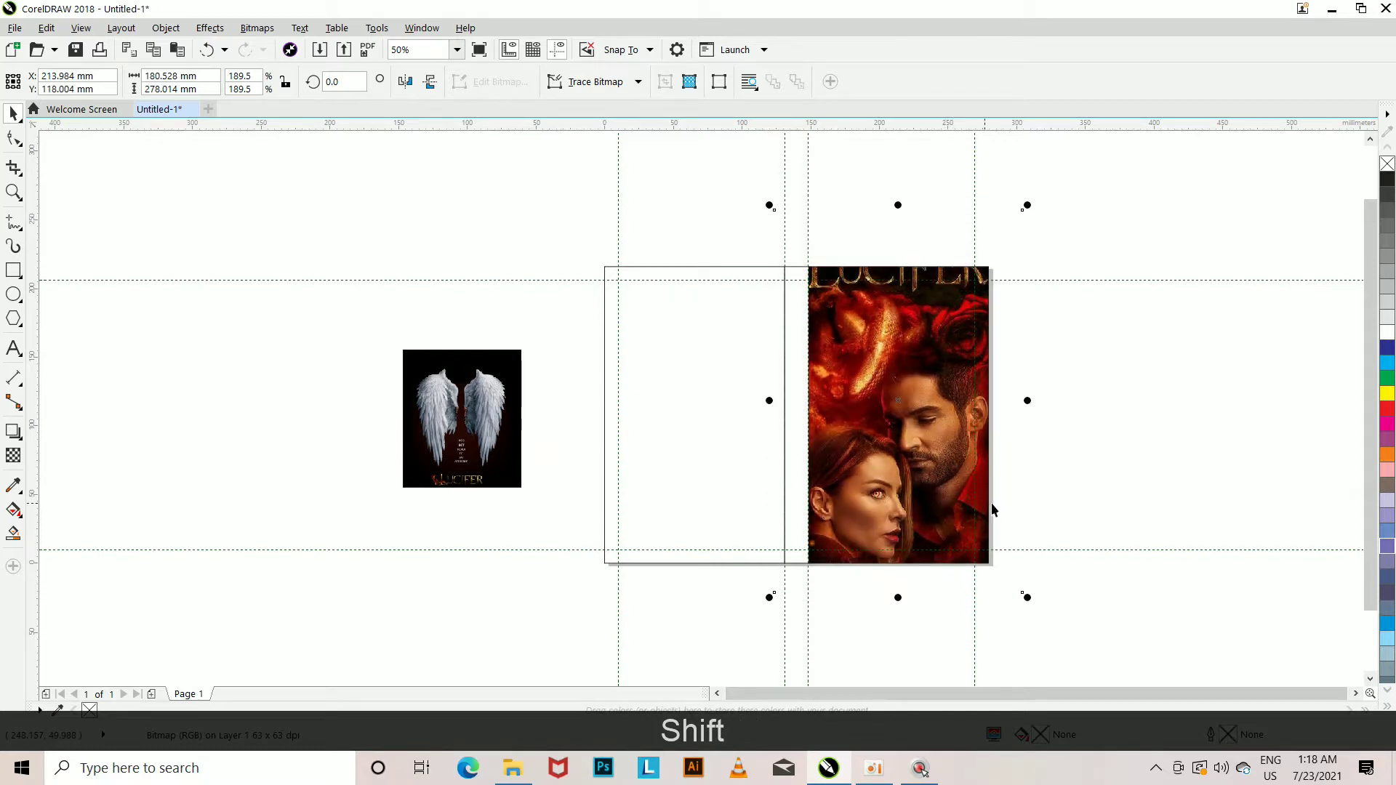
left_click(1100, 499)
- PowerClip the wings poster inside the left rectangle
left_click(475, 419)
right_click(474, 419)
left_click(582, 270)
left_click(696, 376)
- Enlarge the wings poster to fill the left frame and shift it slightly right and down to crop out its bottom title
left_click(673, 586, "shift")
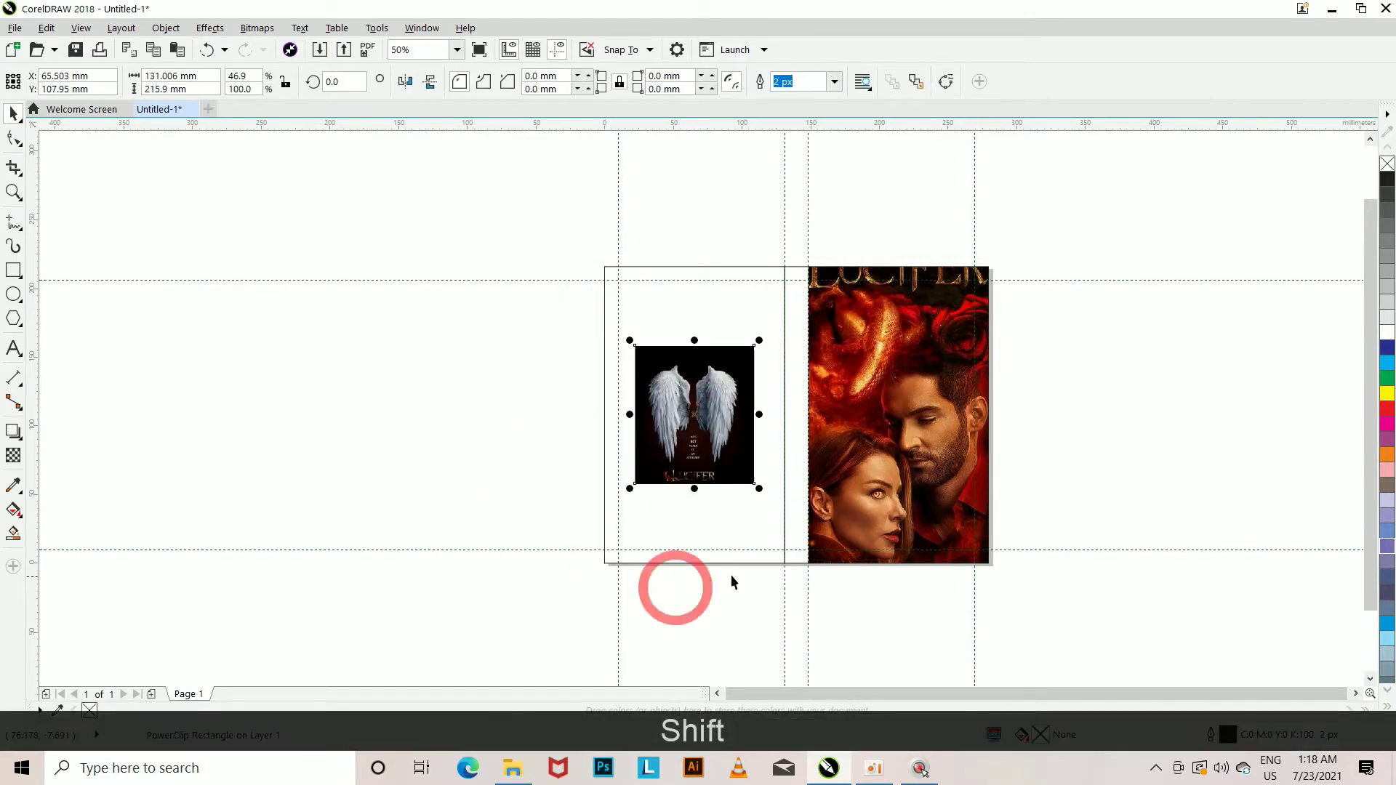
left_click_drag(754, 485, 865, 560)
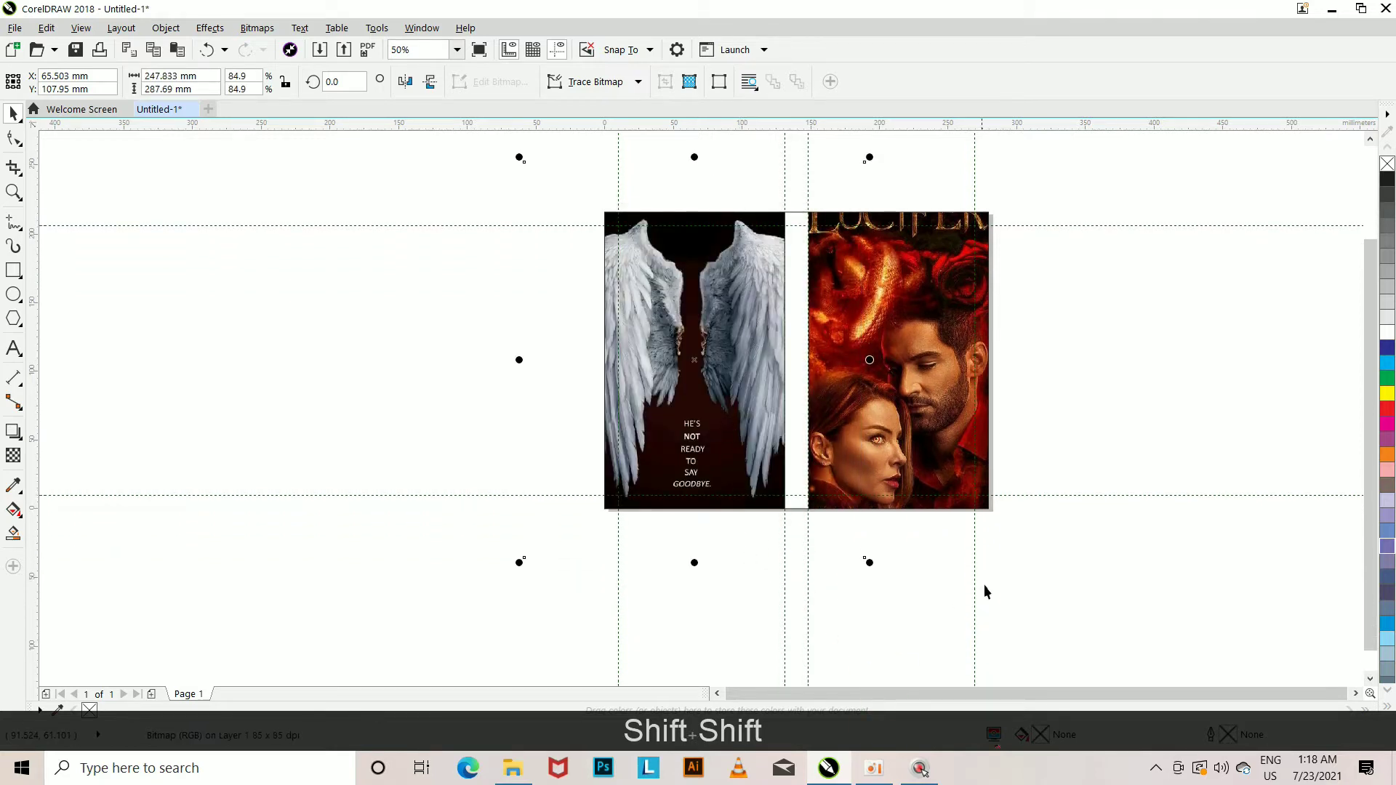
left_click_drag(869, 562, 850, 557)
left_click(733, 407)
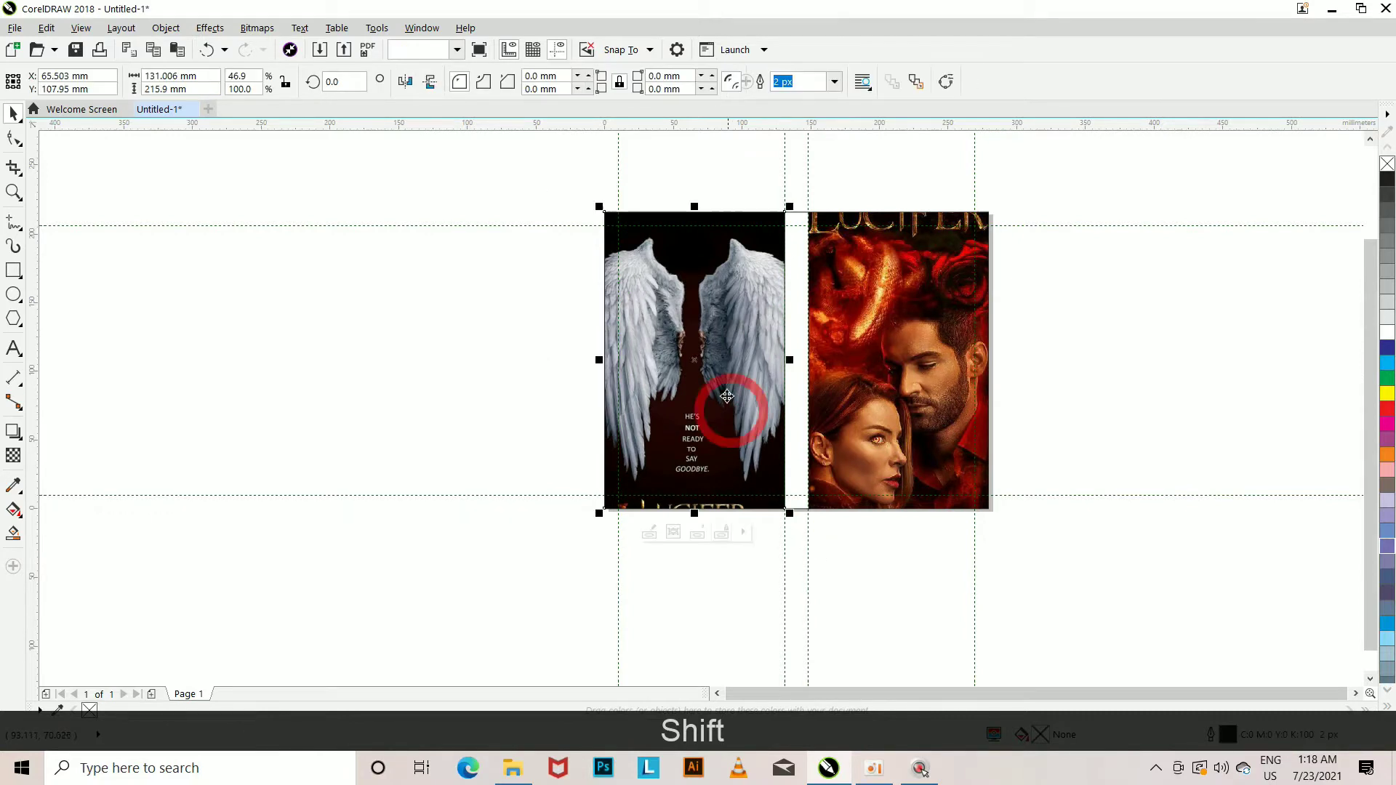
mouse_move(694, 360)
left_mouse_down()
mouse_move(717, 412)
mouse_move(704, 384)
left_mouse_up()
left_click(1067, 473)
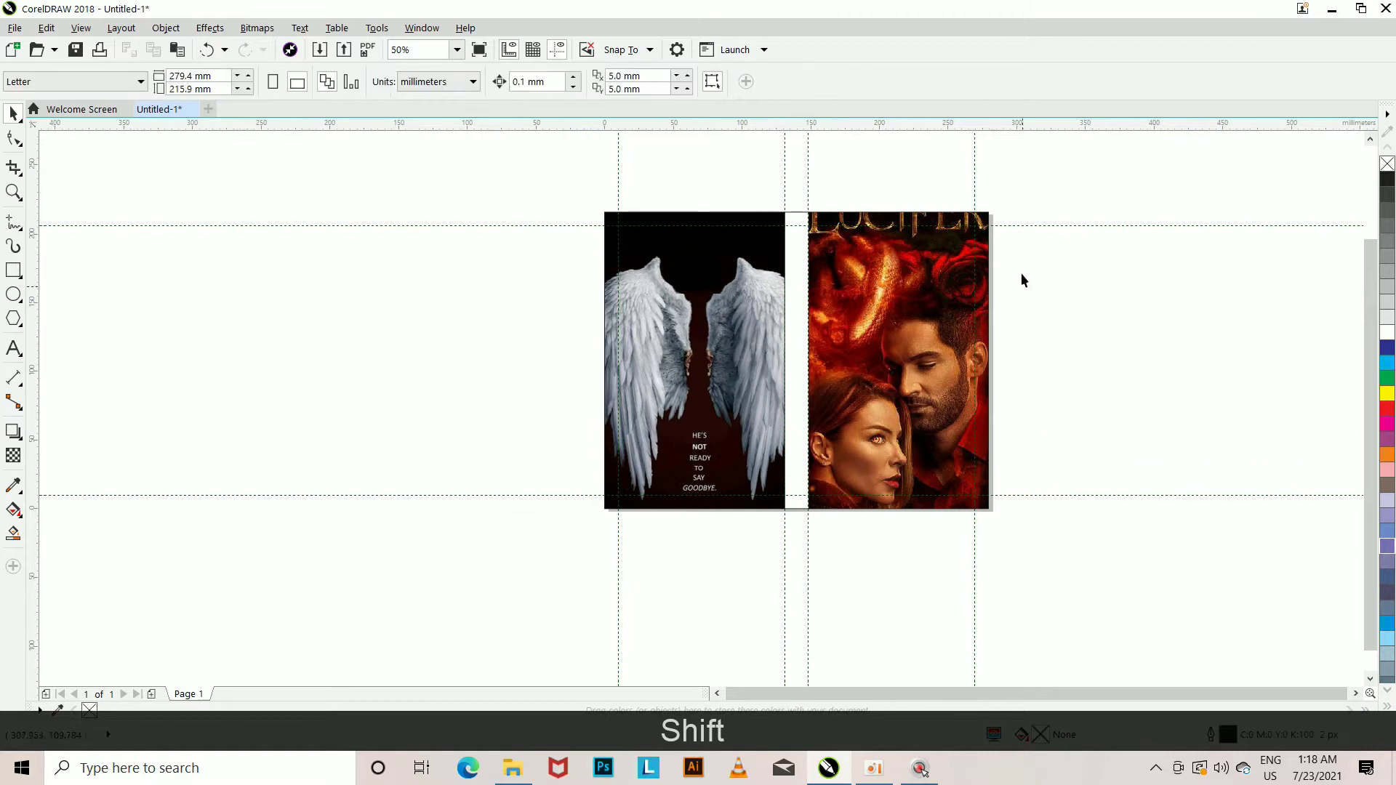
- Fill the narrow spine rectangle between the two covers with dark grey
left_click(457, 50)
left_click(458, 106)
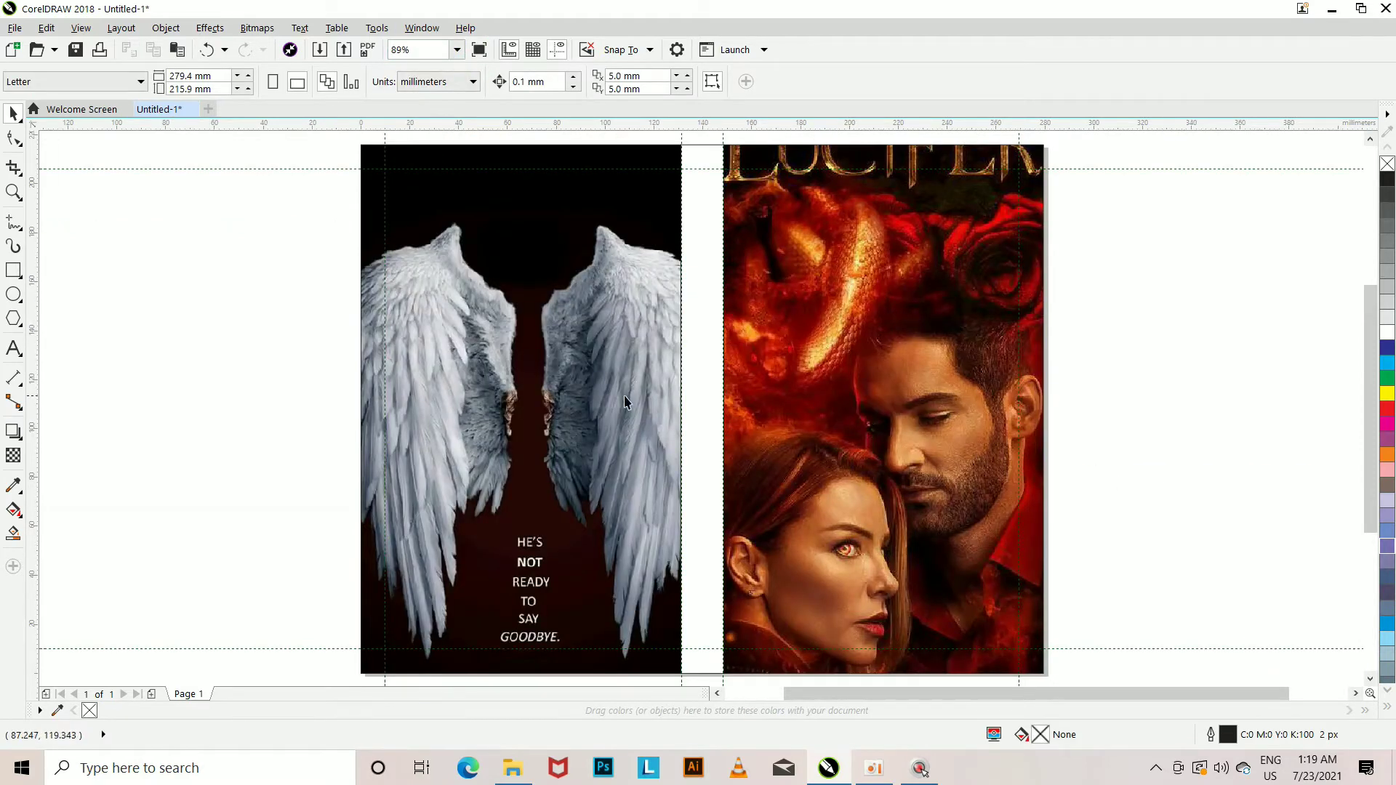
left_click(698, 424)
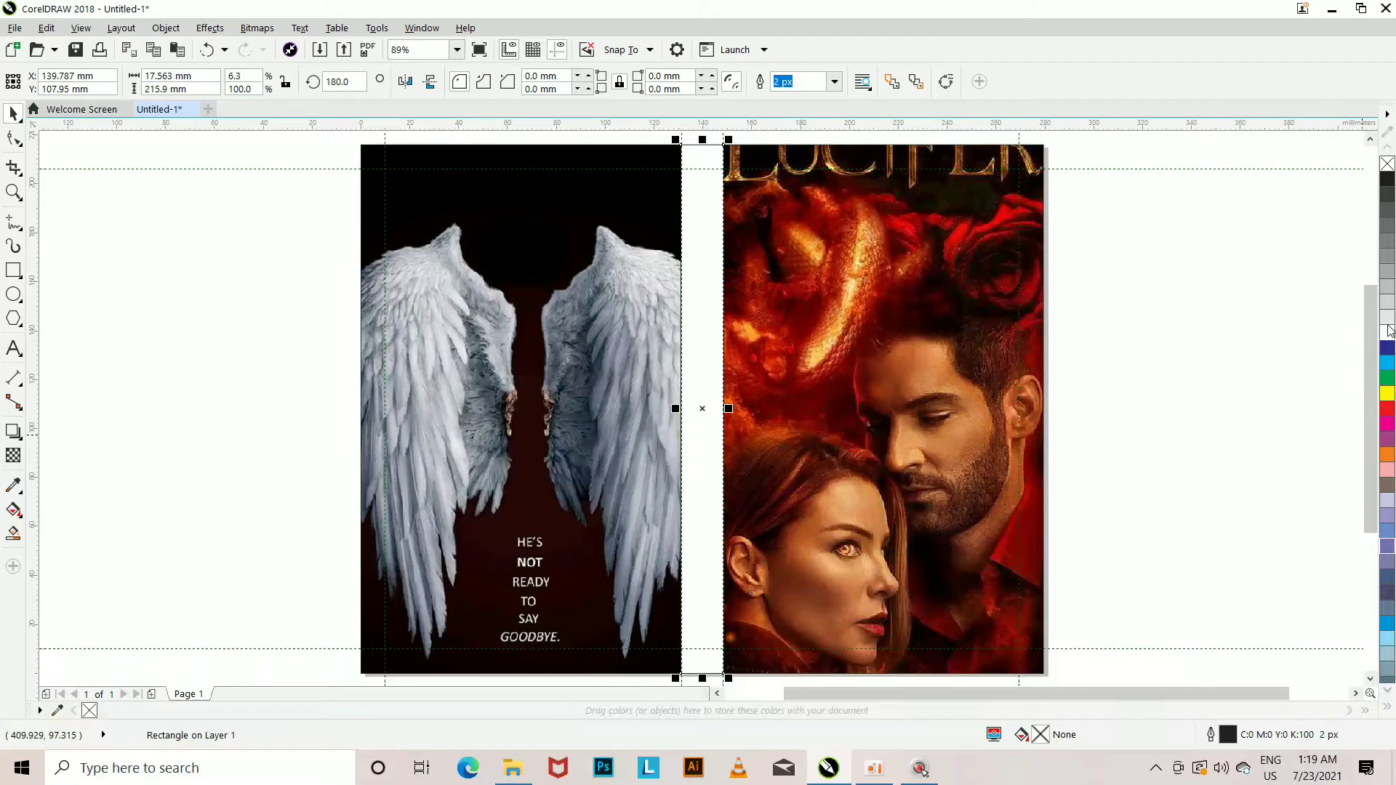
left_click(1387, 187)
left_click(1247, 405)
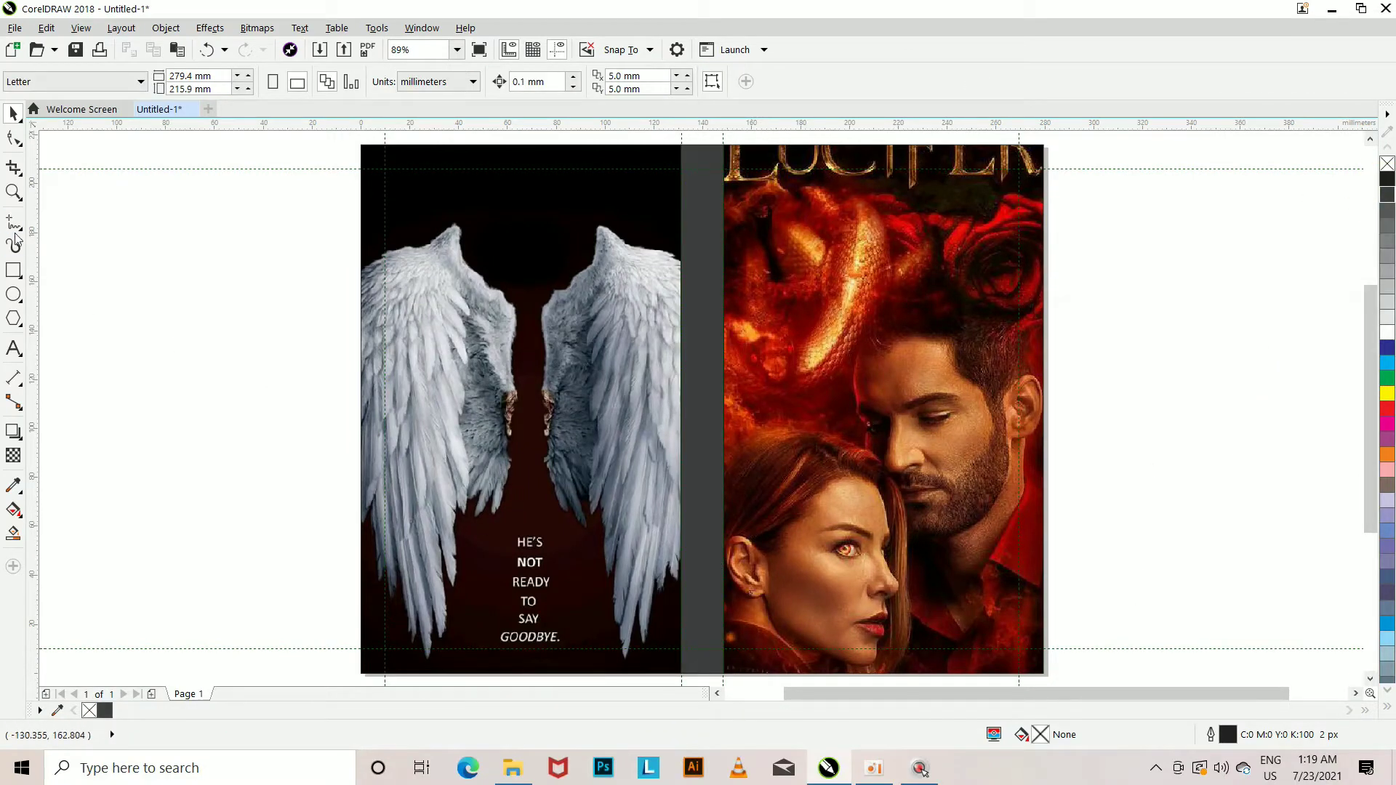
- Add the Arial text LUCIFER left of the page, enlarge it to about 57.7 pt and make it bold
left_click(14, 349)
left_click(120, 407)
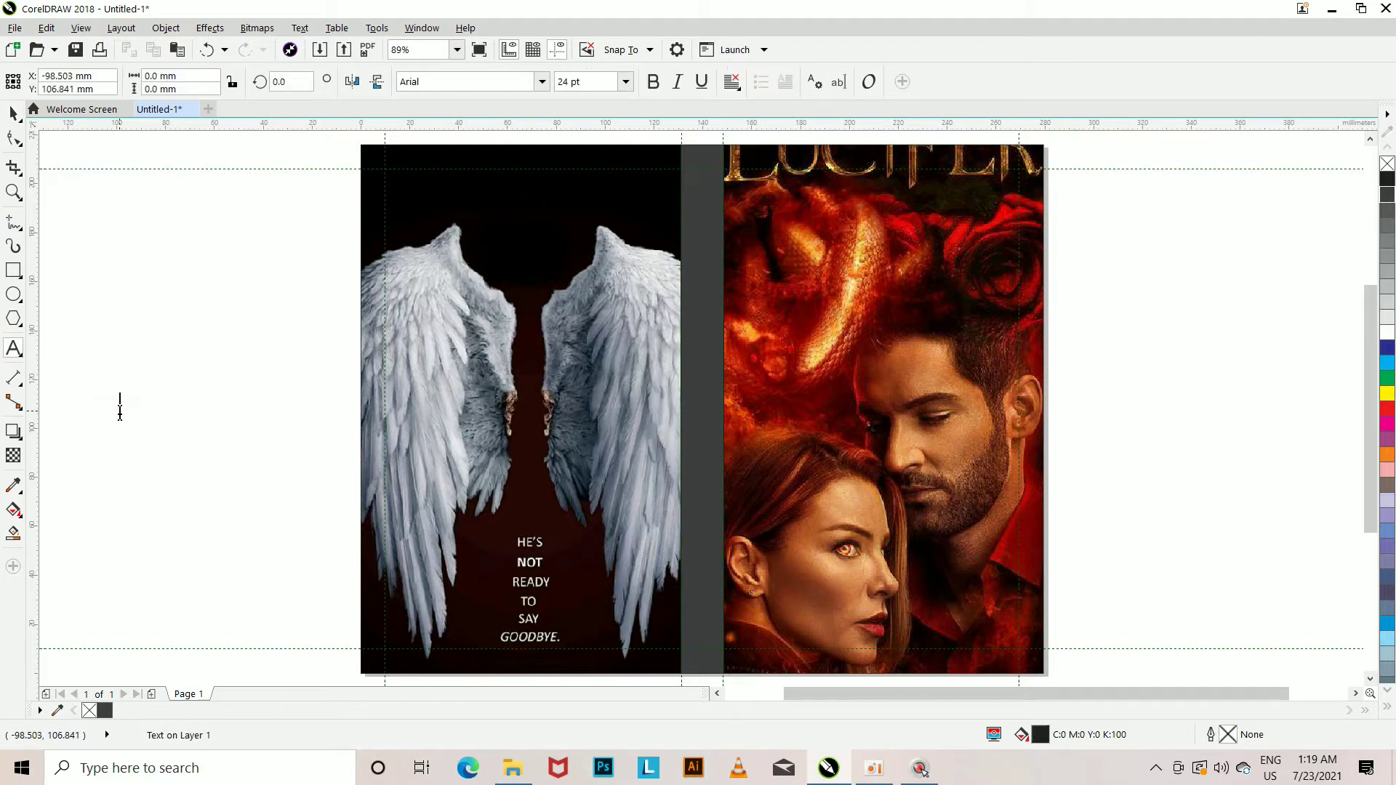
type("LUCIFER")
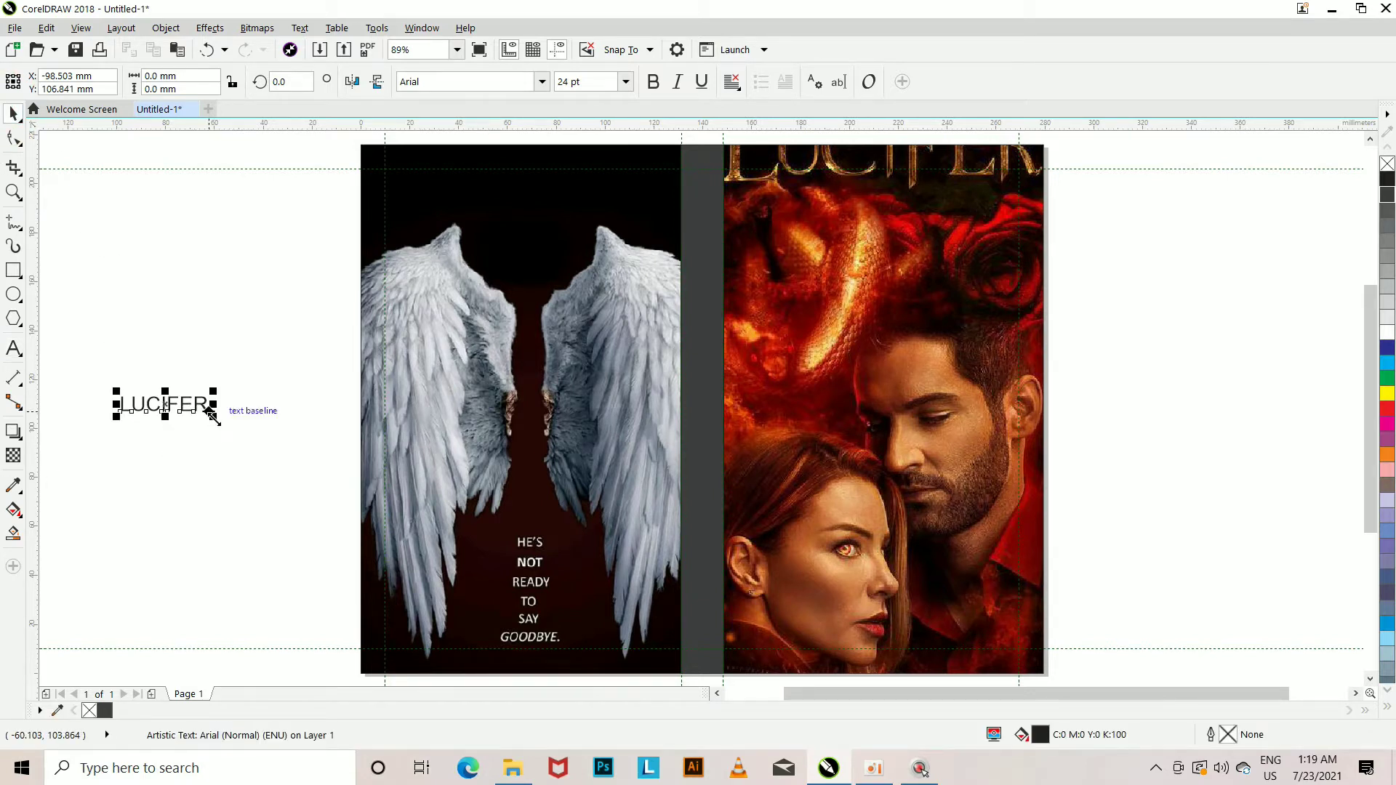
left_click_drag(212, 415, 273, 488)
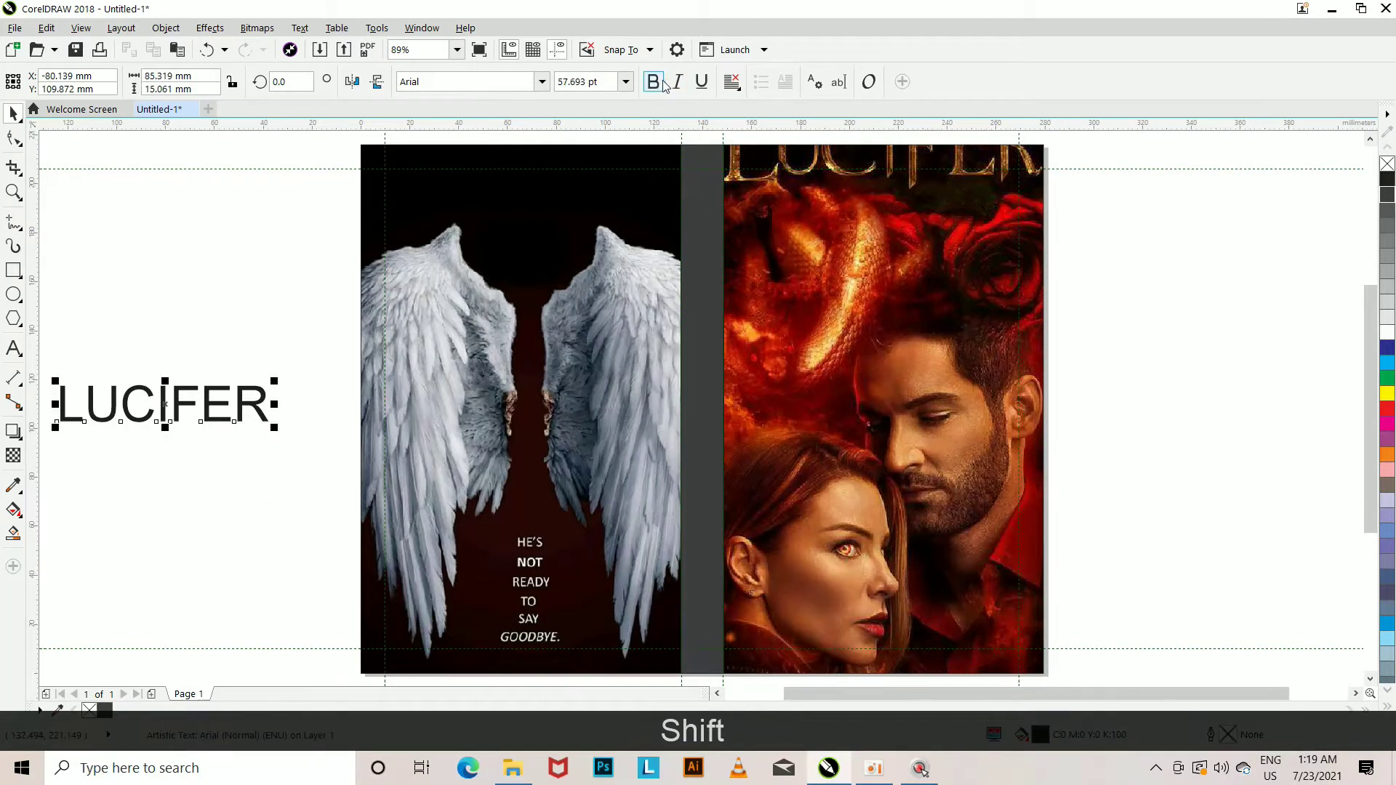
key("ctrl+b")
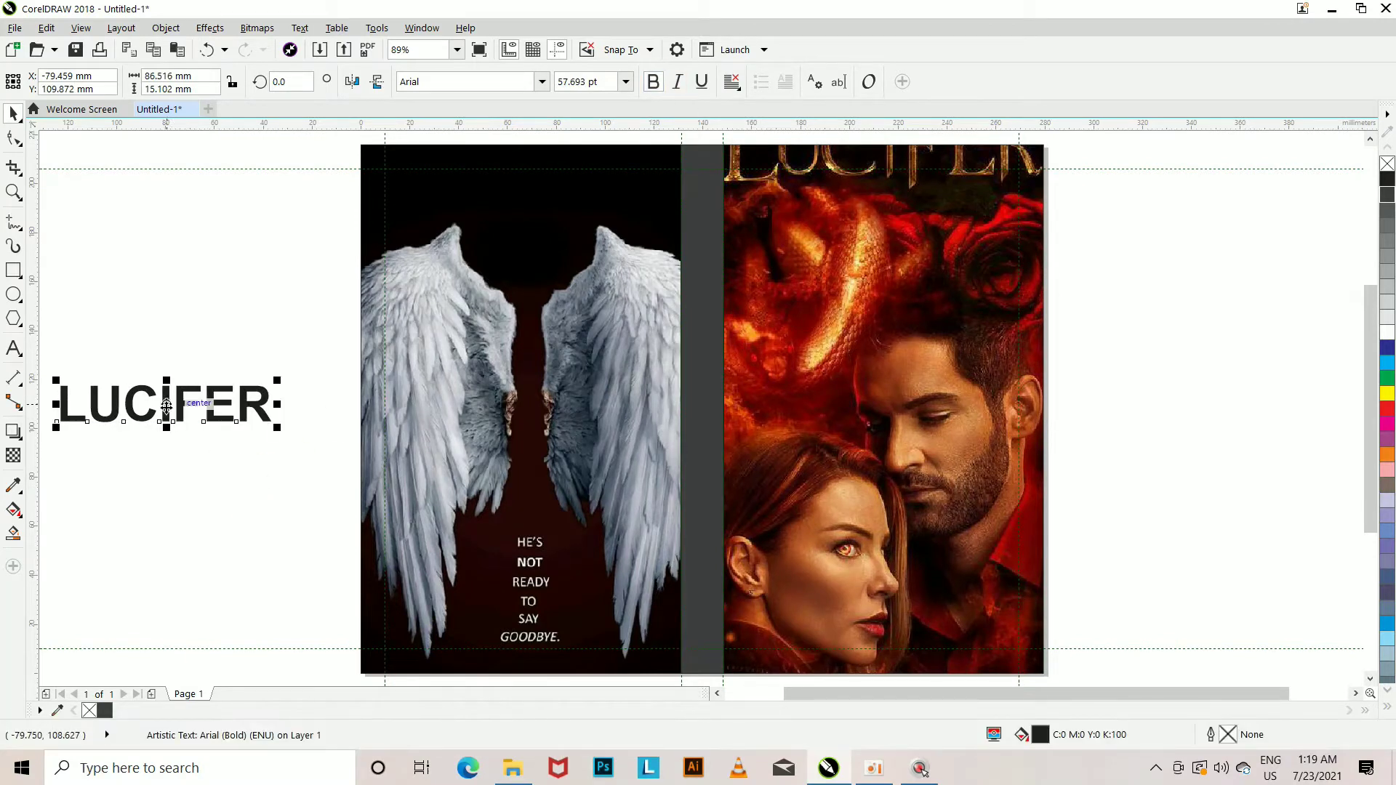
left_click(265, 452)
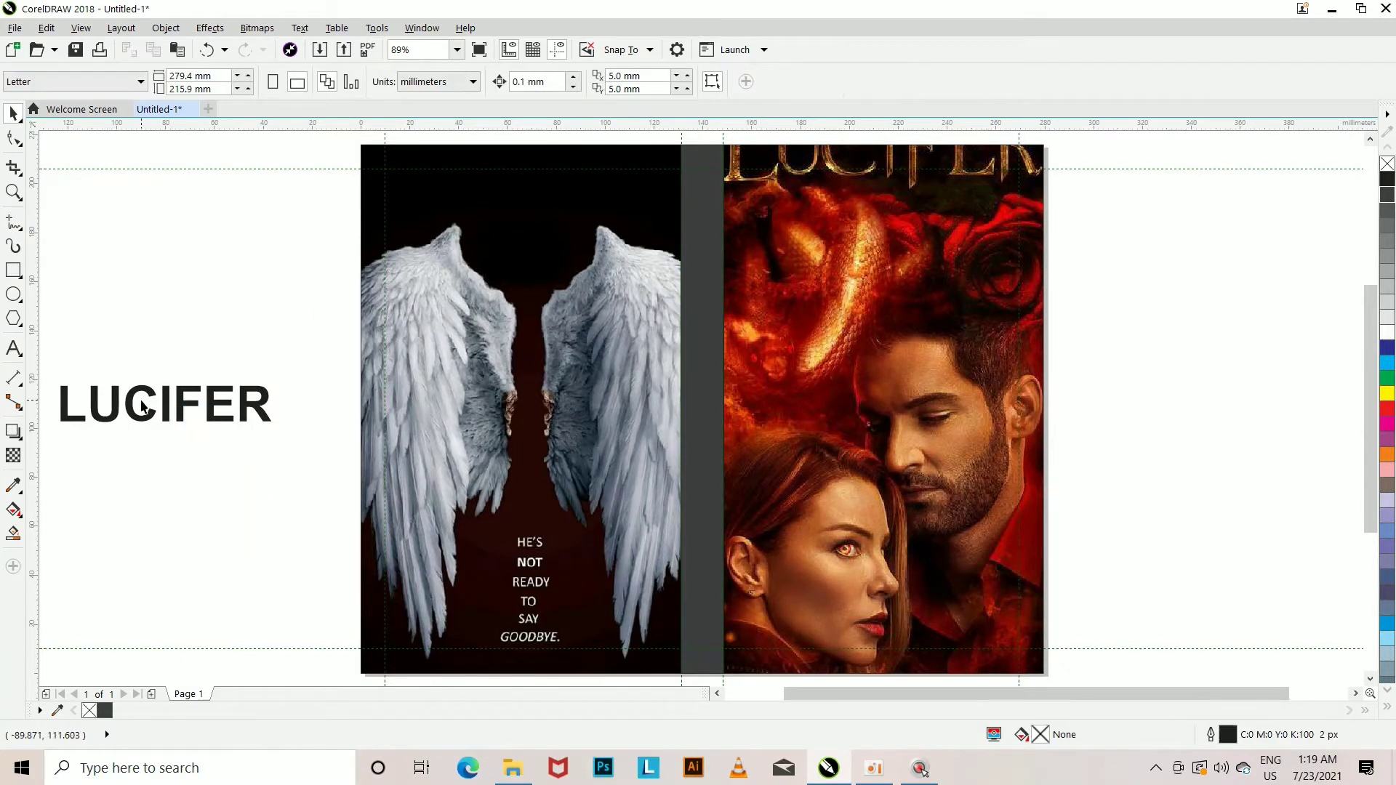
- Move the LUCIFER text onto the upper part of the front cover, below the poster's cropped title
left_click(167, 405)
left_click_drag(166, 404, 856, 255)
left_click(1213, 431)
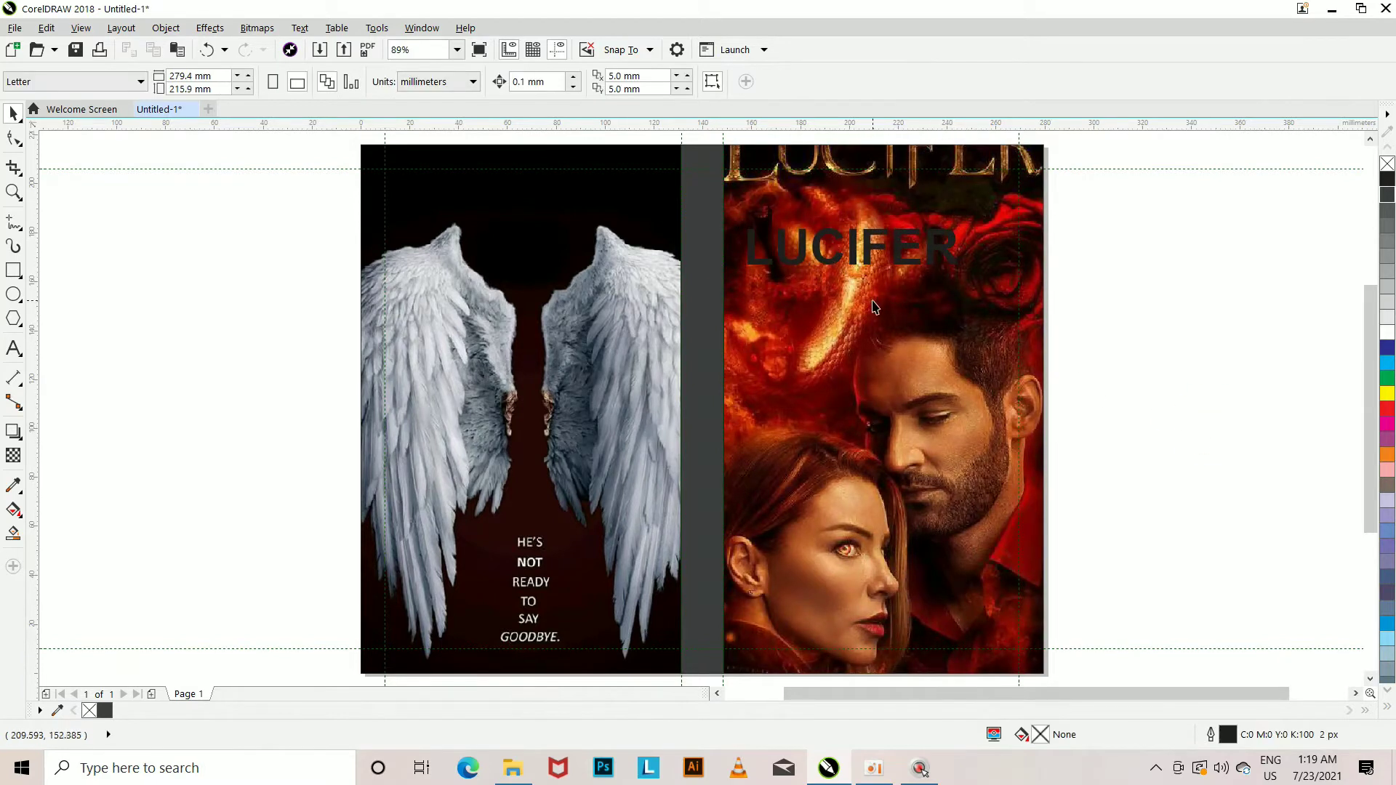
- Set the default fill for new objects to a fountain fill starting with bronze sampled from the poster's title (C25 M64 Y100 K12)
double_click(1046, 735)
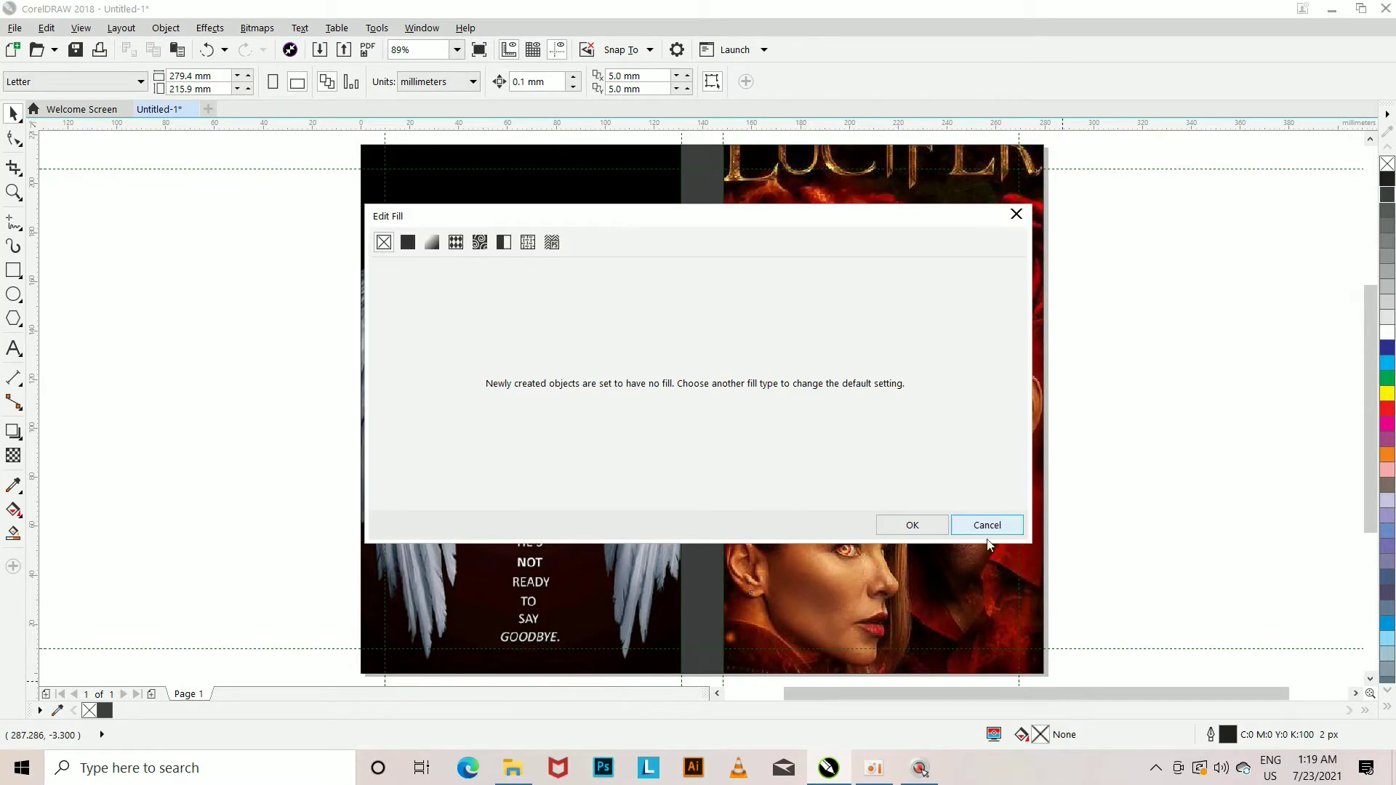
left_click(431, 242)
left_click_drag(471, 216, 1087, 270)
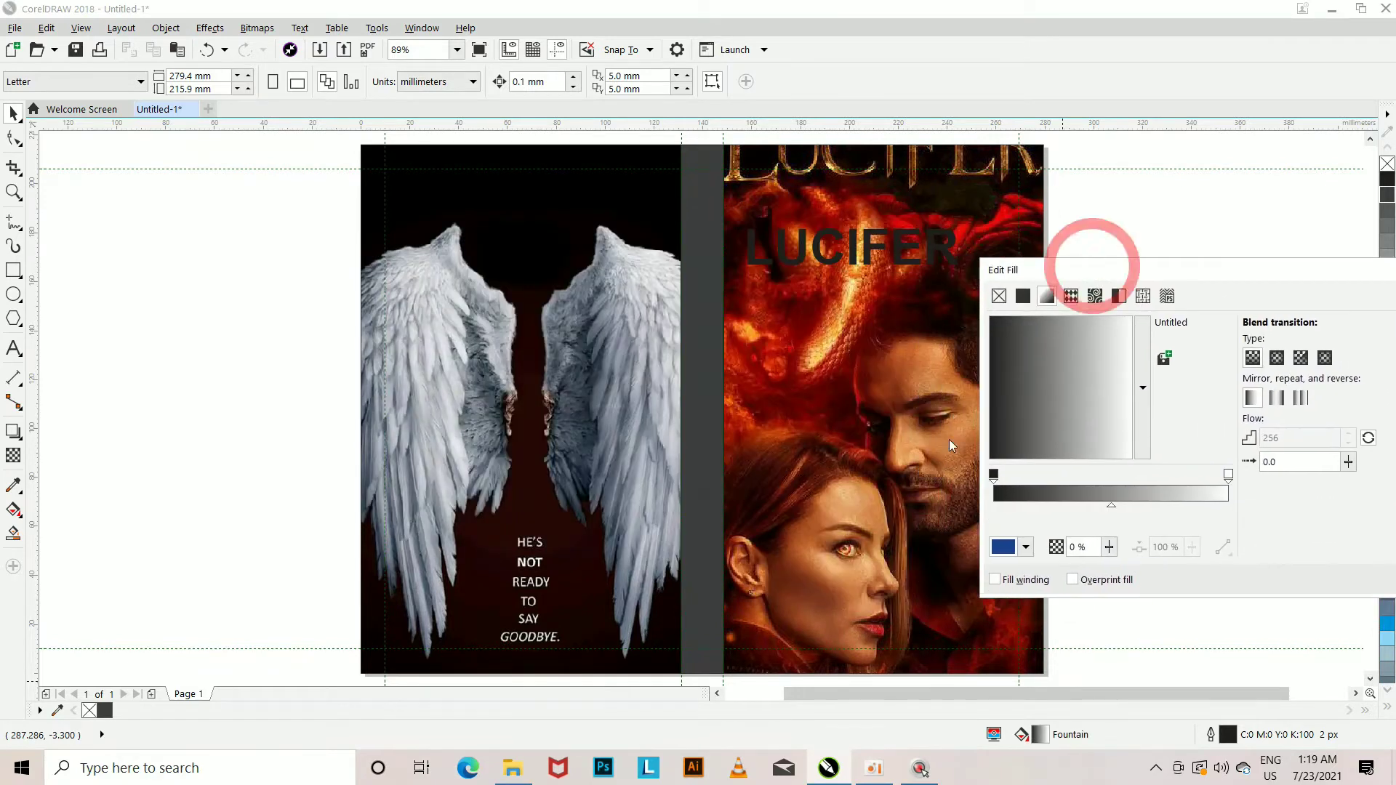
left_click(1002, 549)
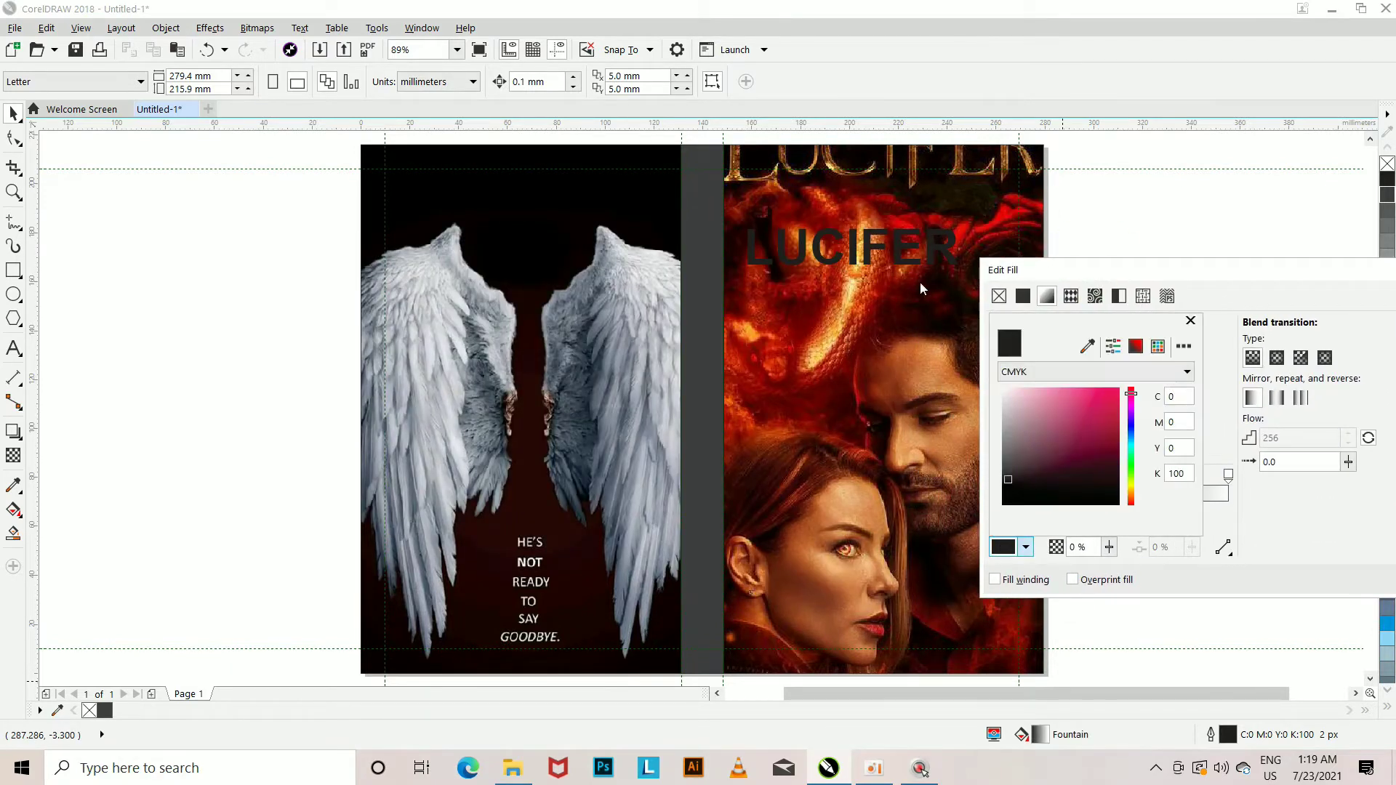
left_click(1087, 347)
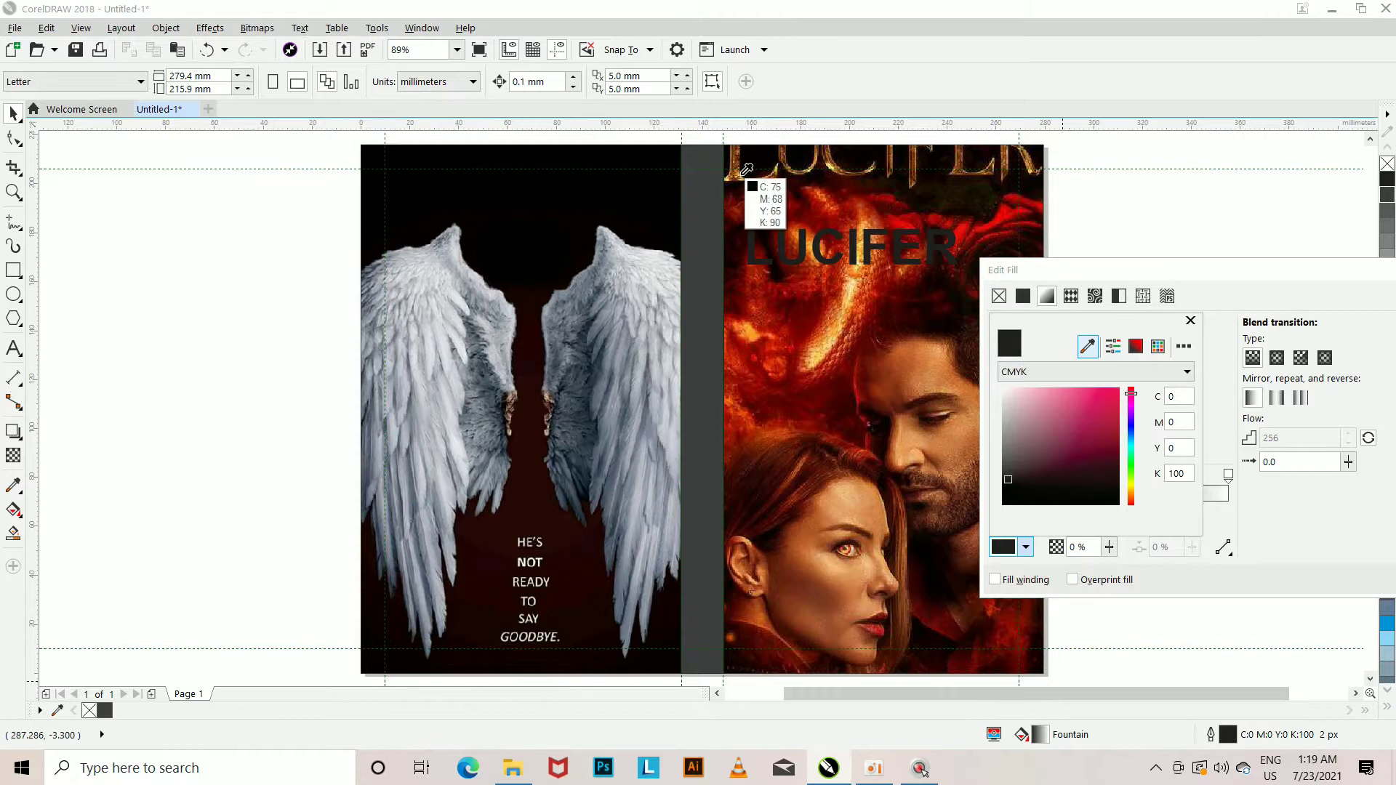
left_click(740, 172)
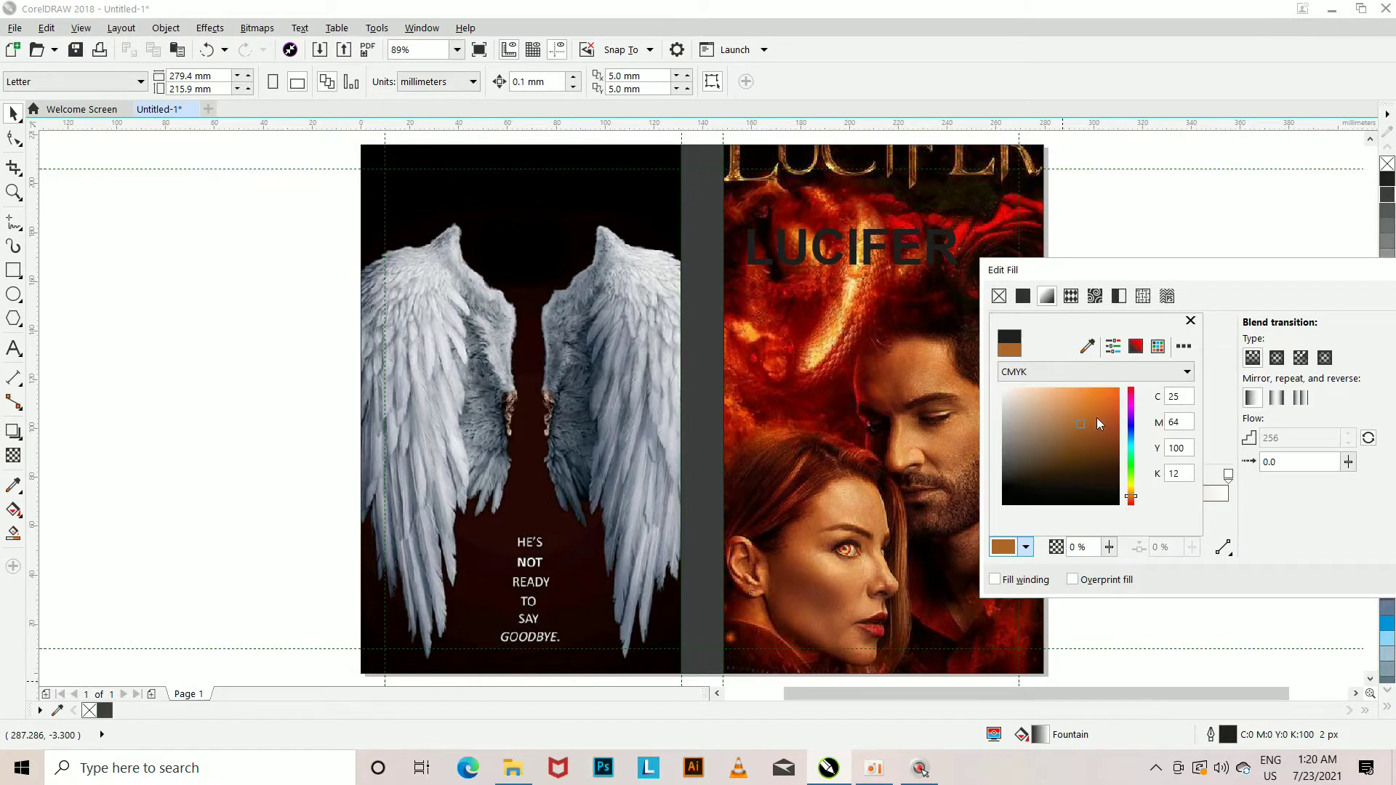
left_click(1322, 263)
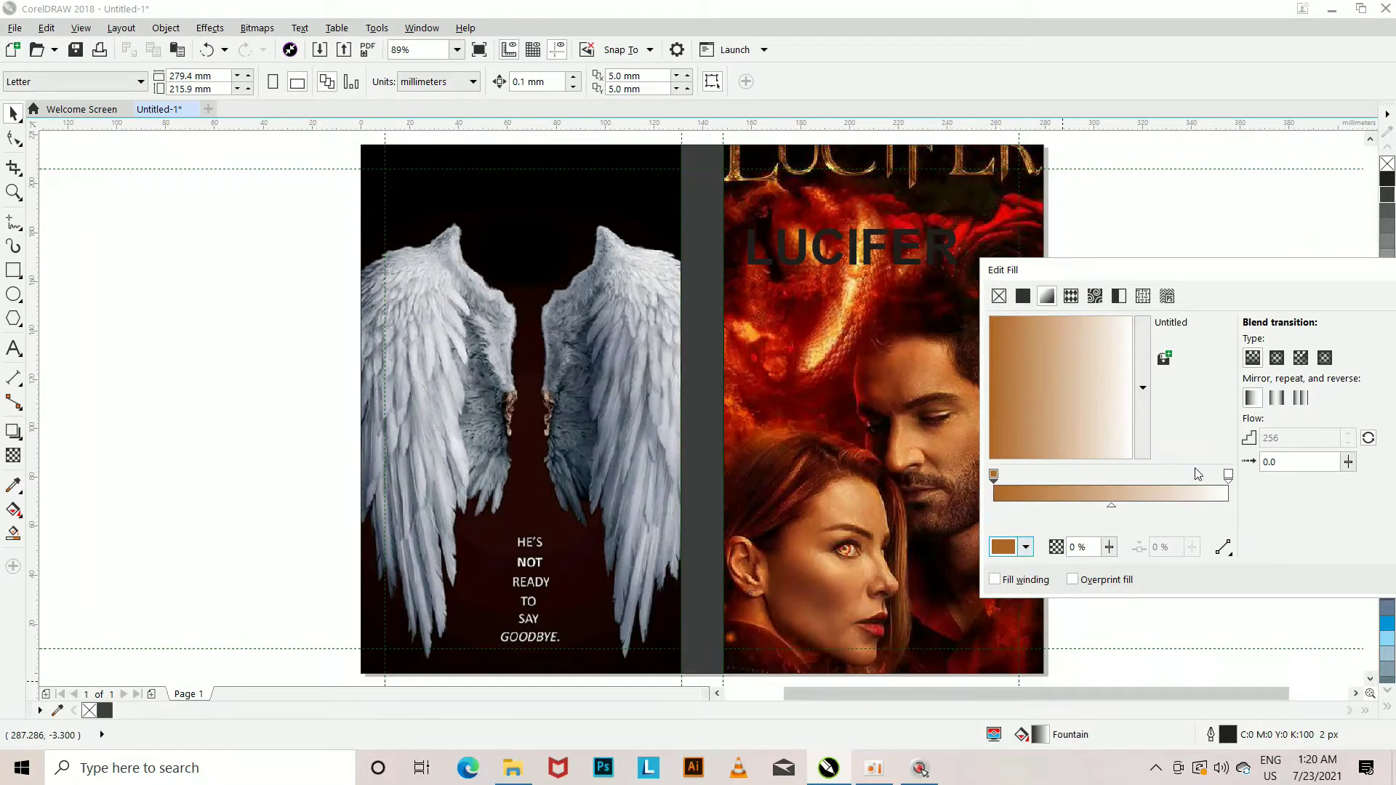
- Set the default fountain fill's end colour to a brown sampled from the front cover poster and apply it
left_click(1004, 546)
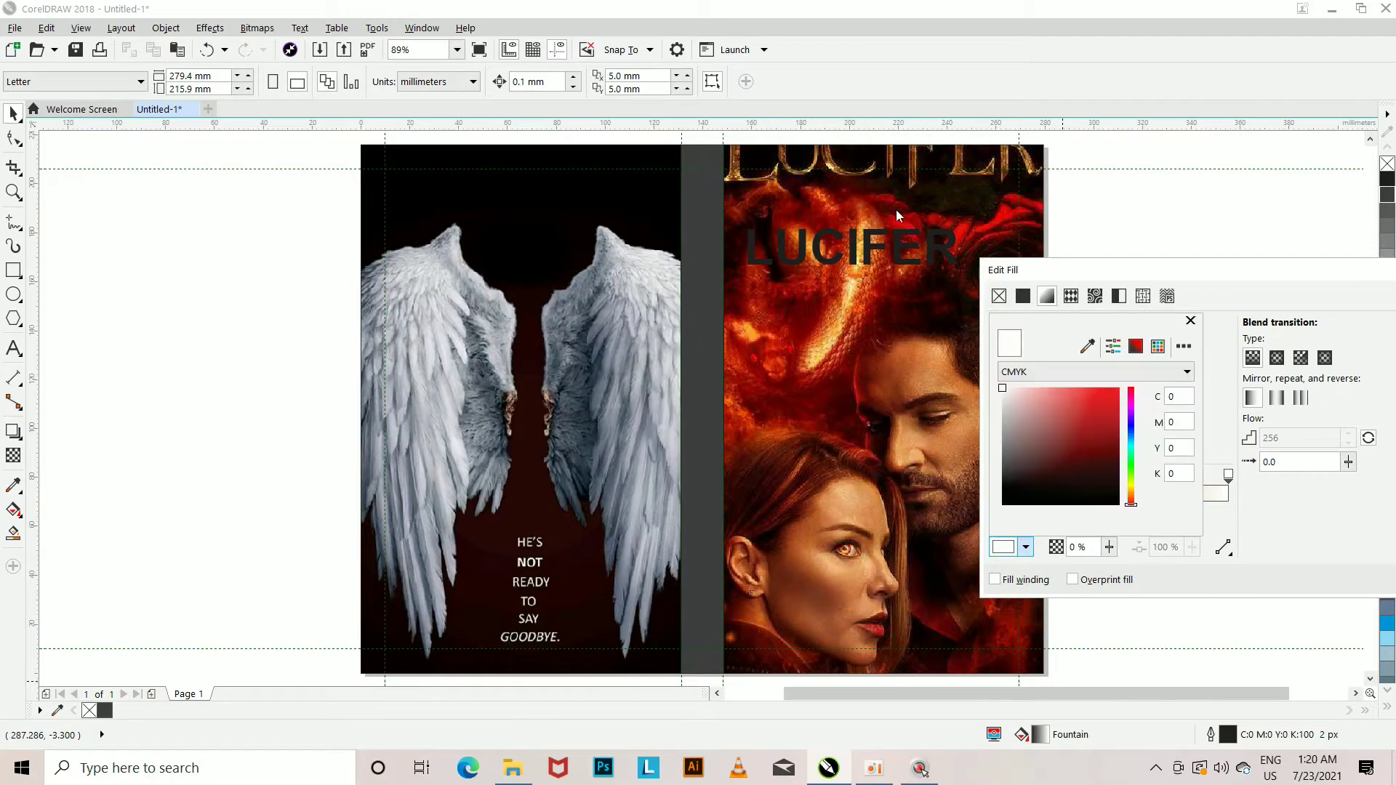
left_click(1086, 350)
left_click(833, 217)
left_click(1227, 277)
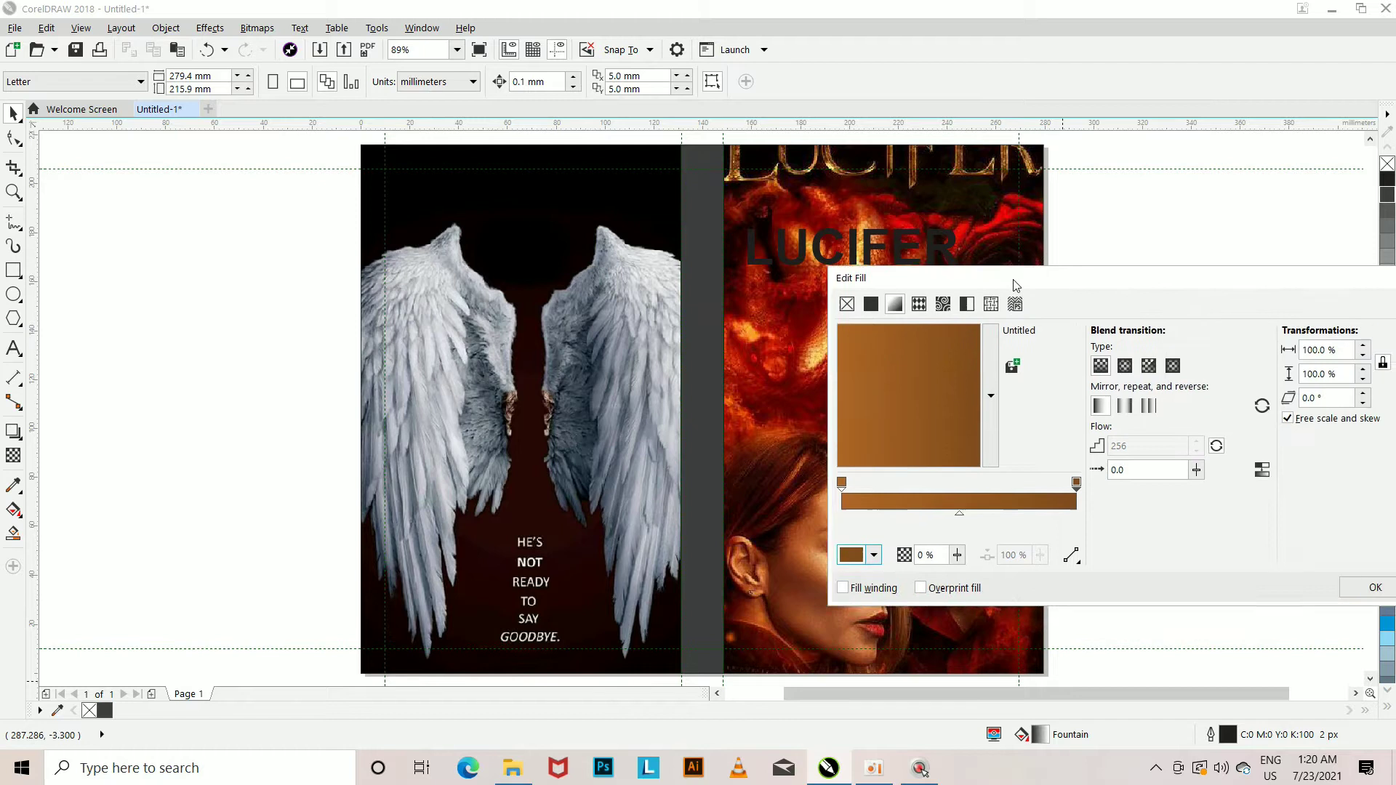
left_click(1023, 624)
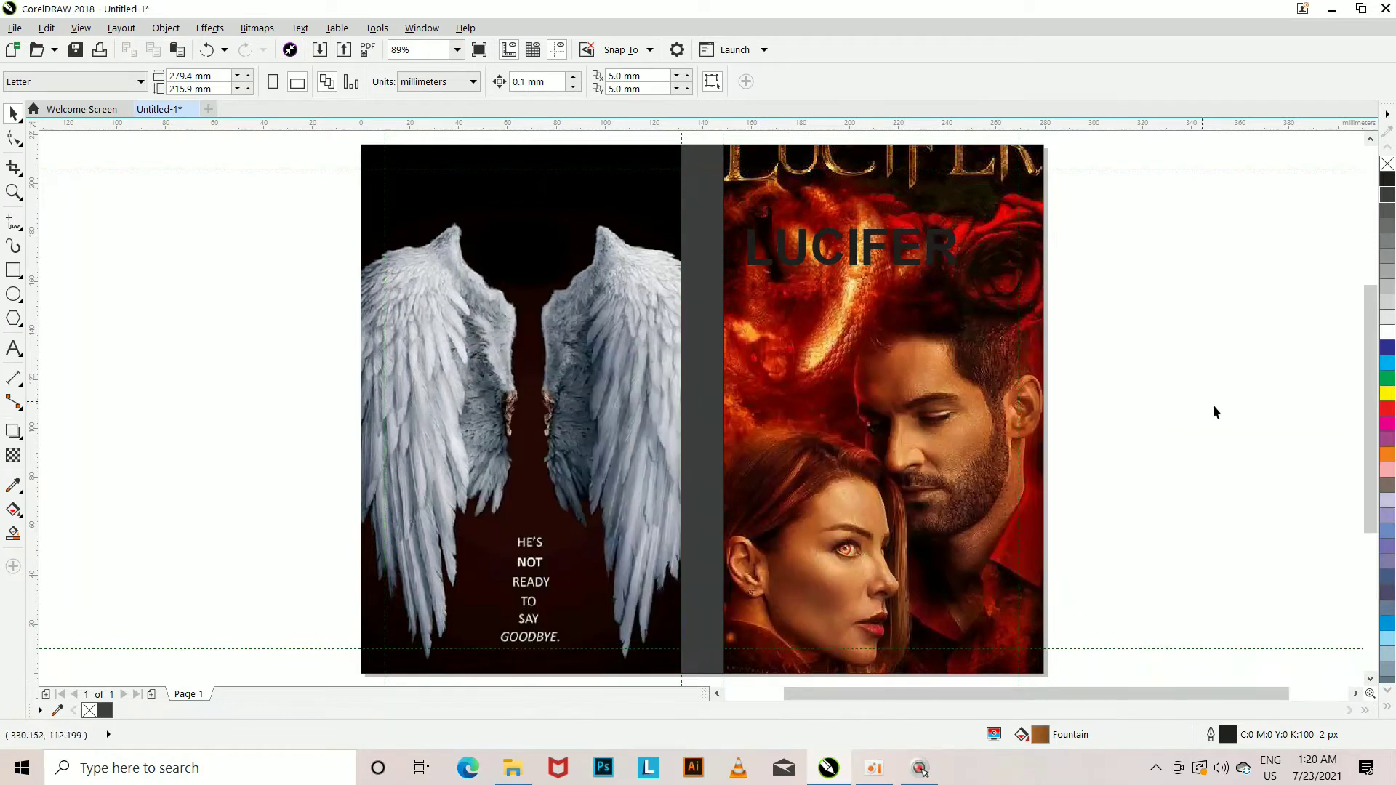
- Give the LUCIFER text a linear fountain fill starting with light gold sampled from the poster's title (C11 M33 Y64 K0)
left_click(848, 258)
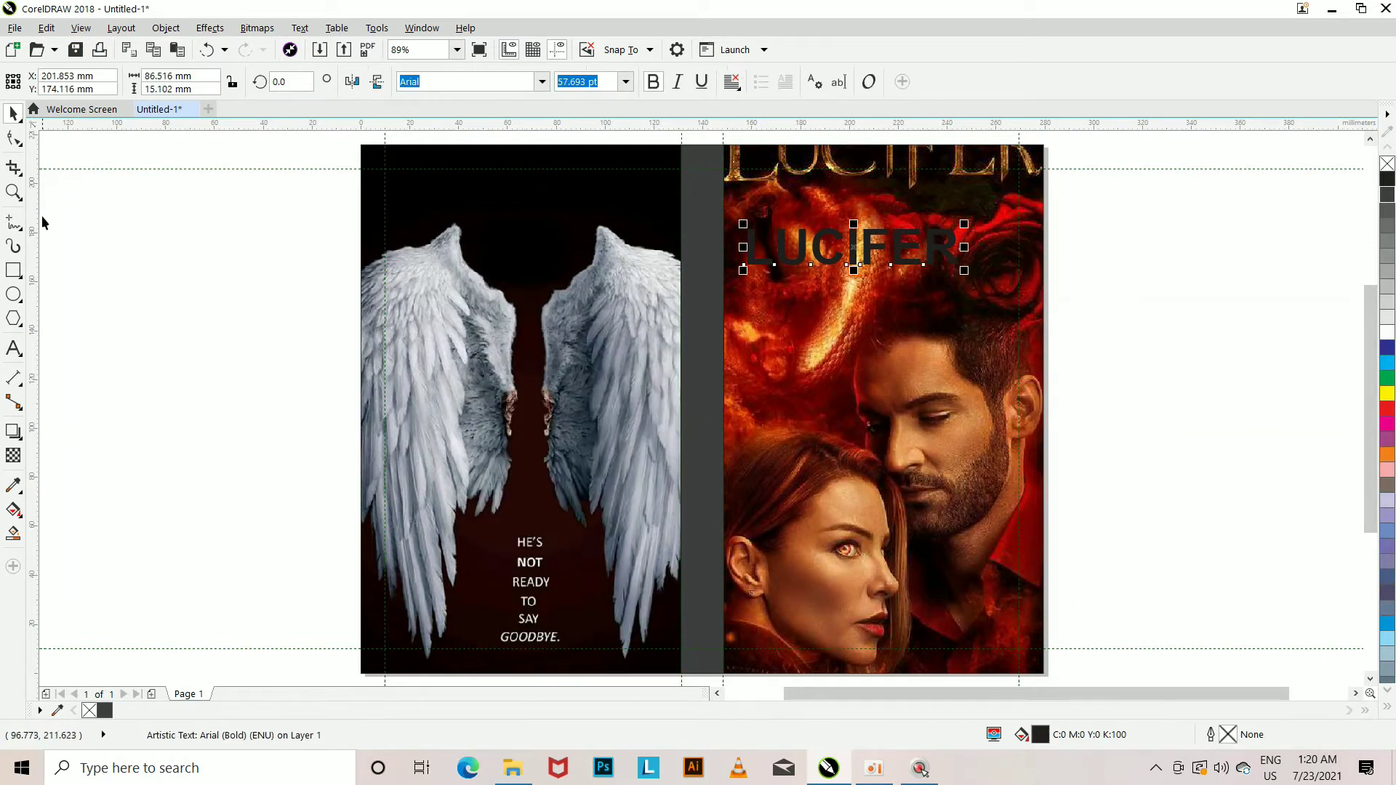
left_click(13, 534)
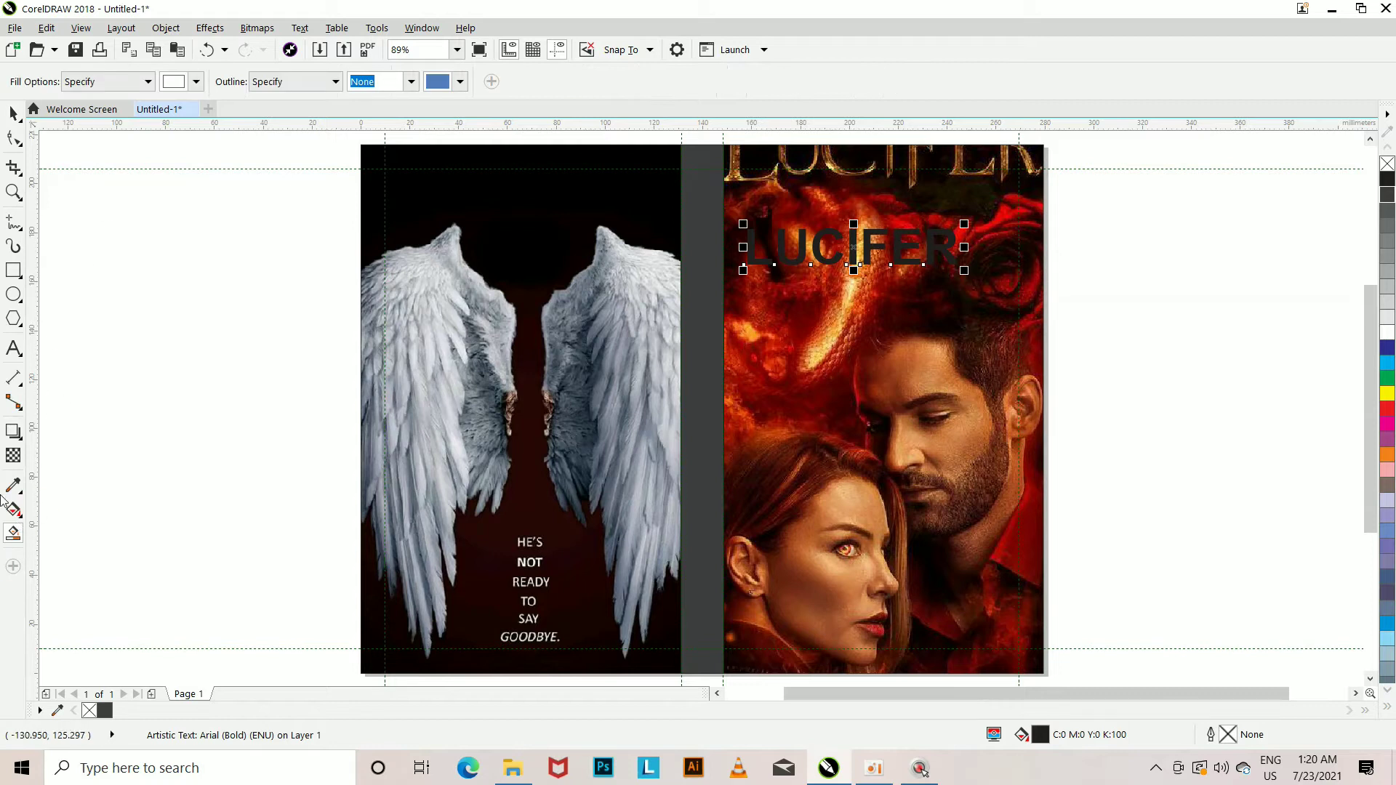
left_click(13, 513)
left_click(61, 81)
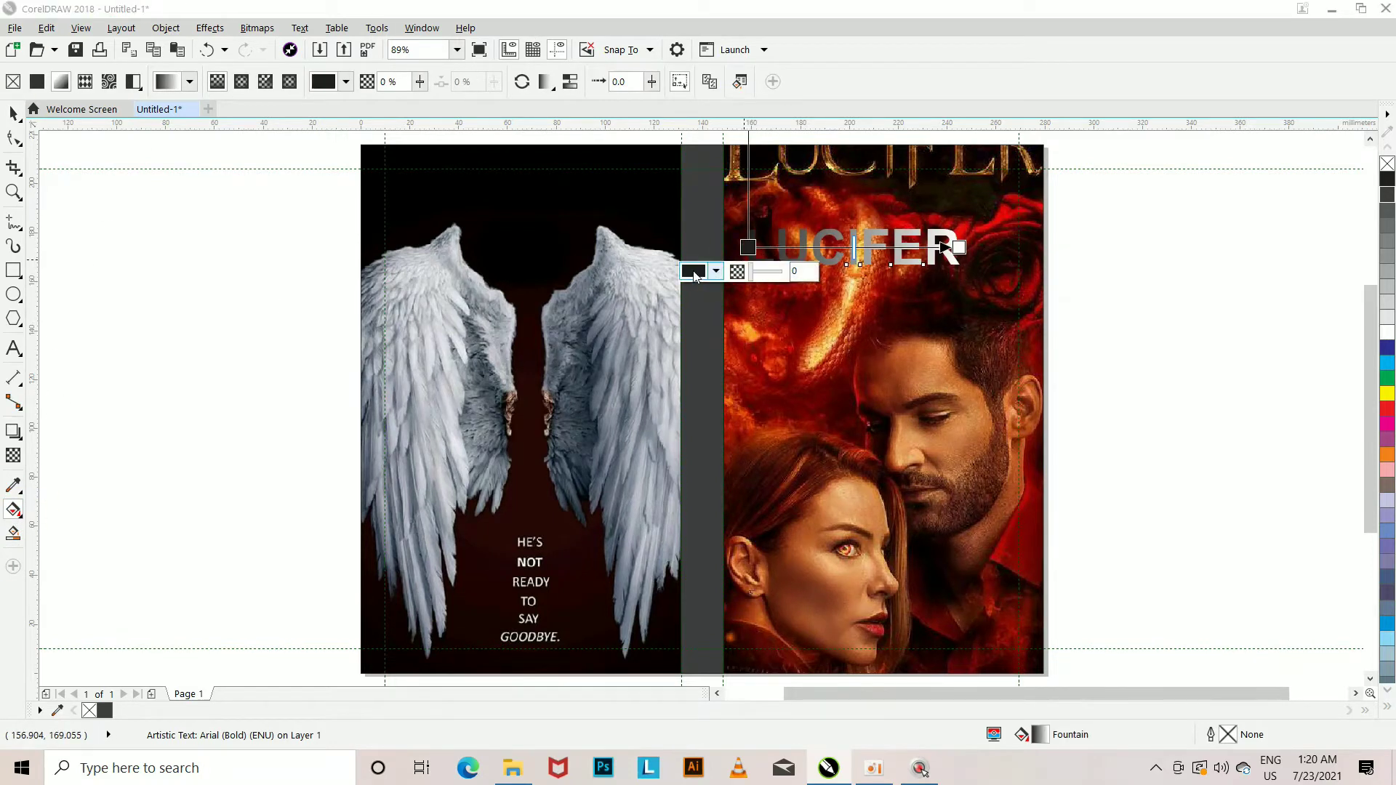
left_click(716, 270)
left_click(778, 313)
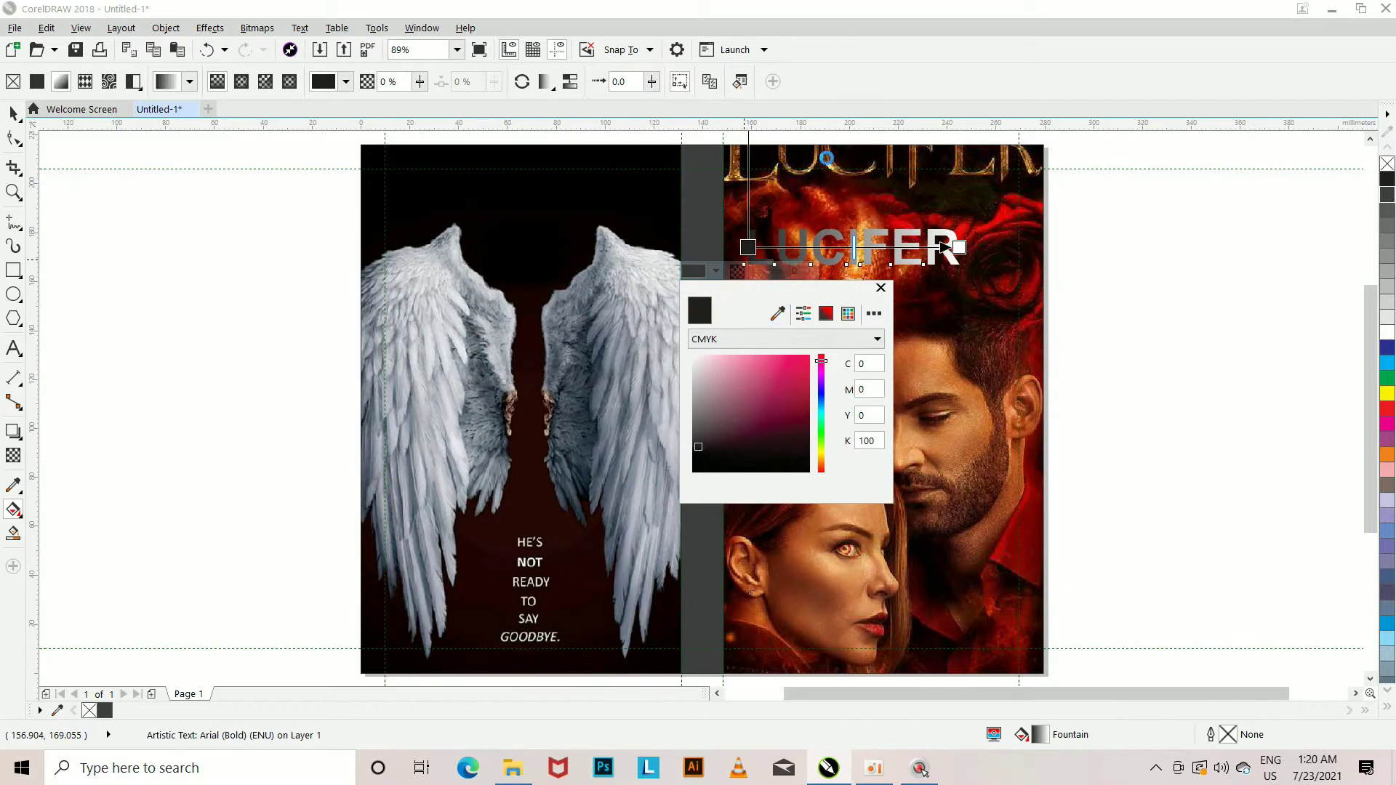
left_click(817, 209)
left_click(778, 314)
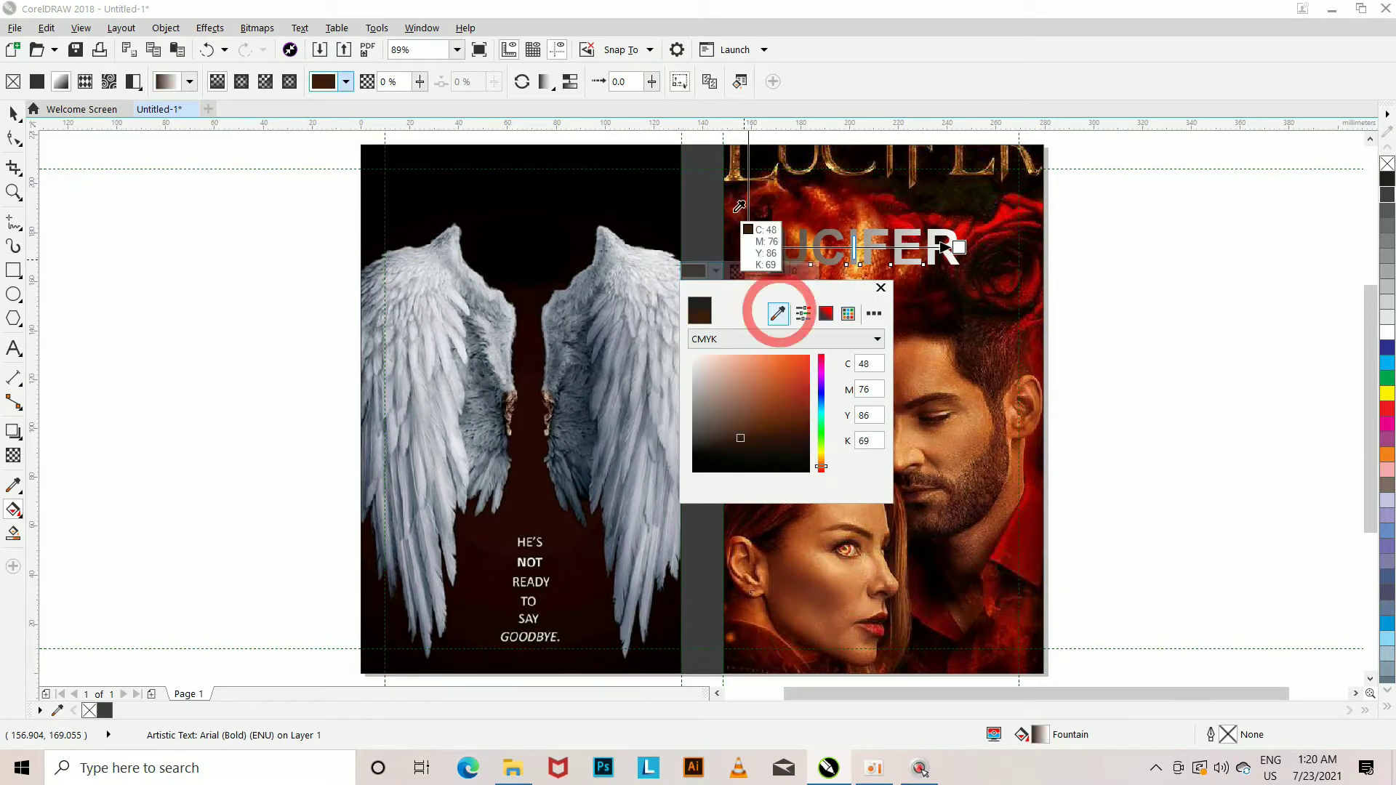
left_click(742, 173)
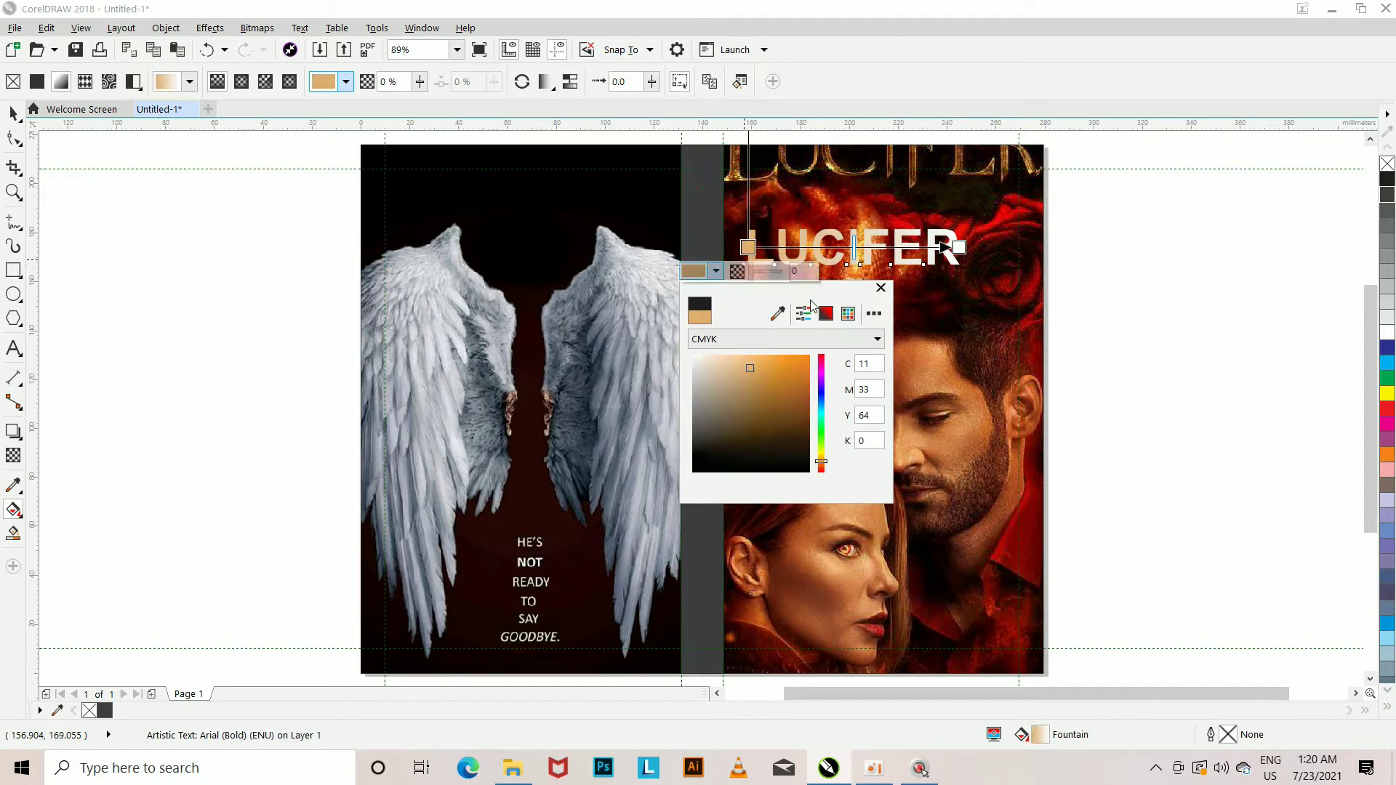
- Set the end colour of the text's gradient to darker gold sampled from the poster's title (C24 M51 Y89 K6)
left_click(958, 248)
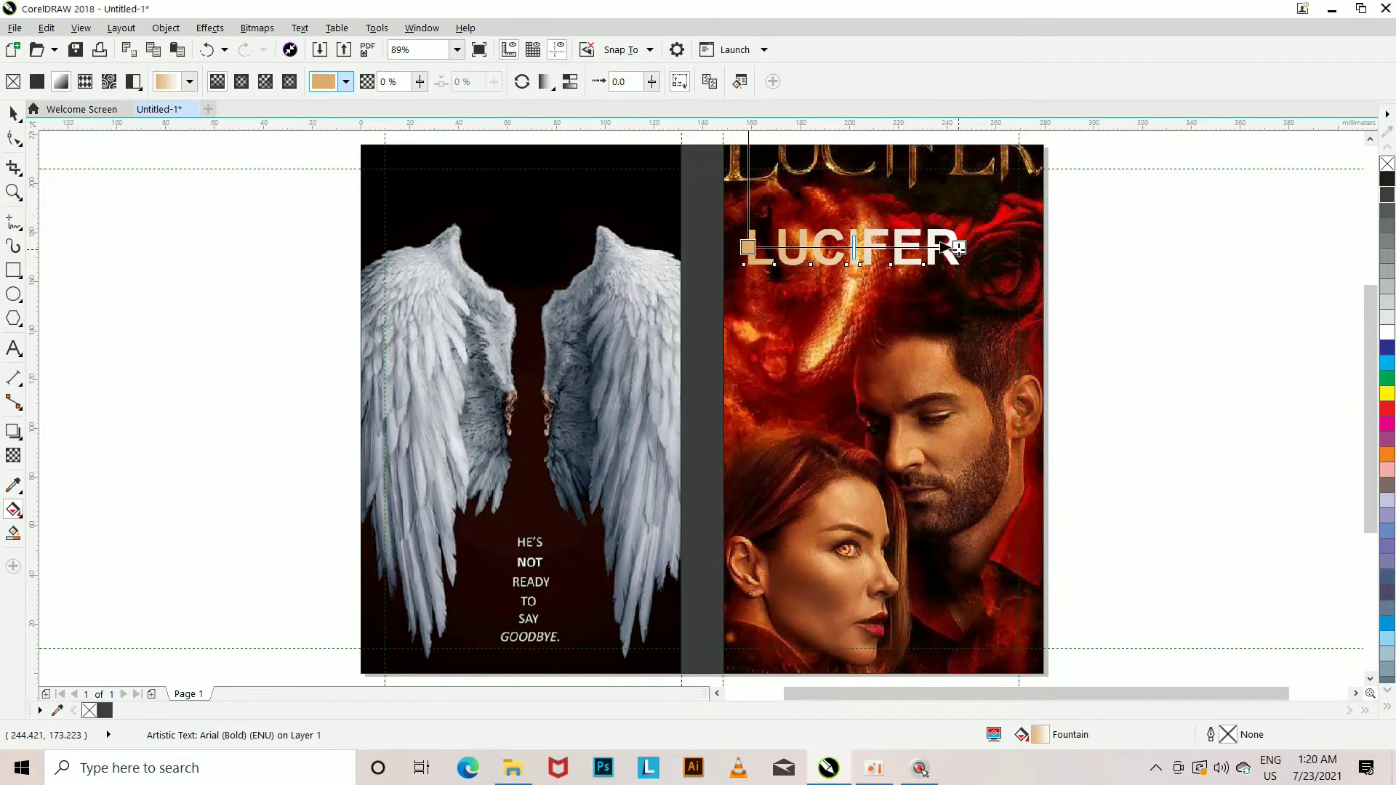
left_click(903, 270)
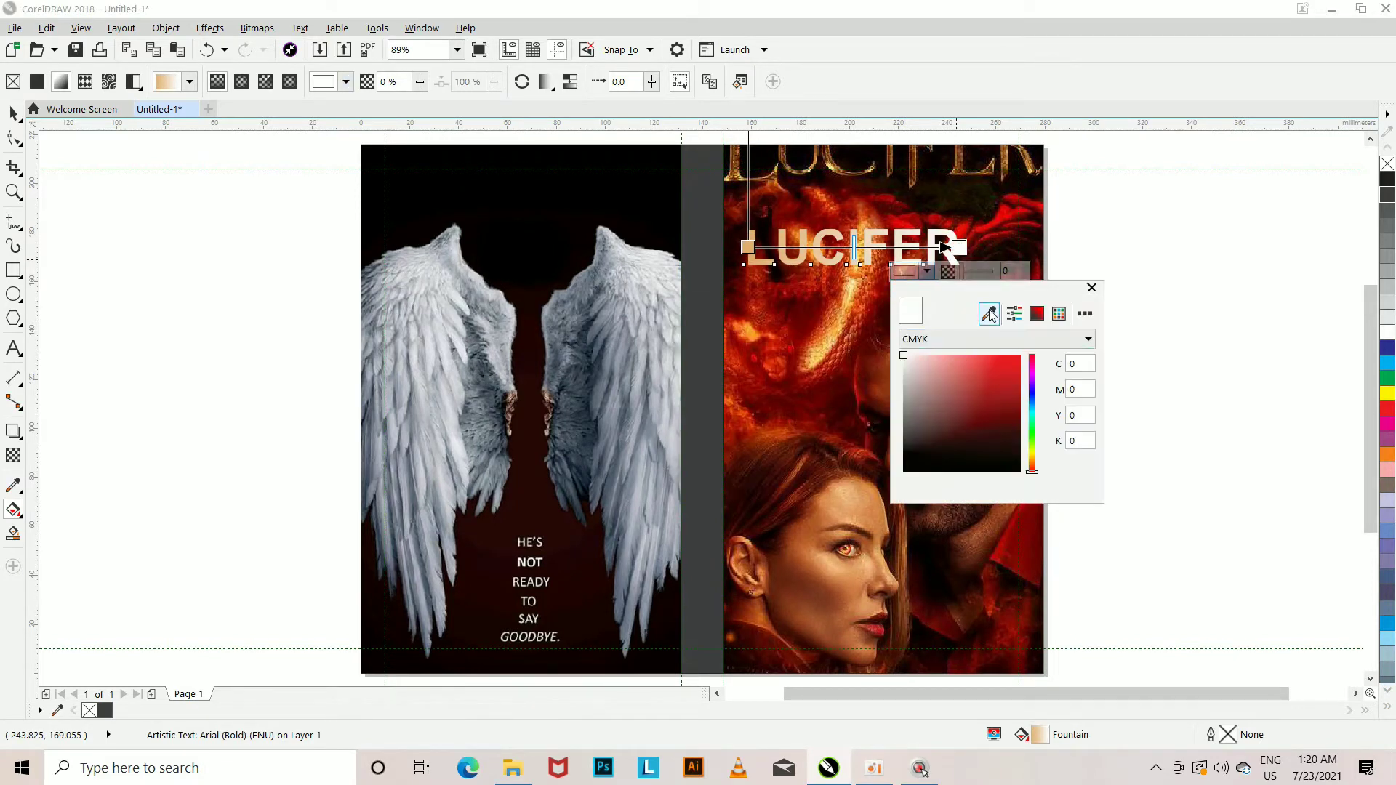
left_click(1005, 160)
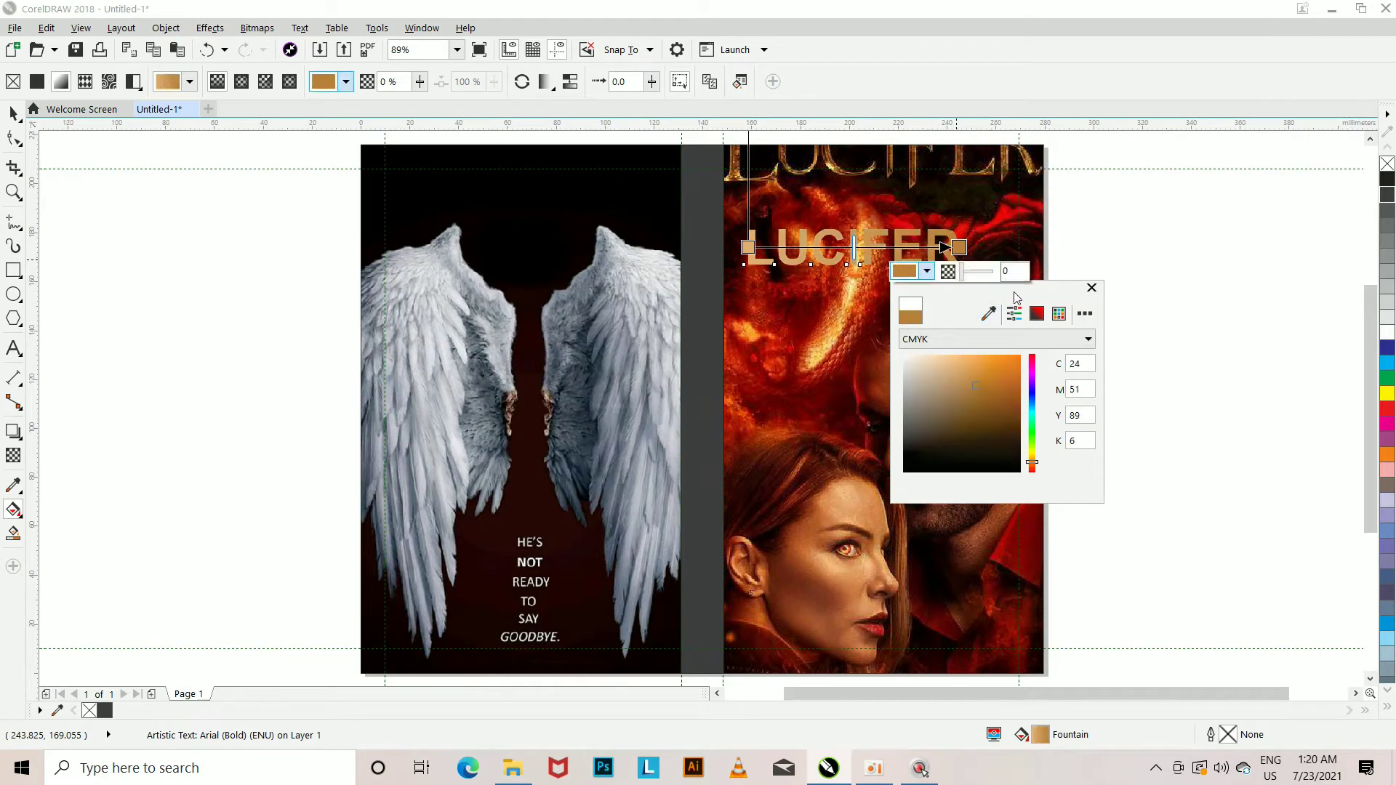
left_click(1091, 289)
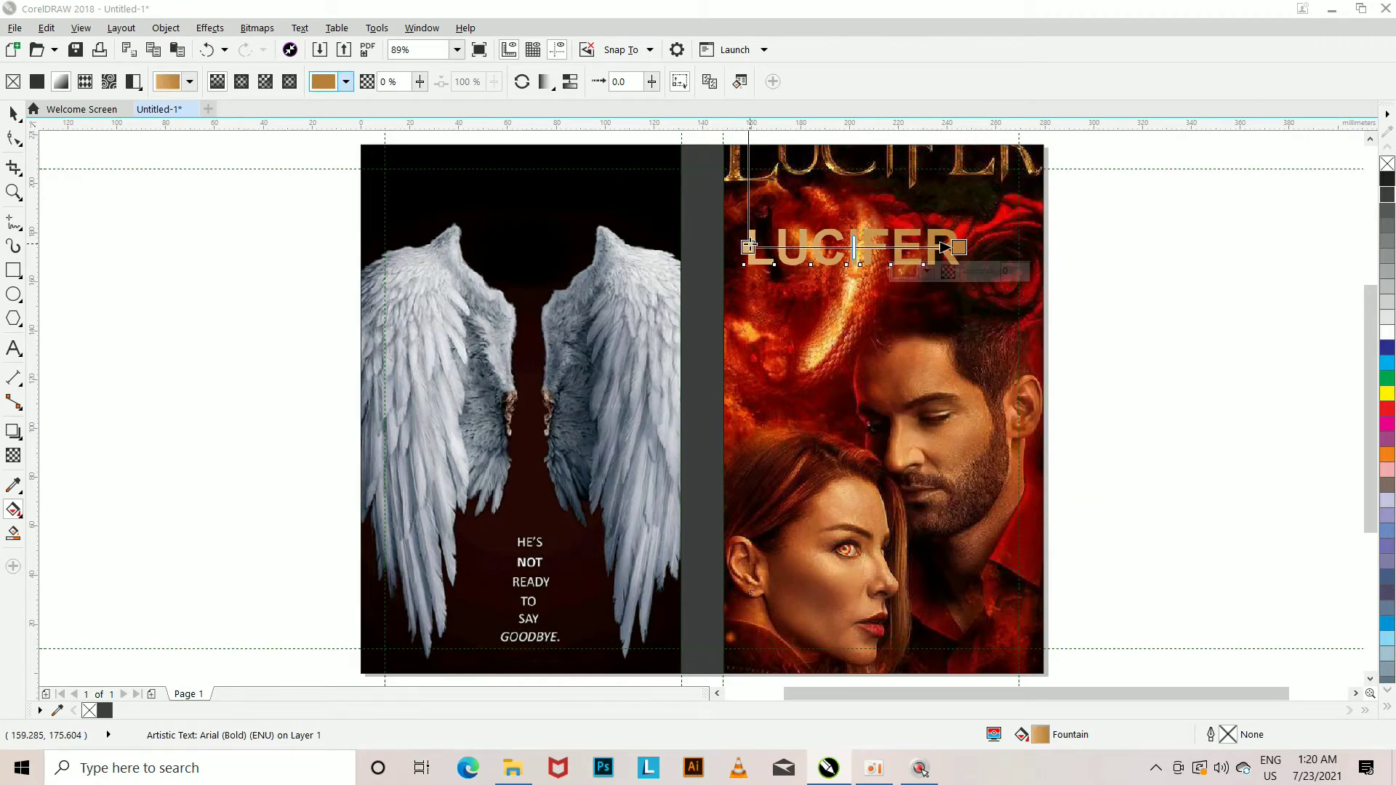
- Reposition the gradient's start and end nodes below and beyond the LUCIFER text, tilting the blend slightly upward, and deselect the text
left_click_drag(749, 248, 782, 321)
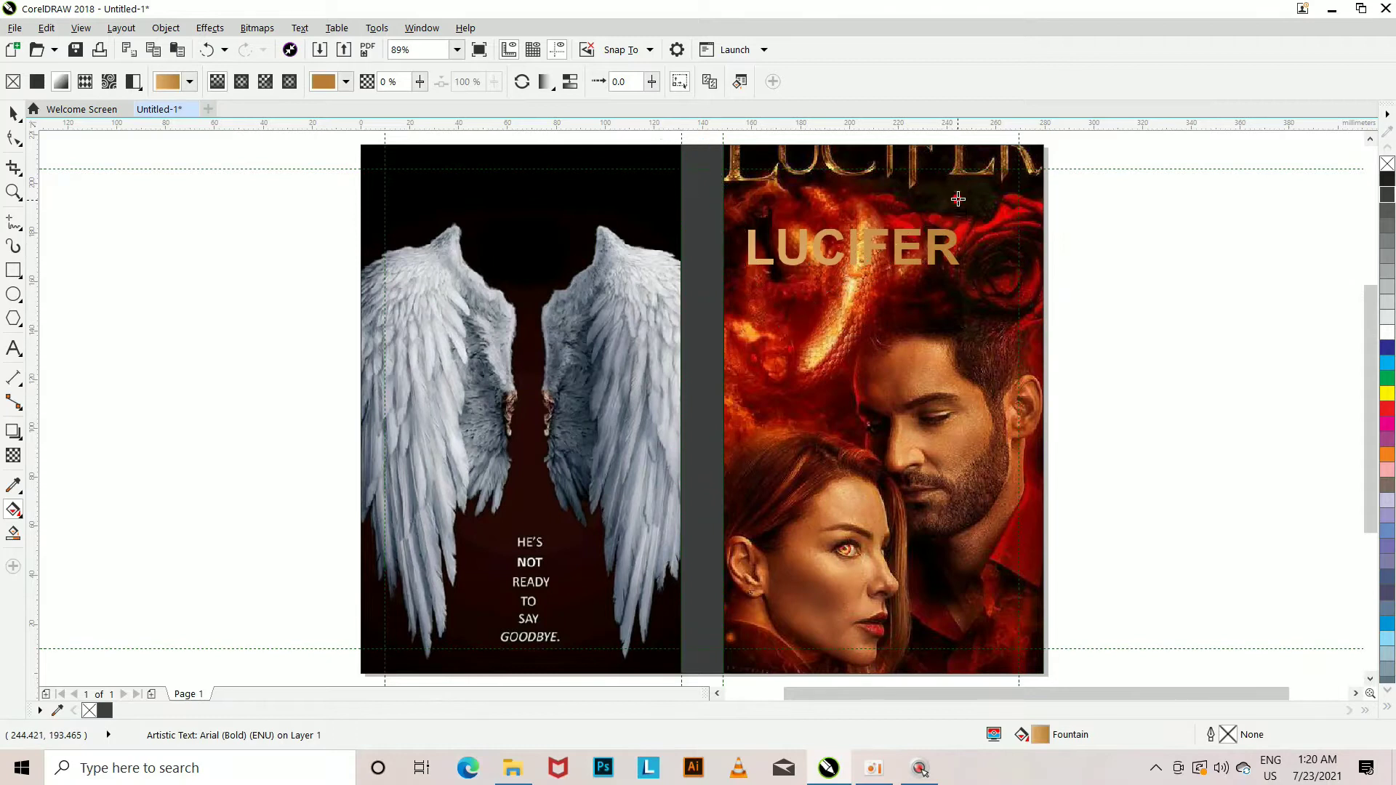
left_click_drag(959, 249, 1129, 188)
left_click_drag(782, 322, 849, 436)
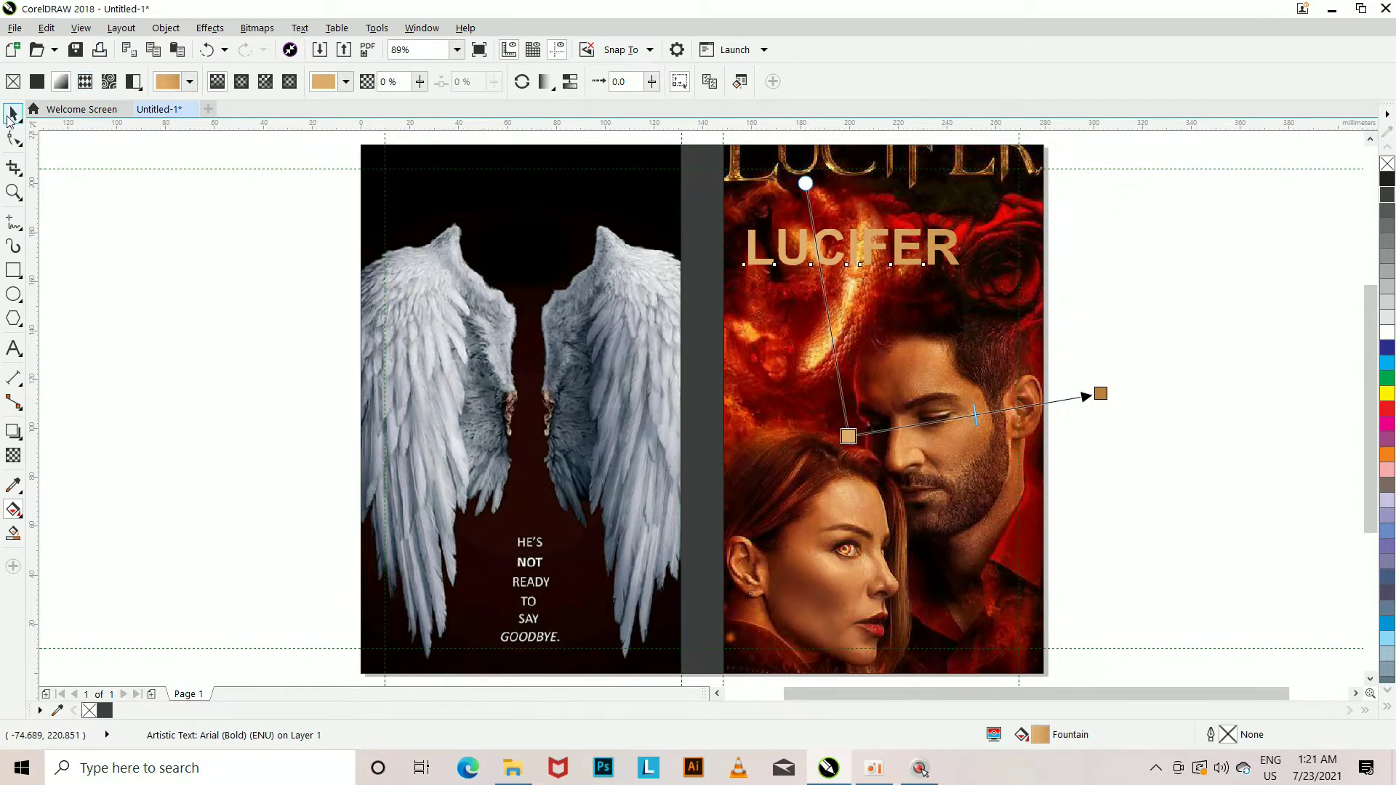
left_click(11, 114)
left_click(1098, 358)
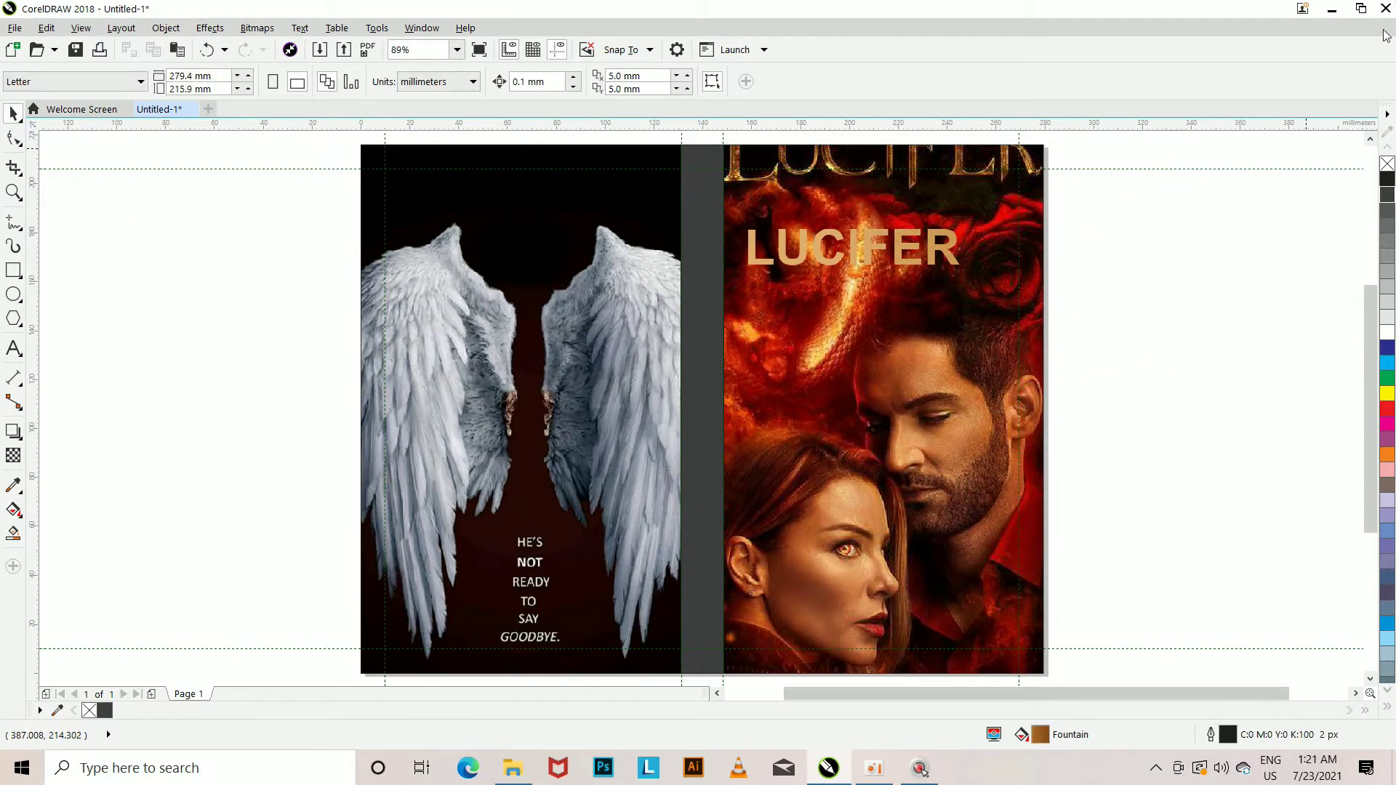
- Set the default outline for new objects to white at 2 px with a solid line
double_click(1229, 740)
left_click(603, 239)
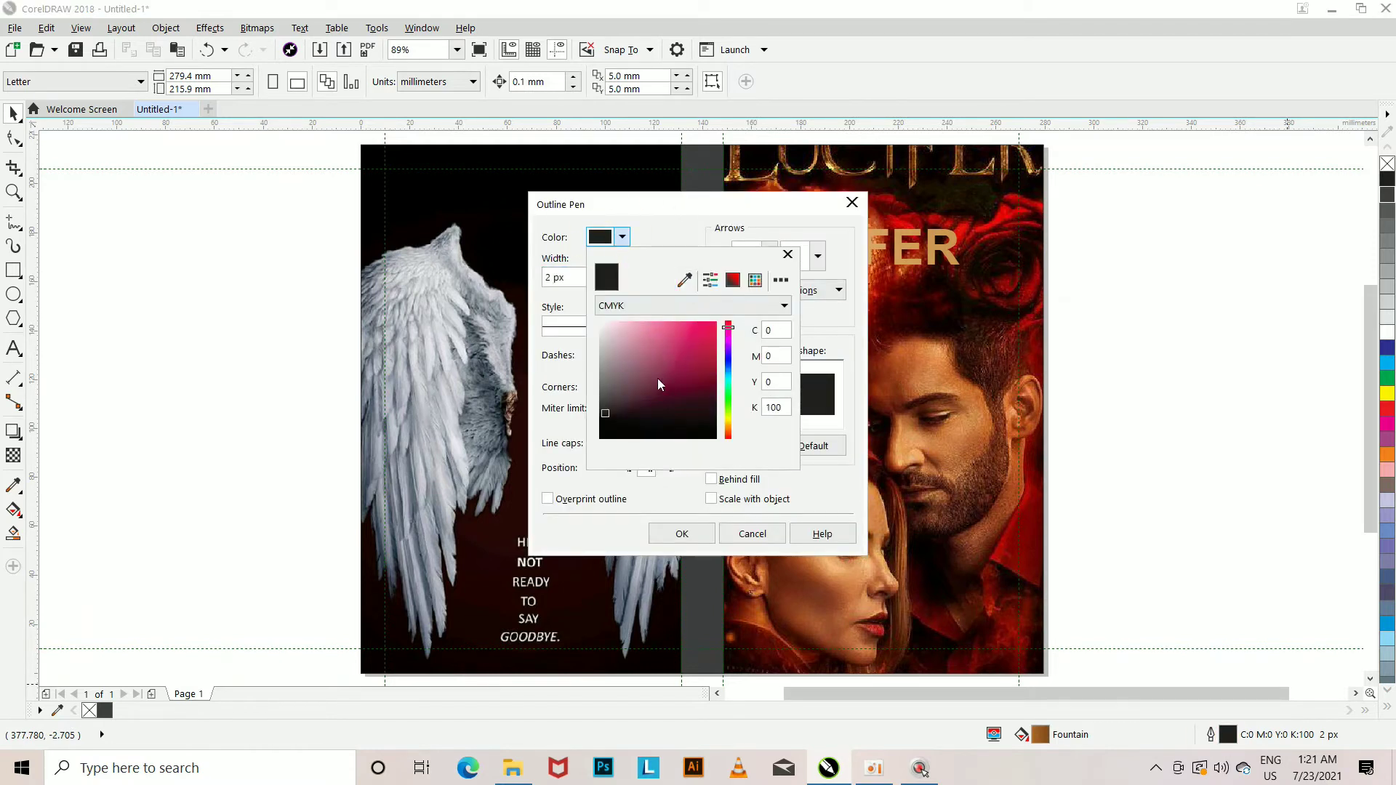
left_click(567, 293)
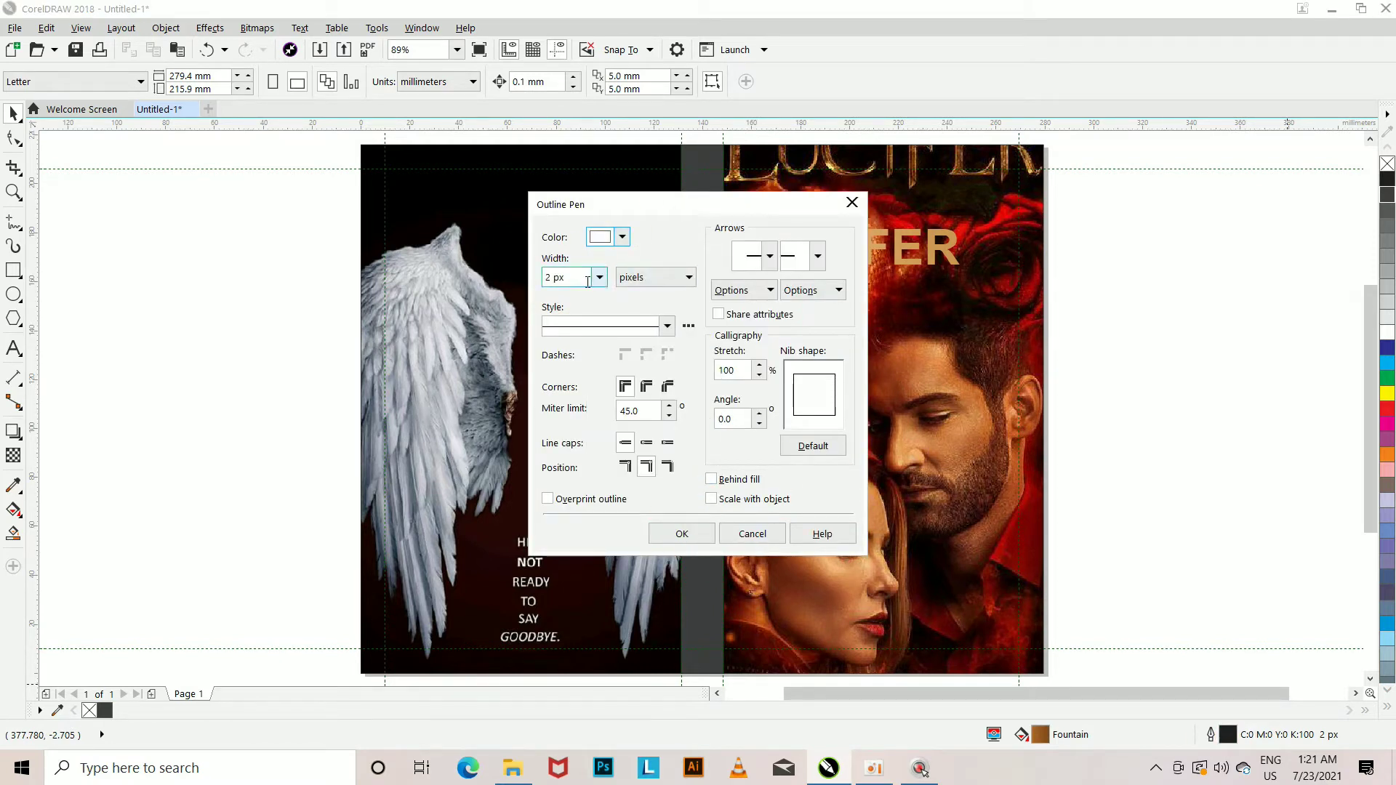
left_click(660, 325)
left_click(659, 325)
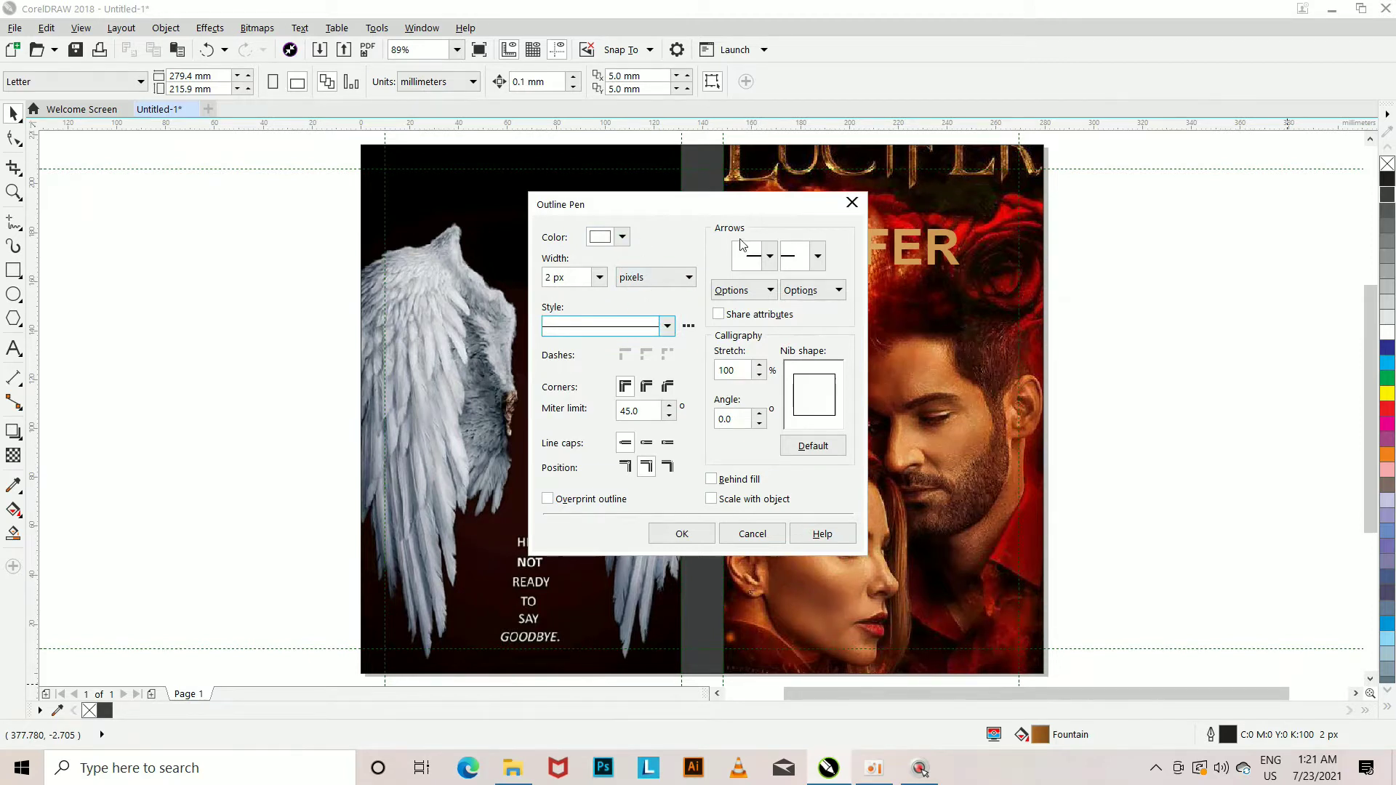
left_click(682, 534)
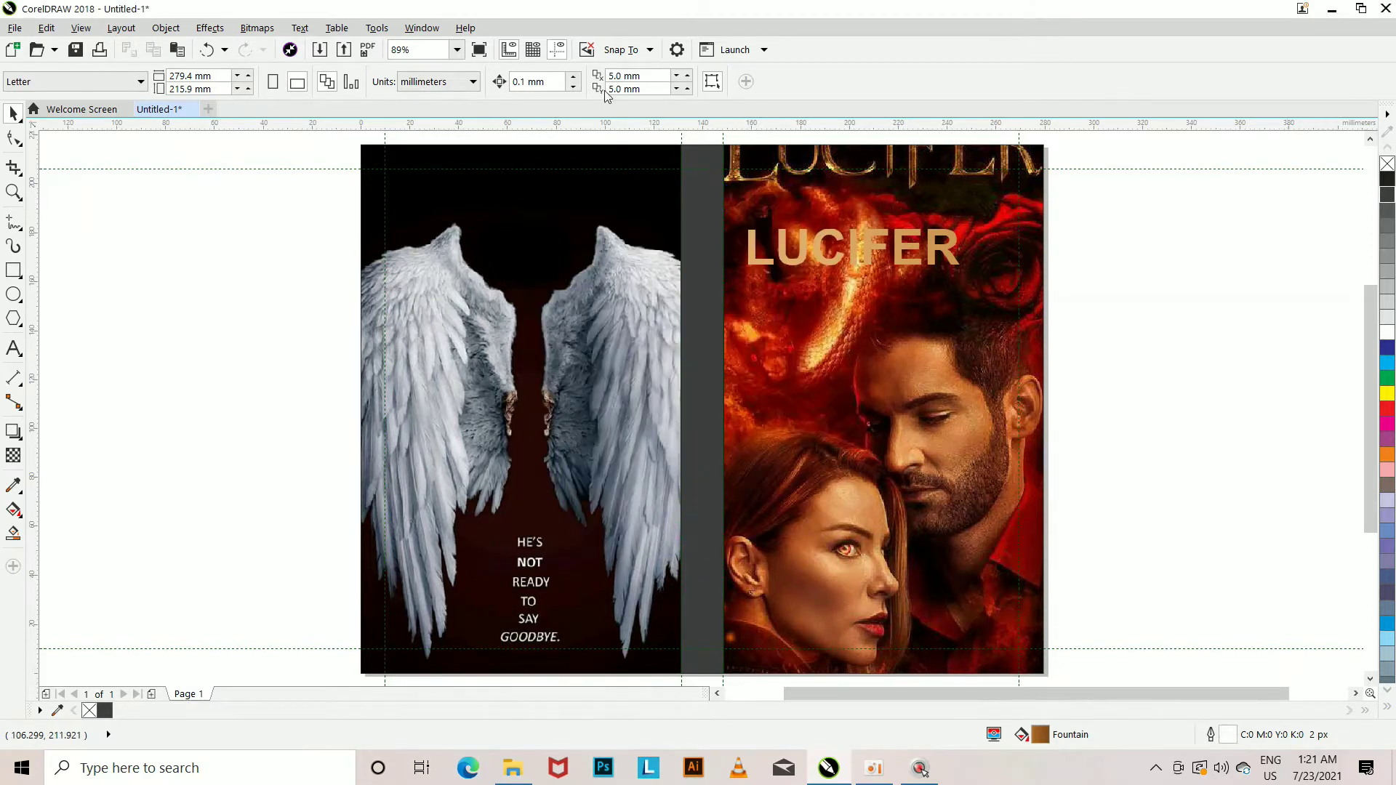
- Add a white 2 px solid outline to the LUCIFER text
left_click(844, 252)
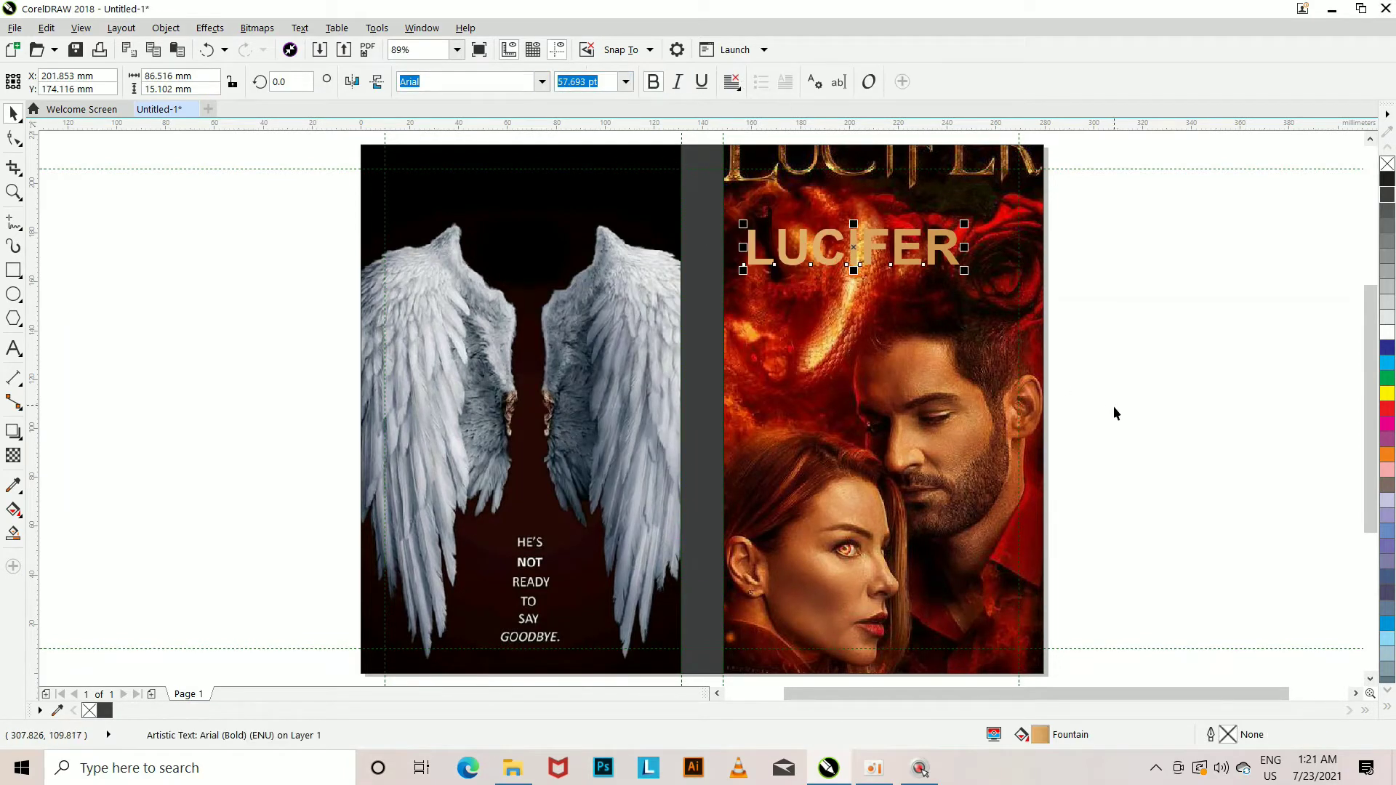
double_click(1236, 735)
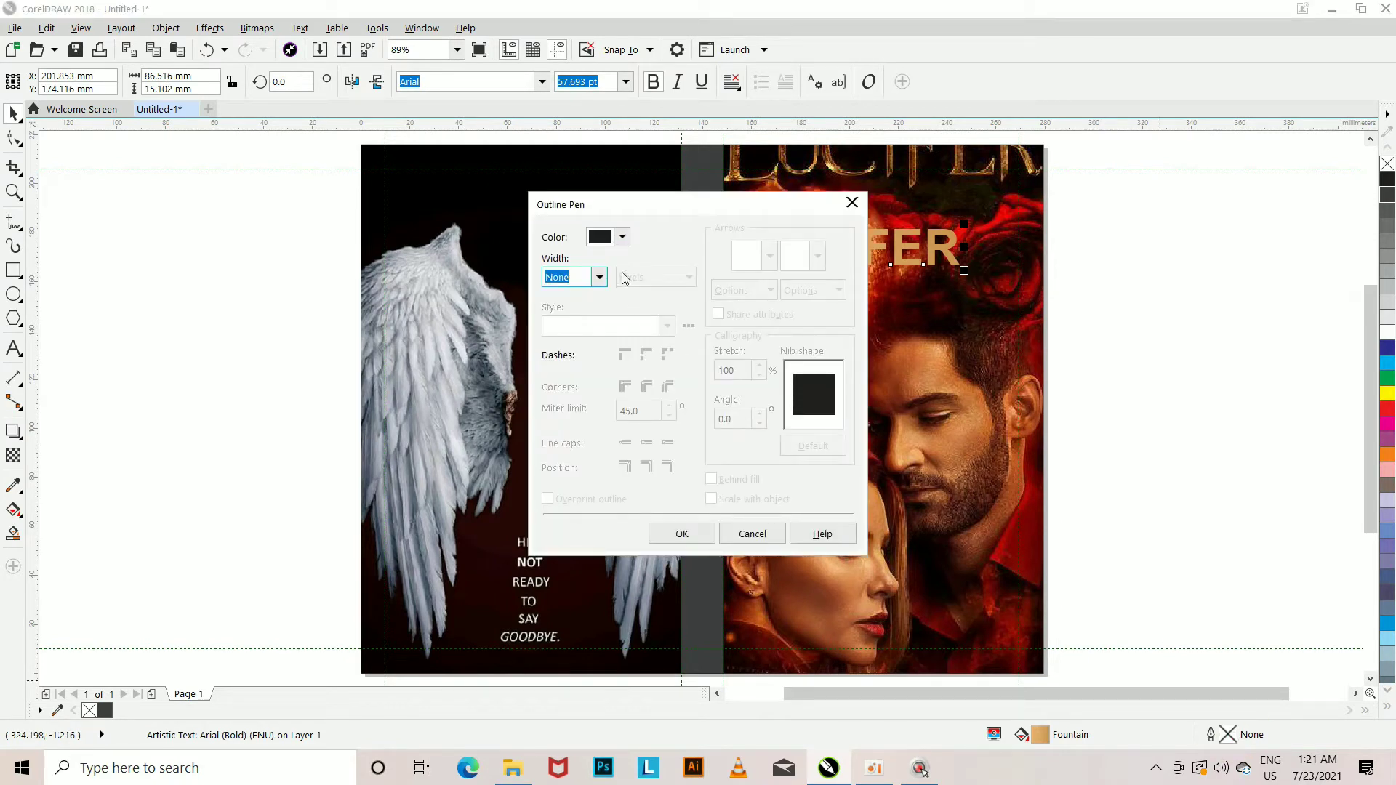
left_click(596, 336)
left_click_drag(686, 206, 463, 209)
left_click(376, 322)
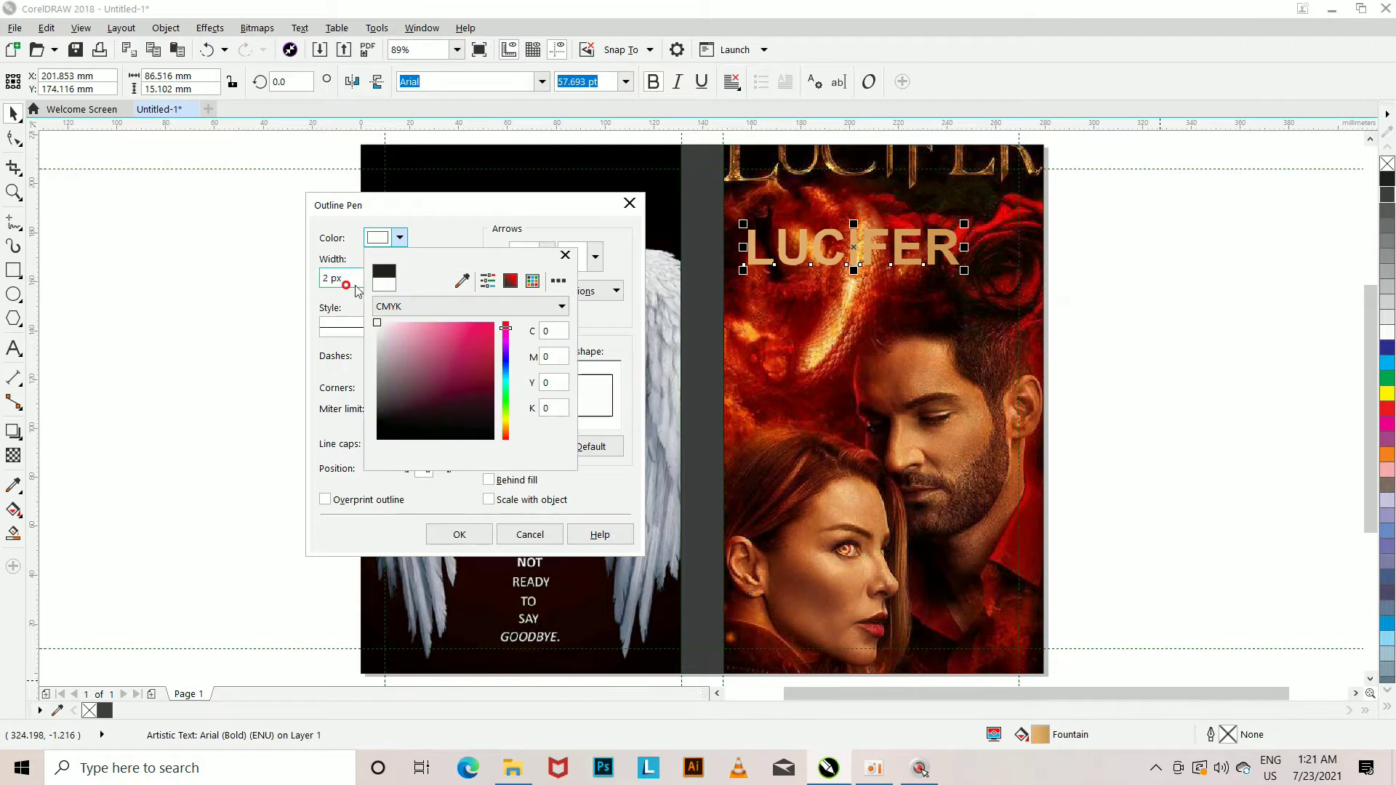
left_click(455, 538)
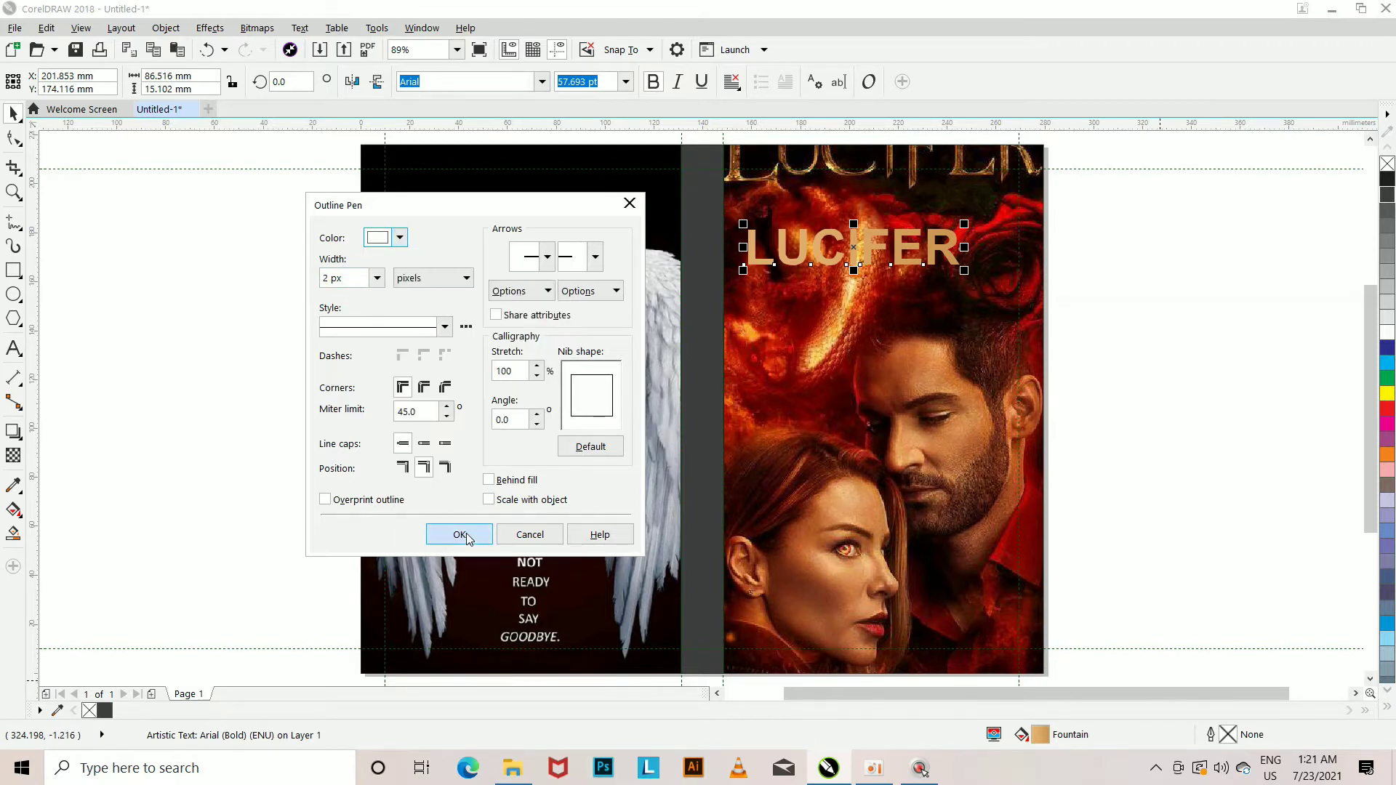
left_click(1178, 374)
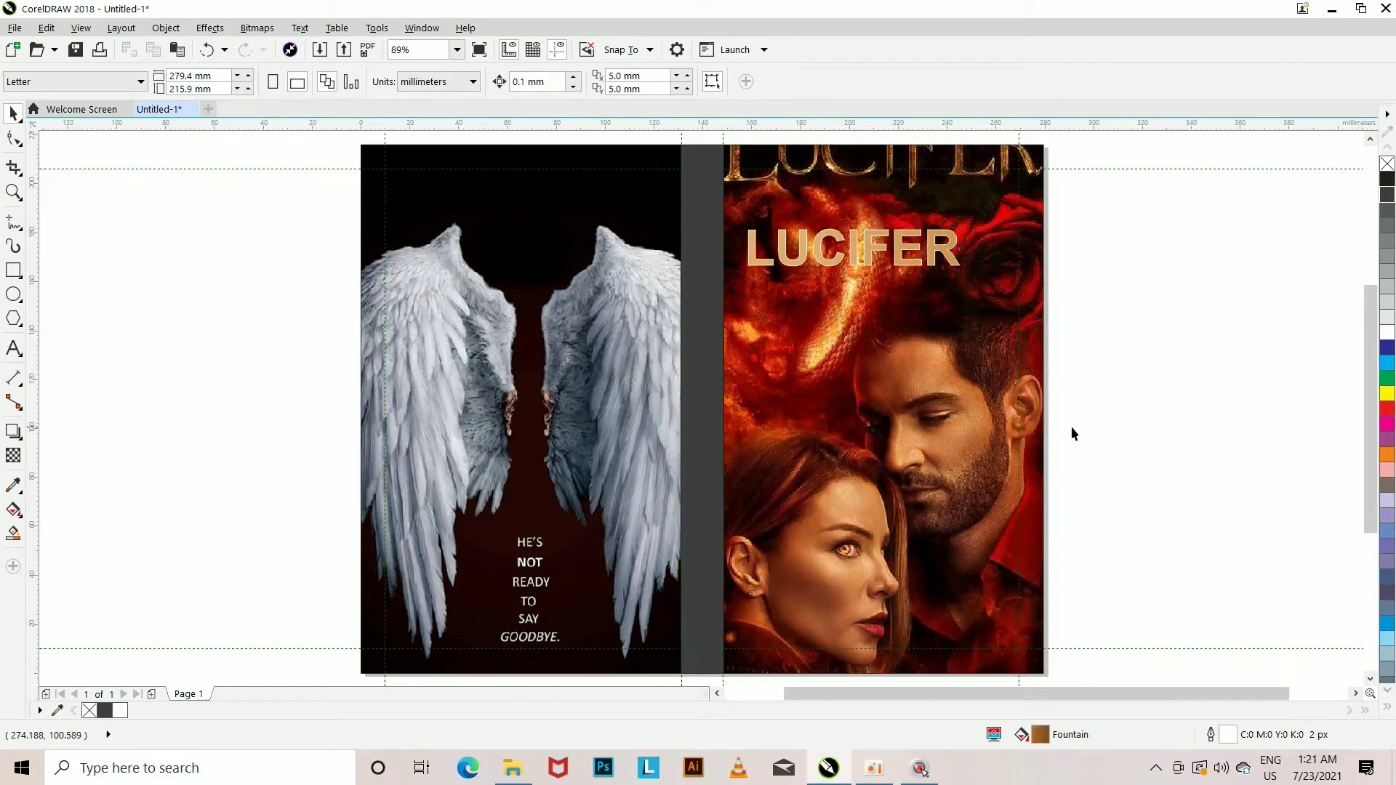
- Move the front cover poster straight up inside its frame to crop out its own gold title
left_click(1043, 587)
scroll(1047, 592, "down", 3)
left_click(938, 663)
left_click_drag(953, 524, 978, 561)
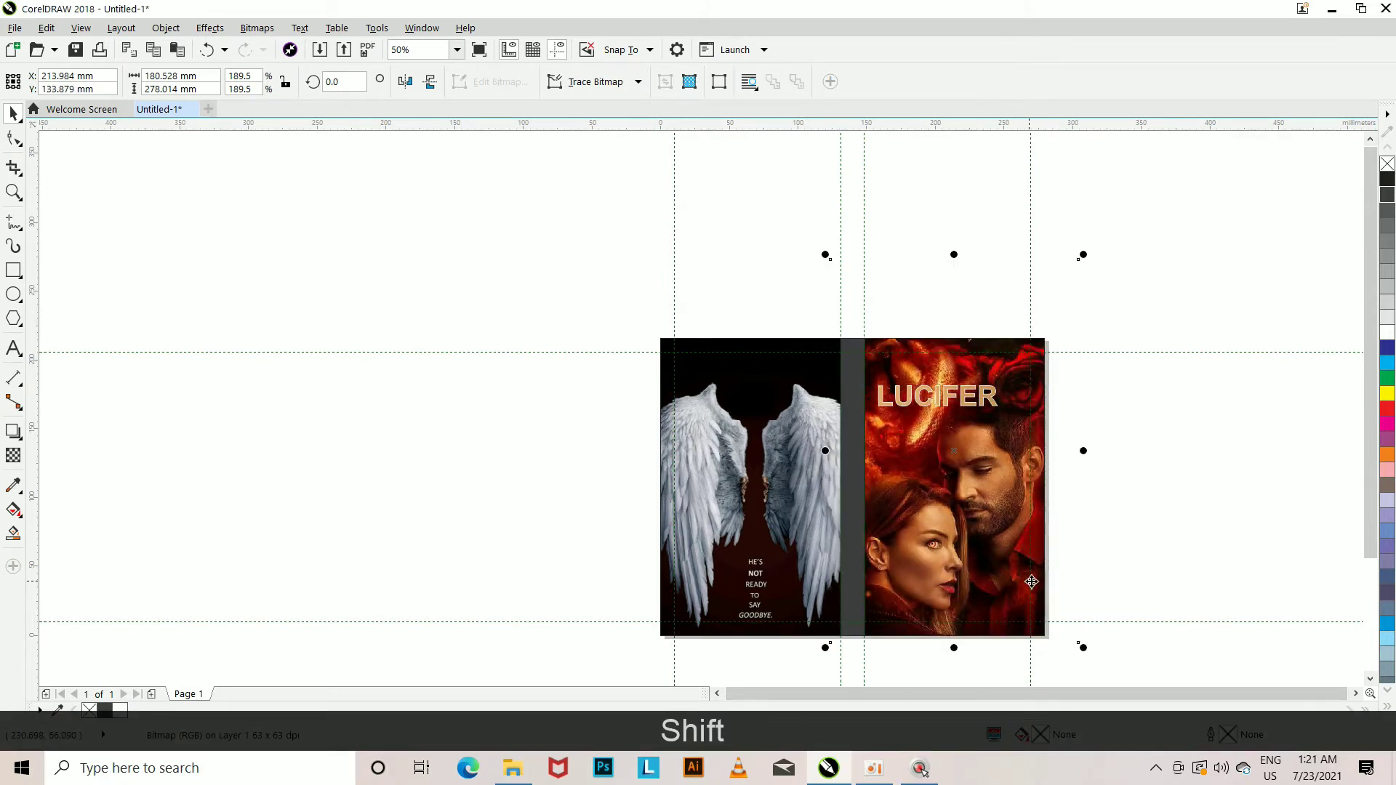
left_click(1118, 586)
- Move the LUCIFER text to the lower-right corner of the front cover
left_click(456, 49)
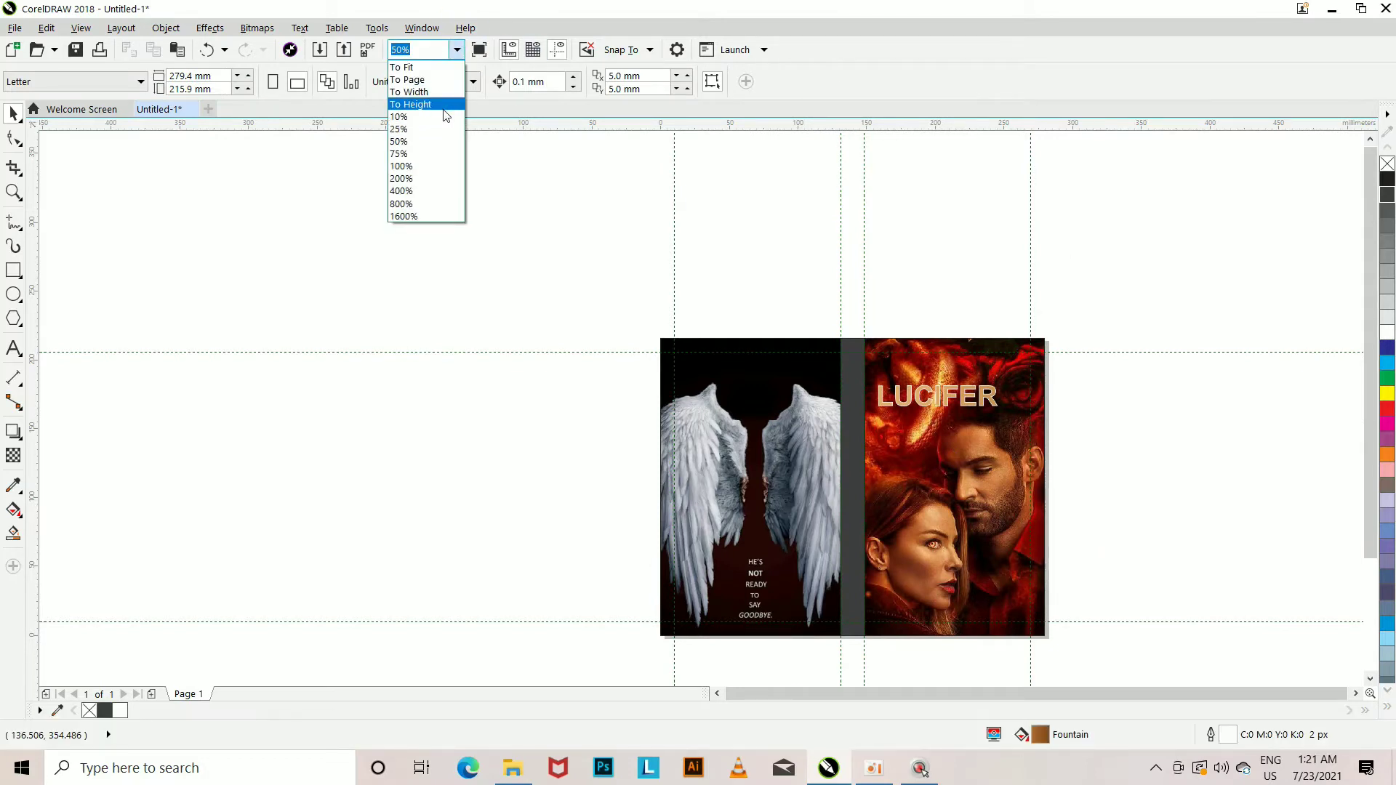
left_click(415, 90)
left_click_drag(855, 257, 931, 651)
left_click(1175, 591)
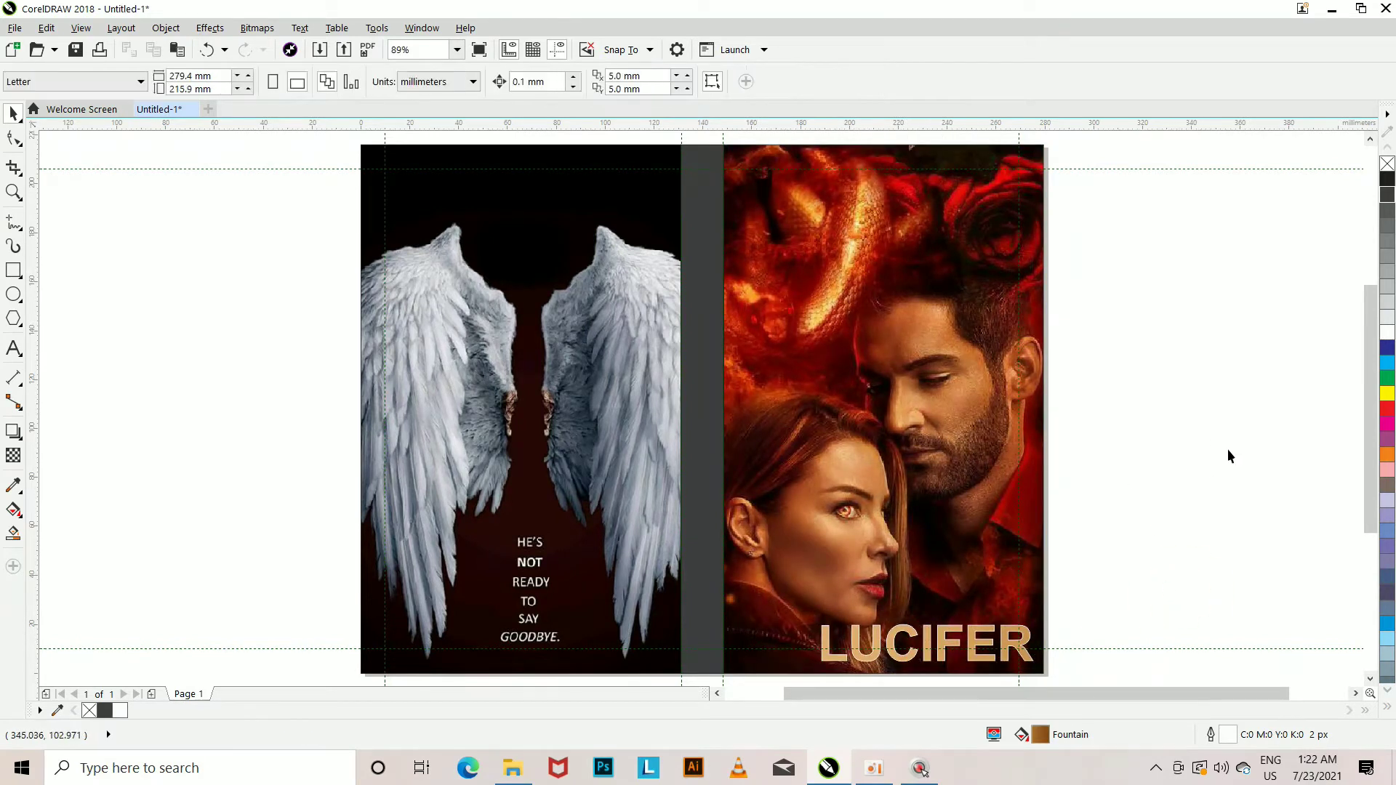
key("ctrl+Up")
key("ctrl+Up")
key("shift+Up")
key("shift+Up")
key("shift+Up")
key("shift+Up")
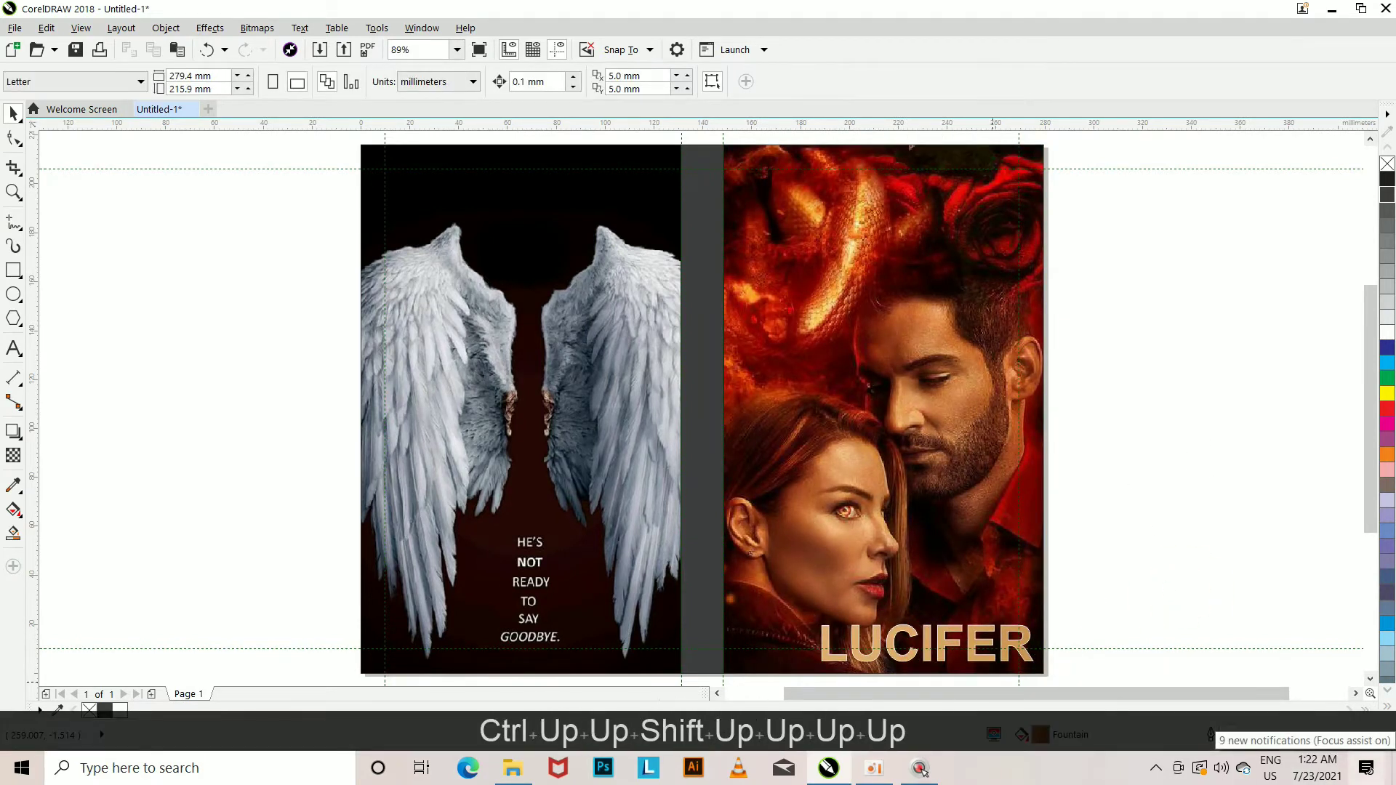
- Nudge the LUCIFER title up by about 1 mm on the front cover
left_click(936, 650)
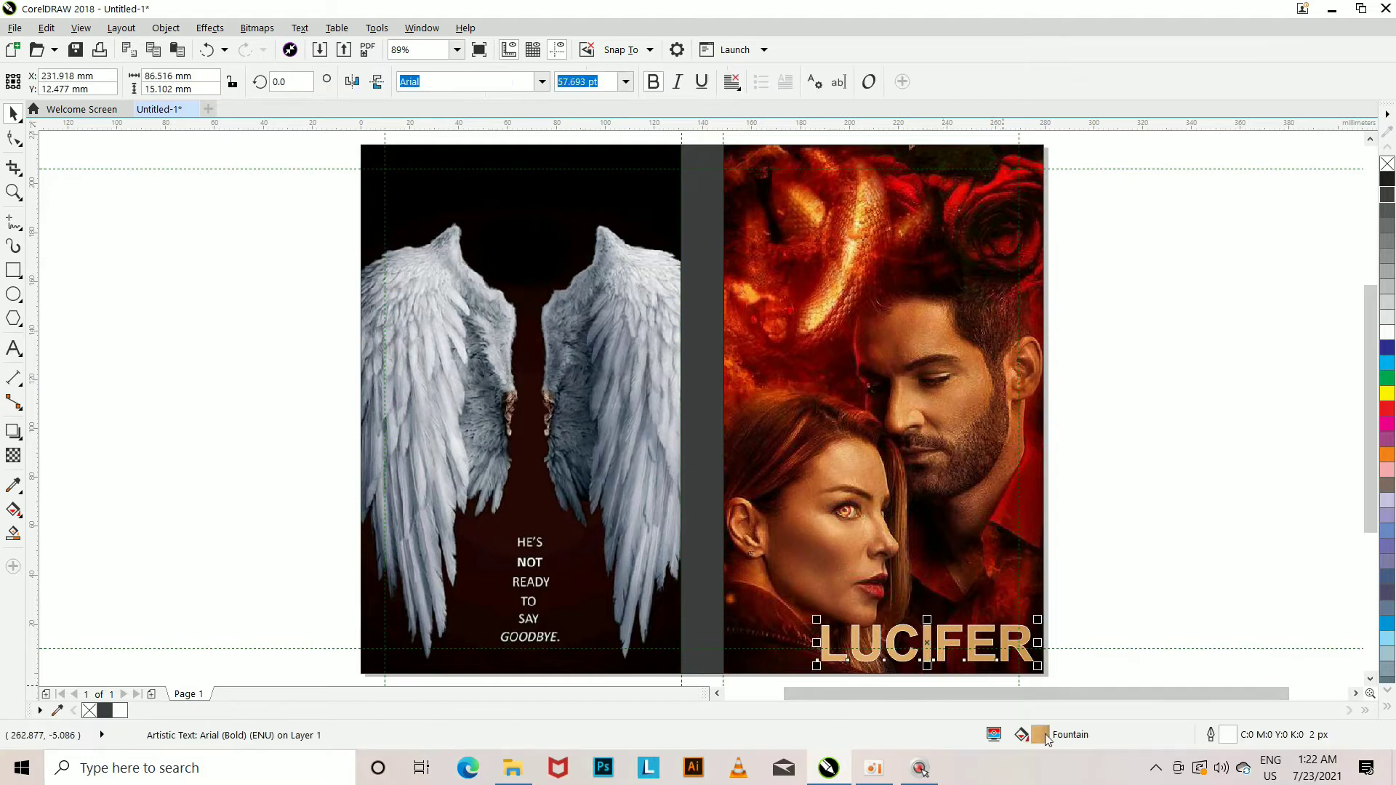
key("shift+Up")
key("shift+Up")
key("shift+Up")
key("shift+Up")
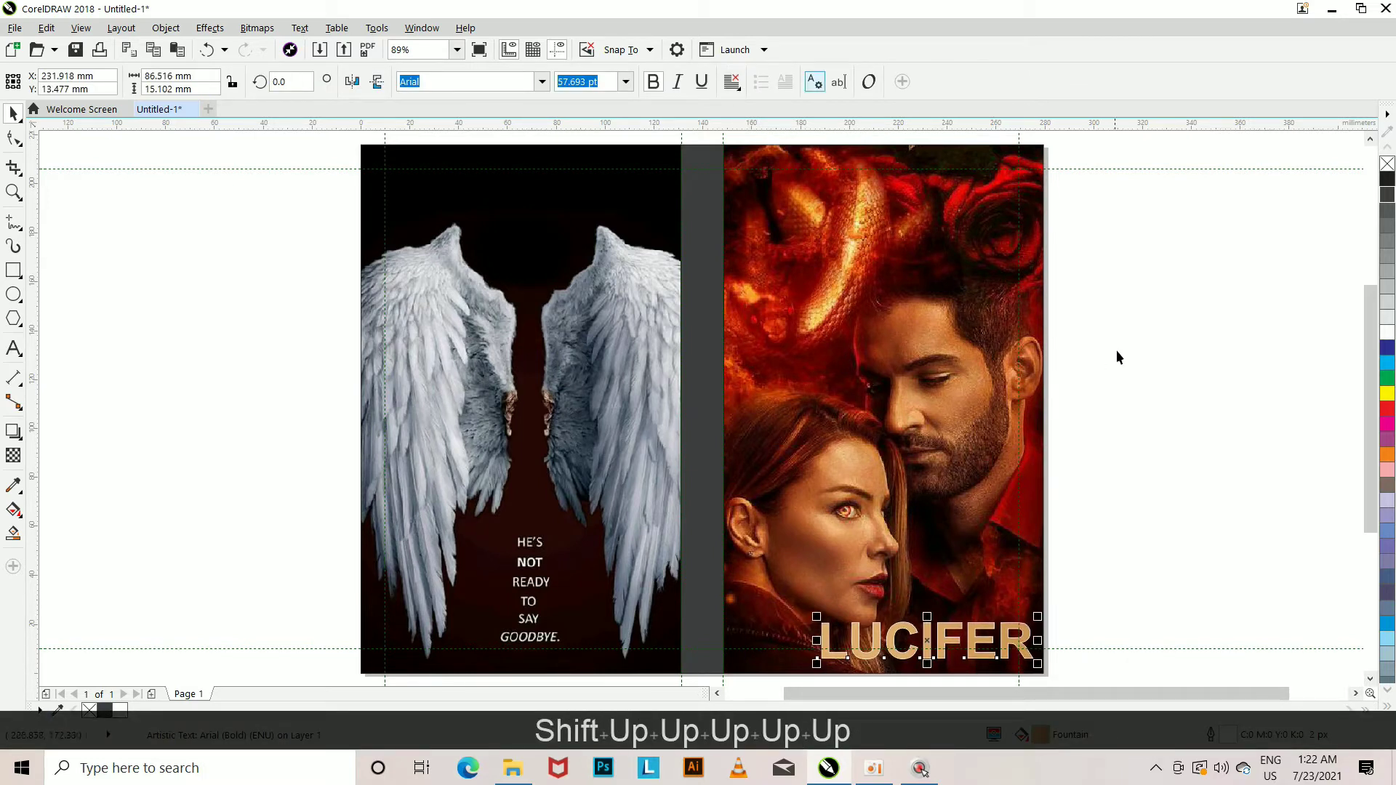
left_click(1097, 352)
- Create the artistic text "THE DEVIL IS HERE" in the empty area beside the back cover
left_click(12, 355)
left_click(154, 352)
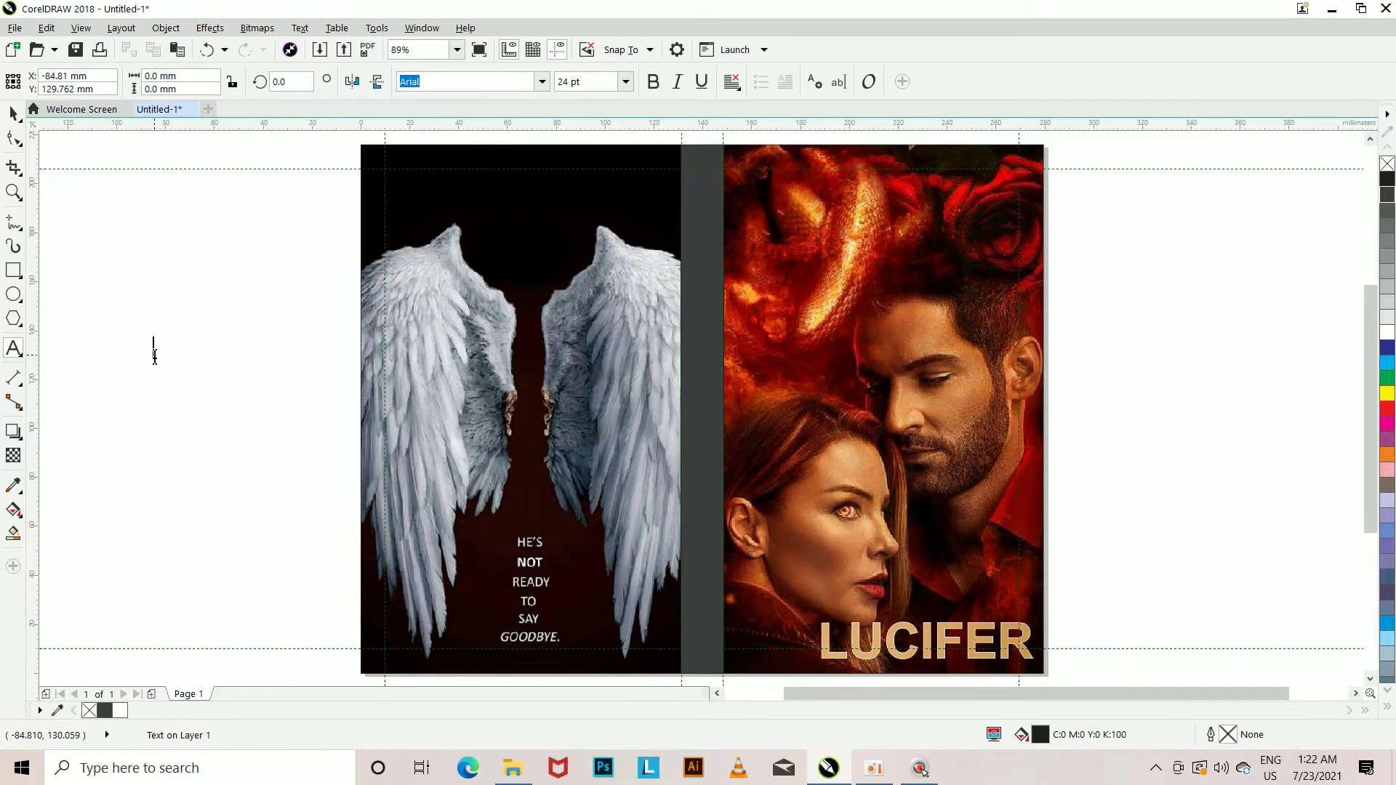
type("THE ")
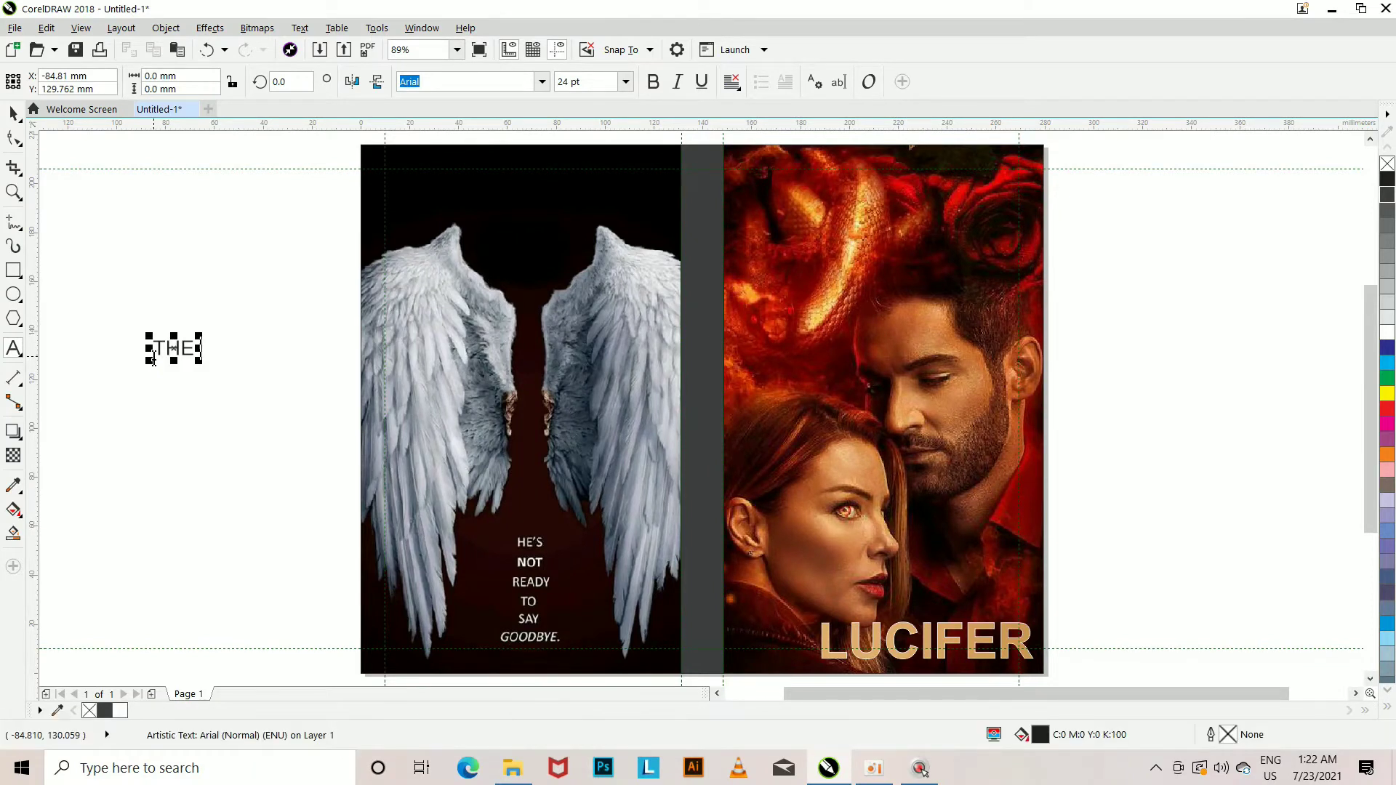
type("DEVI")
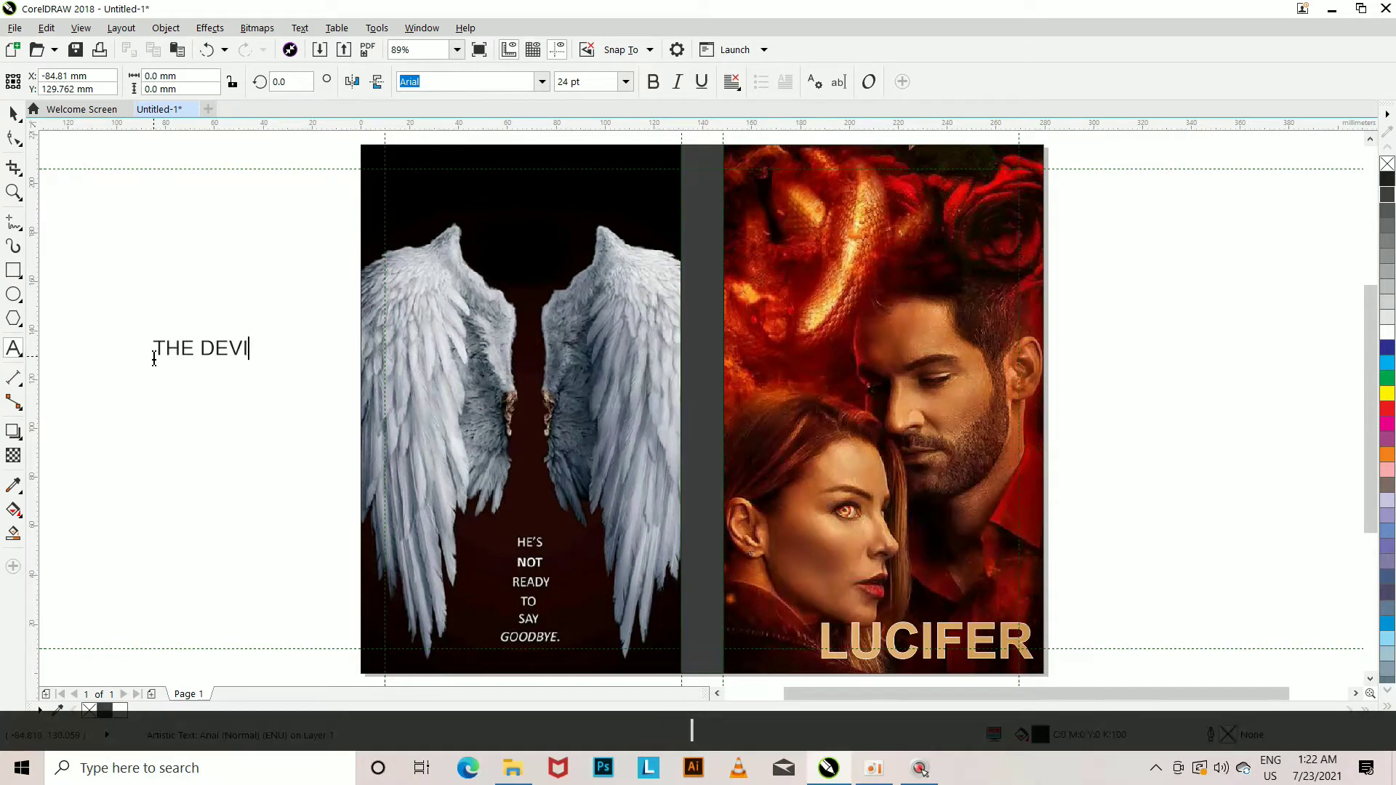
type("L IS ")
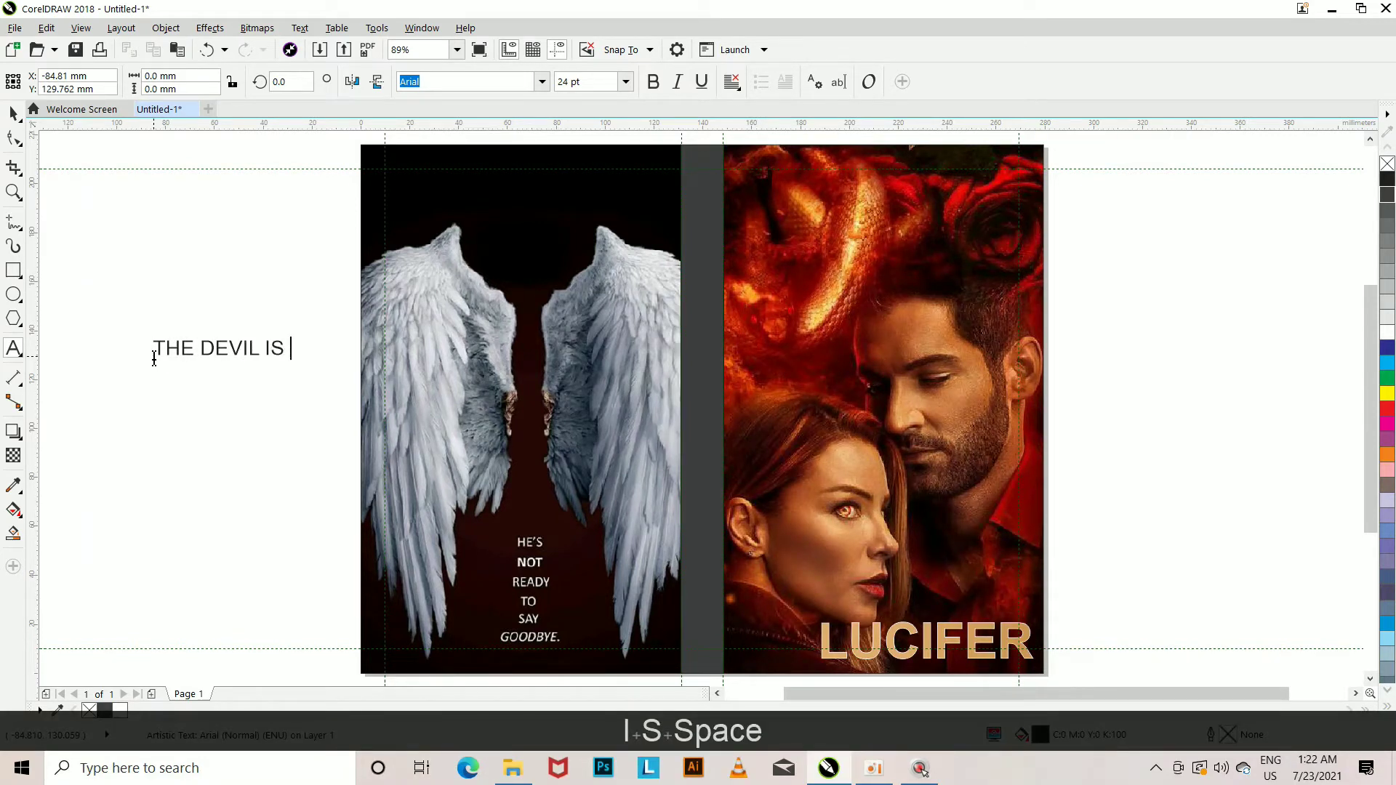
type("HERE")
key("ctrl+space")
- Shrink the tagline to about 8 pt and place it in white just below the LUCIFER title
left_click_drag(352, 361, 307, 383)
left_click_drag(458, 492, 880, 669)
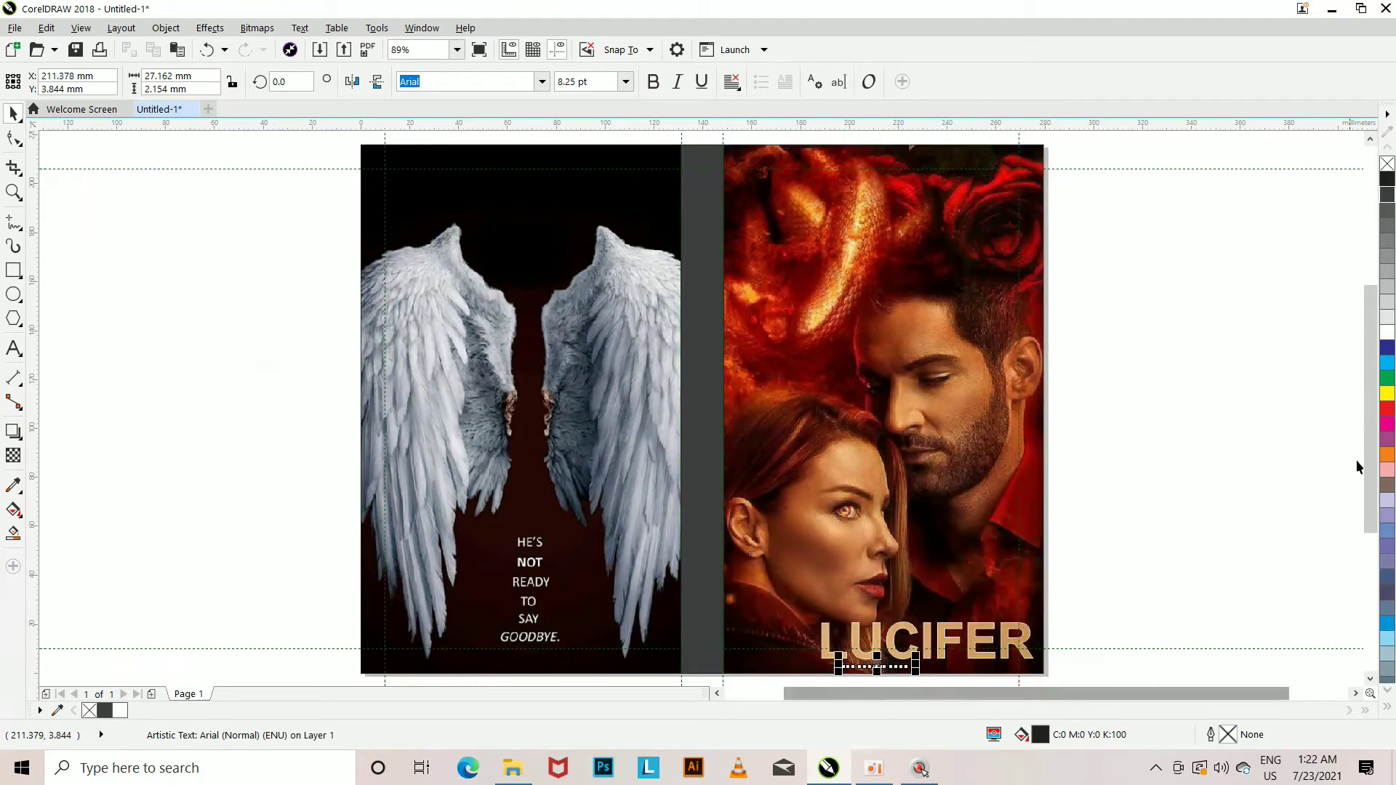
left_click(1155, 666)
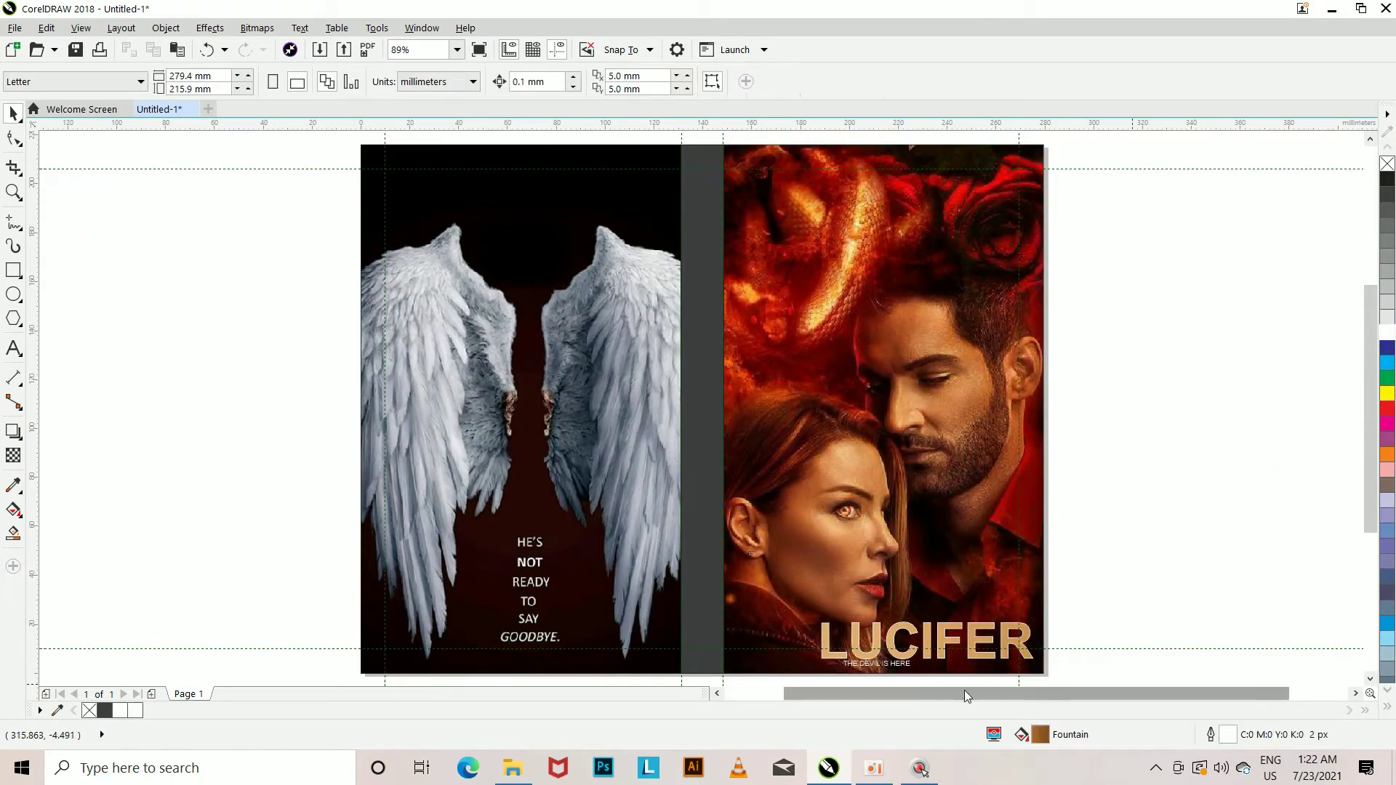
- Raise the LUCIFER title by about 2 mm and set the tagline below it to 14 pt
left_click(940, 642)
left_click_drag(927, 641, 929, 639)
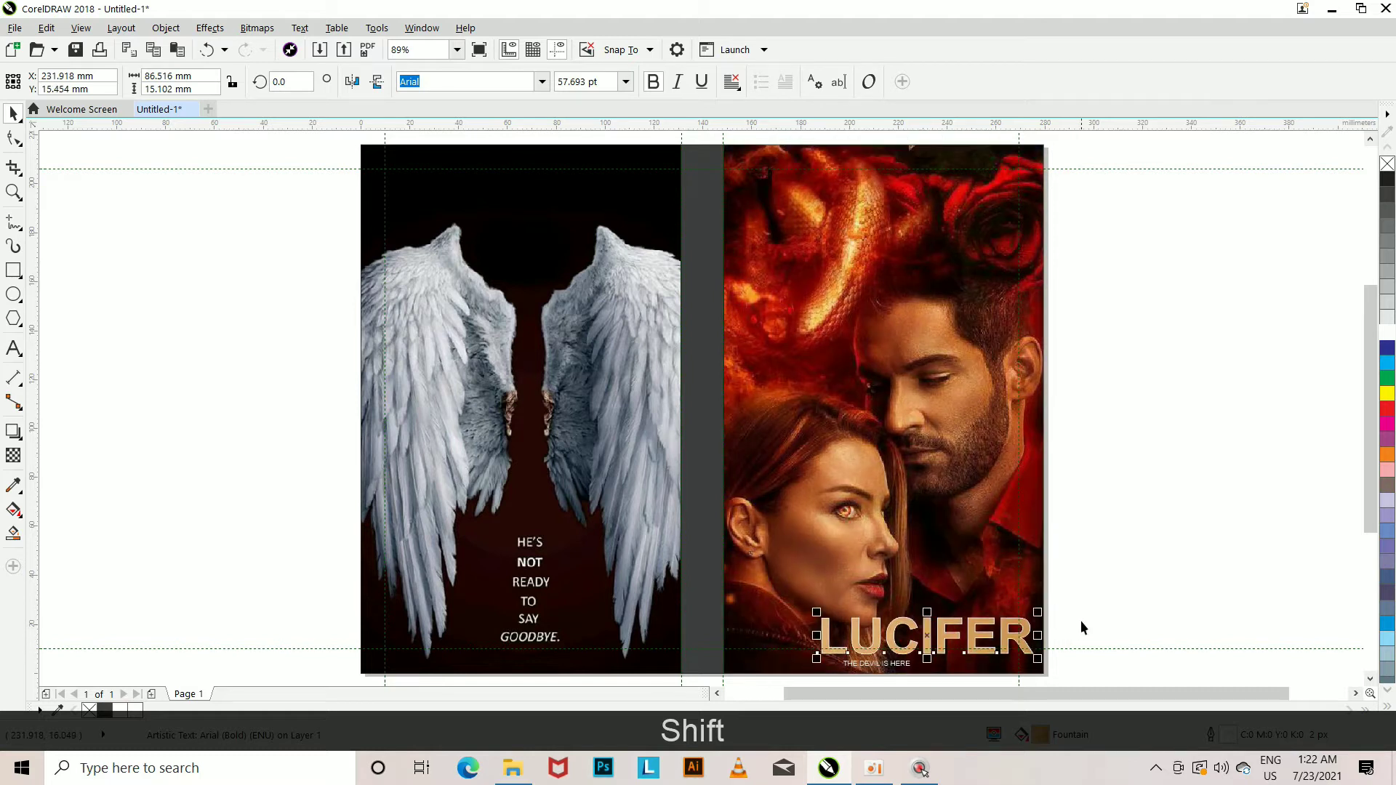
left_click(901, 664)
key("shift")
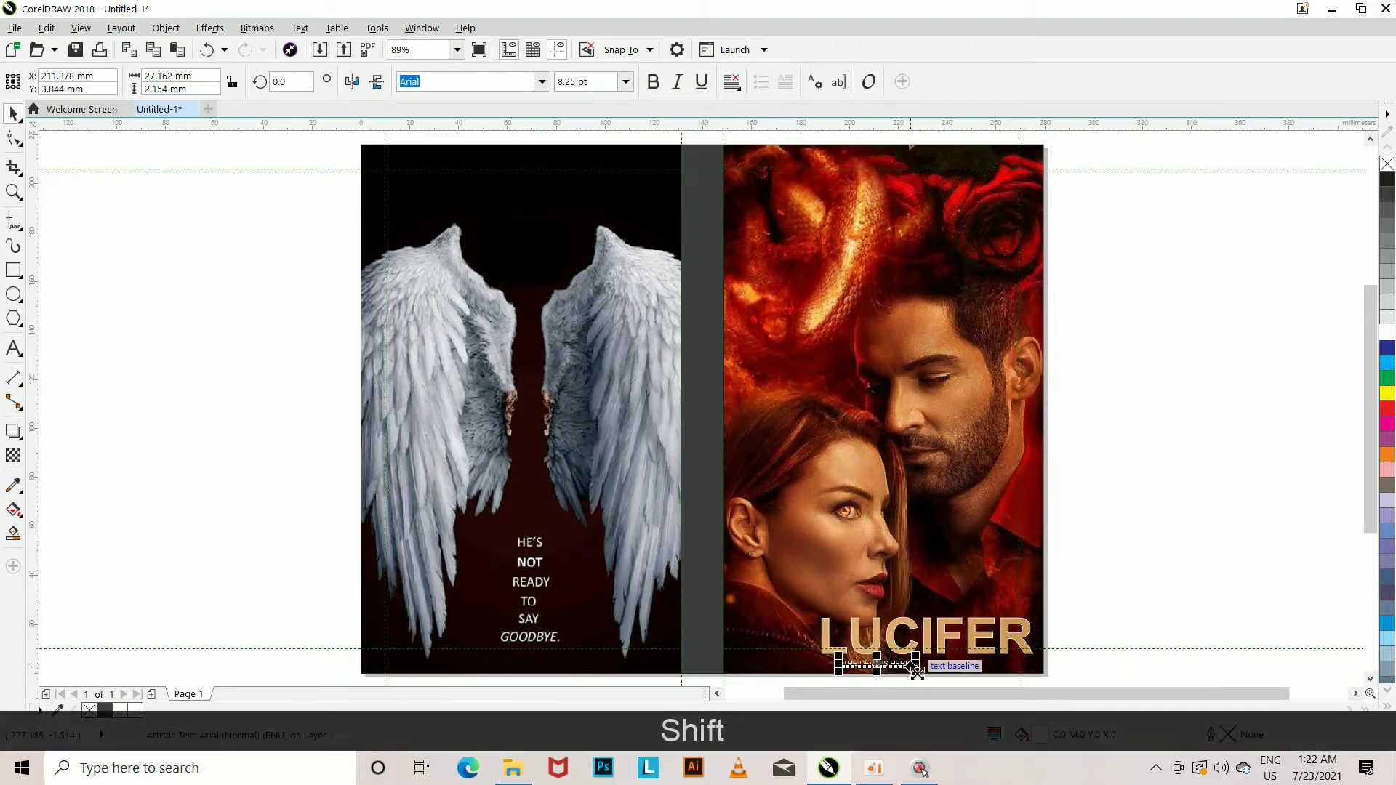
left_click(625, 82)
left_click(593, 216)
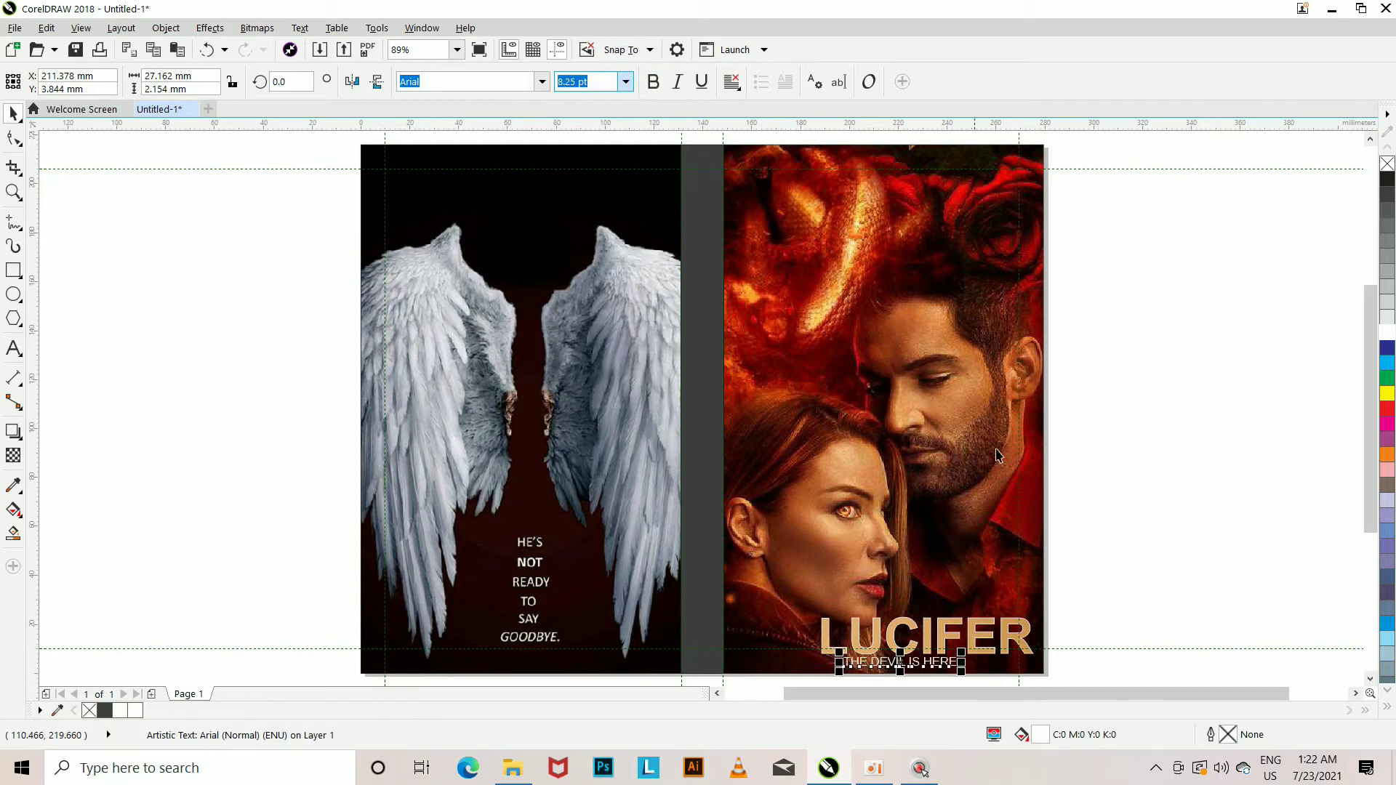
- Scale the tagline down to about 11 pt and shift it so its start lines up with the L of LUCIFER
key("ctrl+equal")
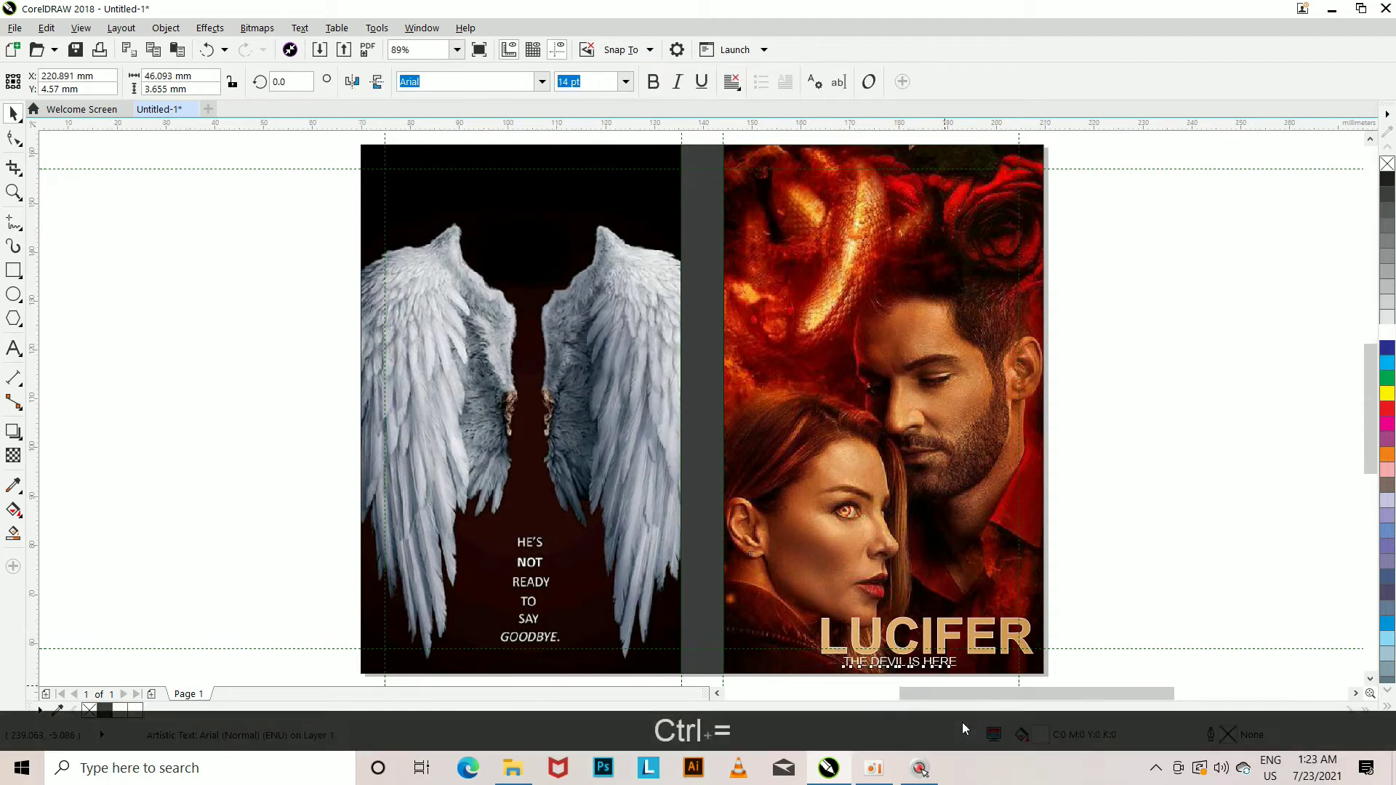
key("space")
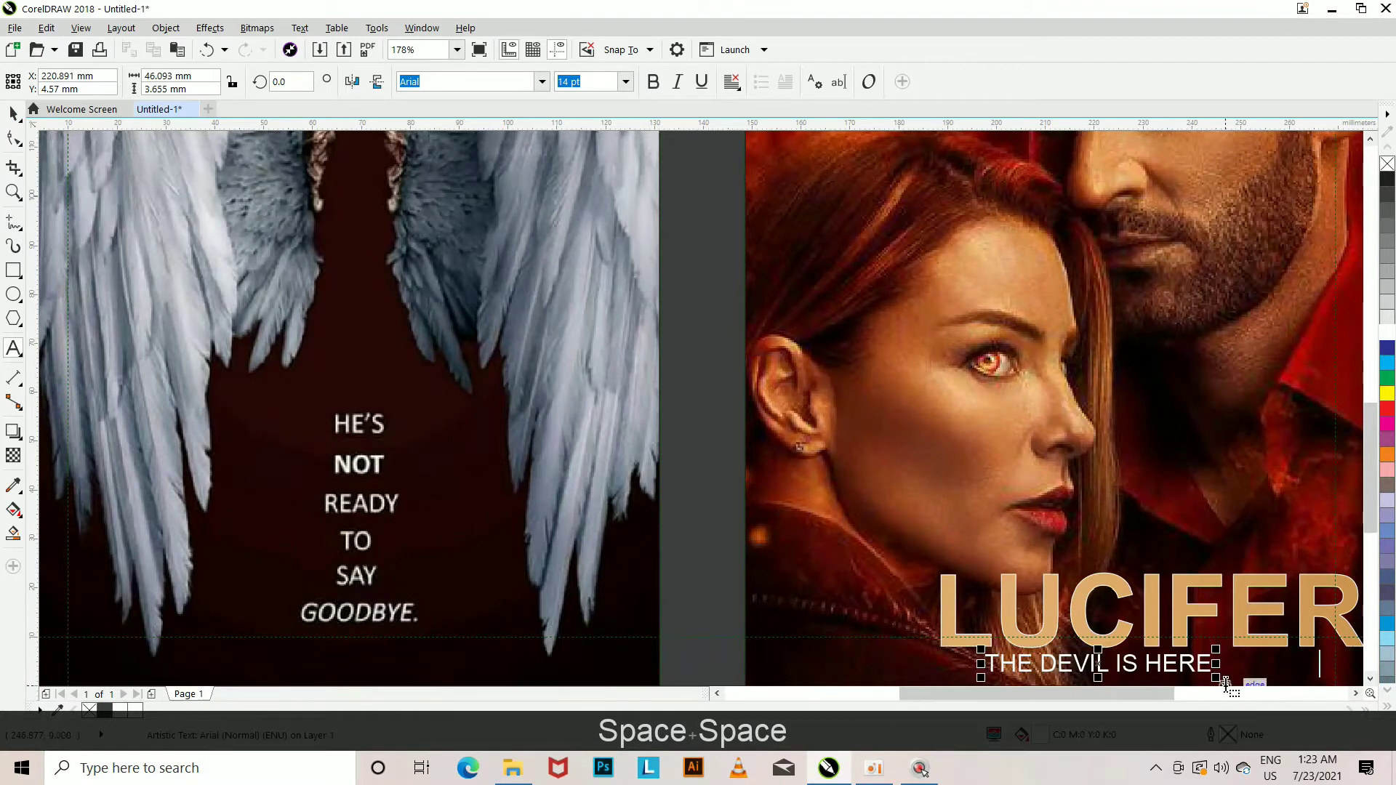
key("ctrl+z")
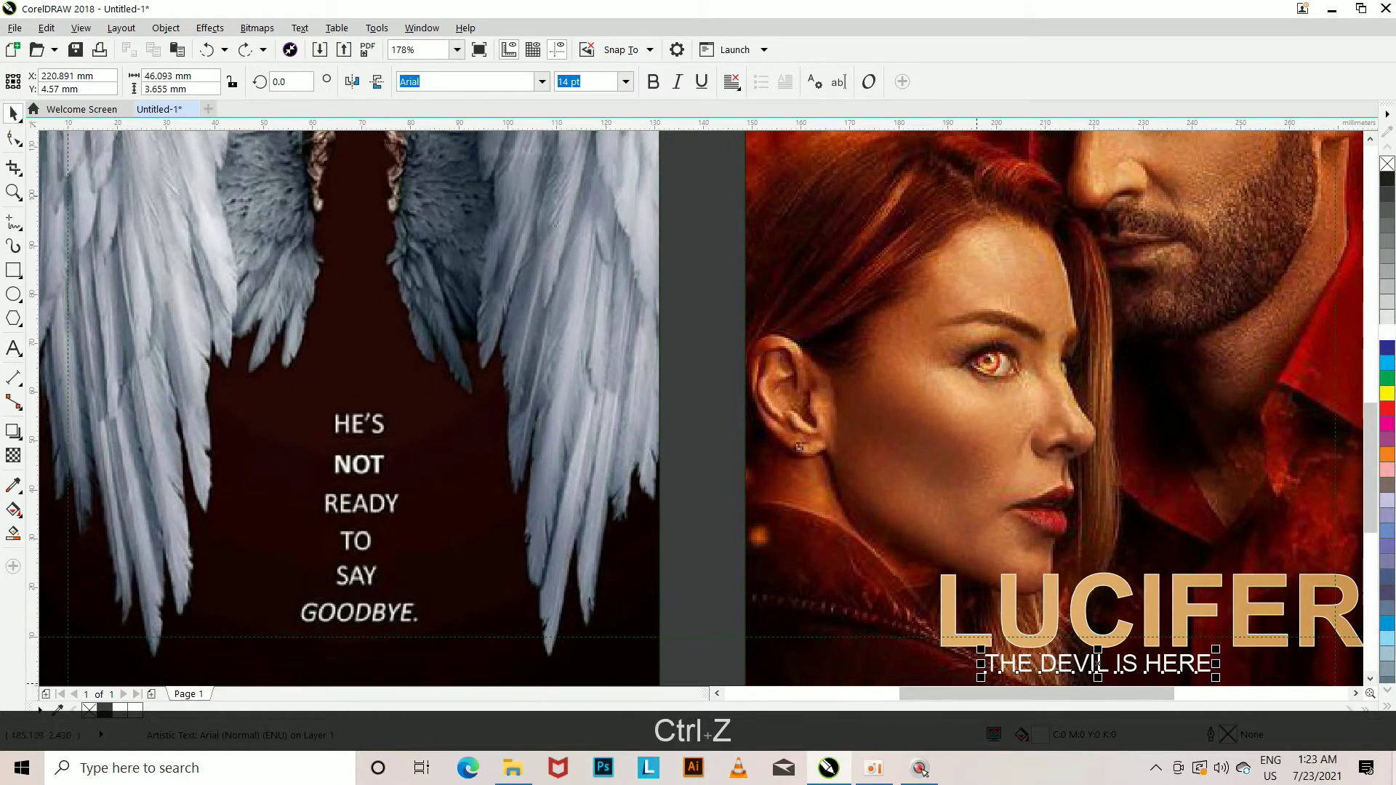
left_click(1192, 680, "shift")
scroll(1186, 685, "down", 1)
left_click_drag(1185, 685, 1186, 585)
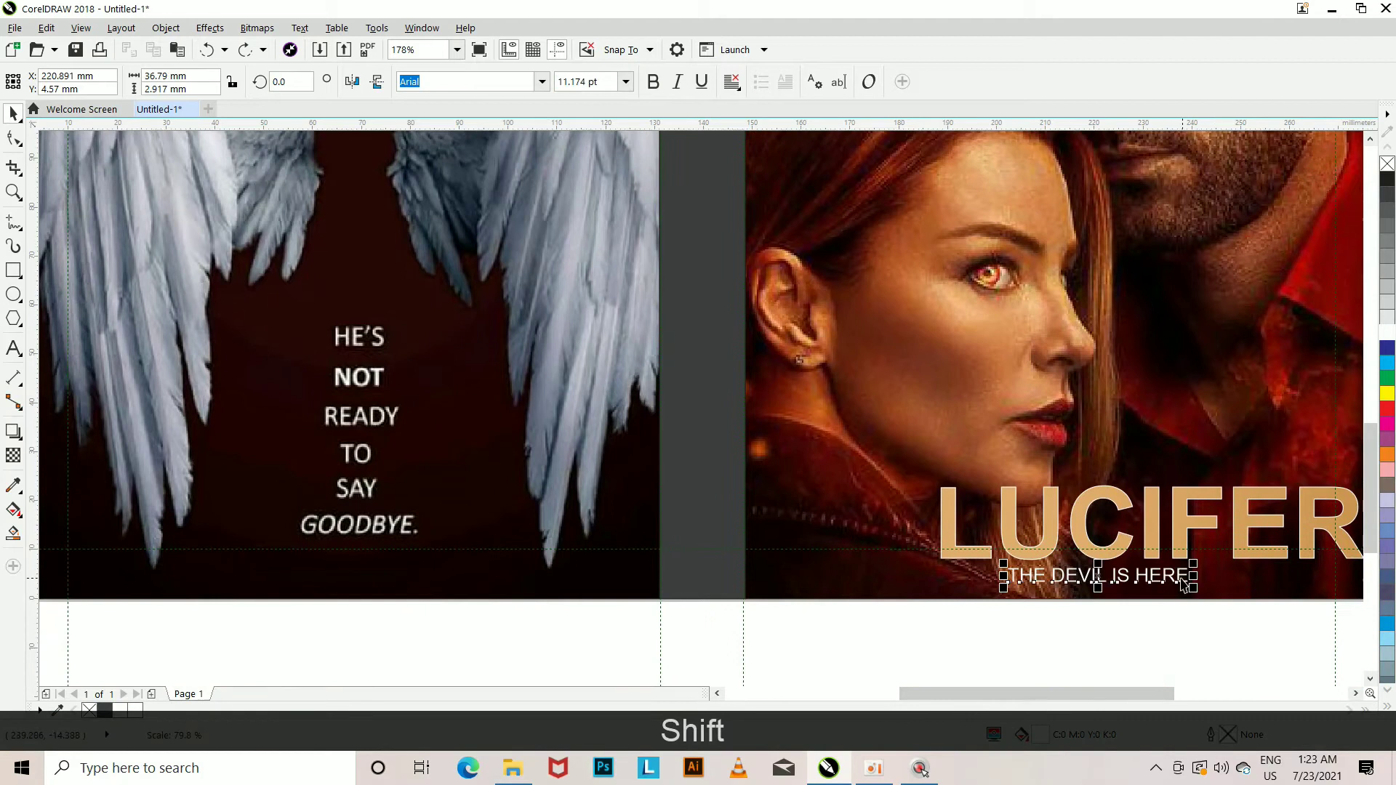
left_click_drag(1088, 579, 1029, 579)
- Widen the tagline's letter spacing until it spans about 56 mm and nudge it down slightly
left_click(14, 142)
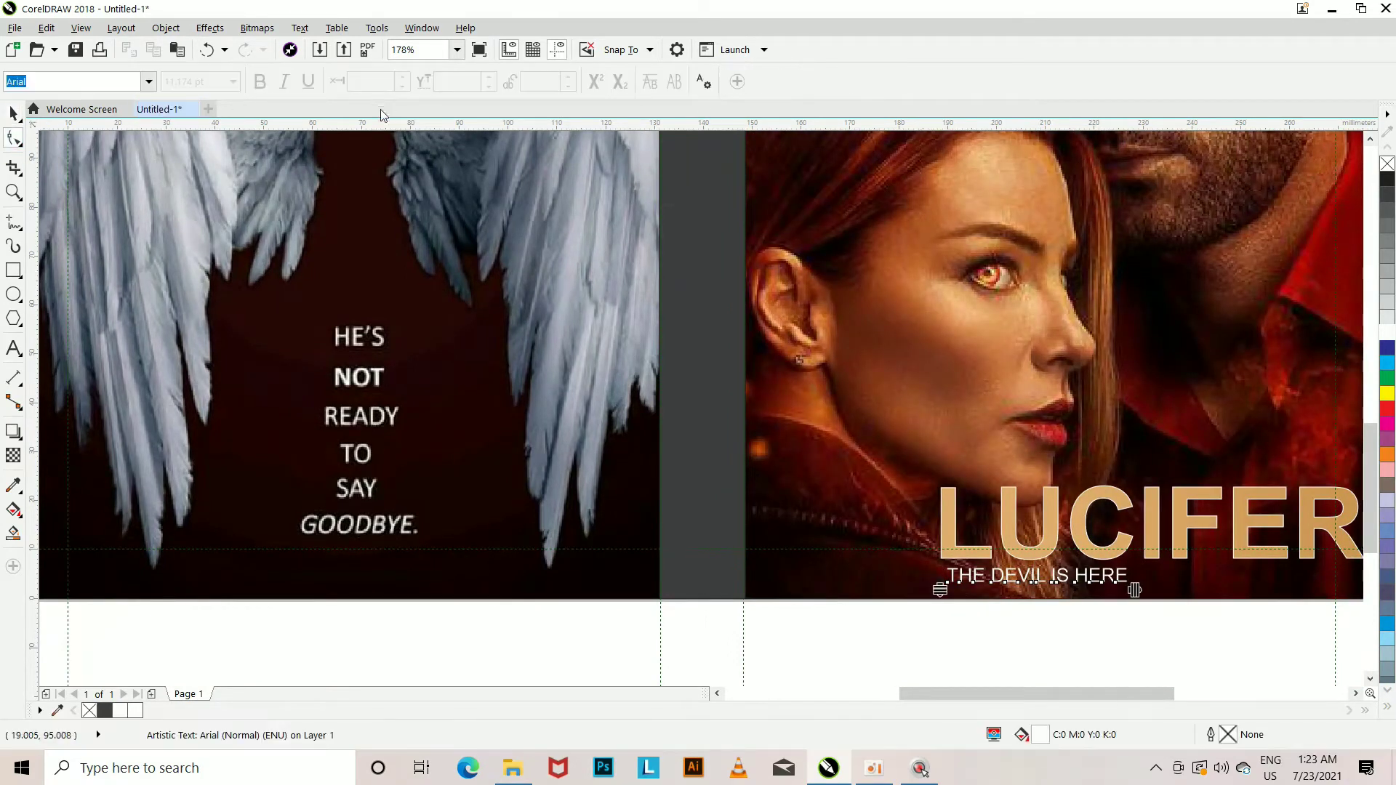
left_click_drag(1135, 591, 1228, 590)
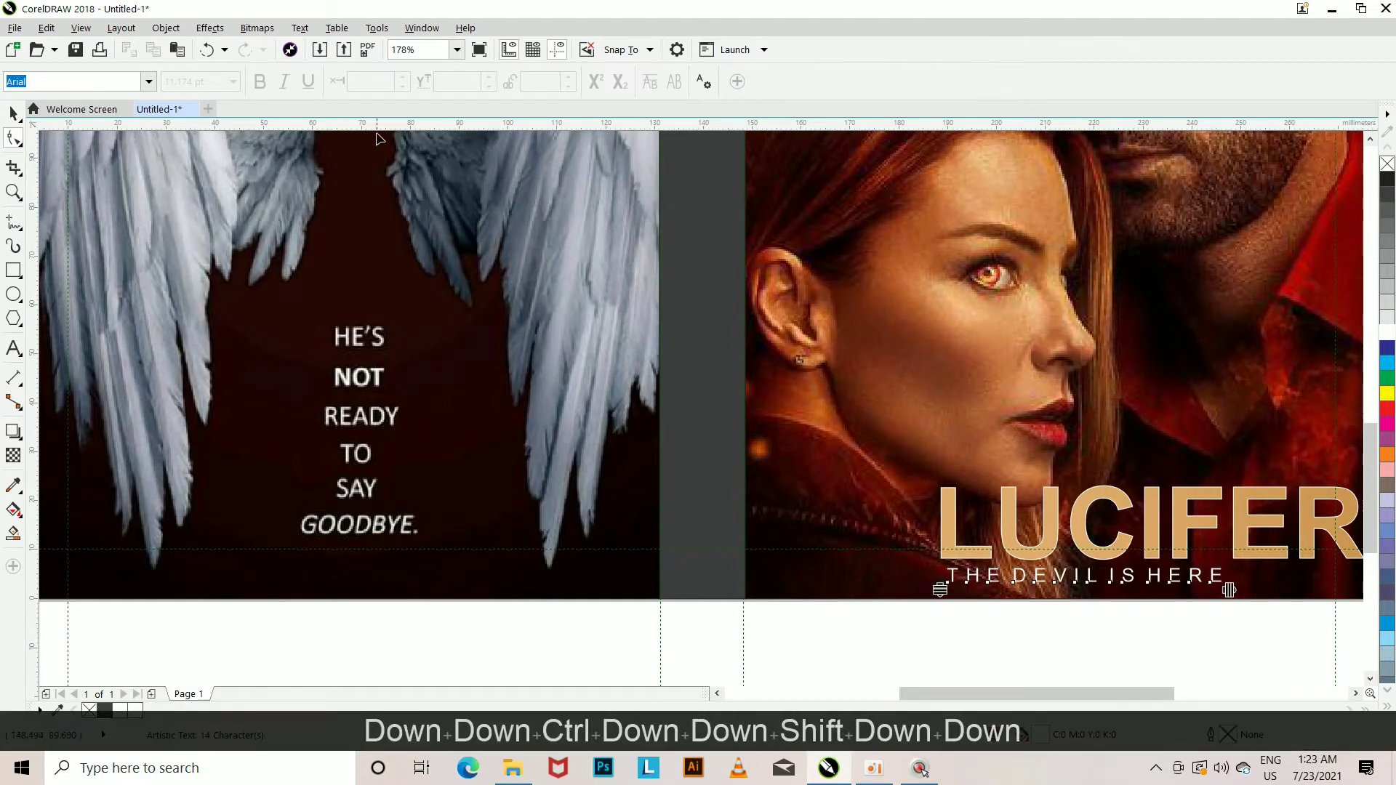
left_click(16, 114)
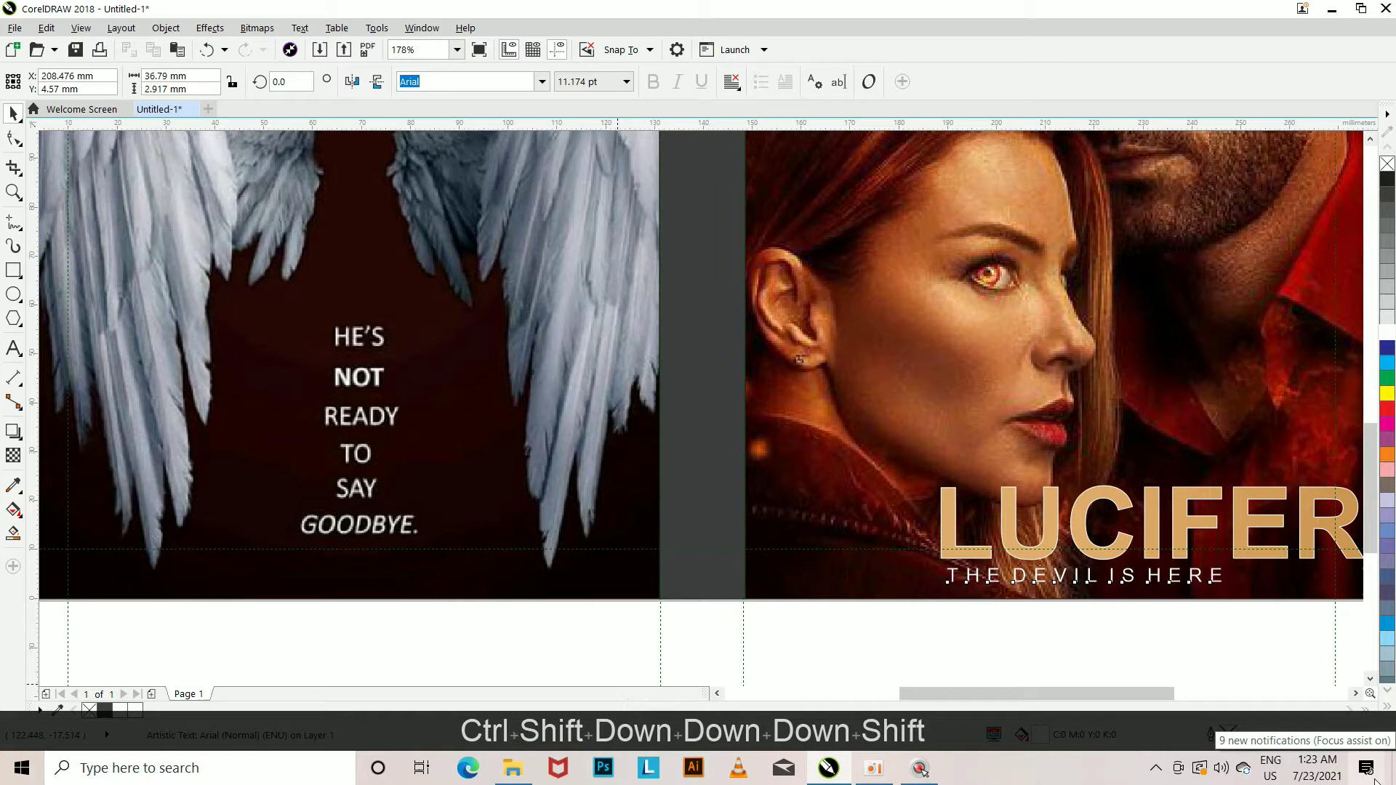
key("ctrl")
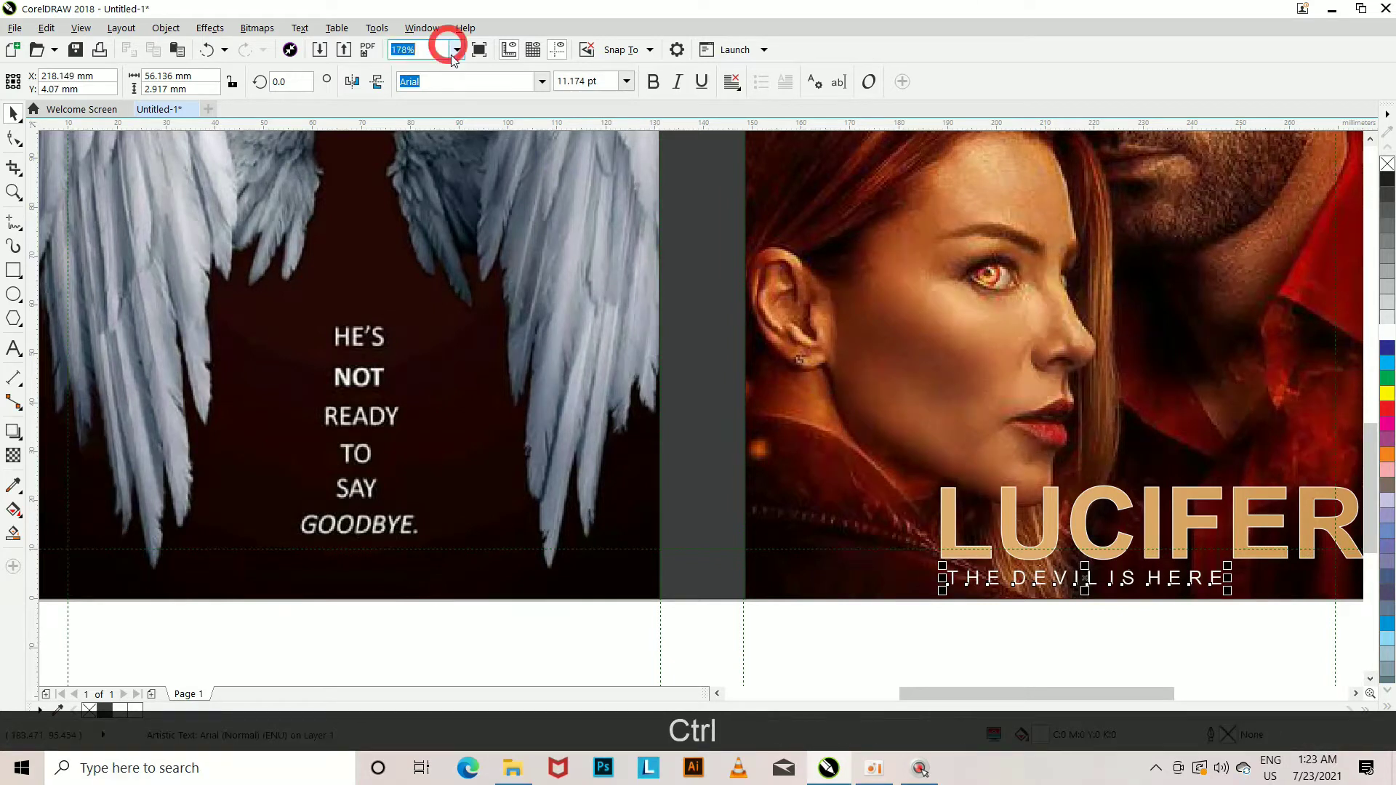
left_click(456, 50)
left_click(421, 111)
left_click(1202, 373)
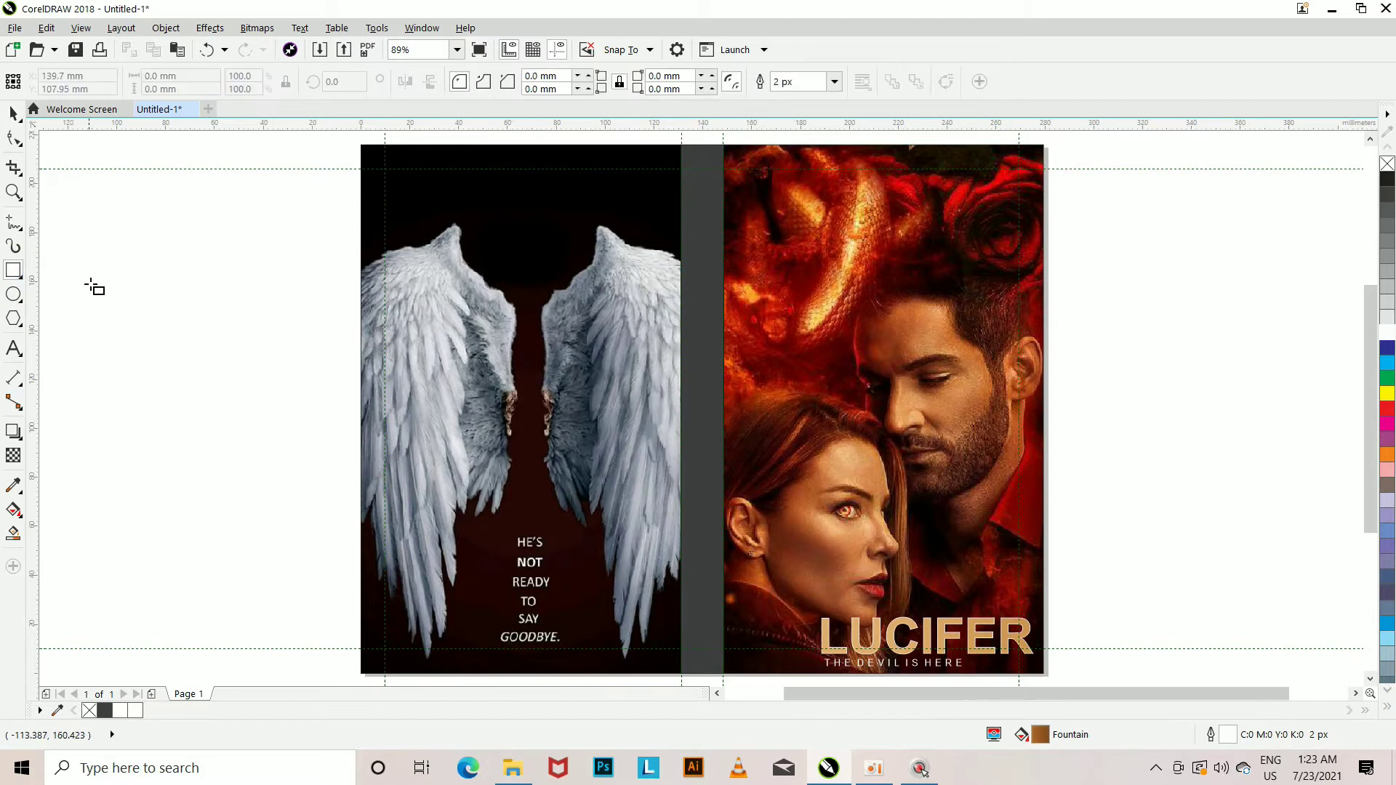
- Switch to File Explorer and open the drive New Volume (E:)
left_click(513, 767)
left_click(106, 465)
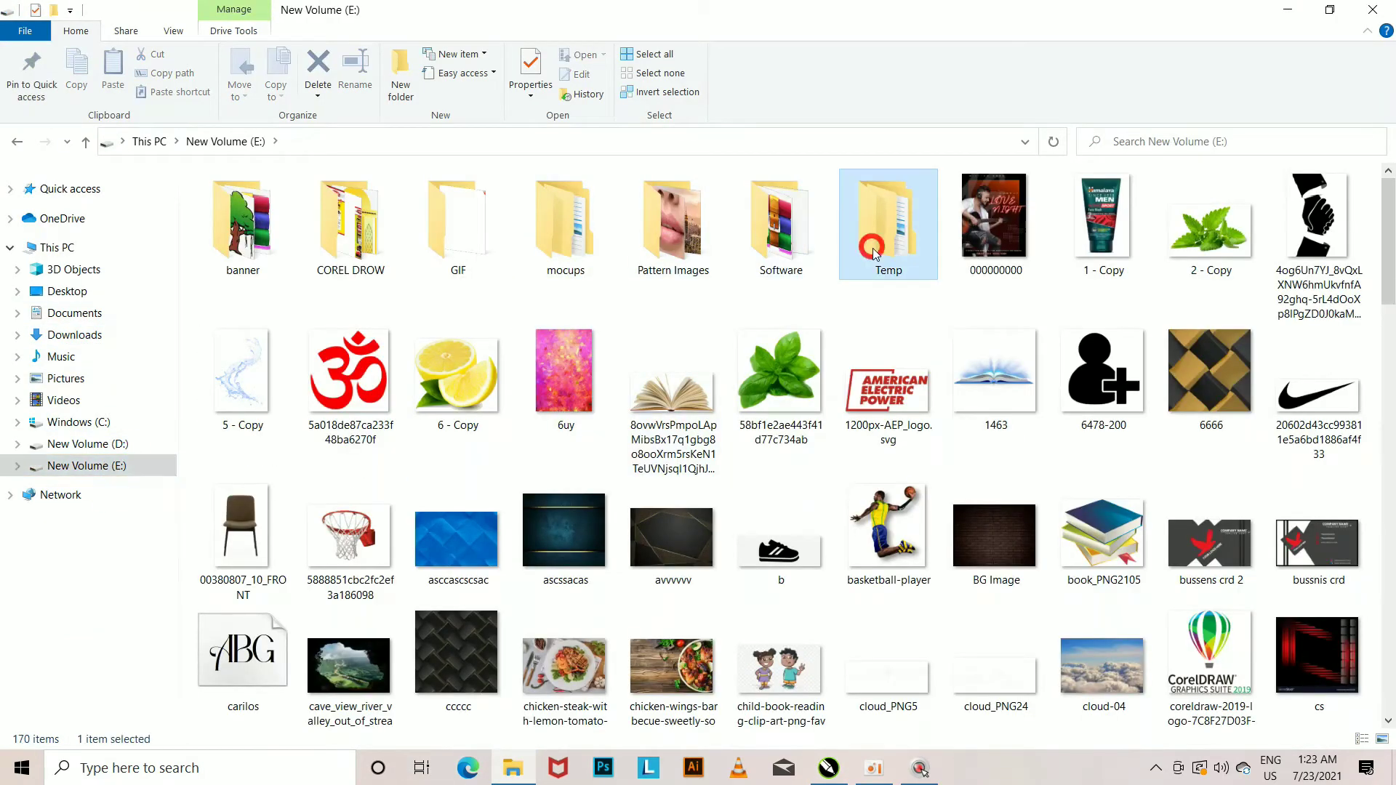
double_click(872, 247)
double_click(422, 206)
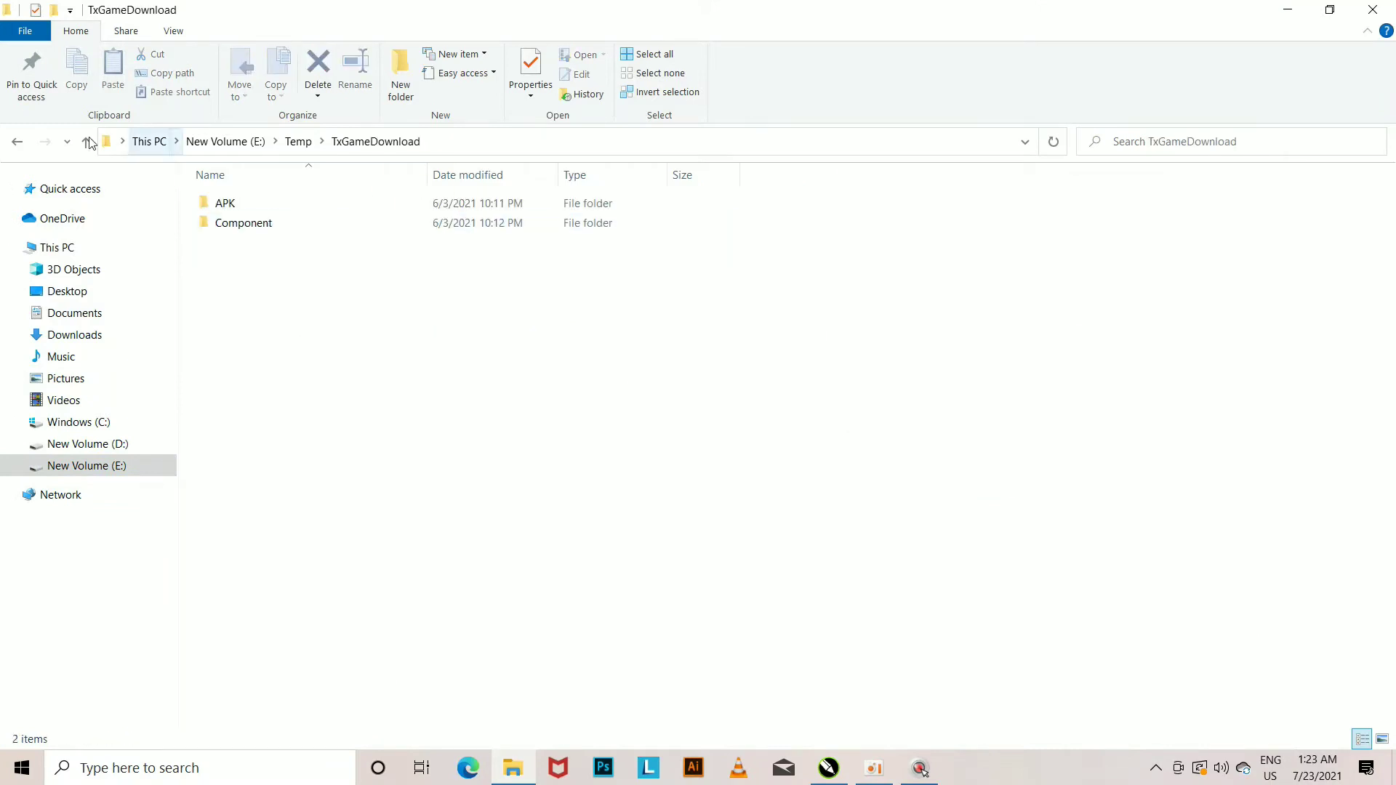
left_click(20, 144)
left_click(21, 144)
- Open the License premium text file in mocups\school-admission-social-media-banner-design and copy its IMPORTANT NOTICE paragraph
double_click(556, 232)
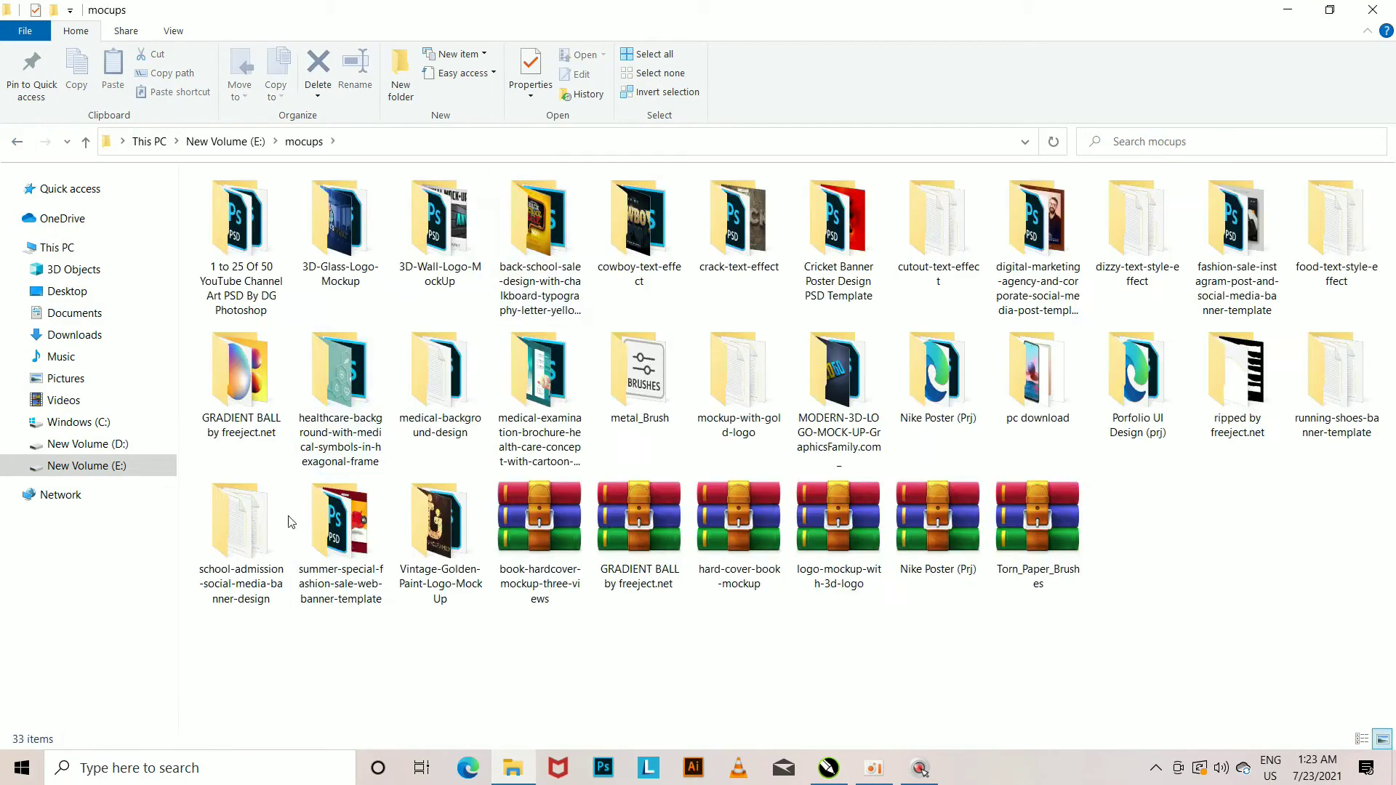
double_click(239, 523)
double_click(251, 262)
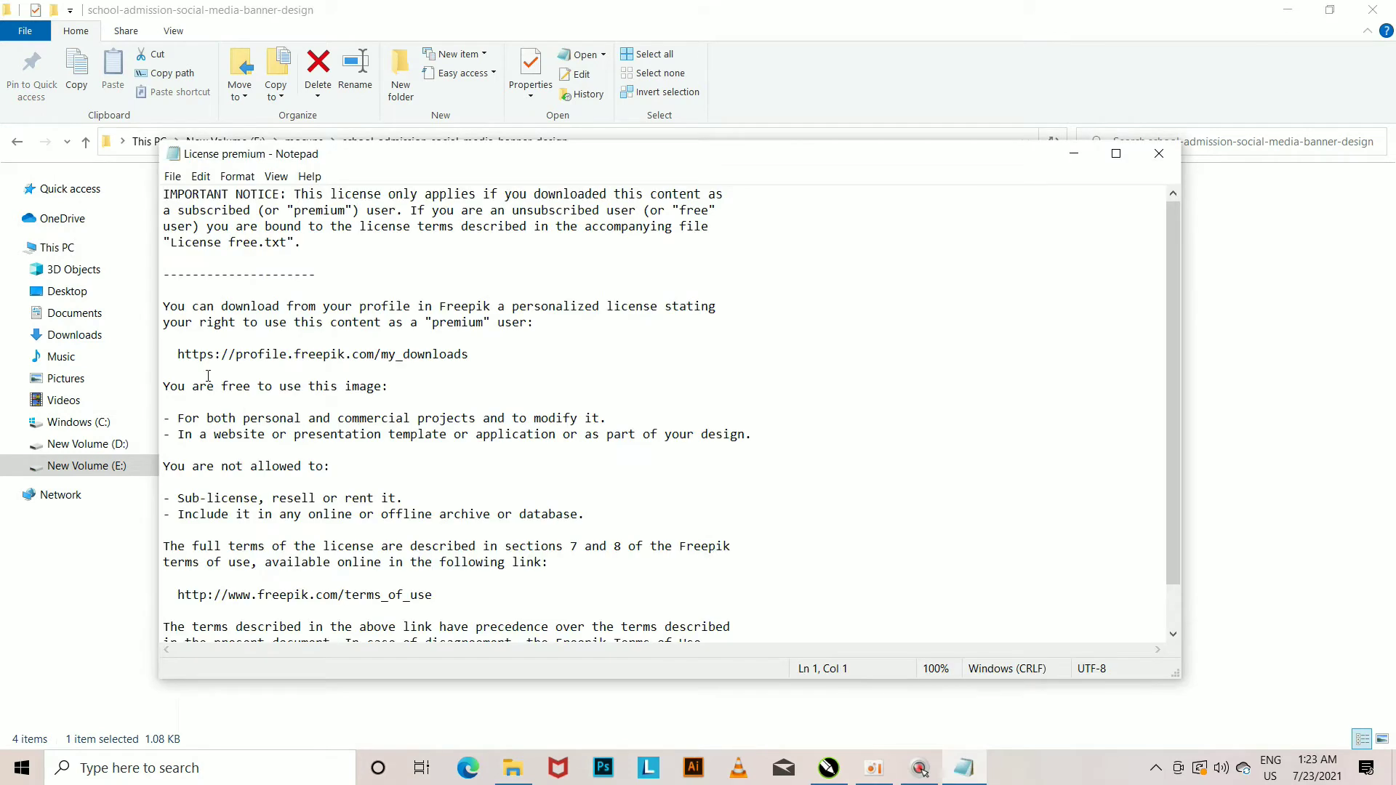
left_click_drag(166, 195, 262, 253)
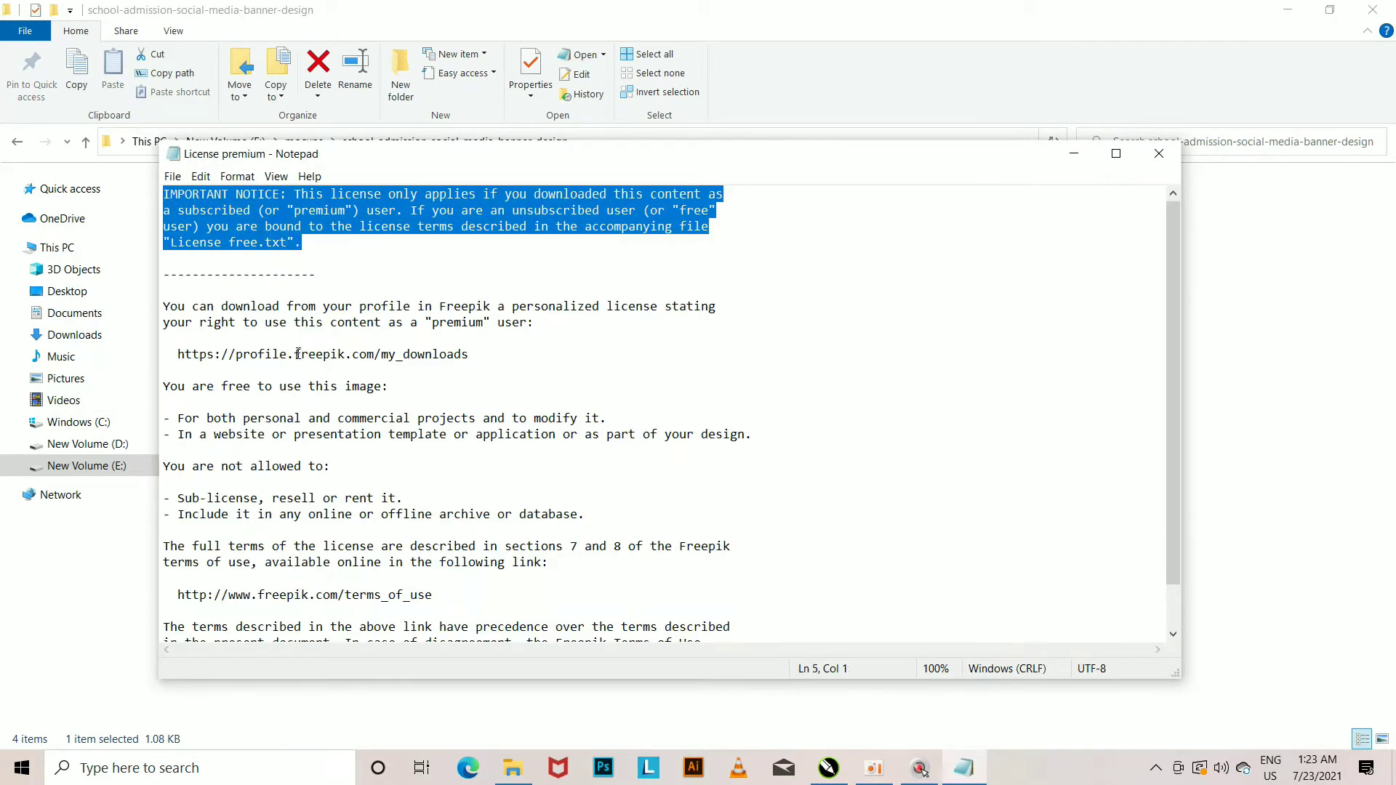
key("ctrl+c")
- Switch back to CorelDRAW and paste the copied notice into a new paragraph text frame about 175 x 44 mm overlapping the back cover's outer edge
left_click(829, 768)
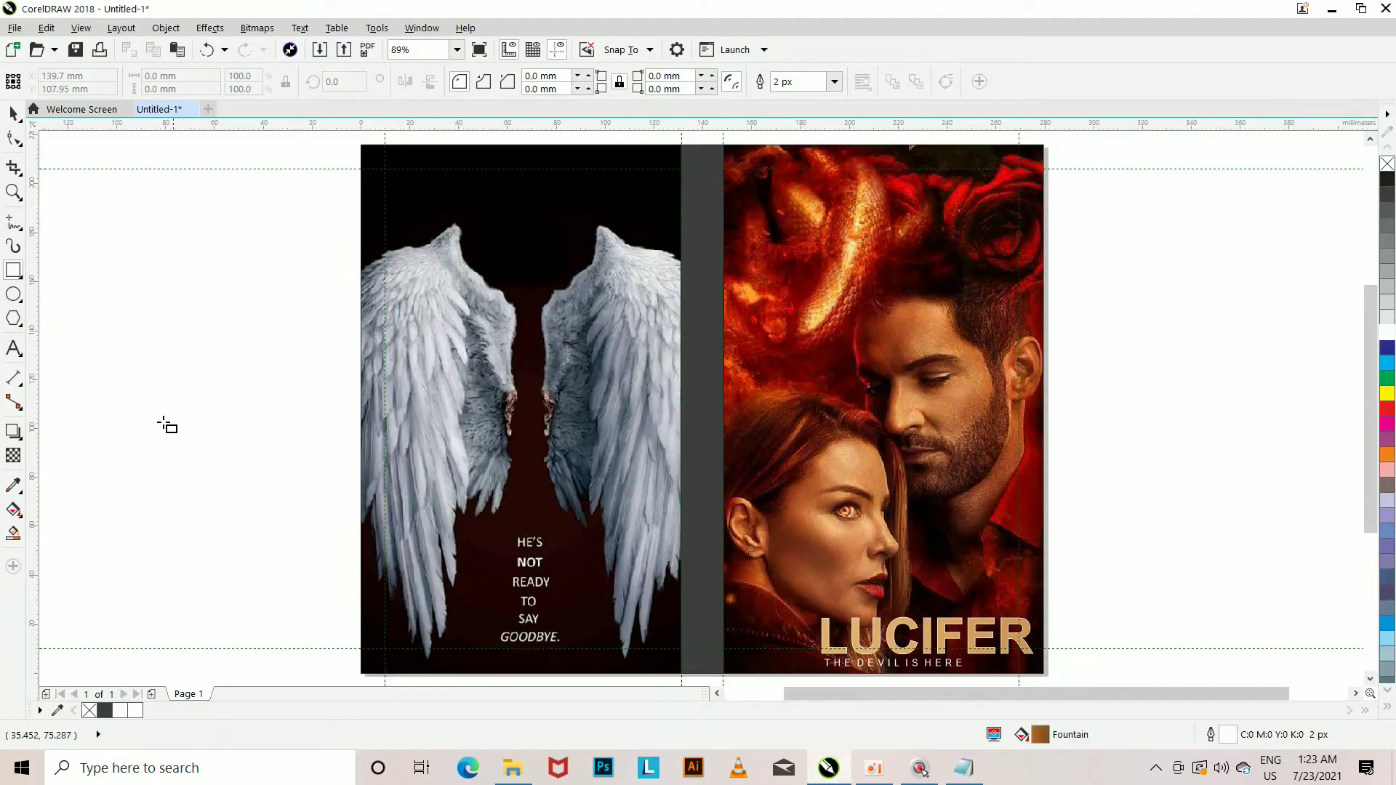
mouse_move(142, 343)
left_mouse_down()
mouse_move(447, 380)
mouse_move(473, 429)
left_mouse_up()
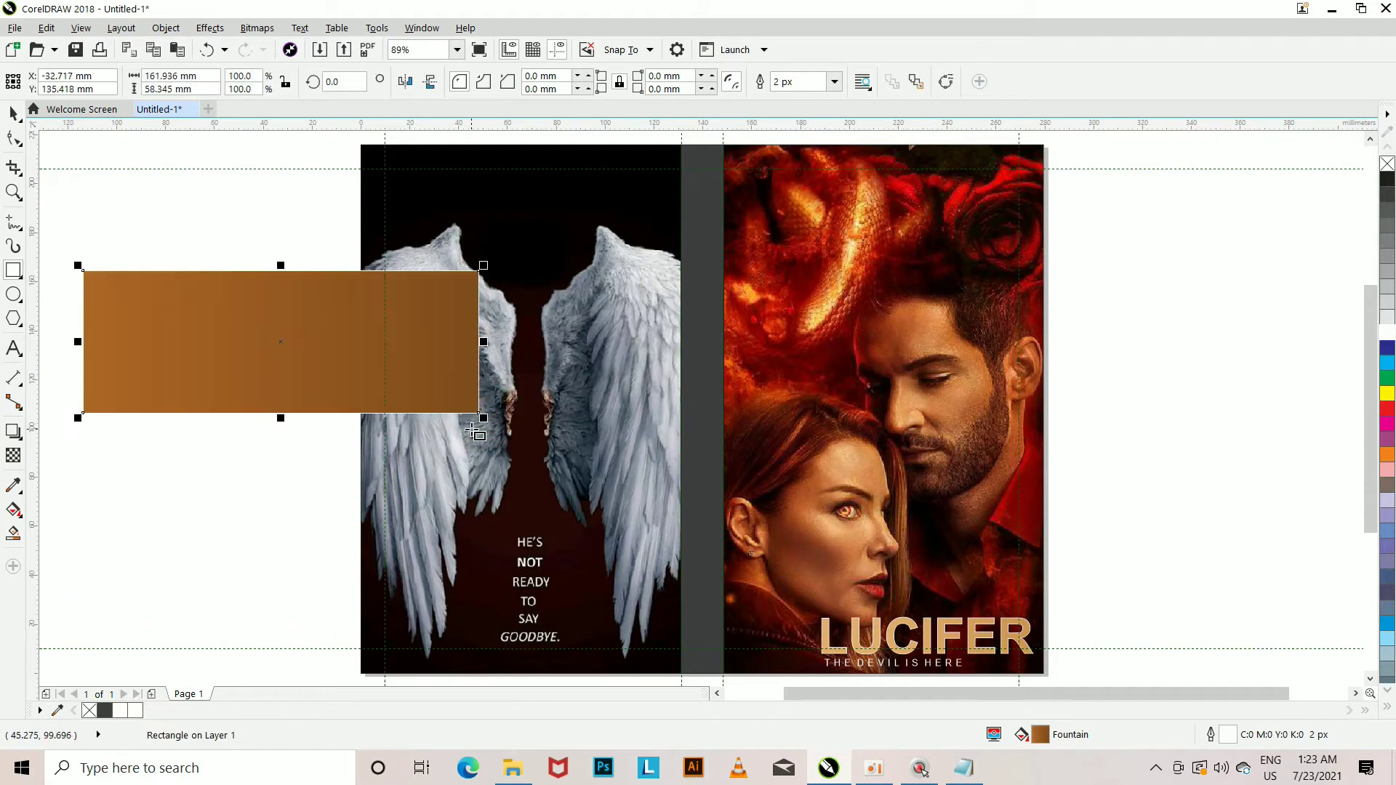
key("Delete")
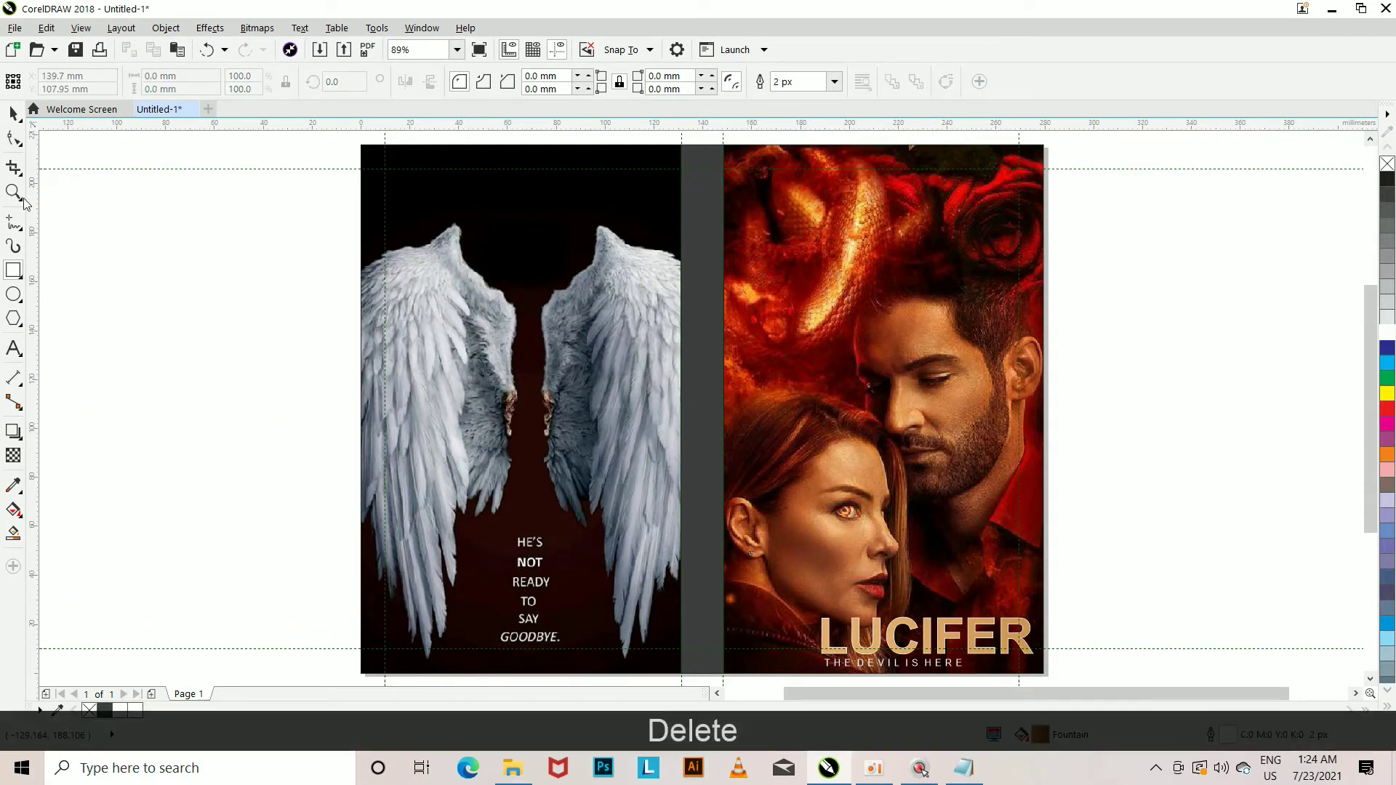
left_click(14, 349)
left_click_drag(55, 263, 487, 376)
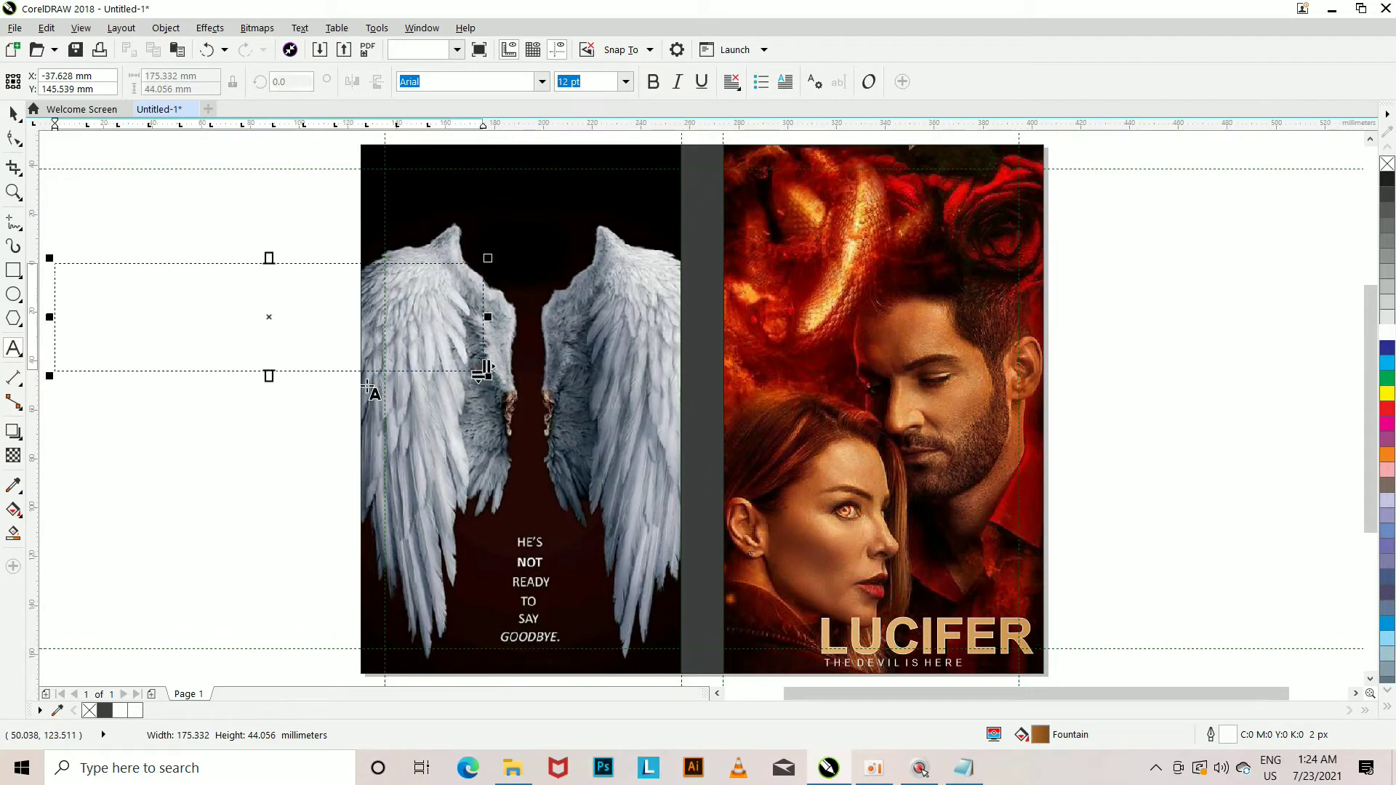
key("ctrl+v")
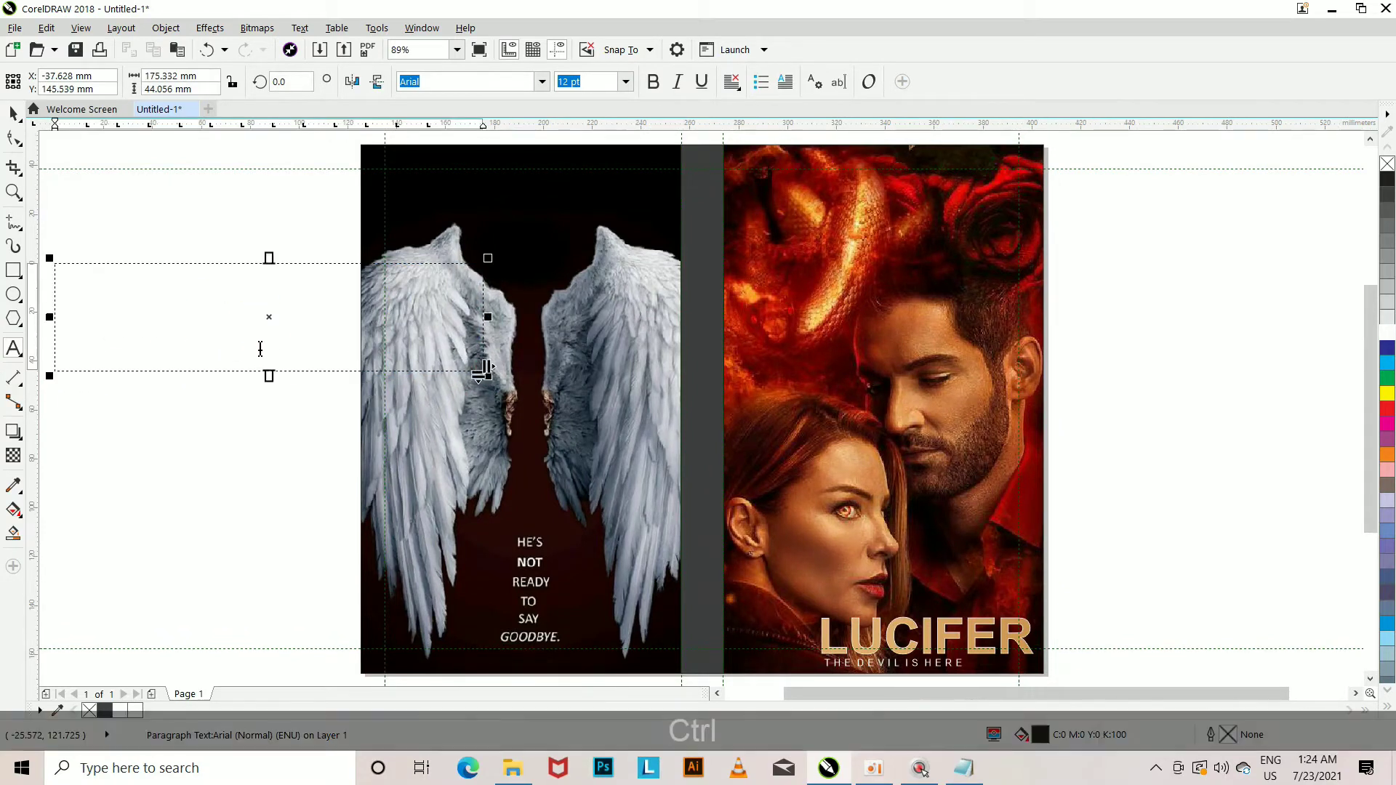
left_click(14, 113)
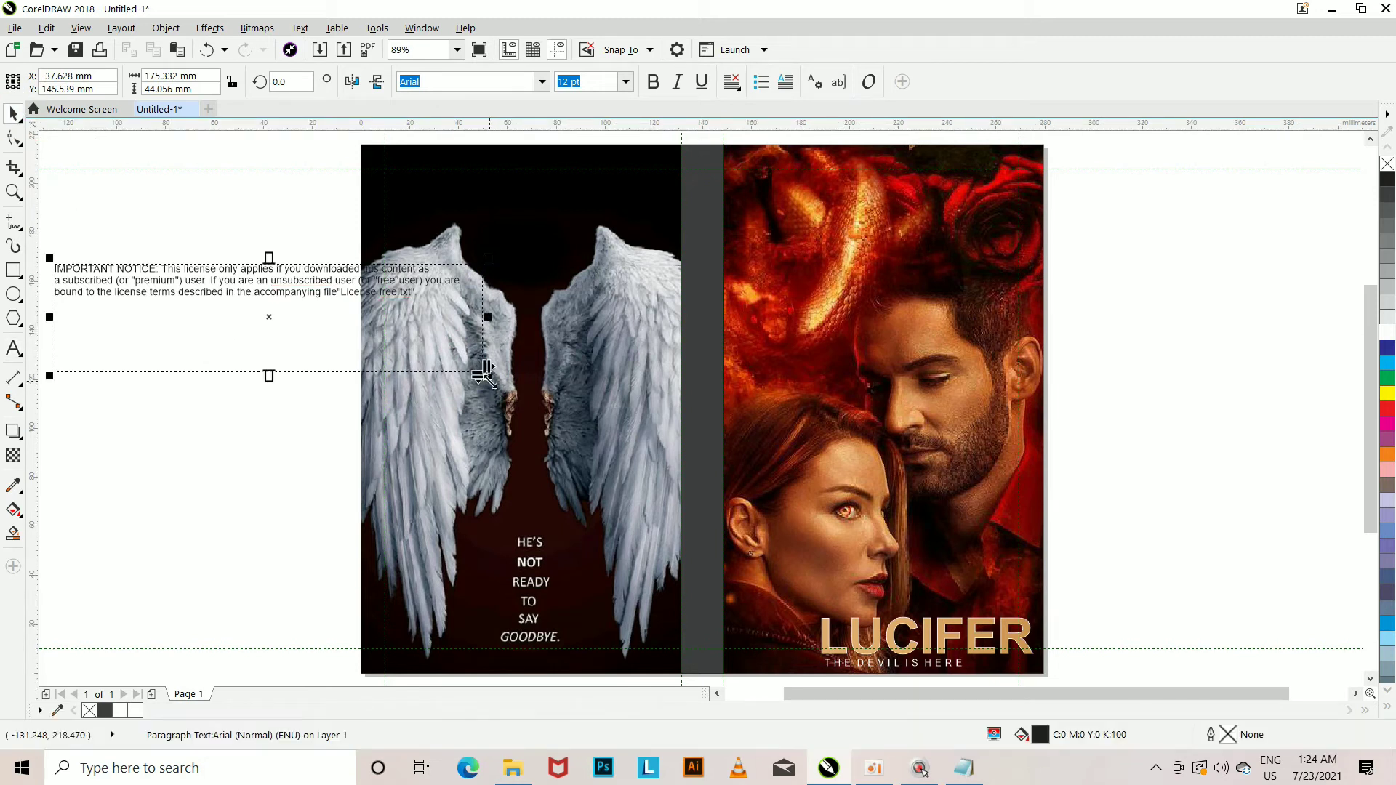
- Reduce the notice's paragraph text frame to about 163 x 41 mm
left_click_drag(484, 374, 405, 351)
left_click_drag(571, 363, 454, 364)
left_click(255, 324)
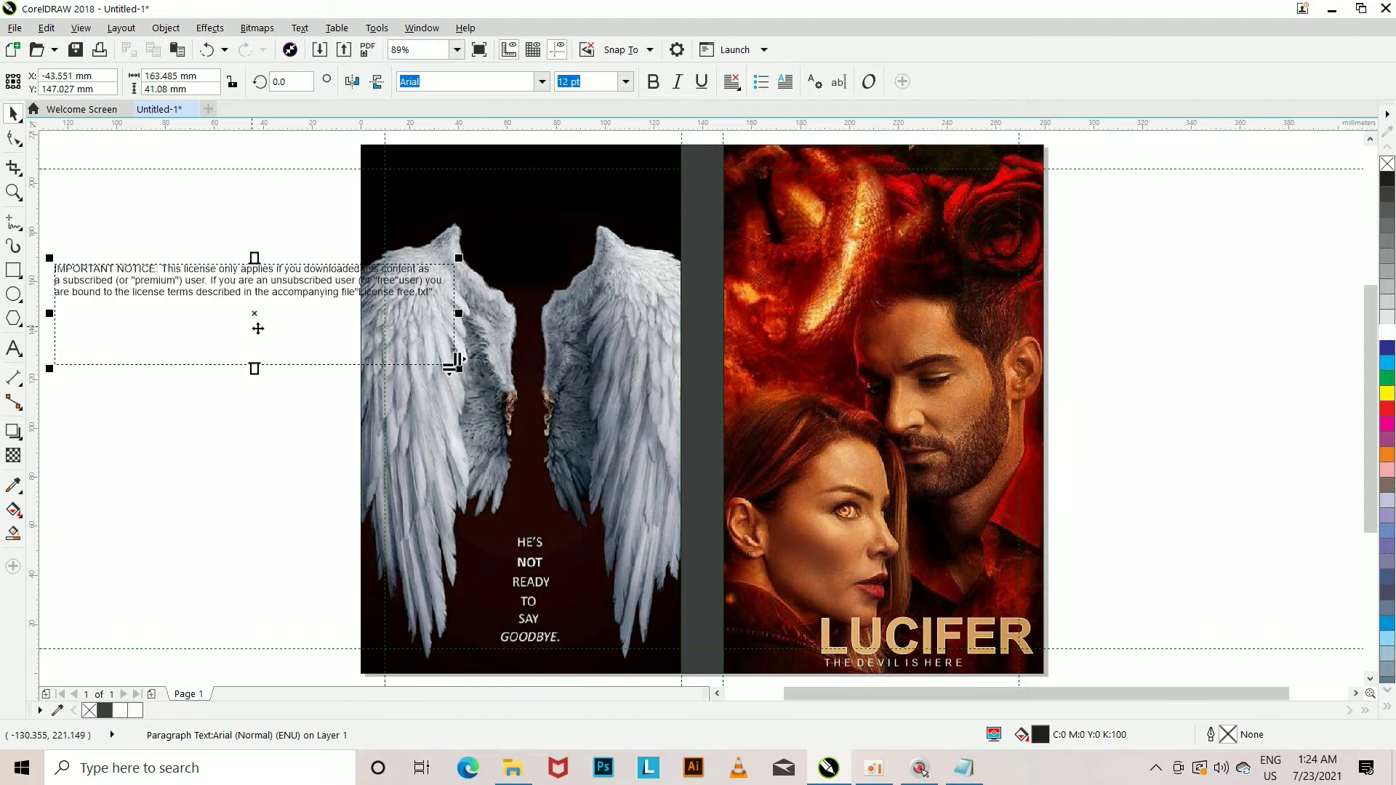
- Place the notice paragraph in white along the front cover's top edge, with its frame narrowed to about 126 mm wide
left_click_drag(261, 314, 913, 222)
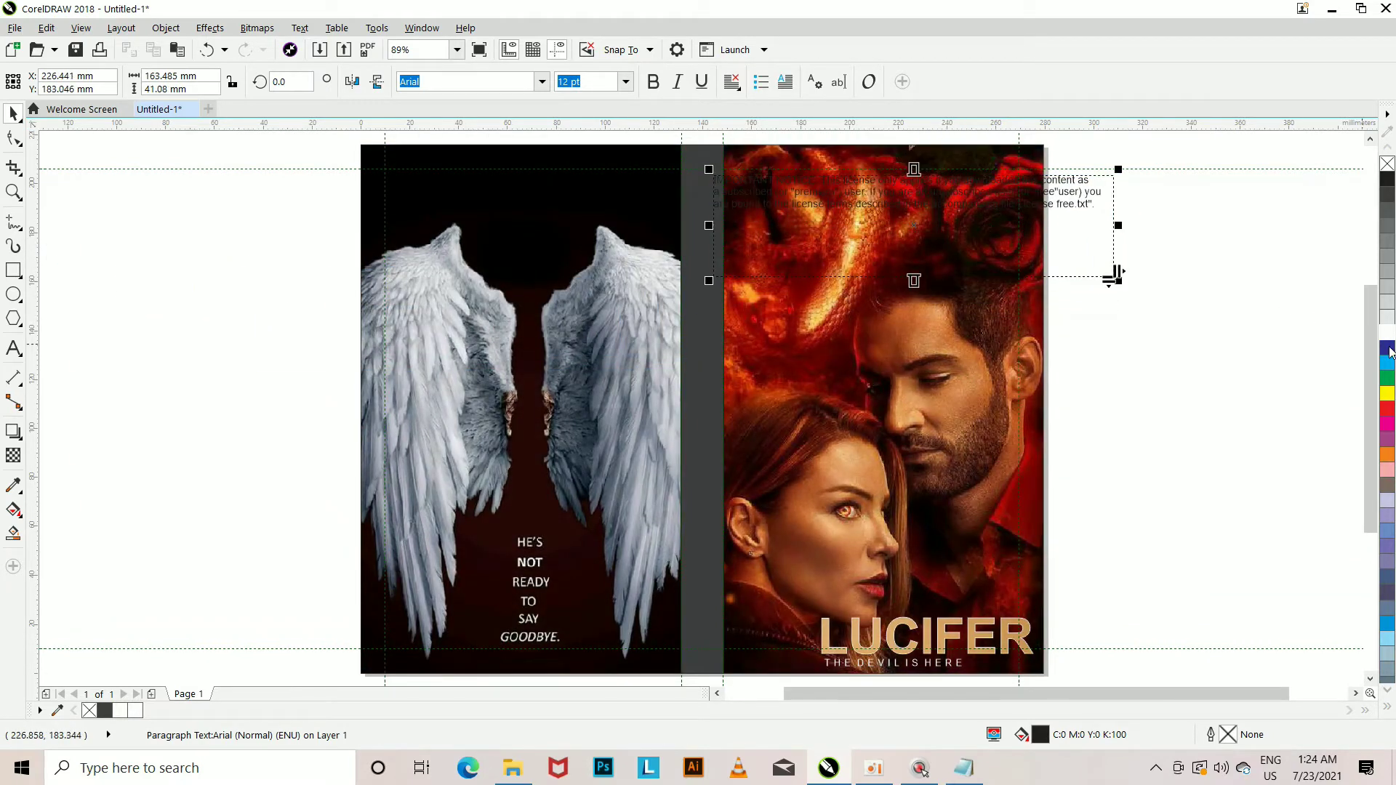
left_click_drag(1118, 222, 1025, 206)
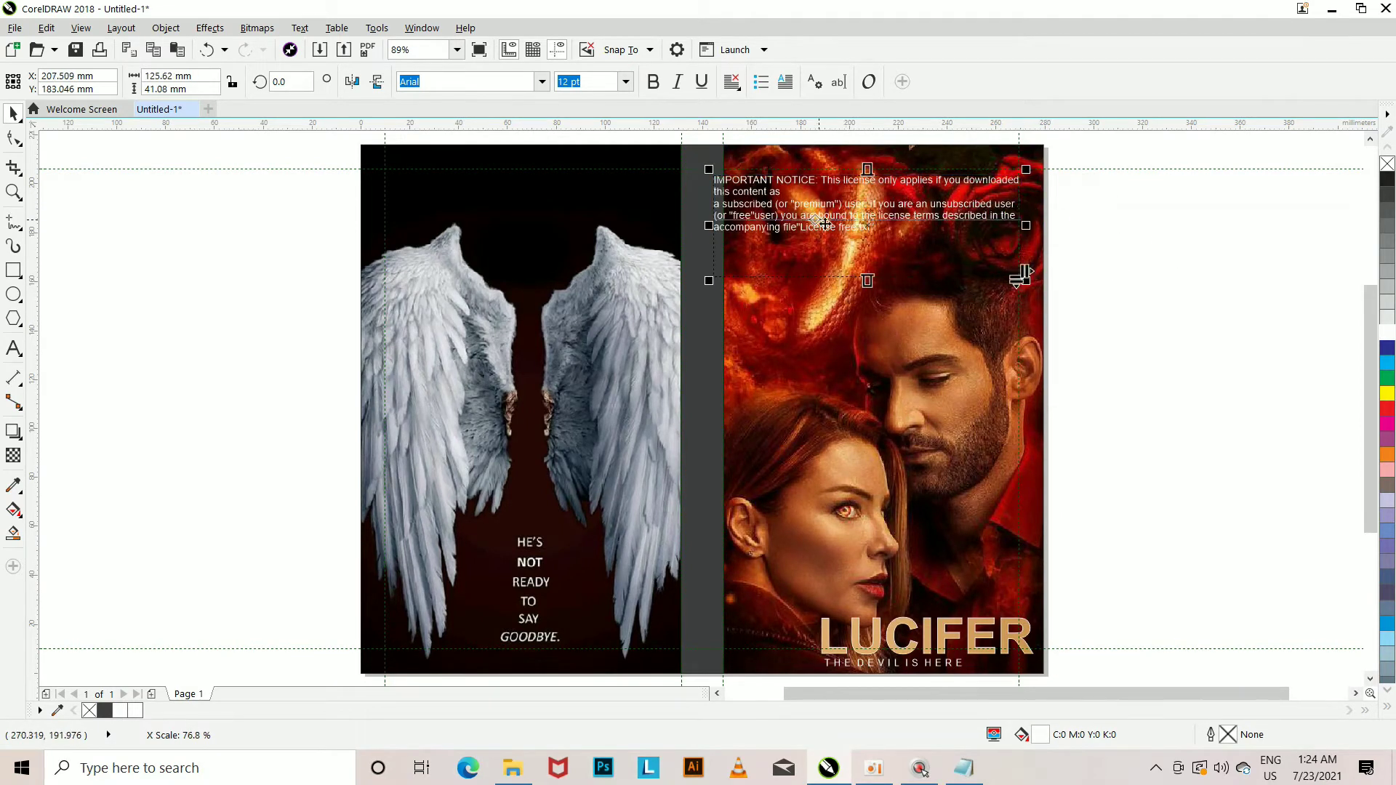
mouse_move(869, 226)
left_mouse_down()
mouse_move(881, 313)
mouse_move(876, 204)
mouse_move(898, 208)
mouse_move(885, 206)
left_mouse_up()
key("shift")
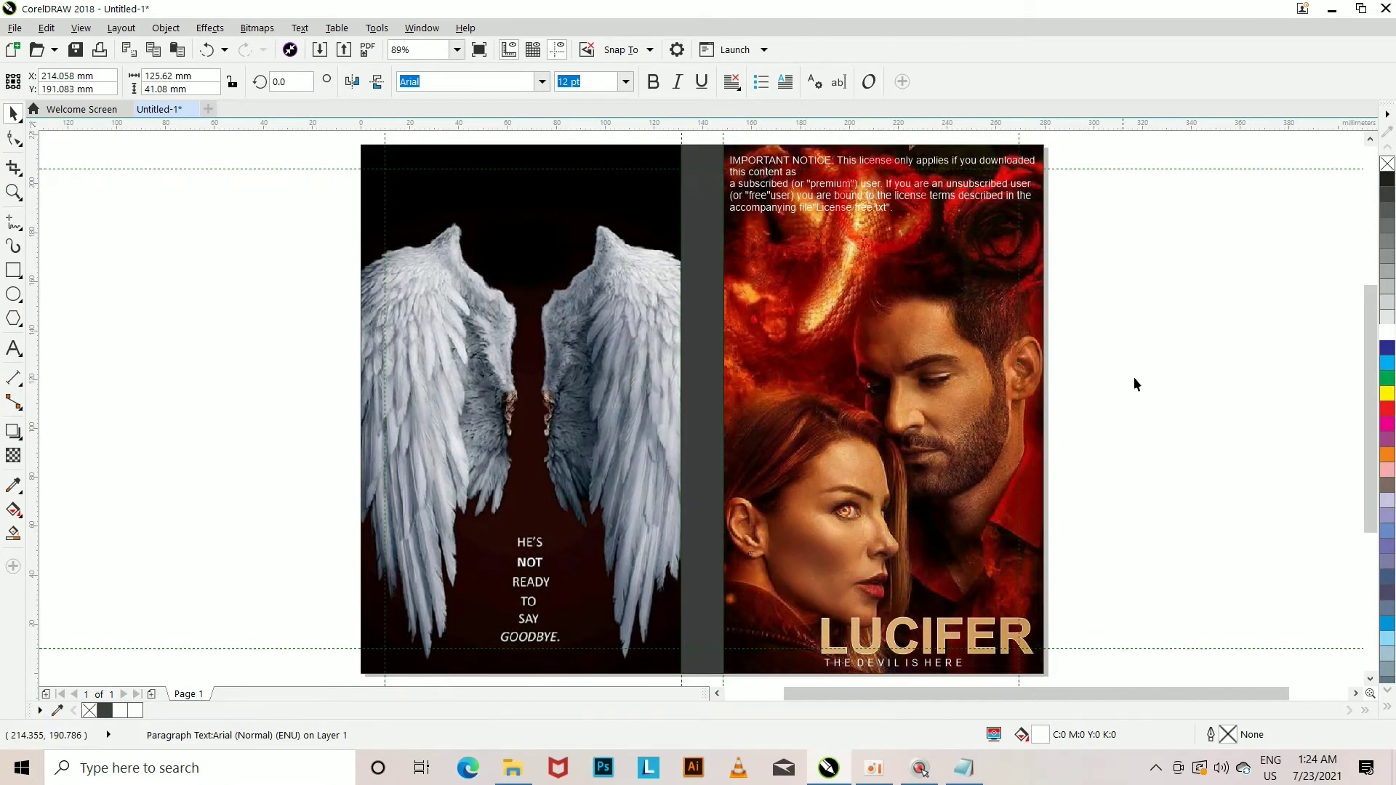
- Duplicate the front cover's notice paragraph and place the copy over the wings on the back cover
left_click(1119, 388)
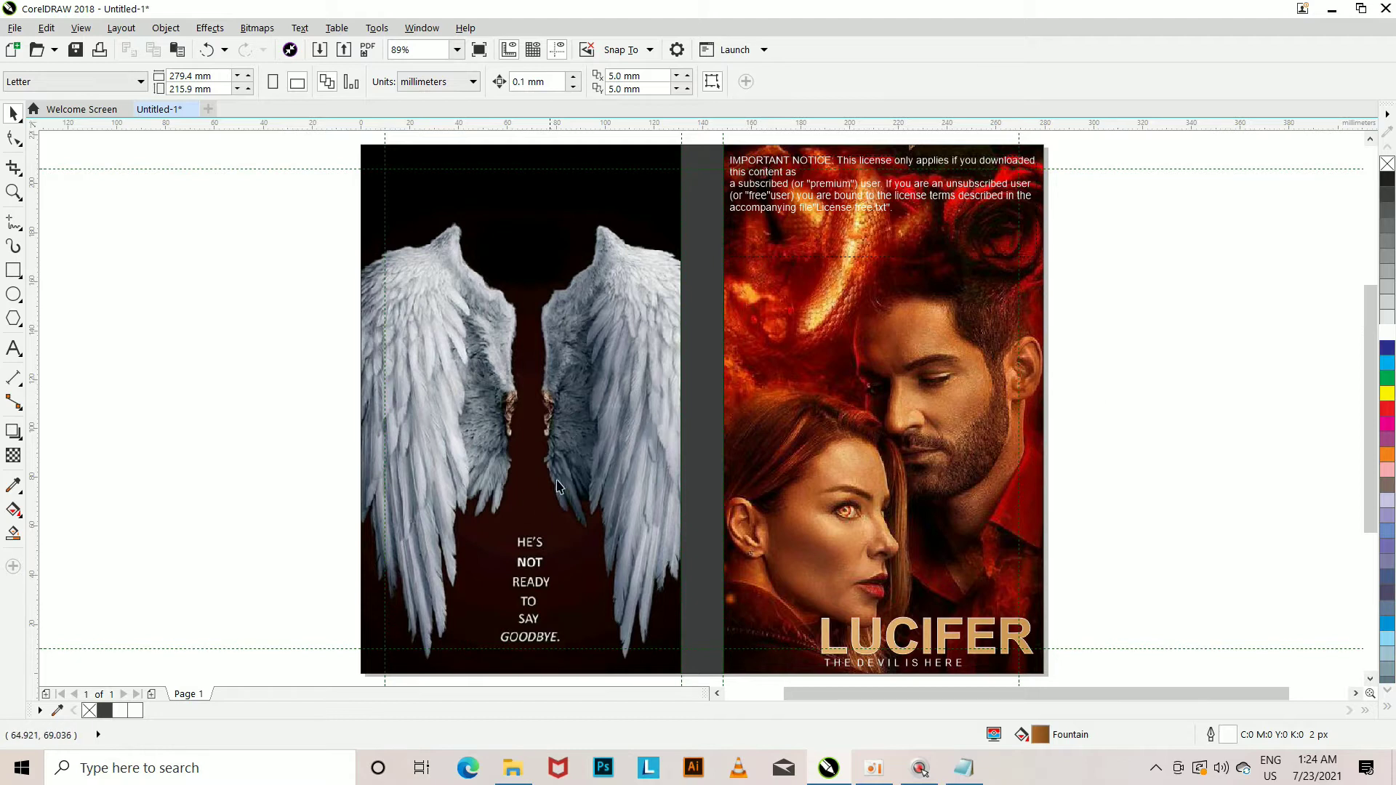
left_click(565, 454)
left_click(1146, 577)
left_click(816, 202)
key("KP_Add")
left_click_drag(862, 201, 518, 322)
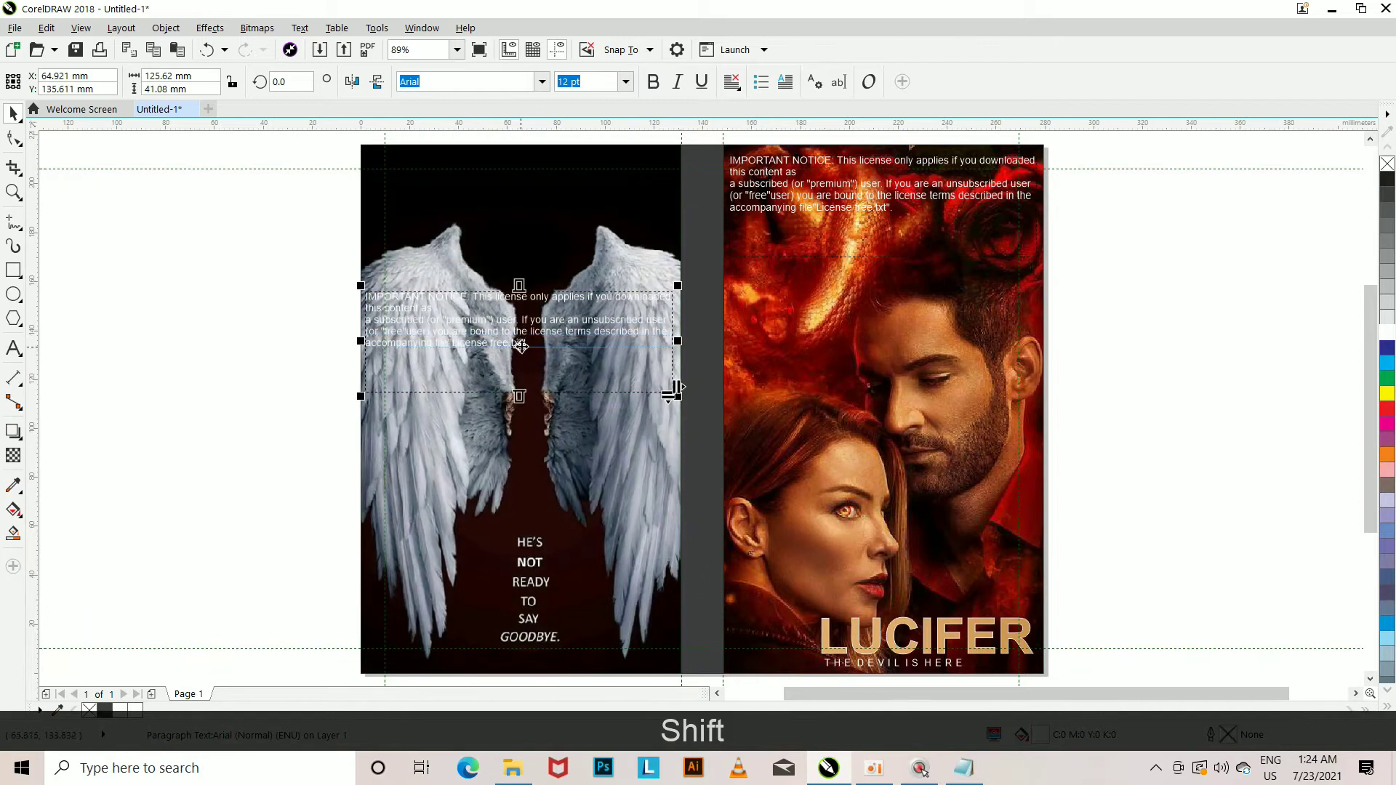
left_click(213, 295)
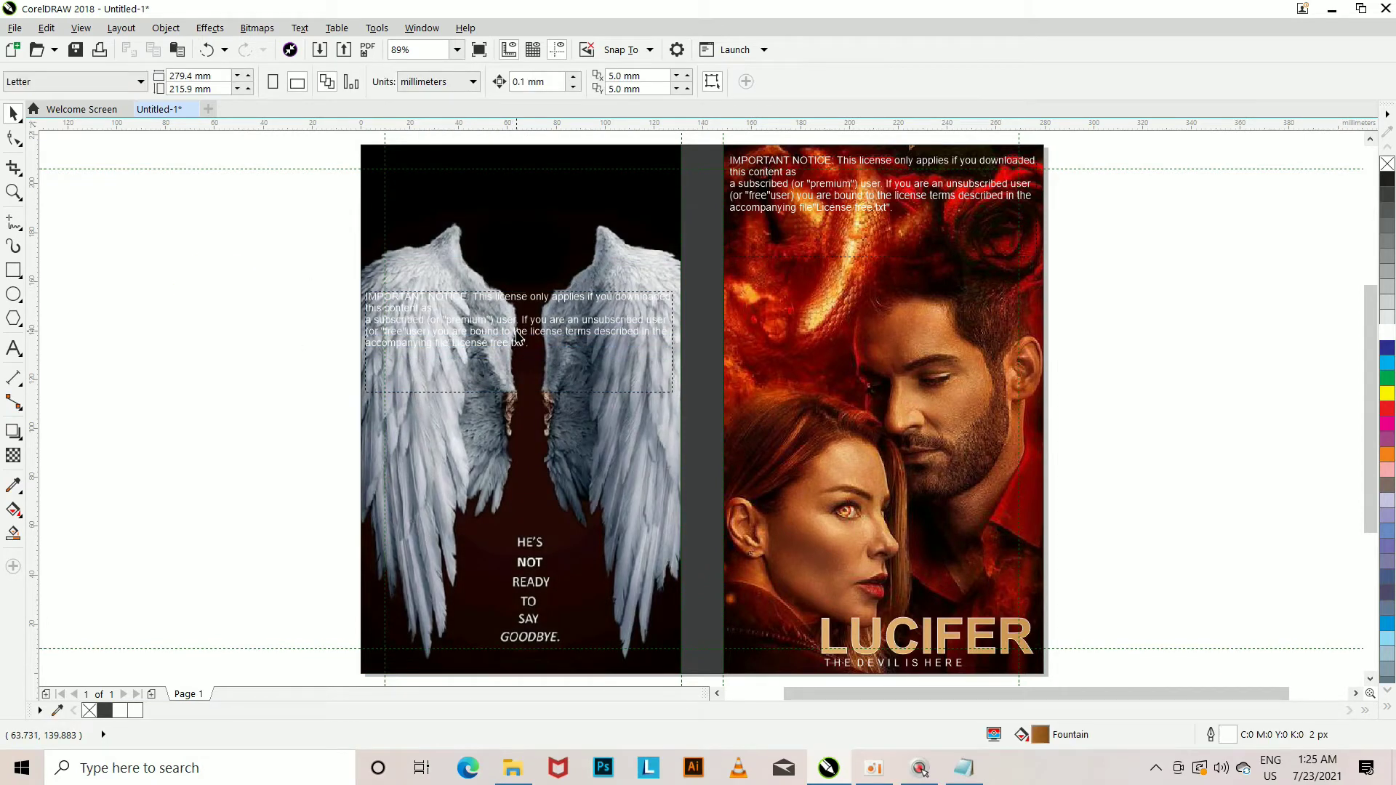
- Shorten the notice frames to about 25 mm high on the front cover and about 26 mm on the back cover
left_click(805, 230)
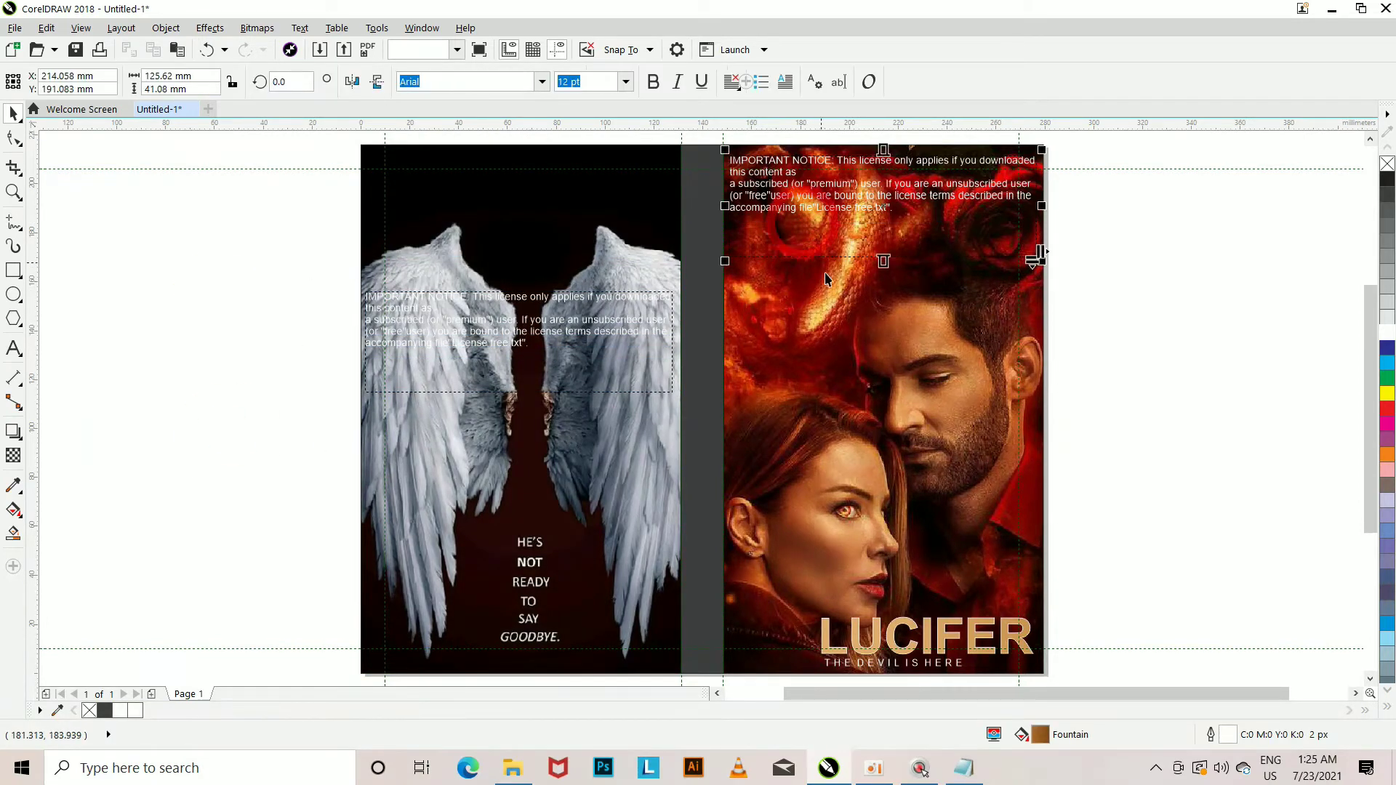
left_click_drag(1036, 256, 1036, 216)
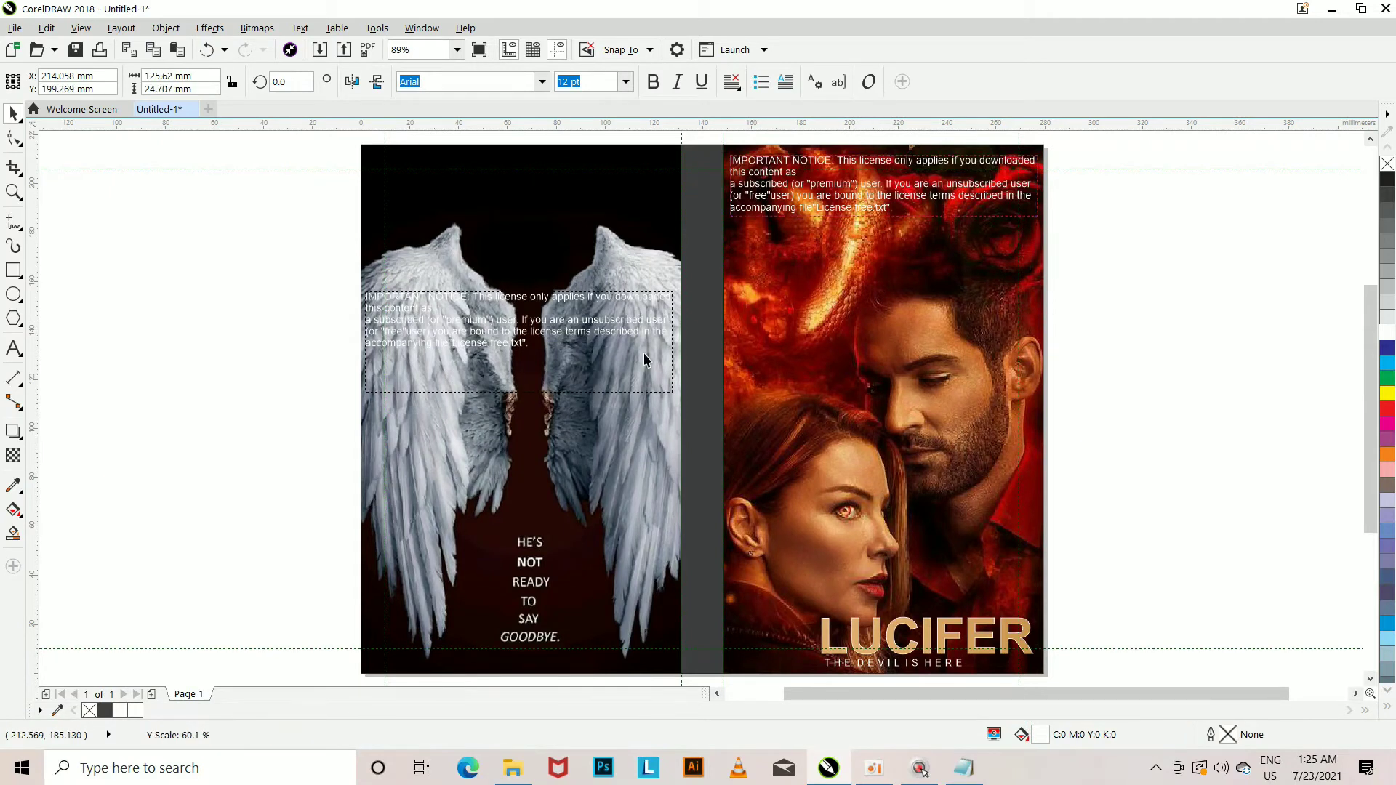
left_click(499, 395)
left_click_drag(502, 395, 533, 363)
key("ctrl+z")
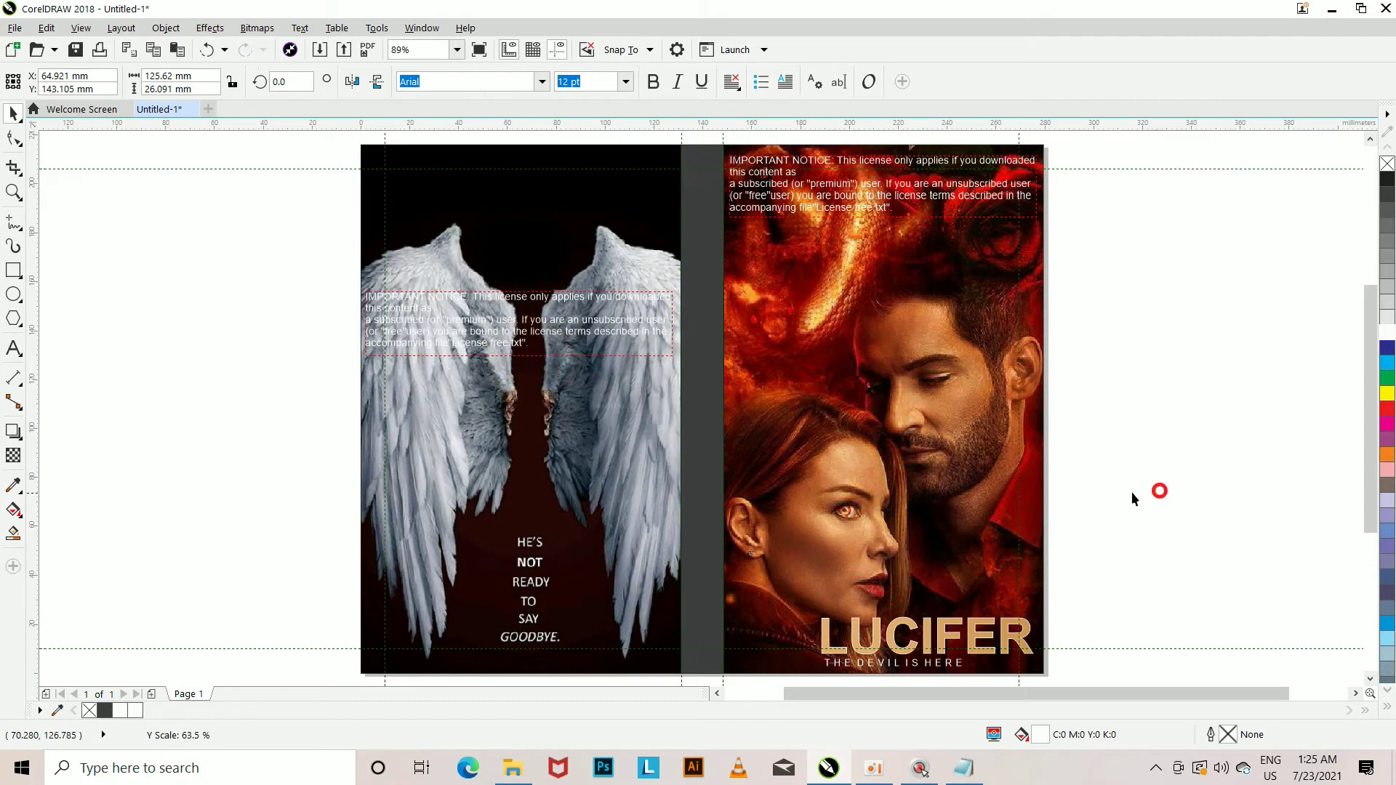
left_click(1132, 495)
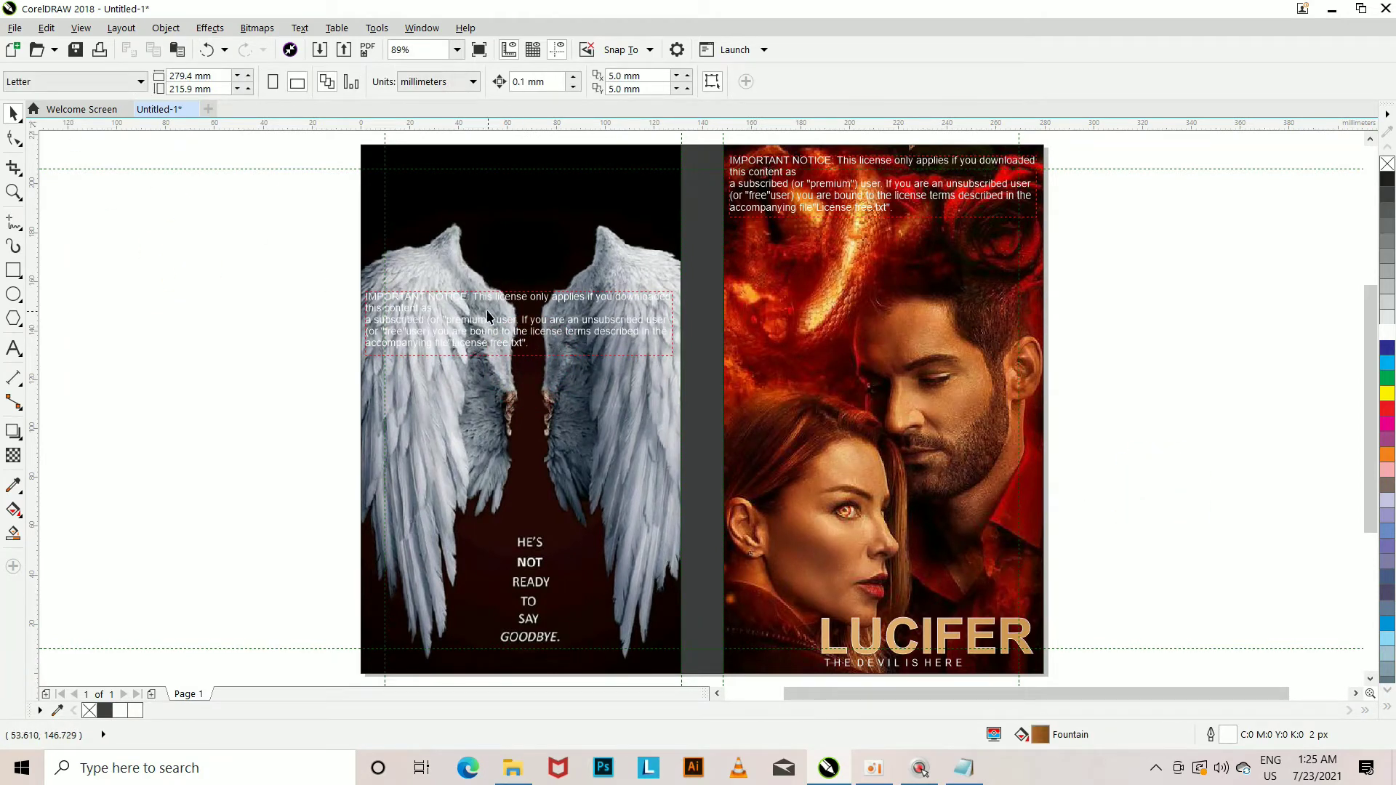
- Insert the filler text "UHGYUUGYGIGIUHHHOJUUIUGFTYFUGIHIUG" after "this content as" in the back cover's notice
left_click(434, 309)
type("UHGYUUGYGIGIUHHHOJUUIUGFTYFUGIHIUGGUF")
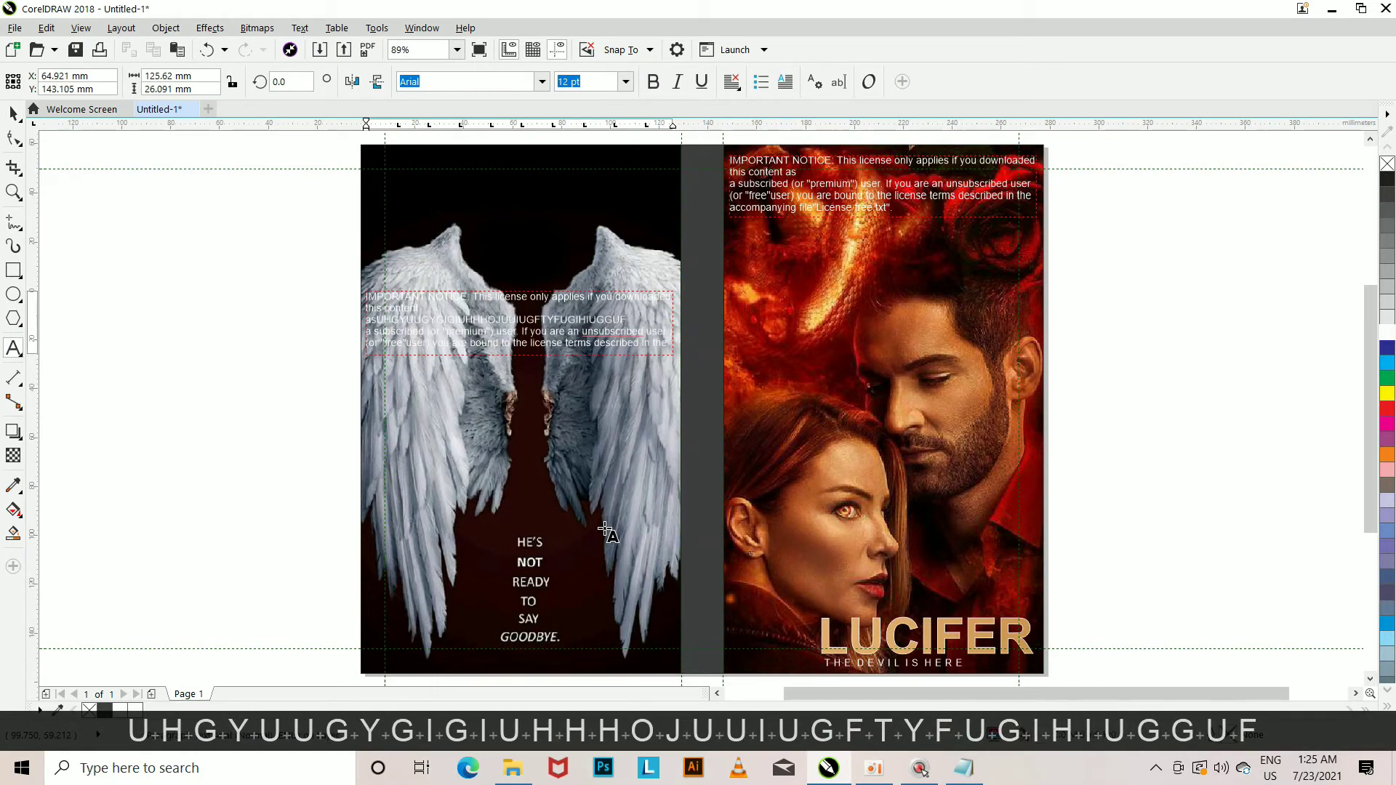
key("BackSpace")
key("BackSpace")
key("BackSpace")
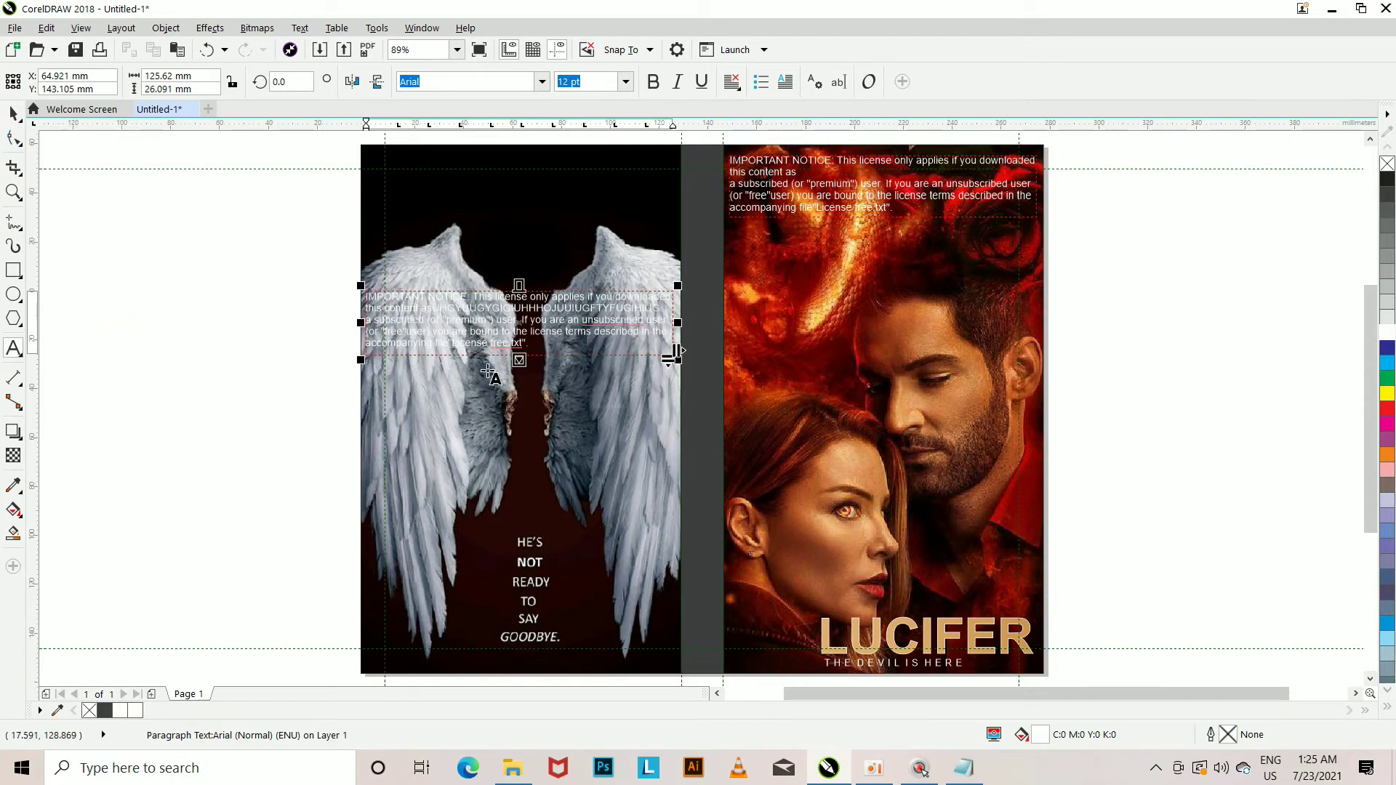
key("KP_Add")
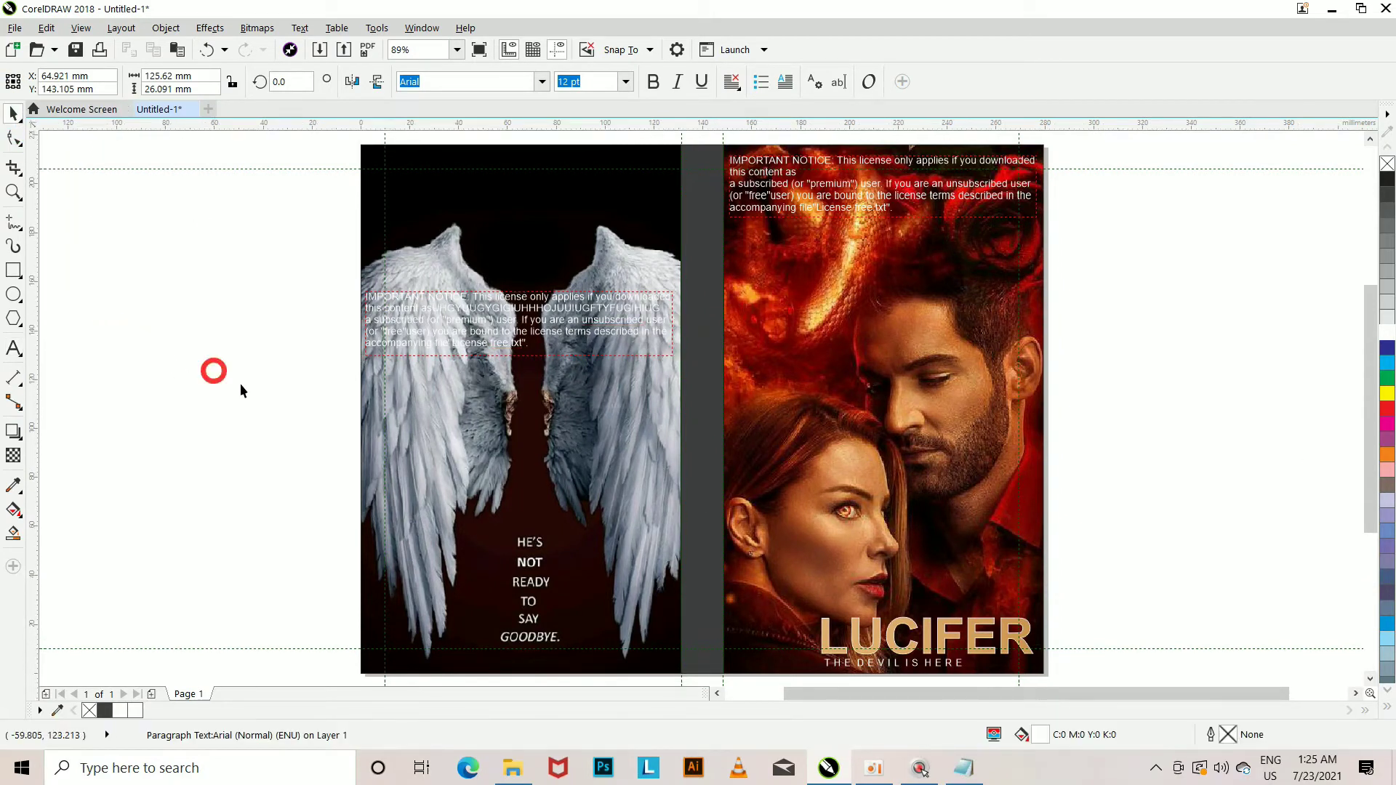
left_click_drag(473, 321, 240, 379)
key("ctrl+z")
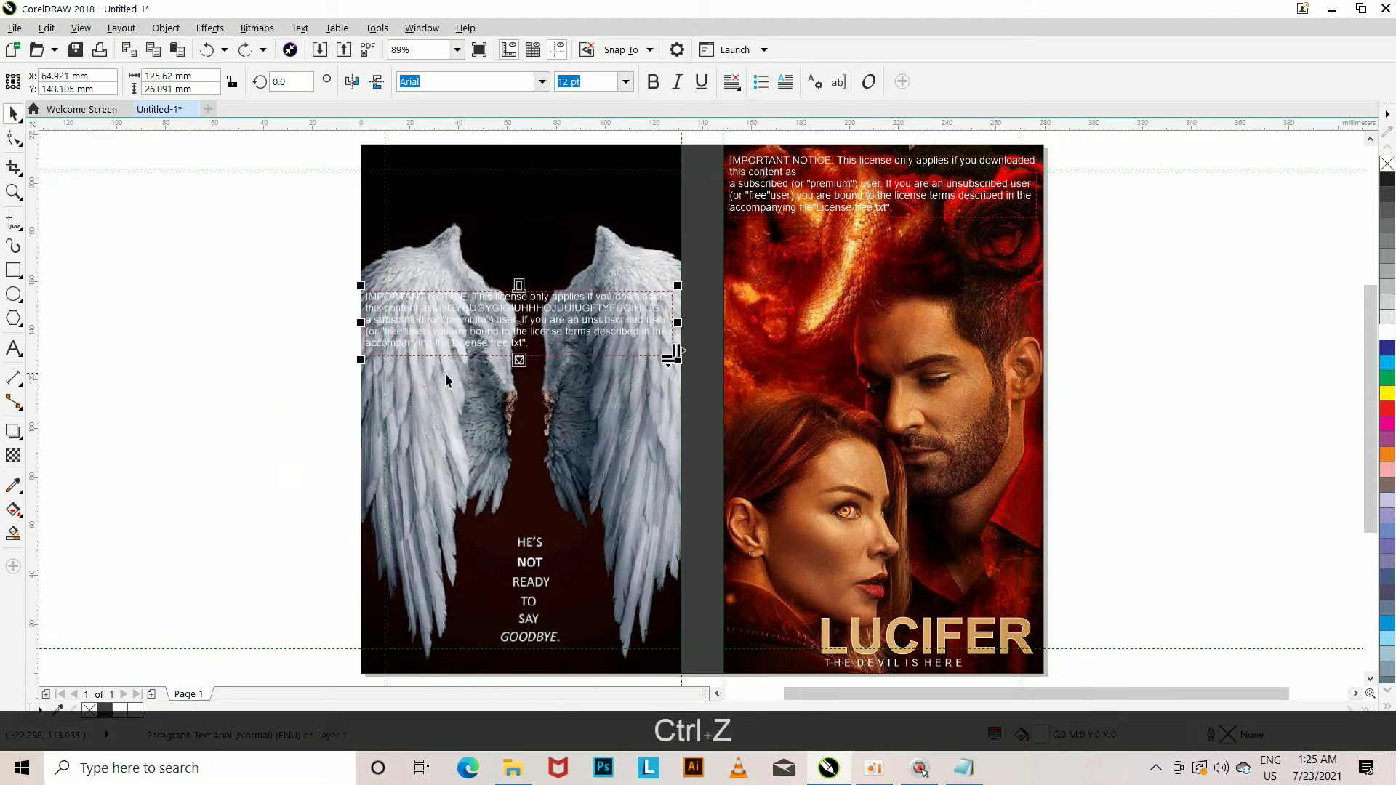
- Duplicate the back cover's notice paragraph and place the copy directly beneath the original
key("KP_Add")
left_click_drag(526, 320, 524, 379)
key("Caps_Lock")
key("Escape")
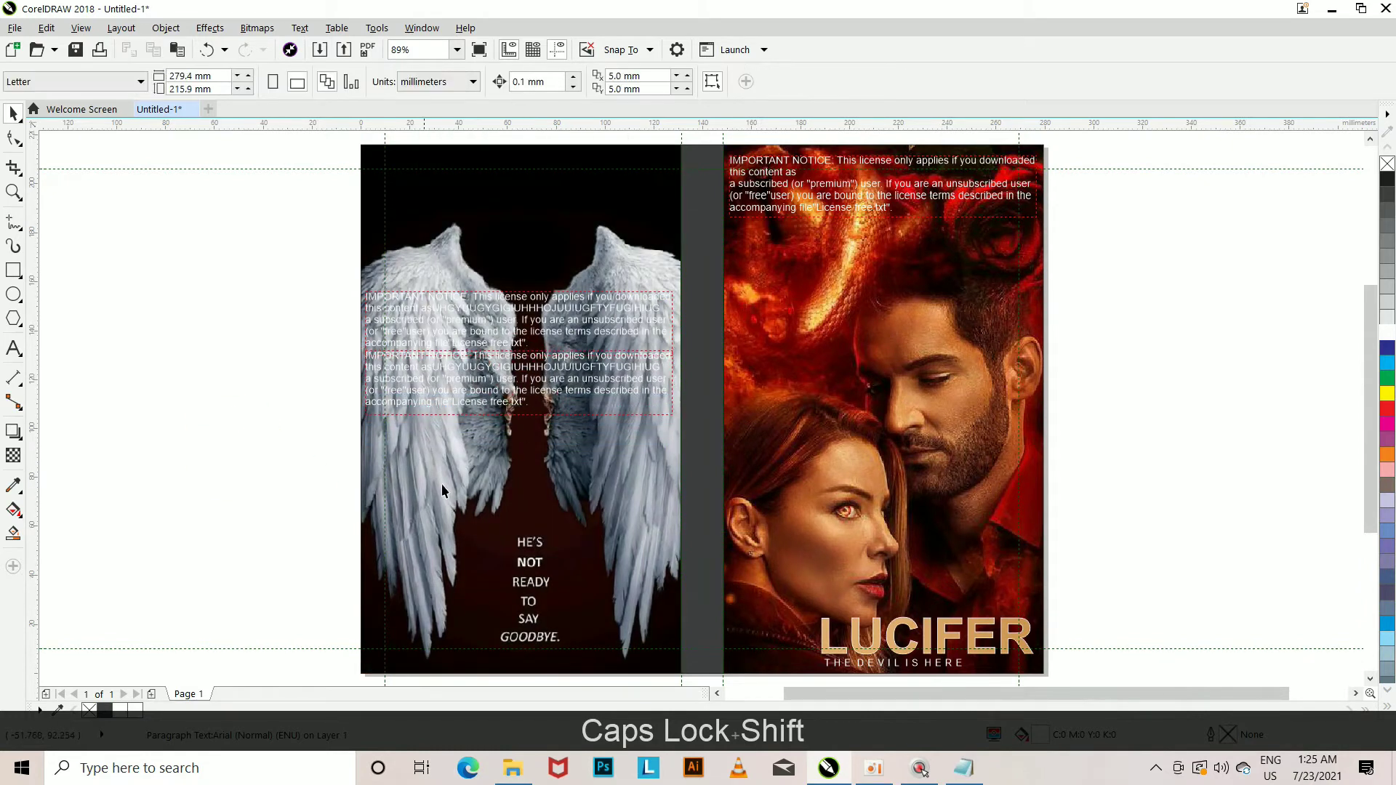
- Move both notice paragraphs together up to the upper margin guide of the back cover
left_click(561, 389)
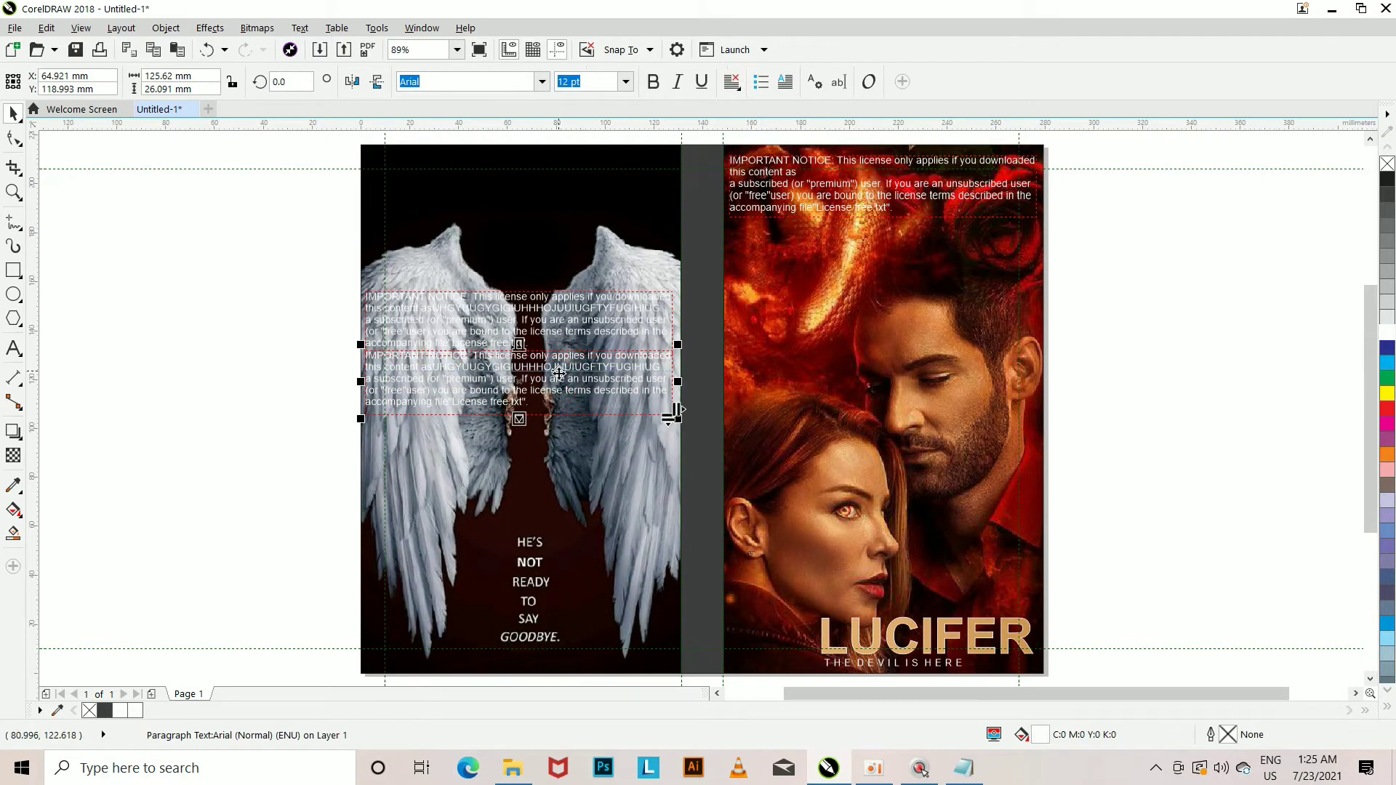
left_click_drag(520, 349, 522, 228)
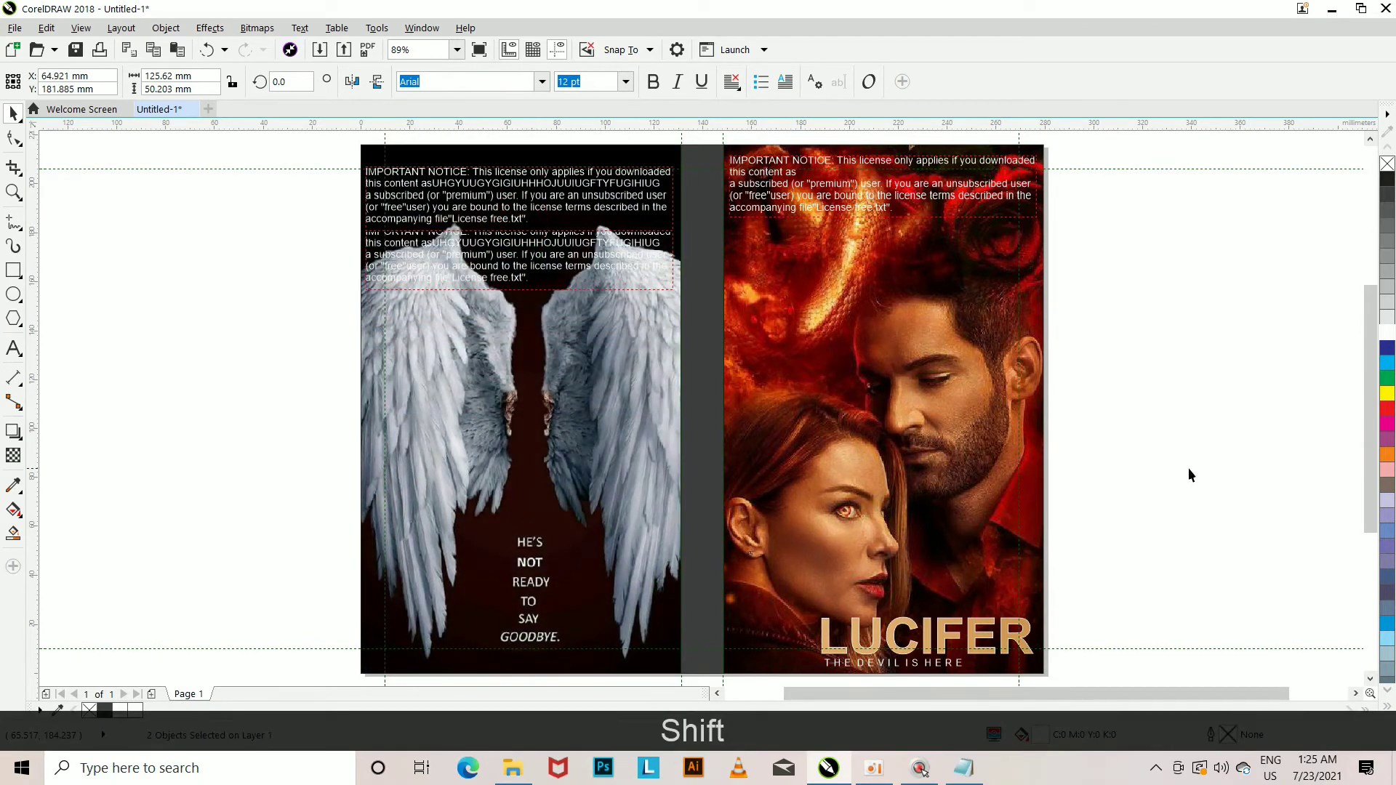
left_click(1192, 473)
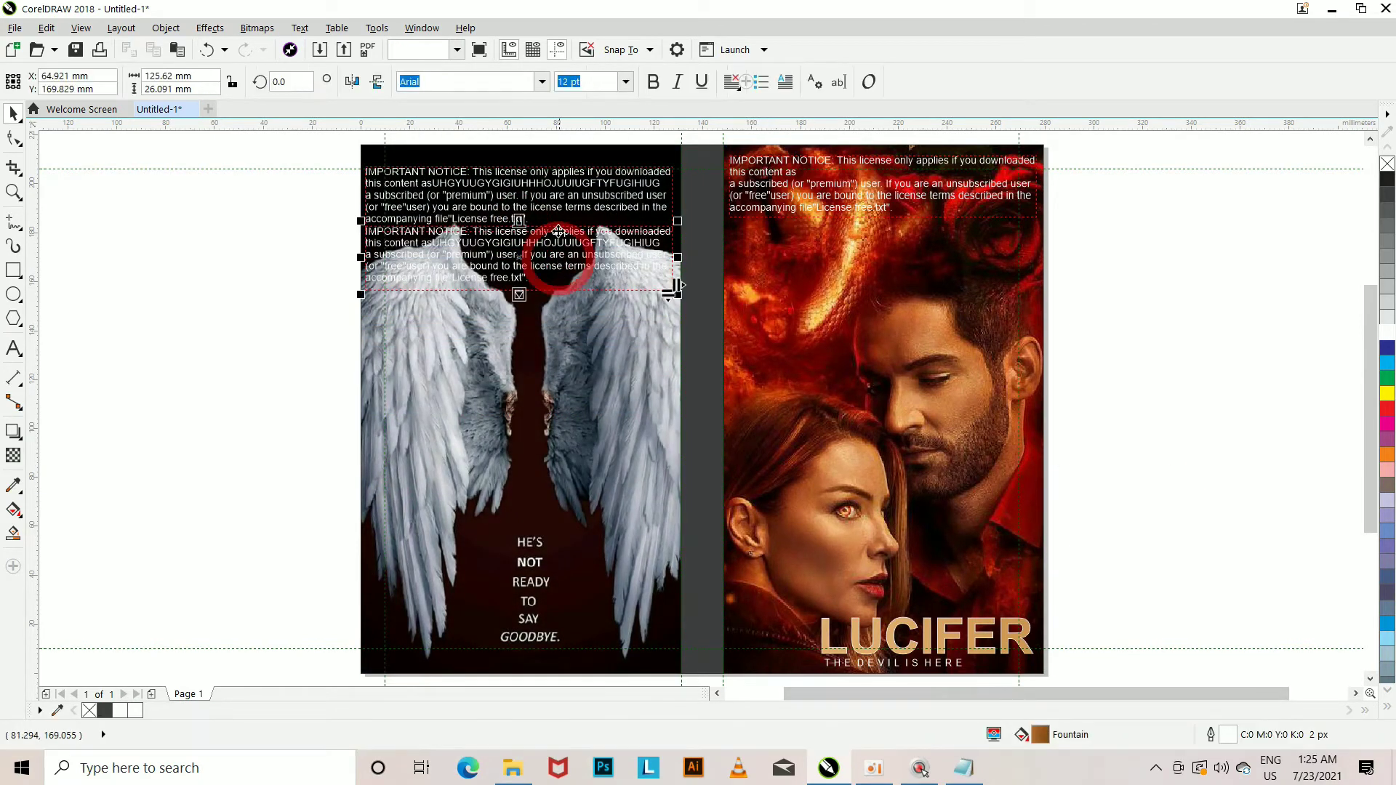
- Duplicate the pair of notice paragraphs and place the copies about 80 mm lower on the back cover
left_click(560, 200)
key("shift+KP_Add")
left_click_drag(518, 231, 538, 430)
left_click(1256, 525)
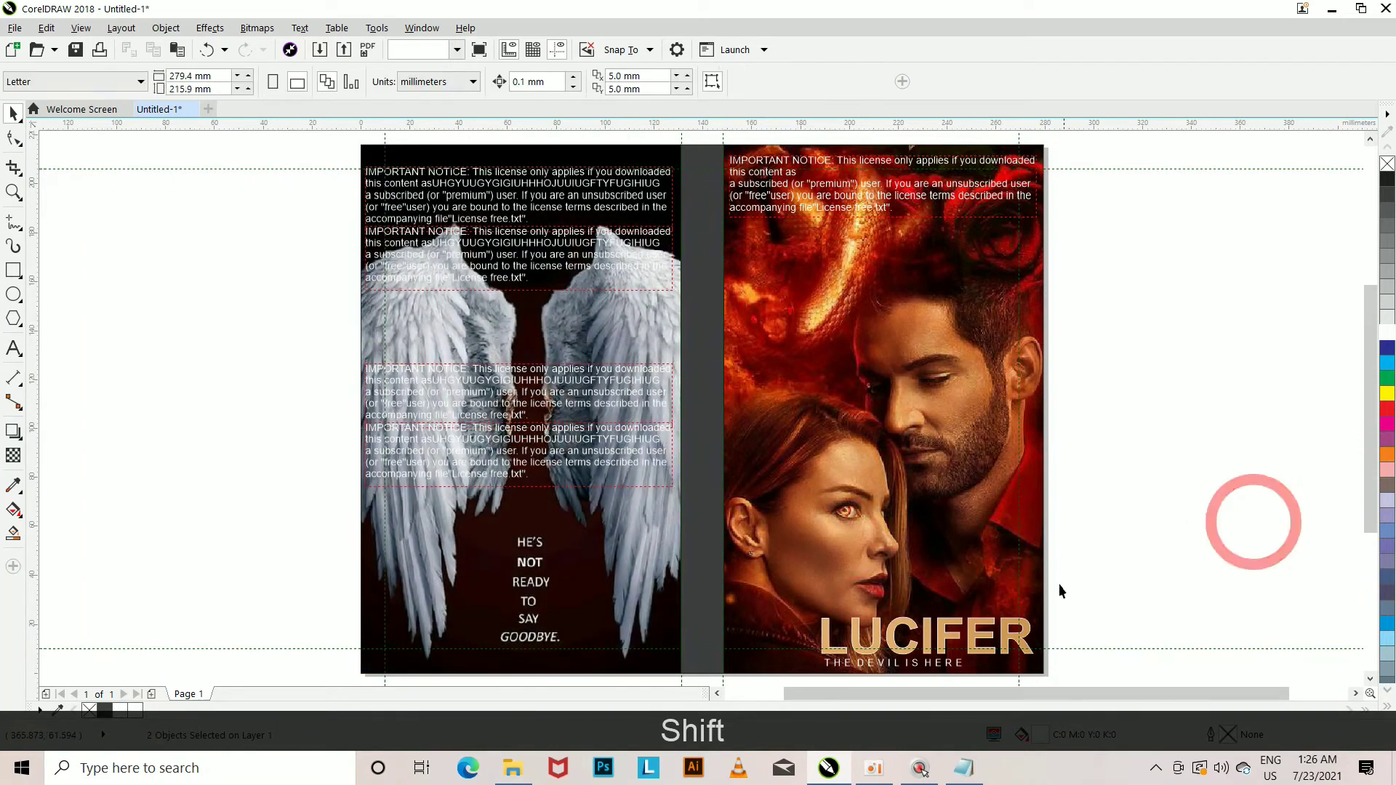
left_click(947, 647)
left_click(948, 665, "shift")
key("KP_Add")
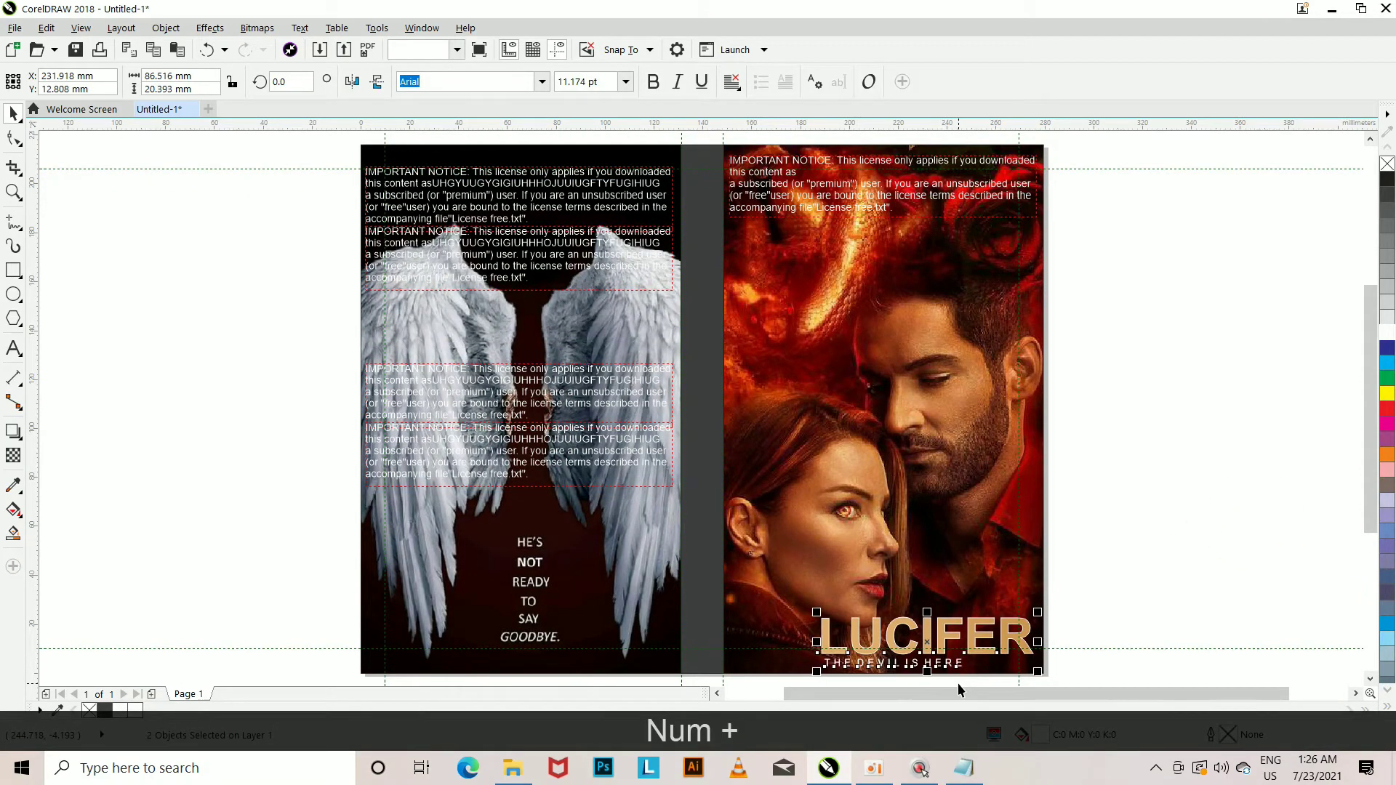
key("ctrl+z")
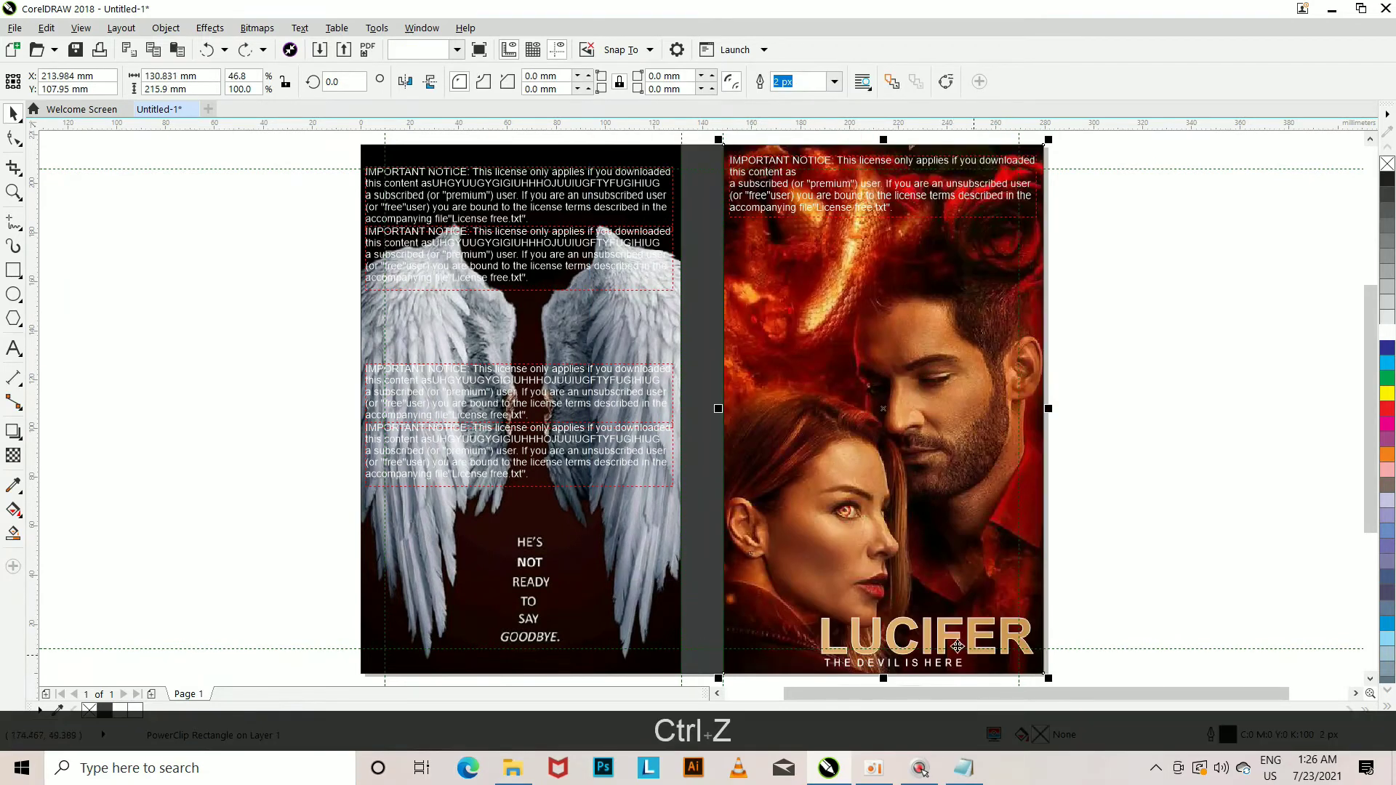
- Place a copy of the LUCIFER title and its tagline on the back cover between the two pairs of notice paragraphs
left_click(942, 667)
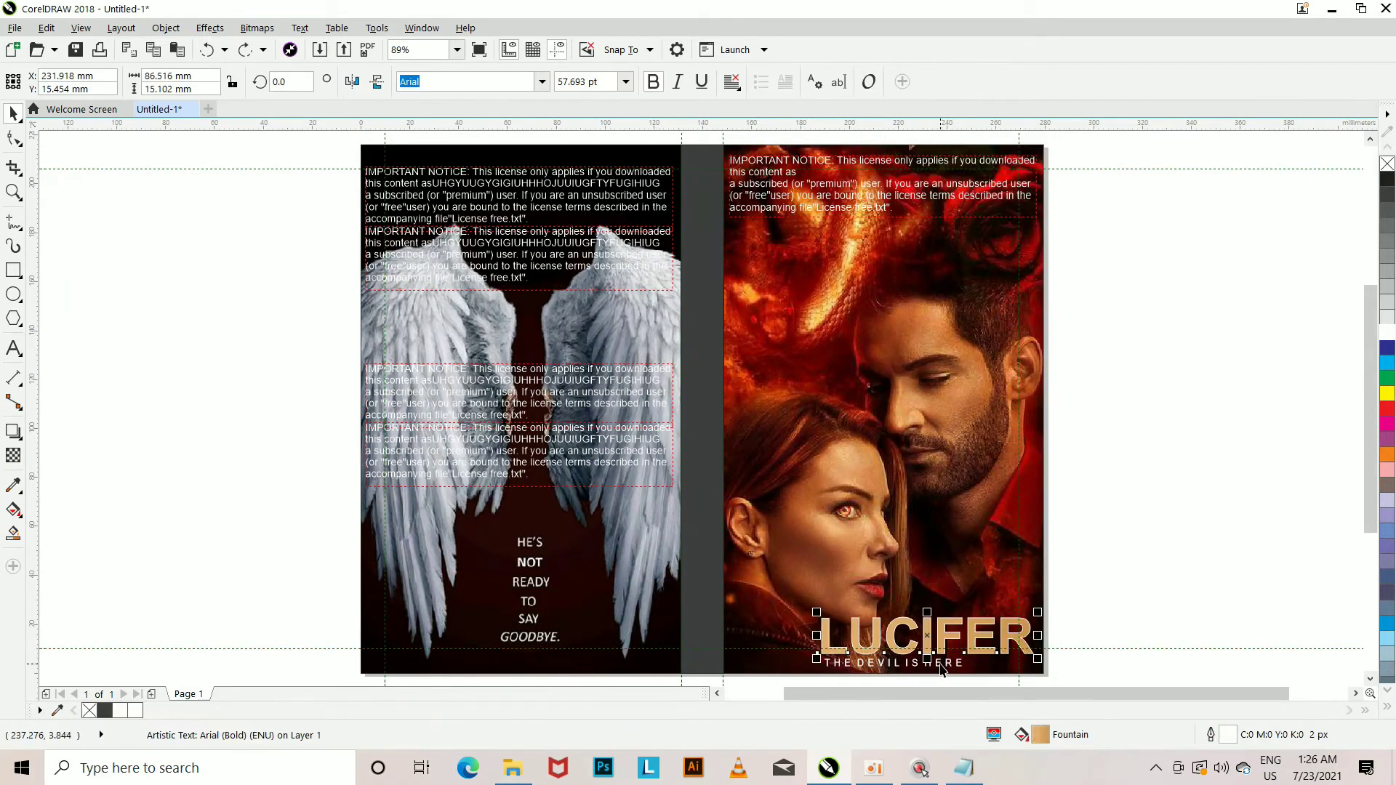
left_click(940, 666, "shift")
left_click_drag(940, 666, 527, 336)
key("Escape")
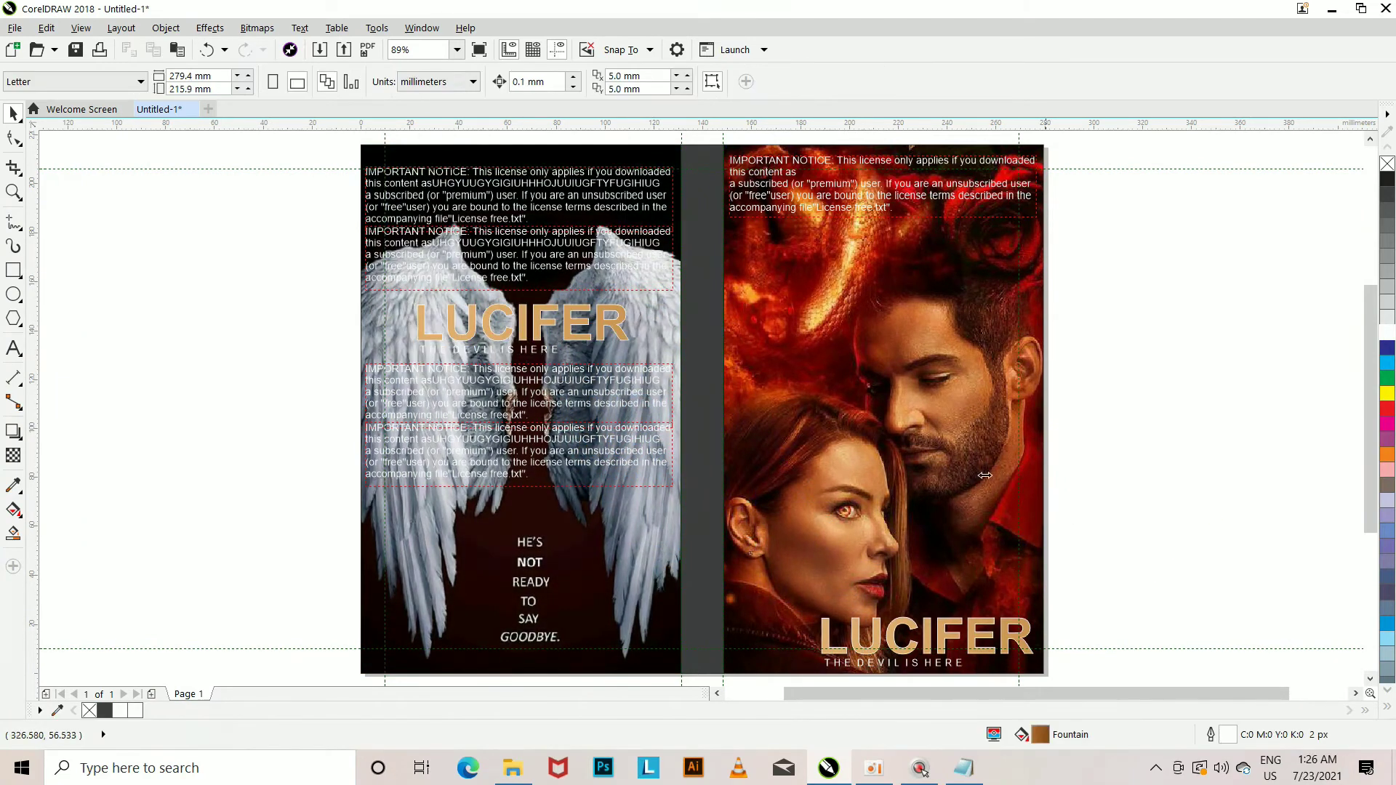
- Set the start color of the back cover title's gradient to a dark red sampled from the front artwork, C25 M100 Y100 K29
left_click(573, 336)
left_click(569, 343, "ctrl")
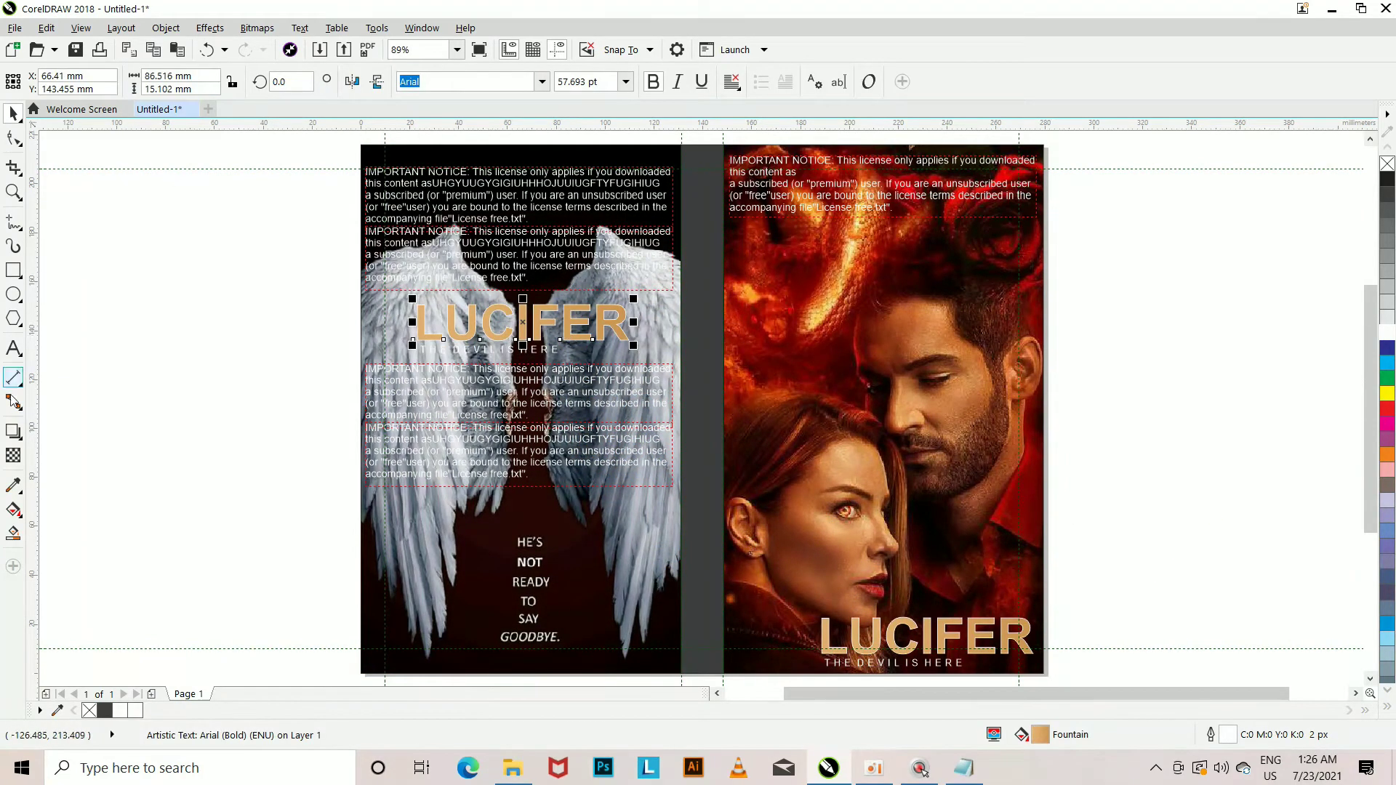
left_click(14, 510)
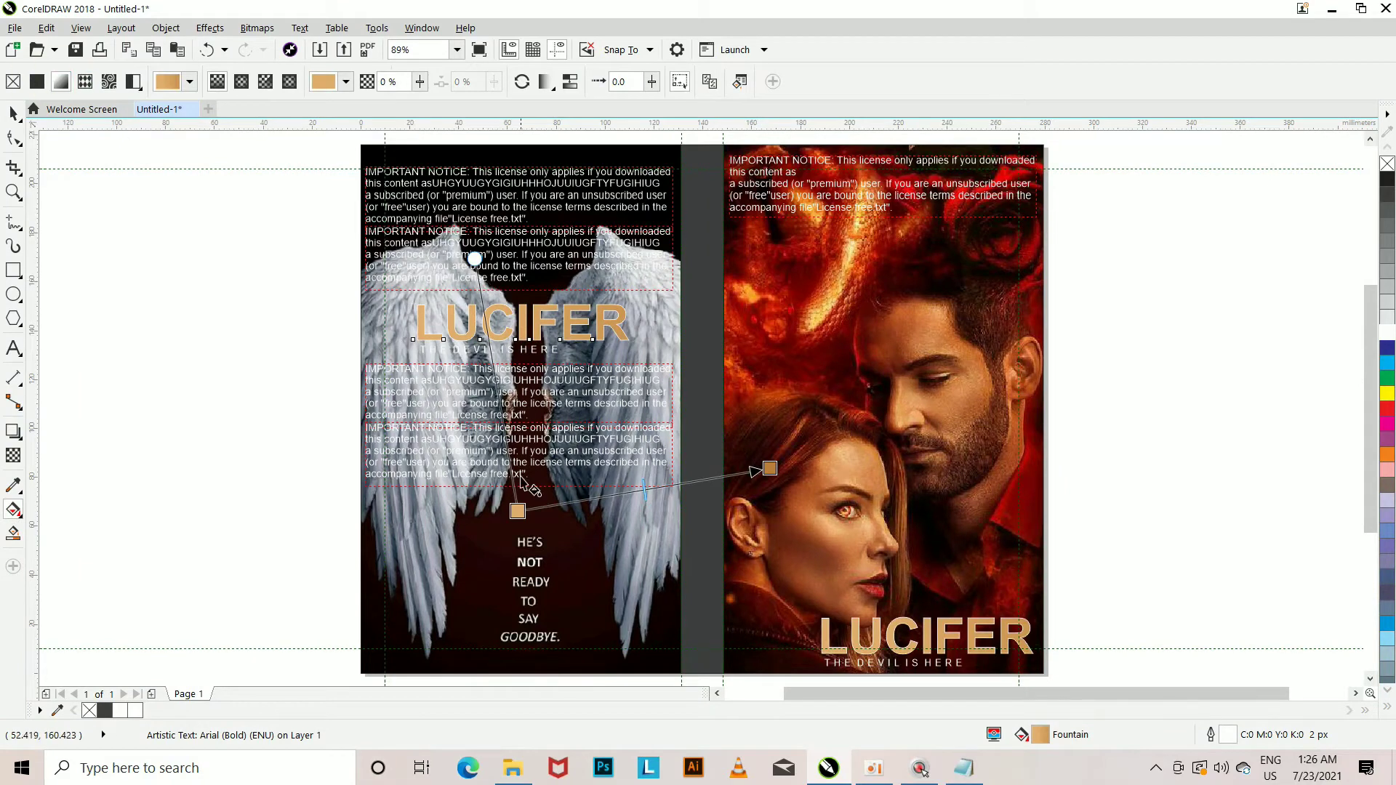
left_click(518, 509)
left_click(494, 535)
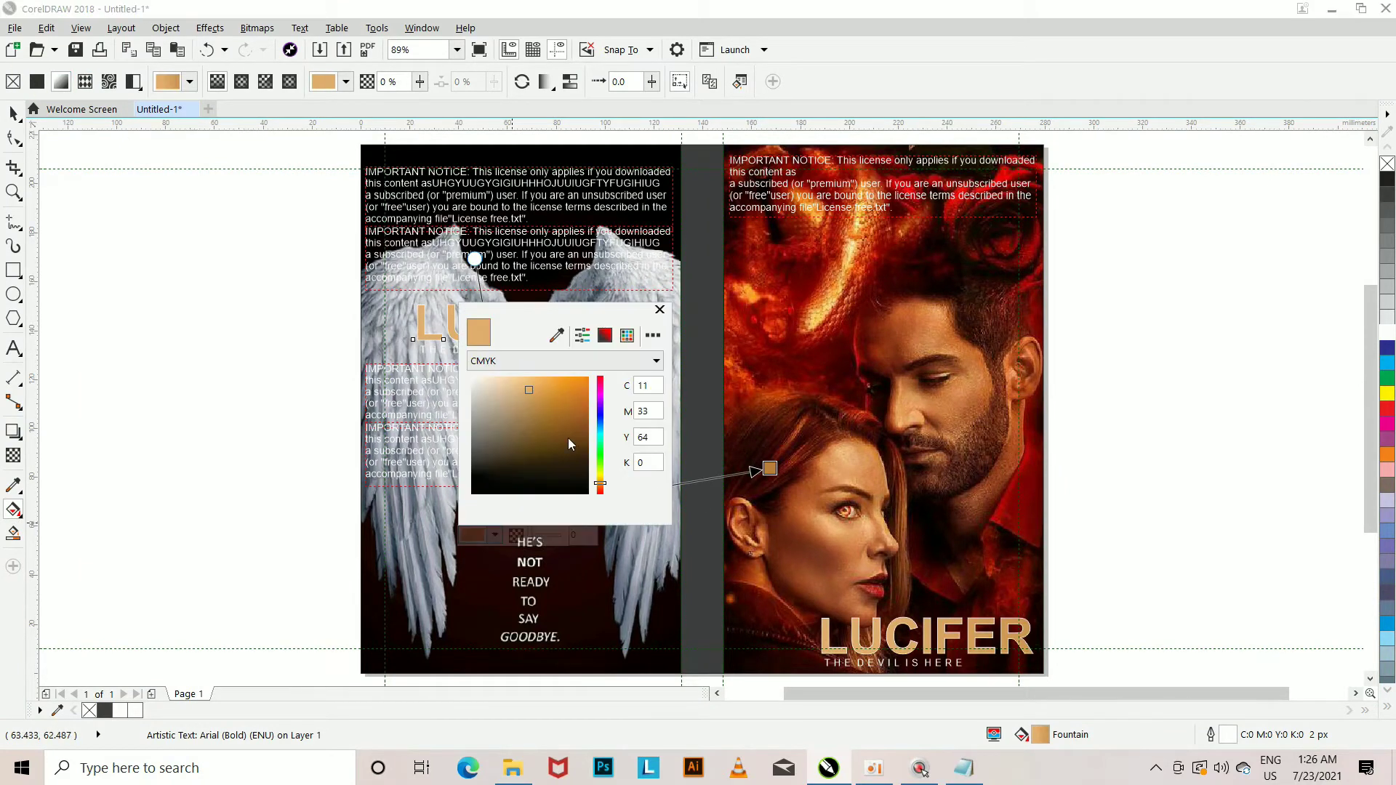
left_click_drag(568, 437, 574, 454)
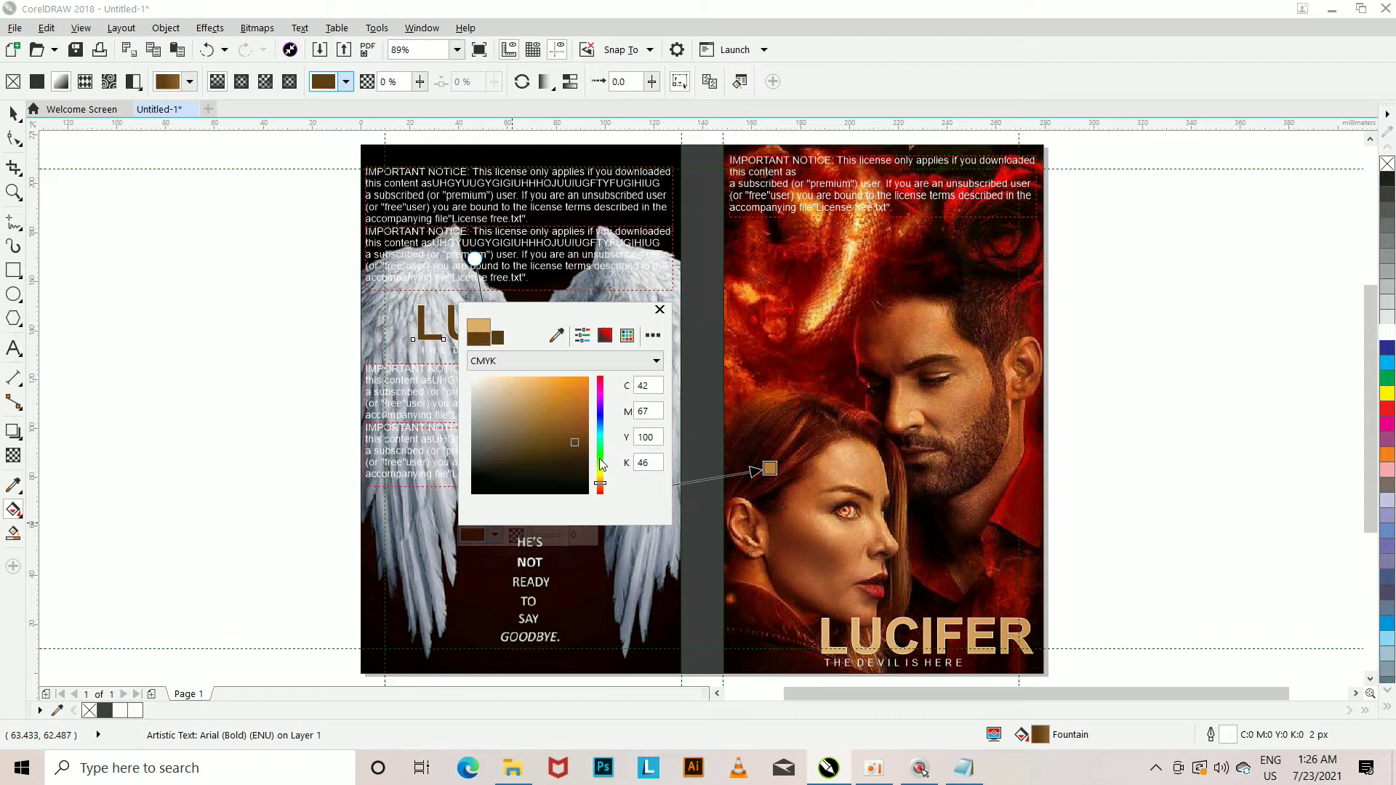
left_click(558, 335)
left_click(761, 371)
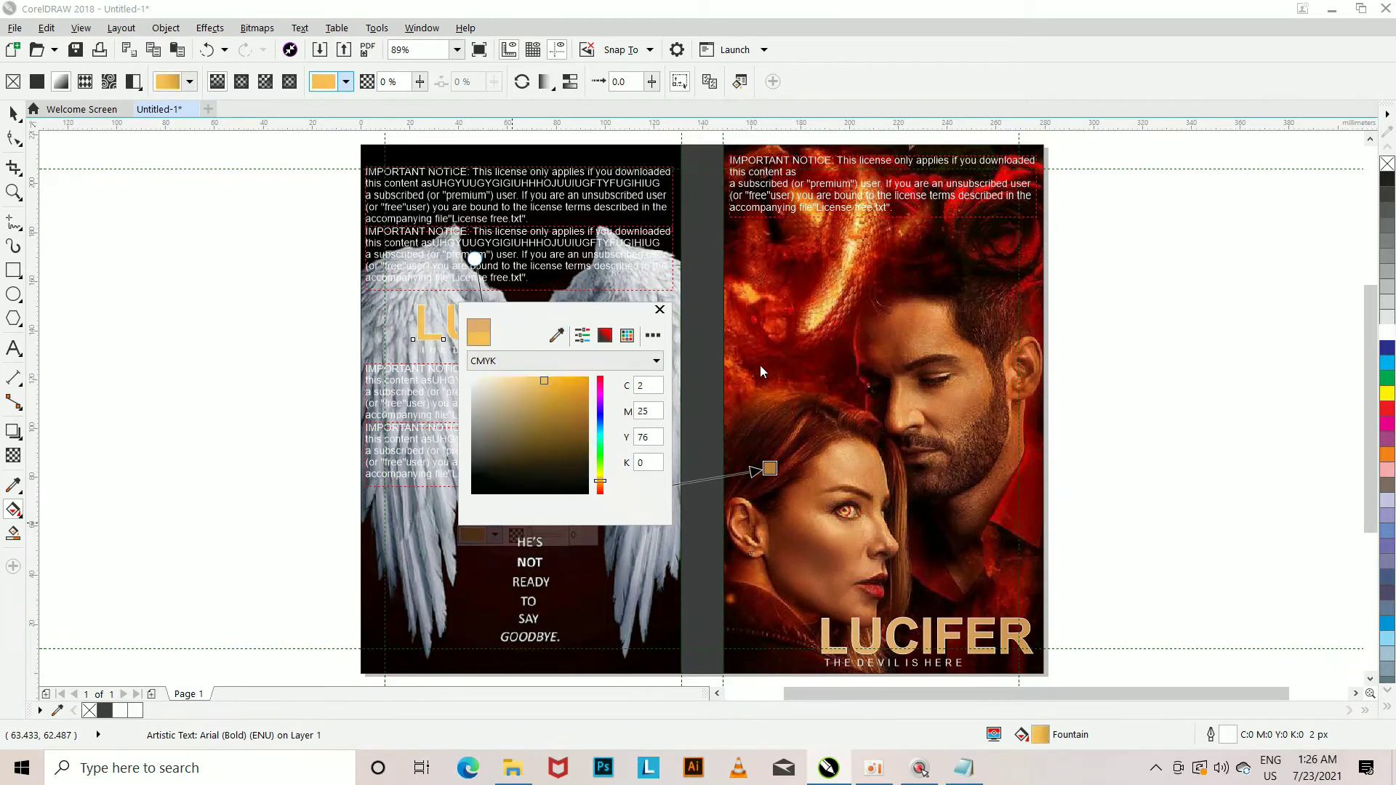
left_click(557, 335)
left_click(767, 359)
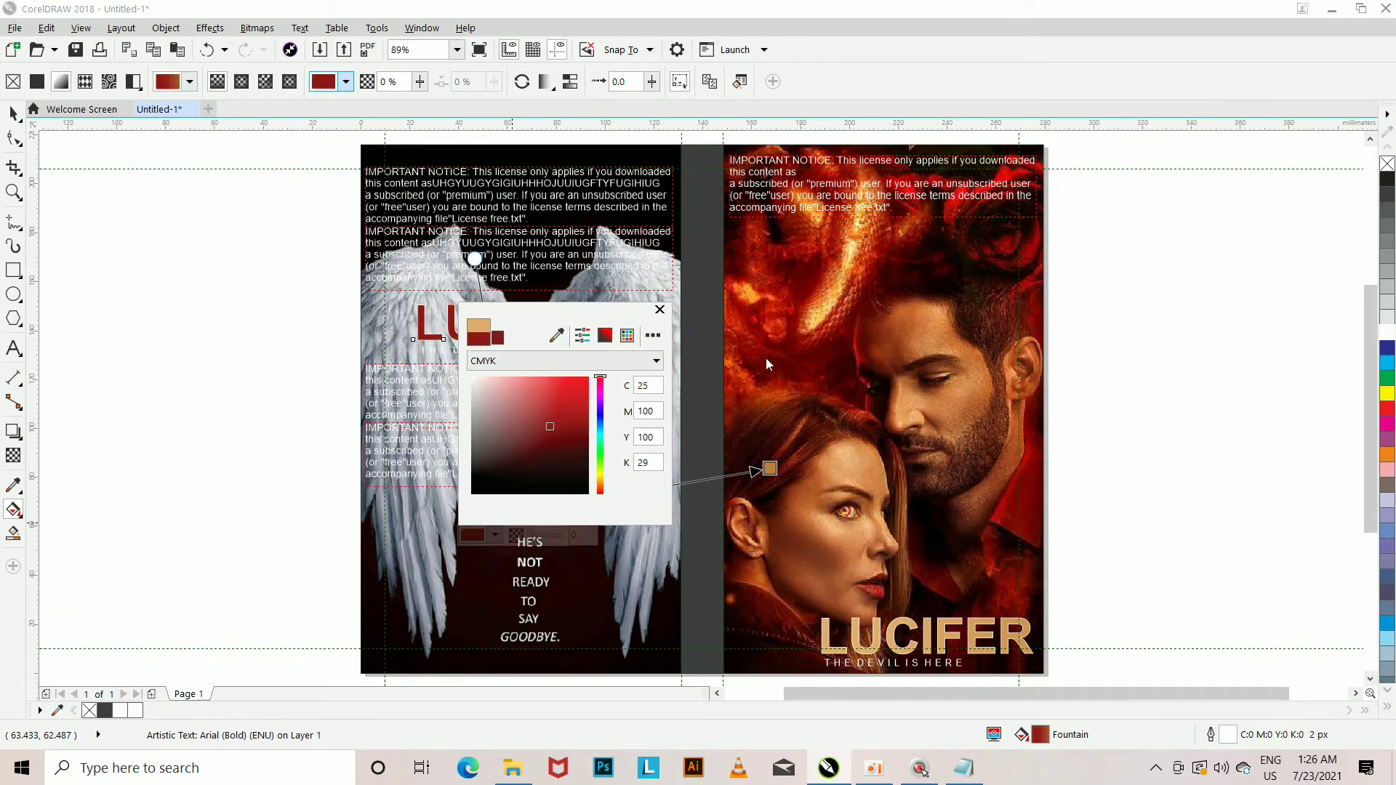
left_click(659, 311)
- Set the end color of the back cover title's gradient to a light yellow sampled from the front artwork, C1 M16 Y73 K0
left_click(770, 468)
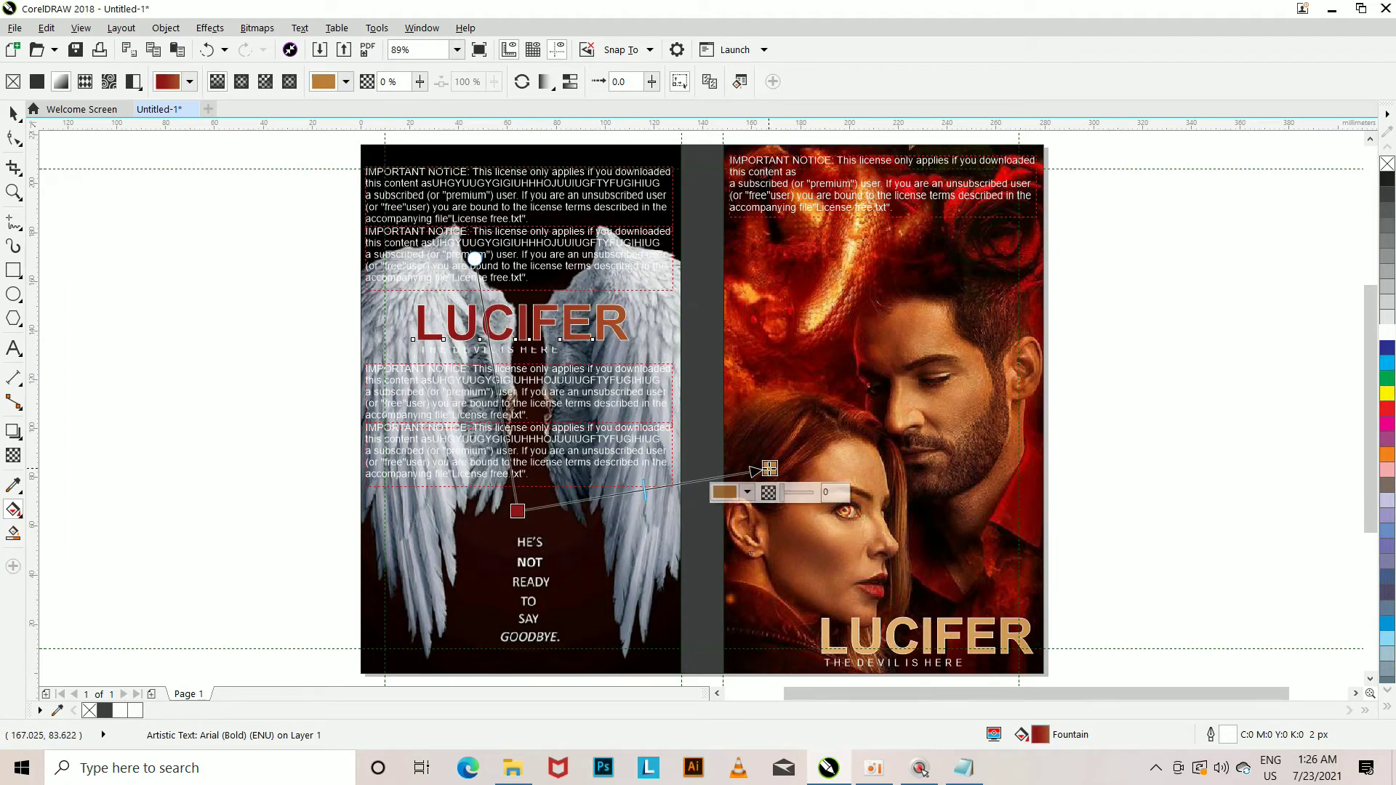
left_click(725, 492)
left_click(808, 535)
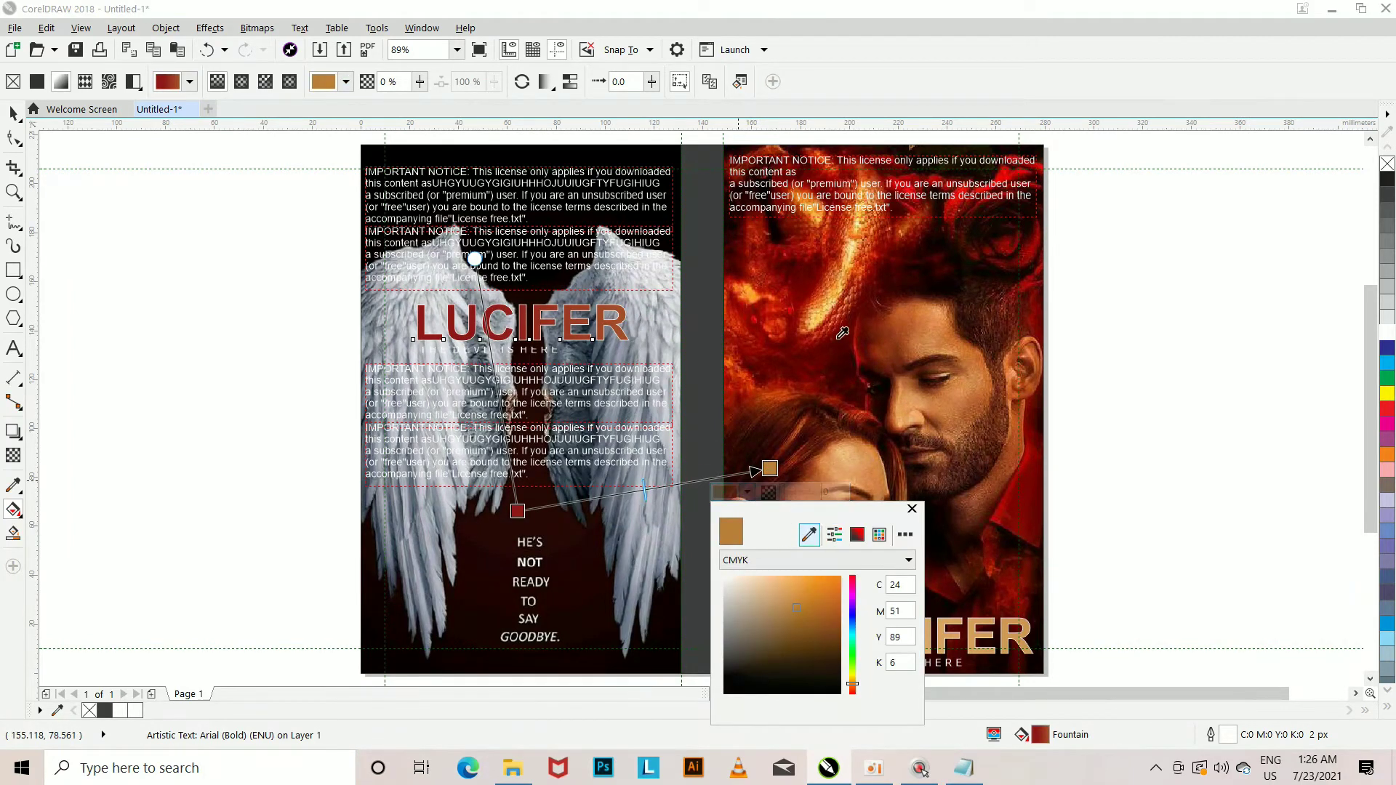
left_click(810, 331)
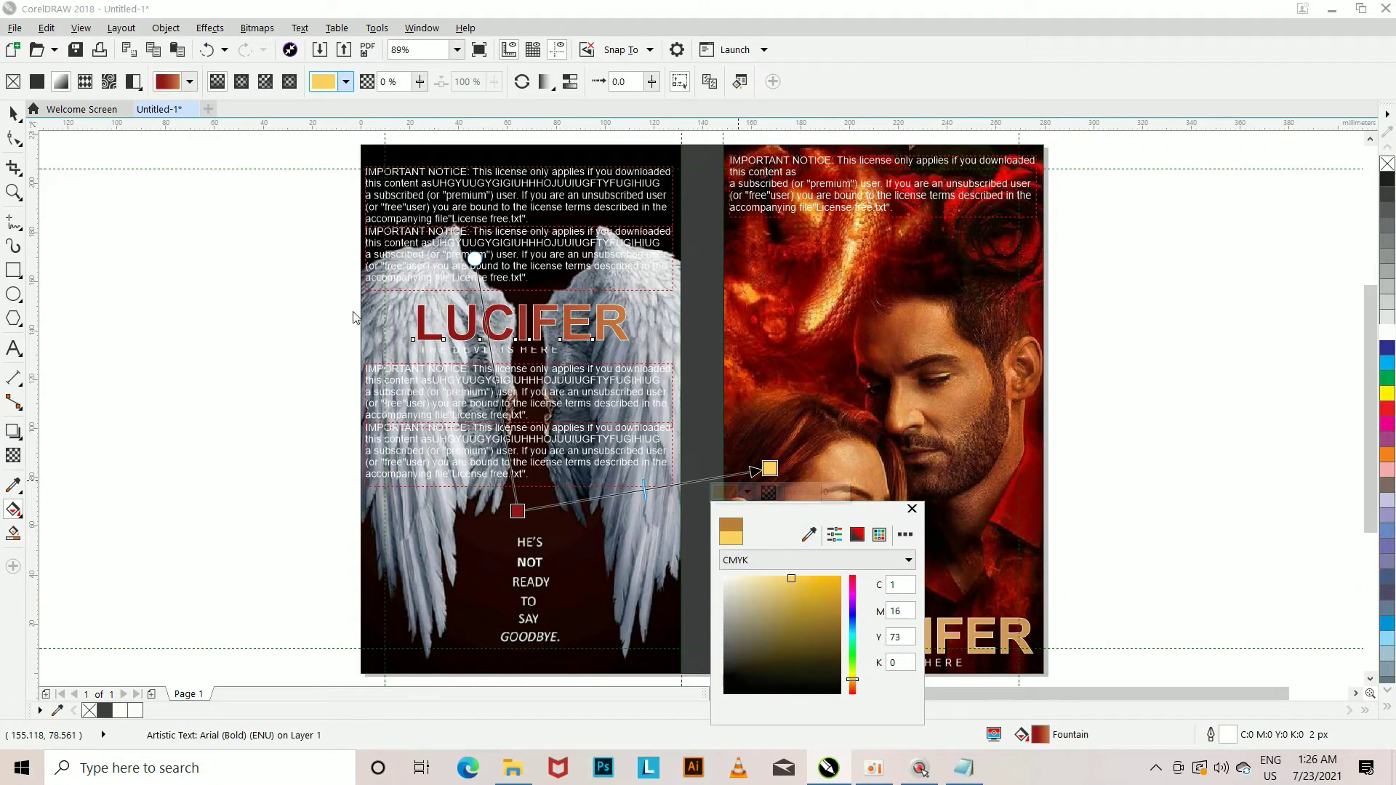
- Stretch the back cover title's gradient from just outside the cover's outer edge to the glowing area of the front artwork
left_click_drag(517, 511, 352, 422)
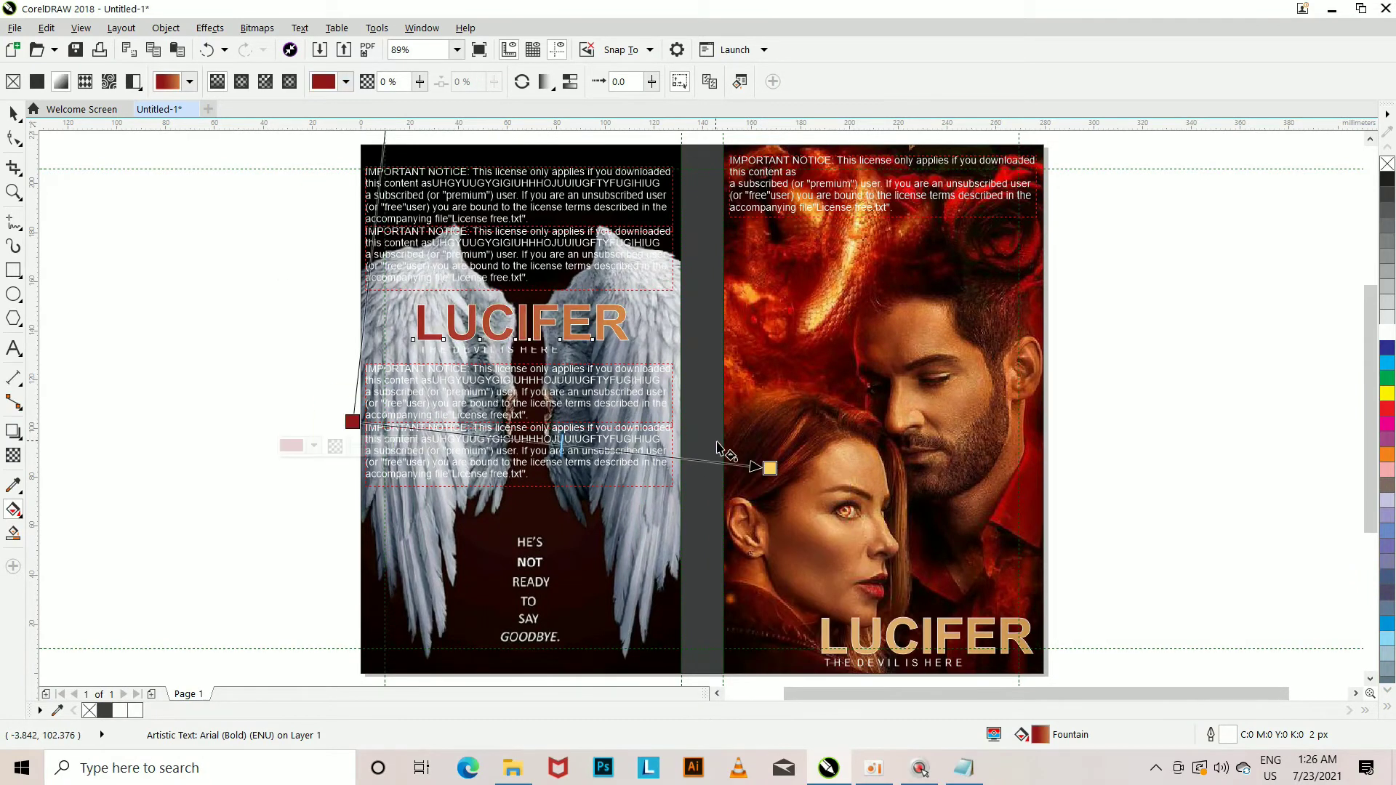
left_click_drag(770, 467, 842, 300)
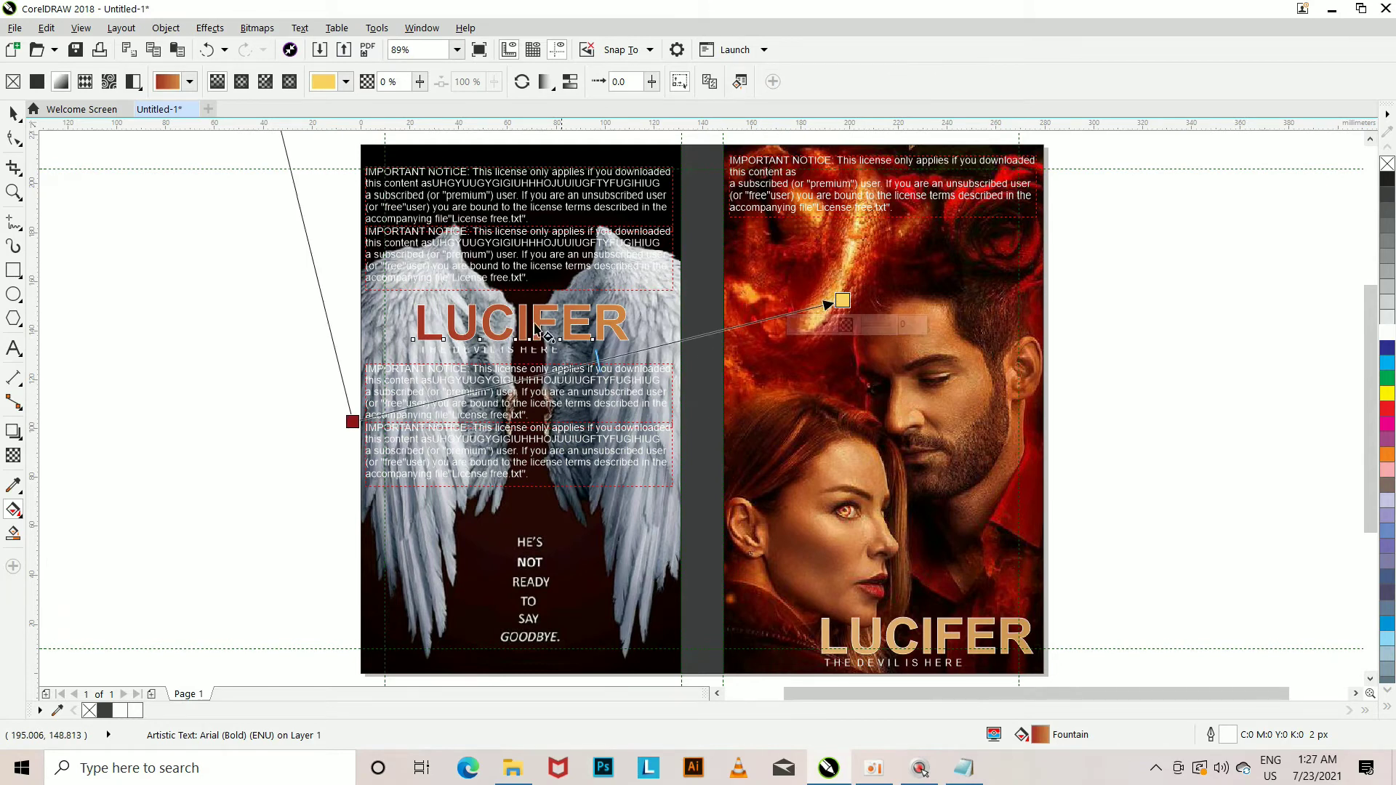
left_click(12, 114)
left_click(152, 352)
- Color the "THE DEVIL IS HERE" tagline on the back cover yellow
left_click(457, 355)
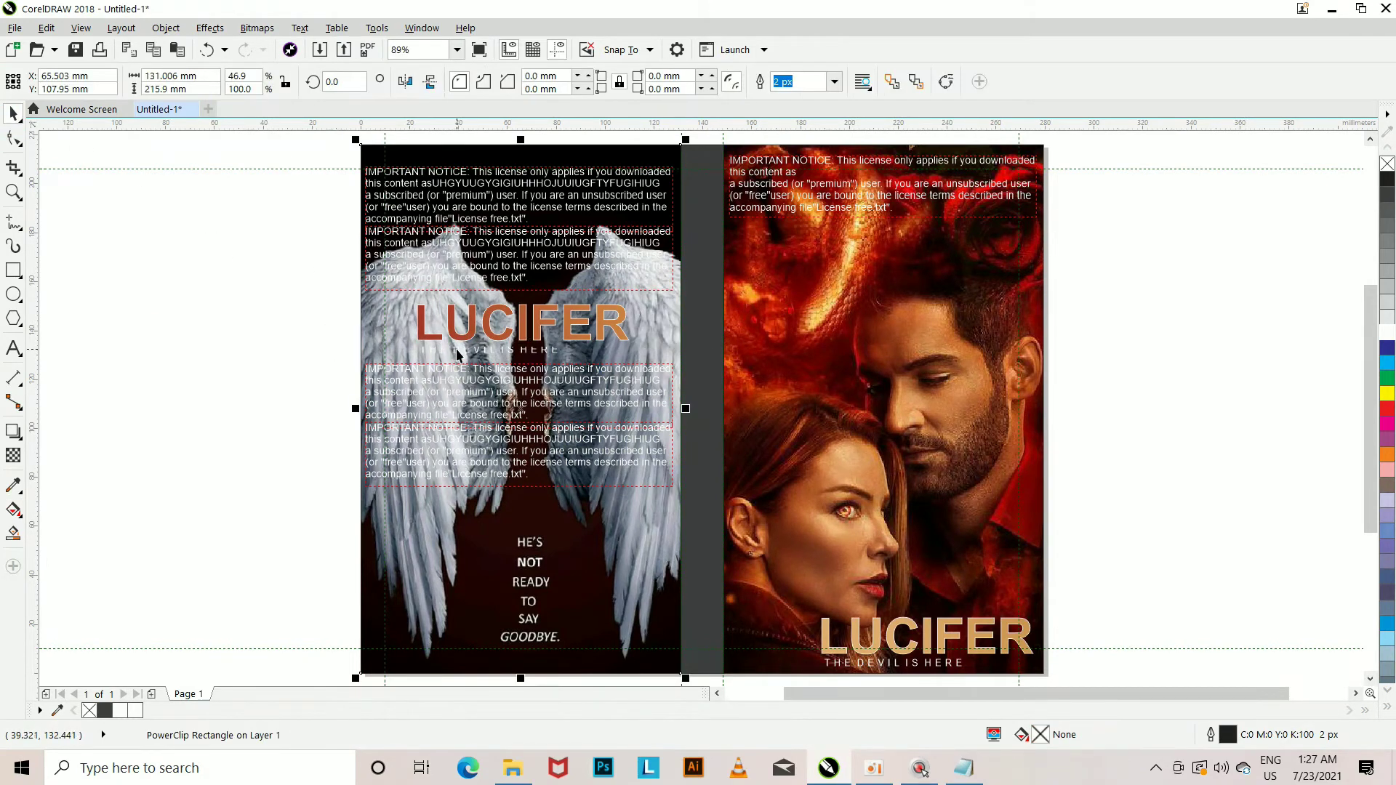
left_click(456, 350)
left_click(1271, 332)
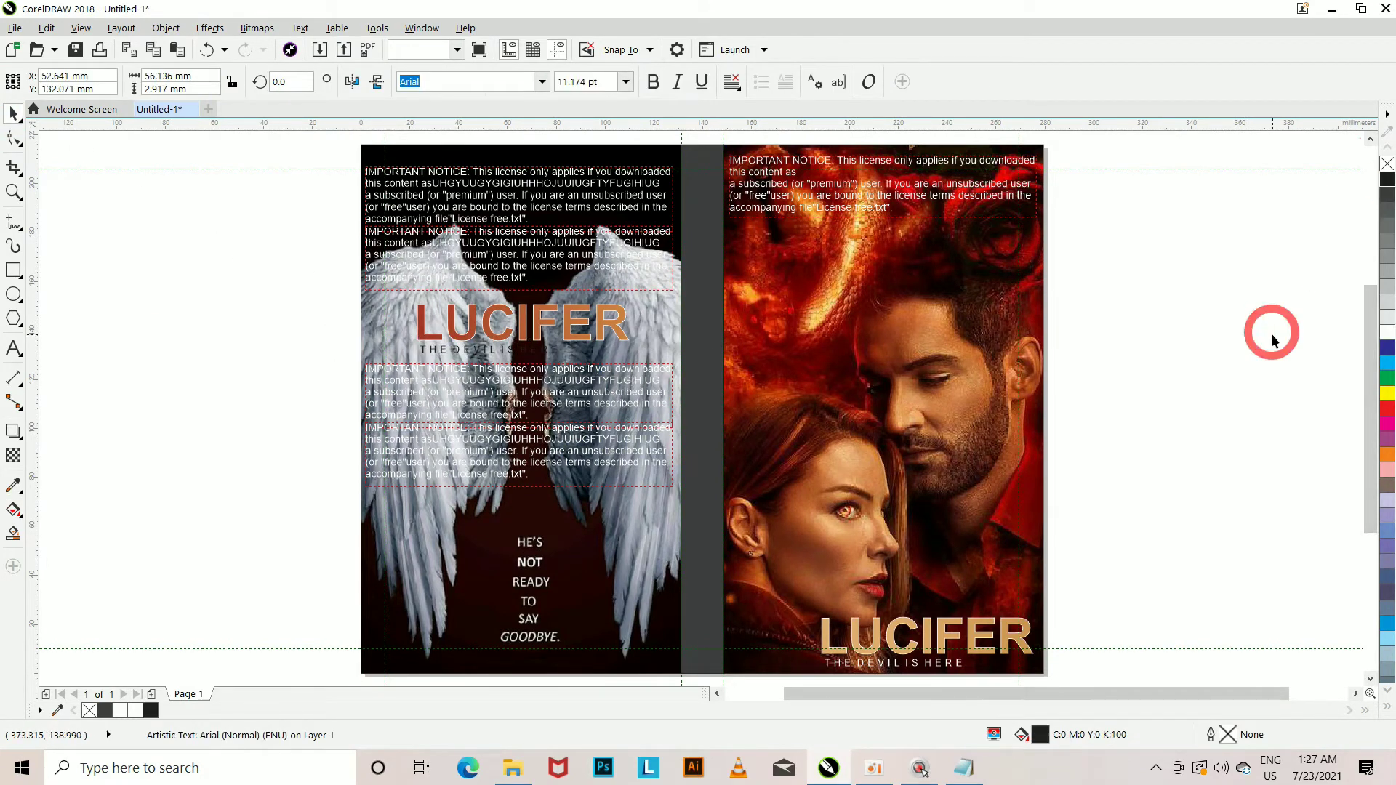
left_click(1387, 393)
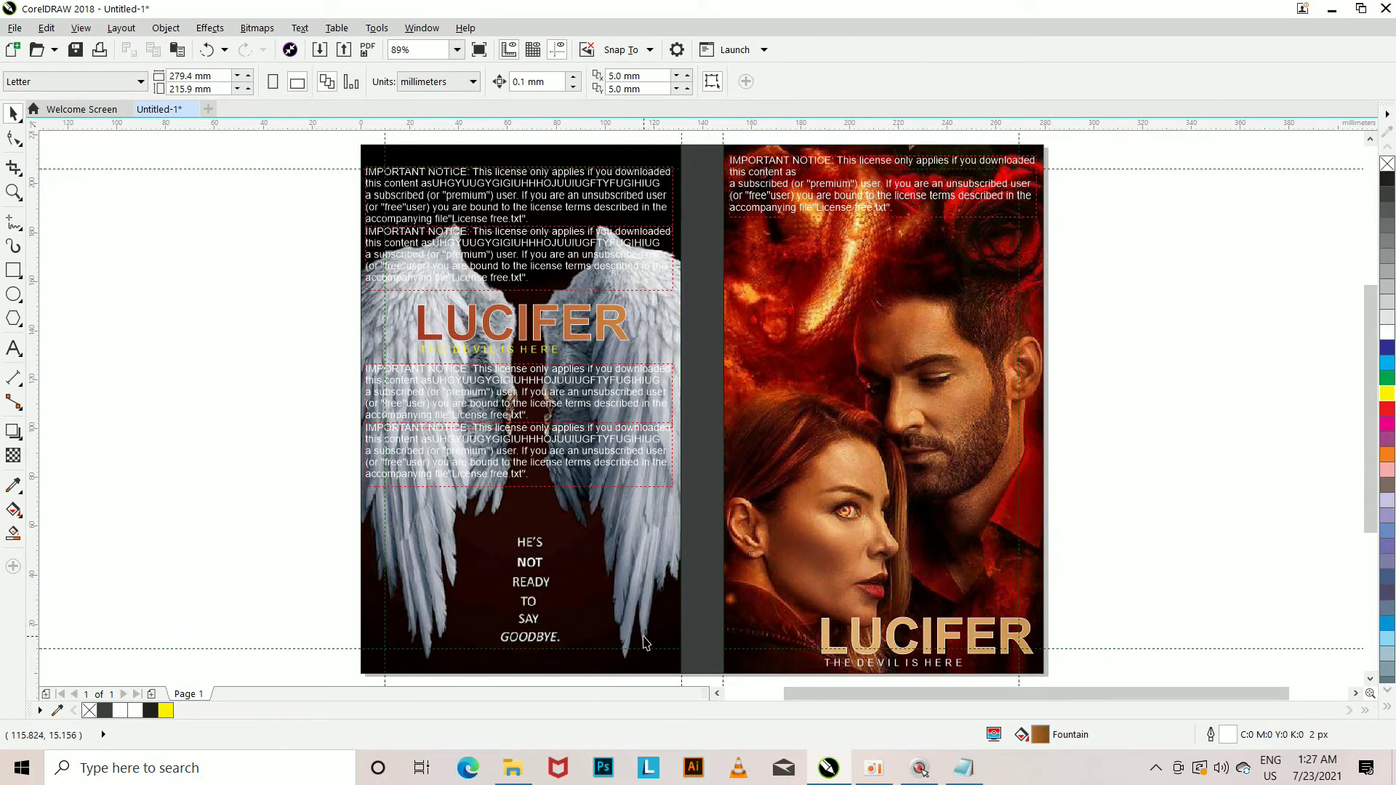
- Try placing a single copy of the lowest notice paragraph directly beneath it on the back cover
left_click(558, 436)
key("KP_Add")
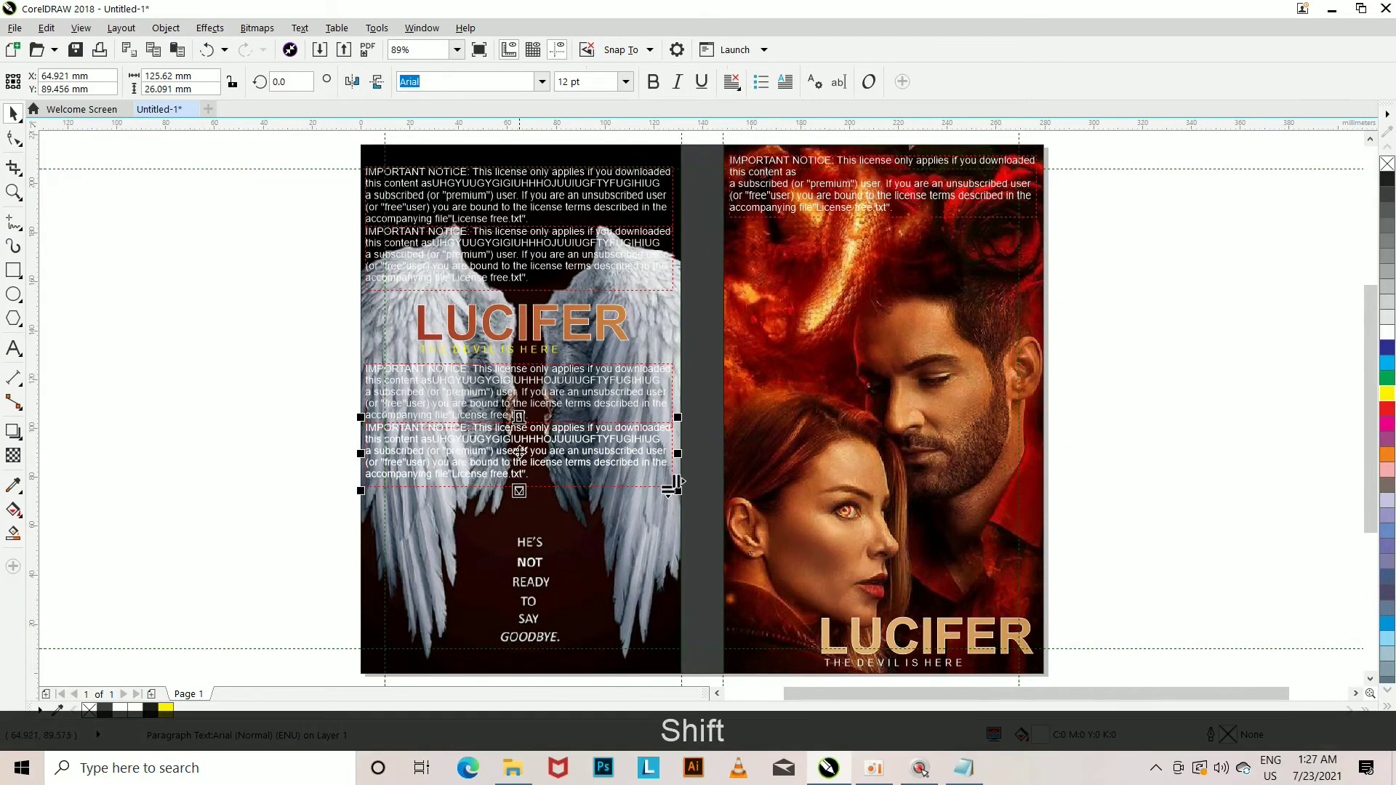
left_click_drag(518, 454, 517, 523)
left_click(1114, 586)
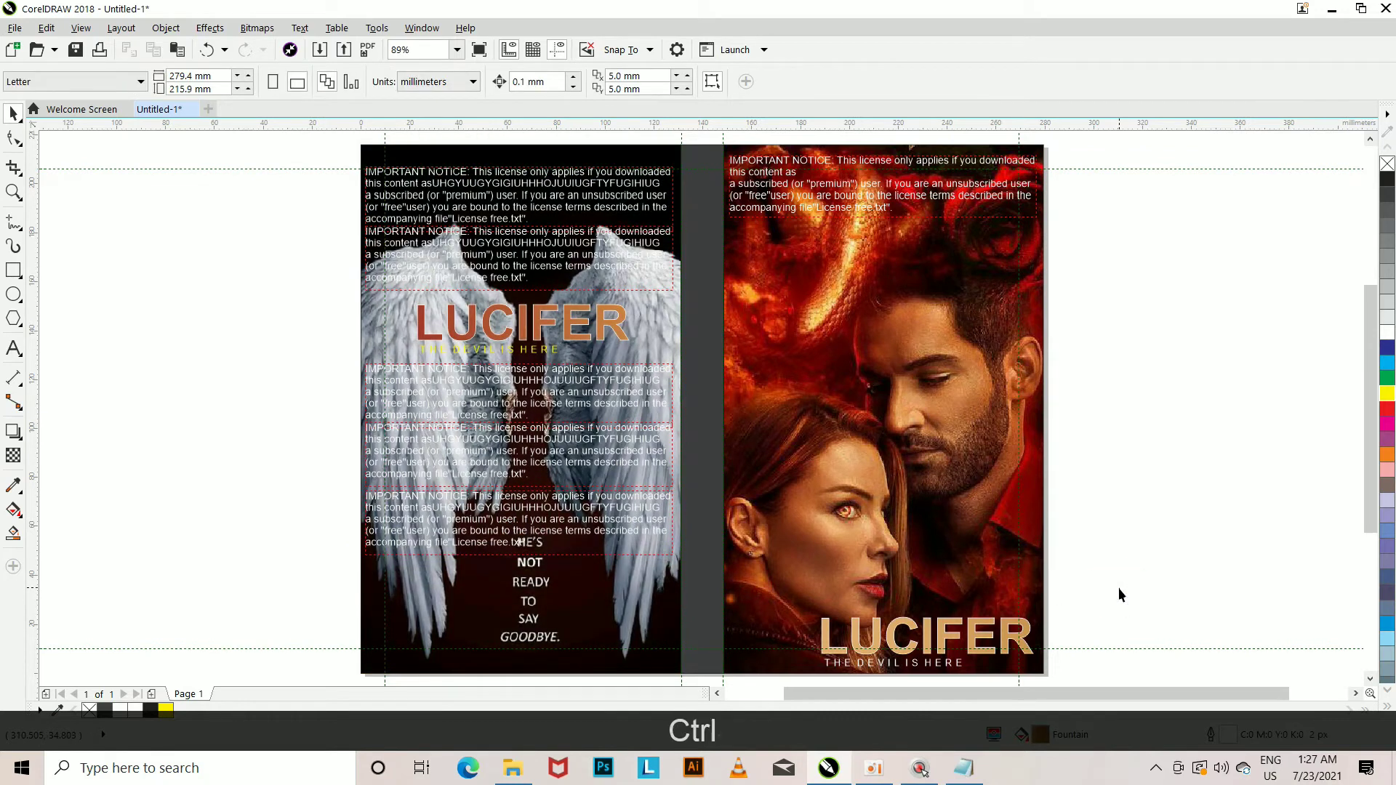
key("ctrl+z")
- Copy the two notice paragraphs under the back cover title to just below them and delete the leftover overlapping duplicate
left_click(574, 393, "shift")
key("KP_Add")
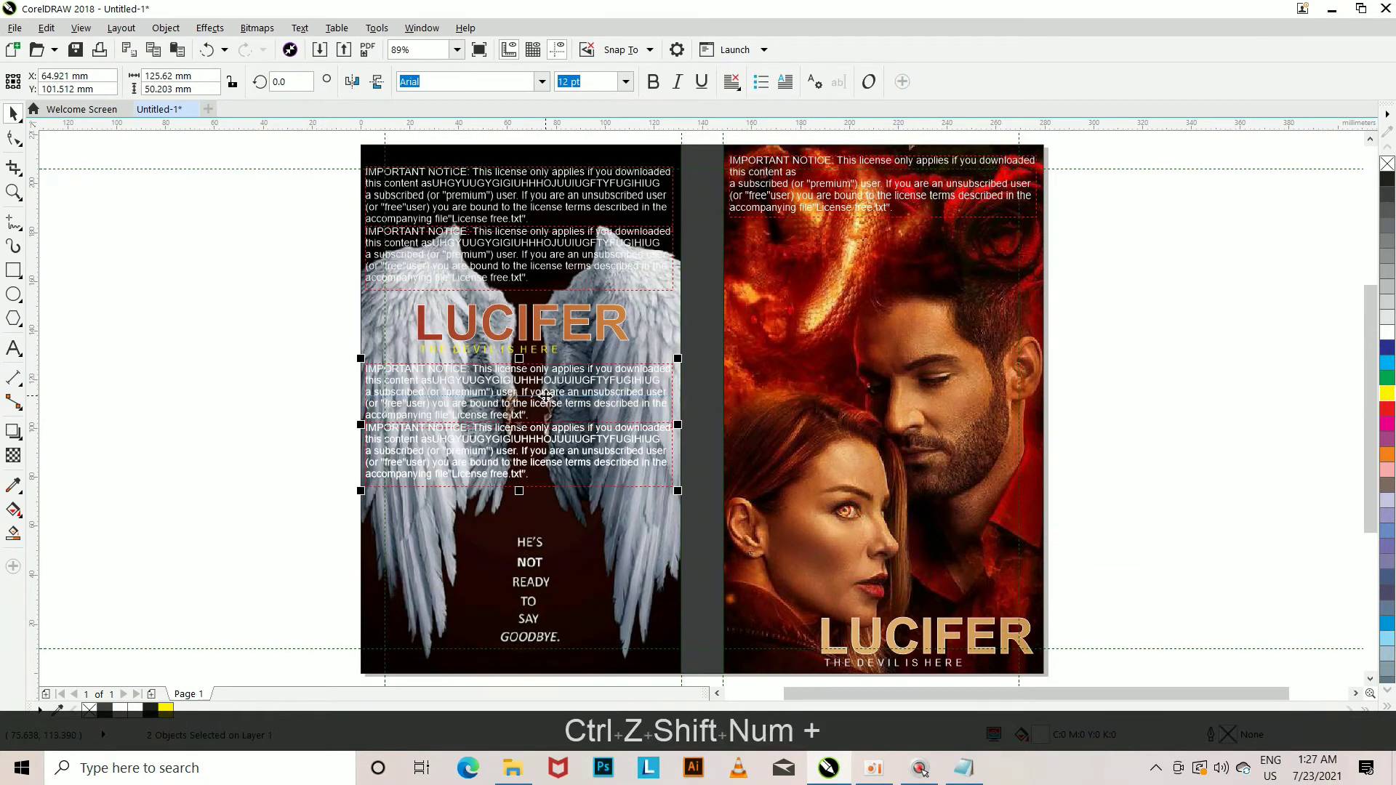
left_click_drag(515, 405, 511, 536)
left_click(571, 439, "shift")
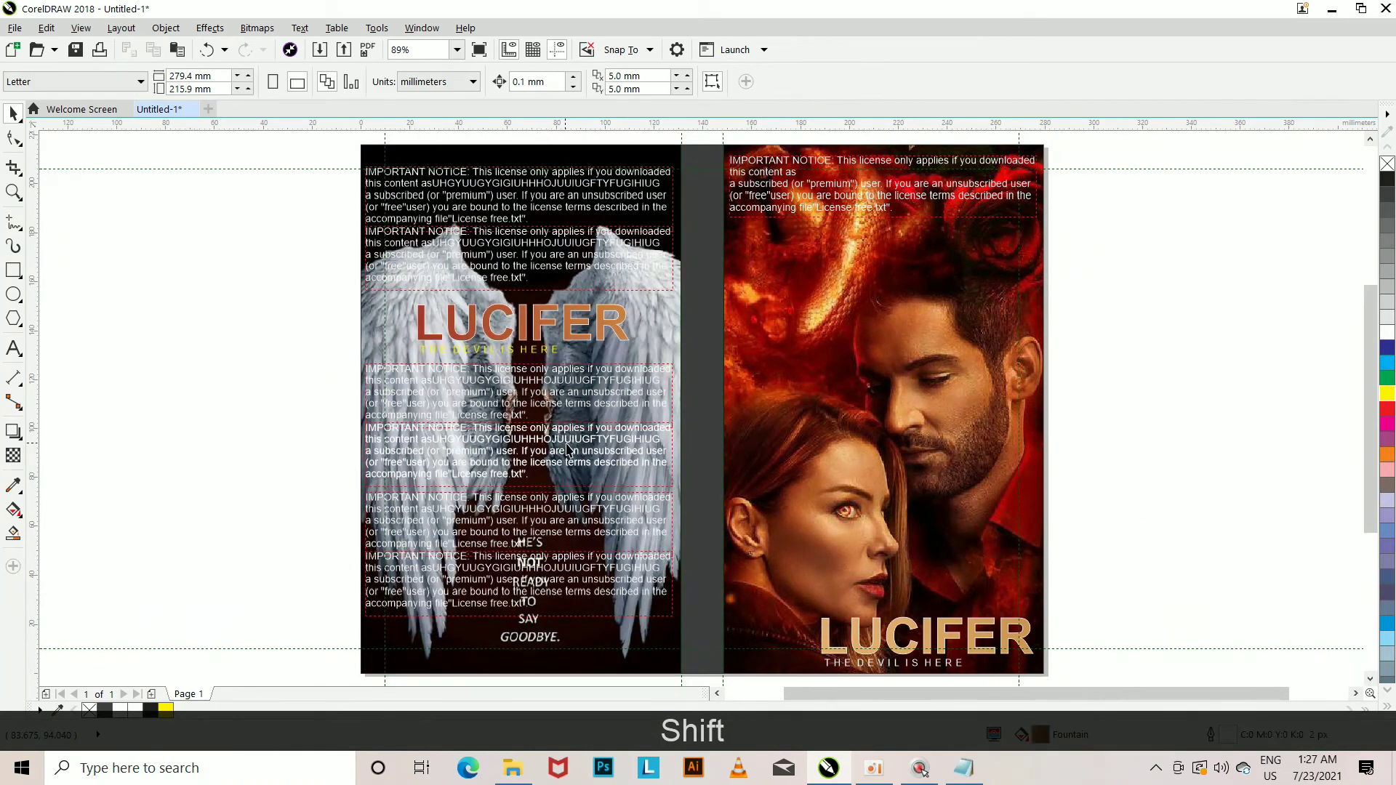
key("Delete")
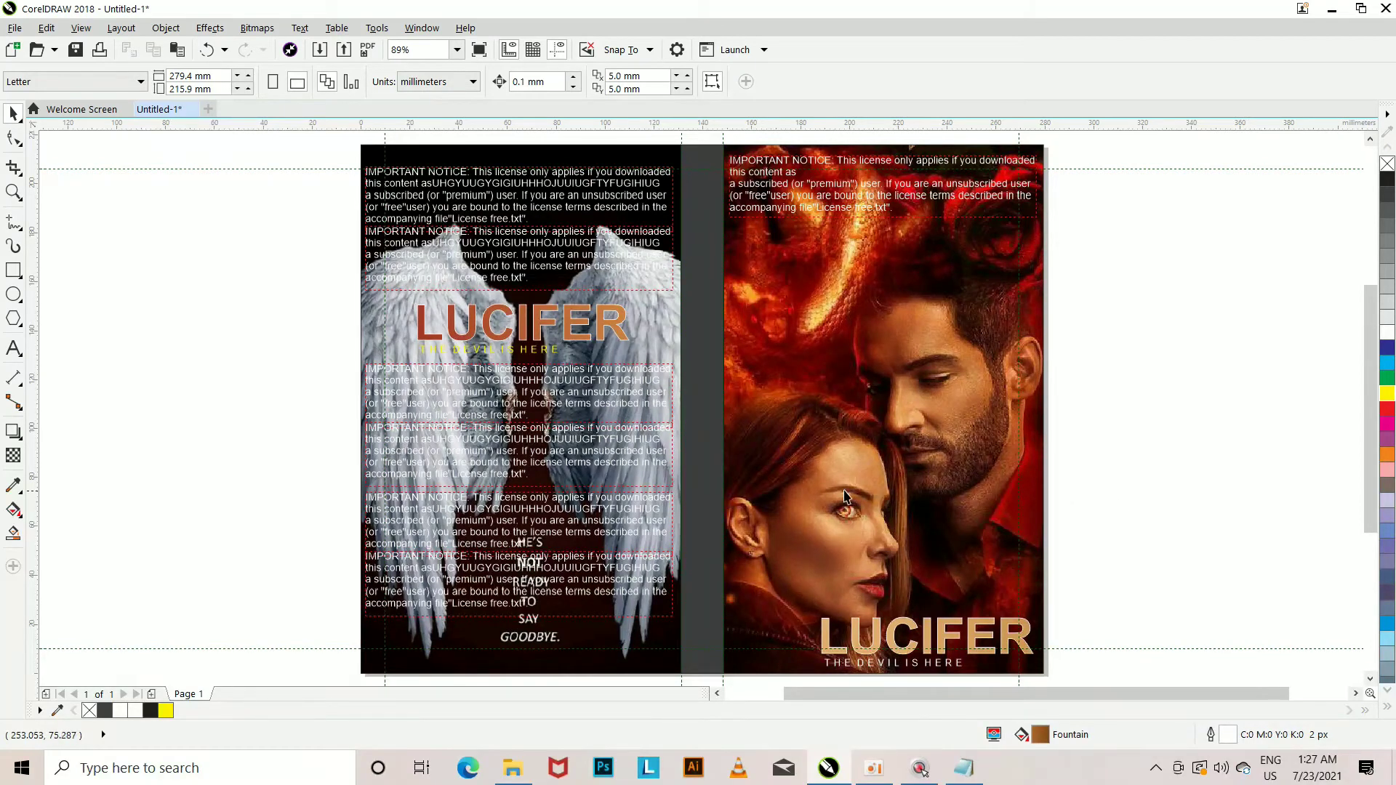
- Bring the blue winged-man poster from the Downloads folder in beside the front cover and scale it to about 73 mm wide
left_click(704, 429)
left_click(513, 768)
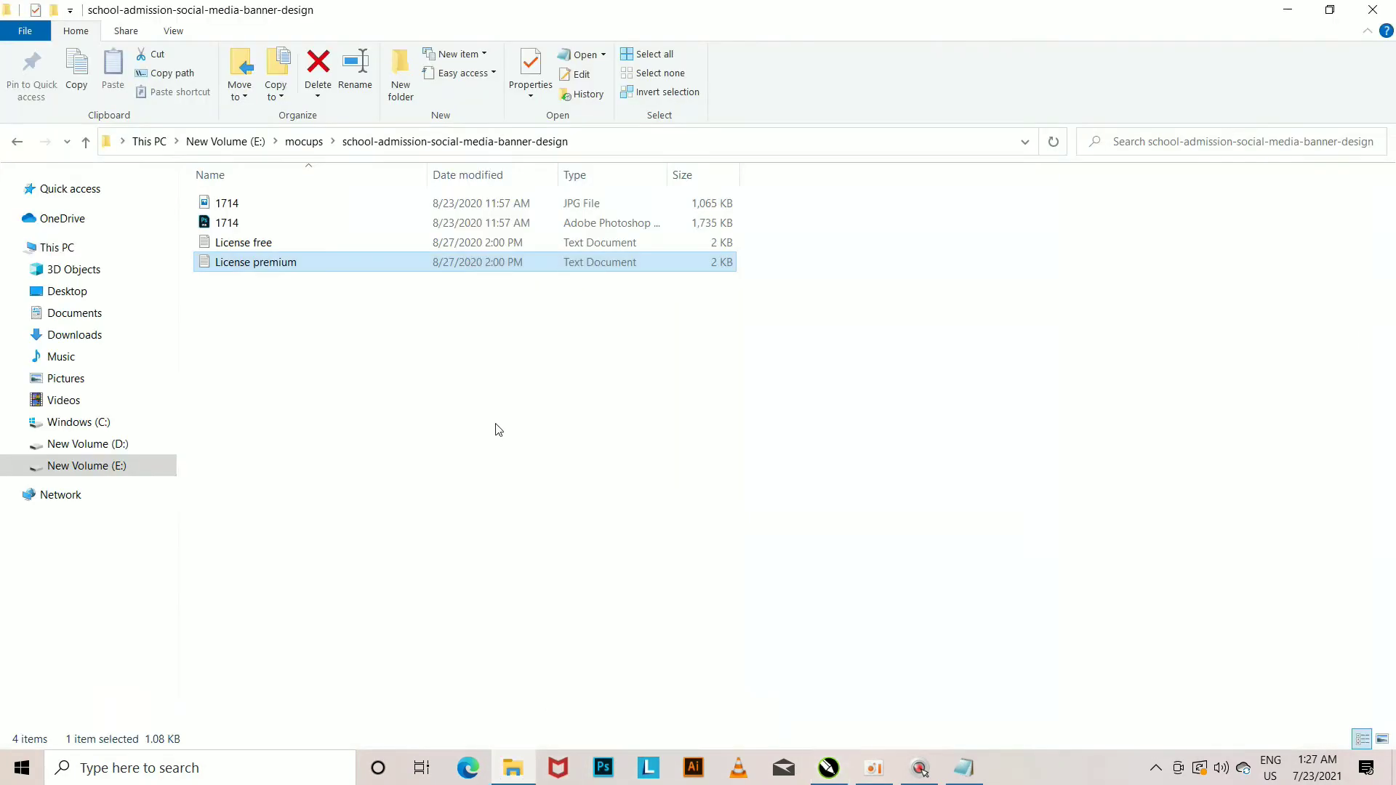
left_click(116, 336)
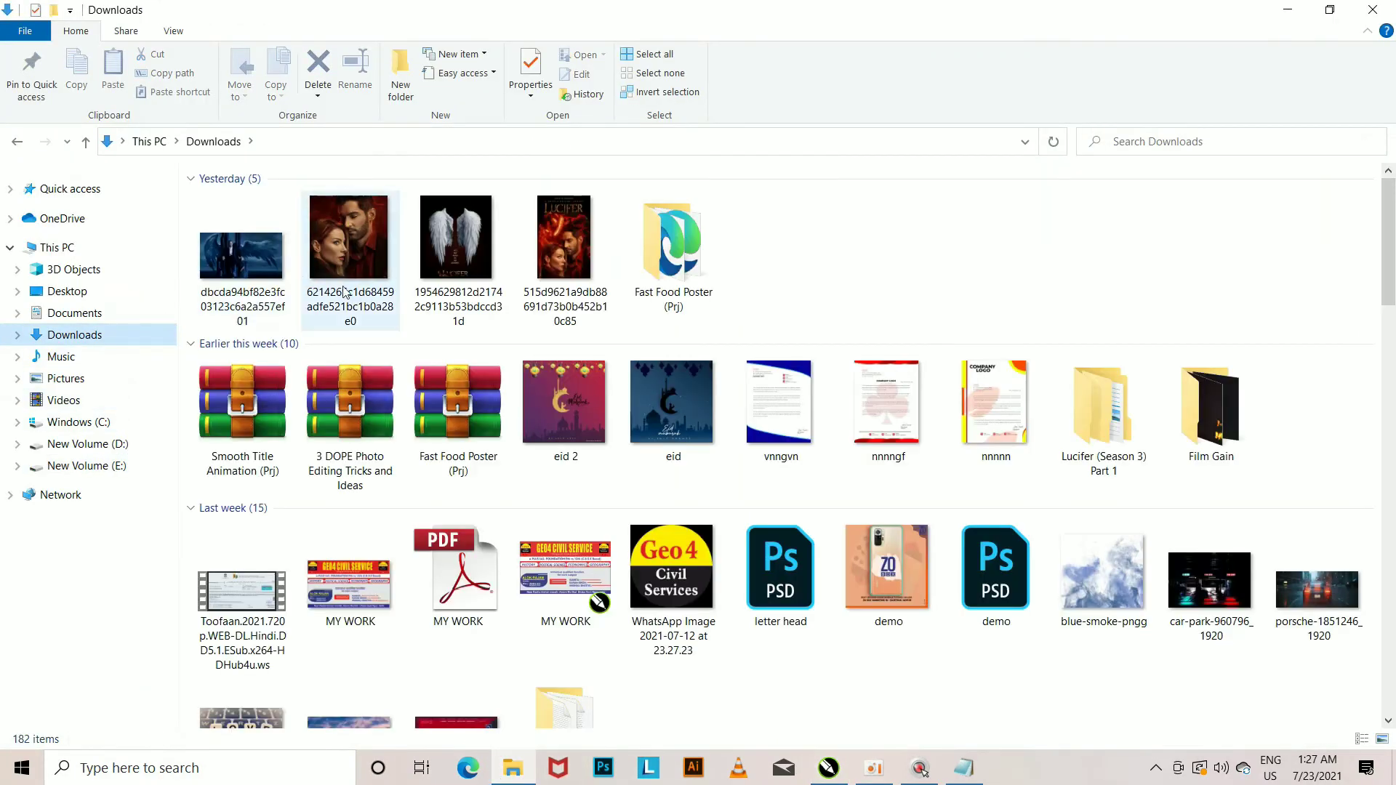
left_click_drag(246, 286, 1138, 456)
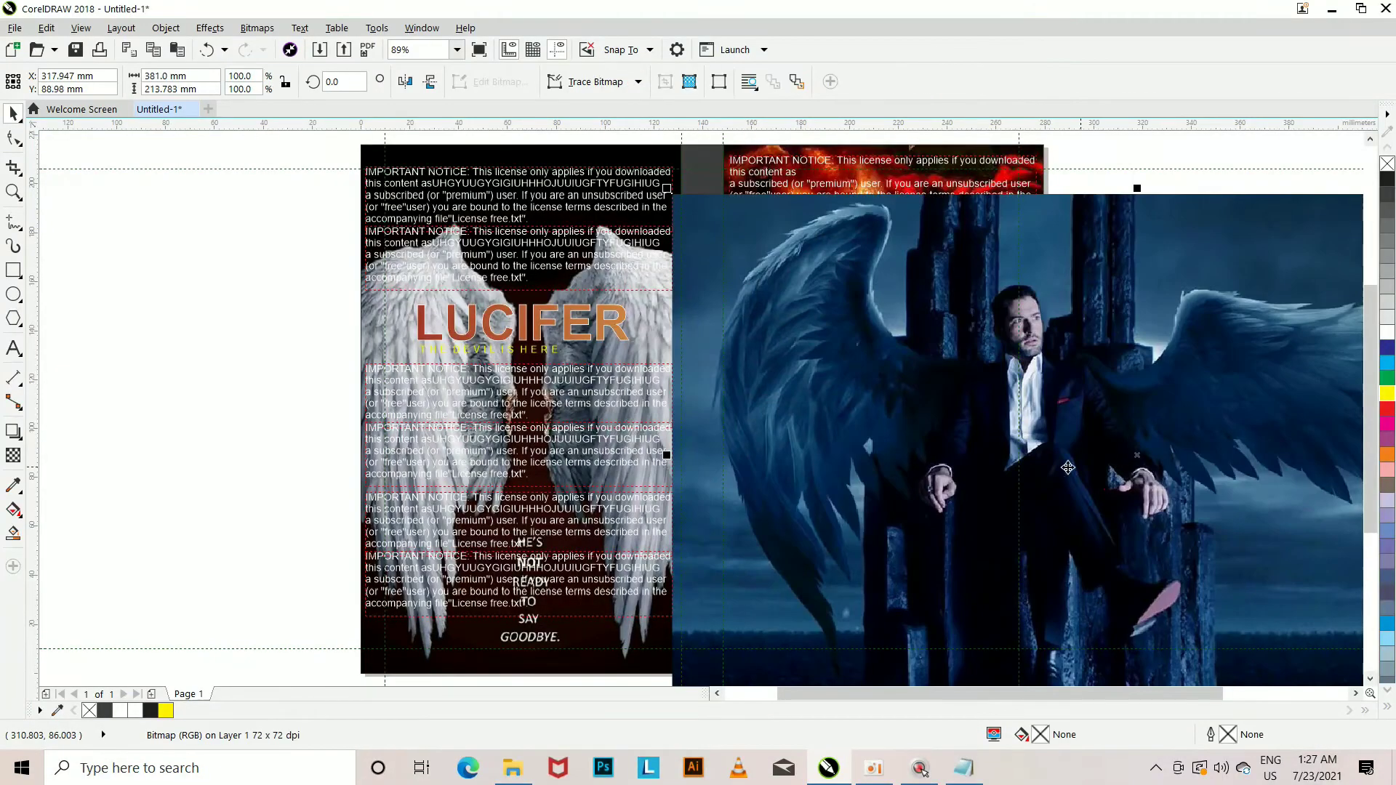
left_click_drag(667, 189, 1042, 400)
- Rotate the winged-man poster to about 270 degrees and PowerClip it inside the spine rectangle
left_click(1165, 474)
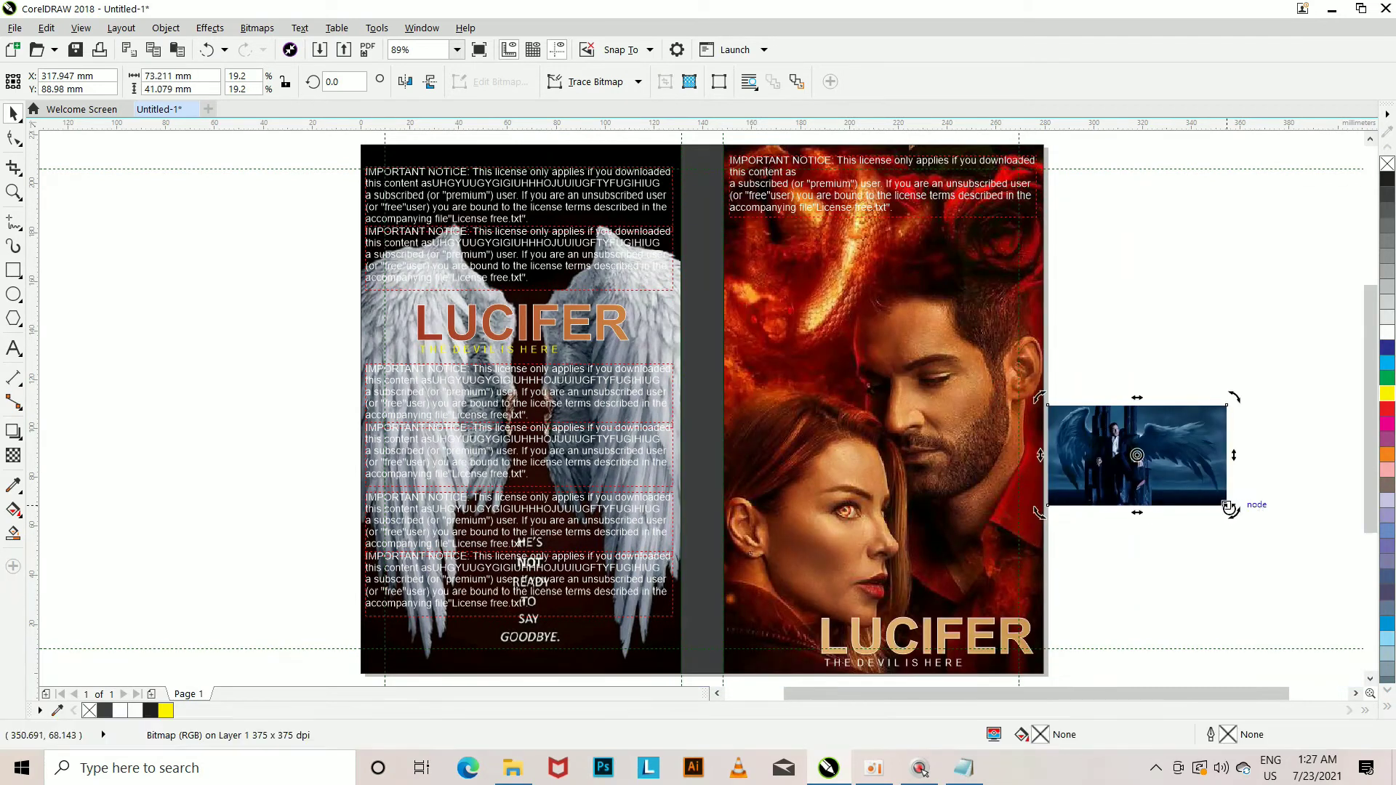
left_click_drag(1237, 514, 1076, 546)
right_click(1190, 499)
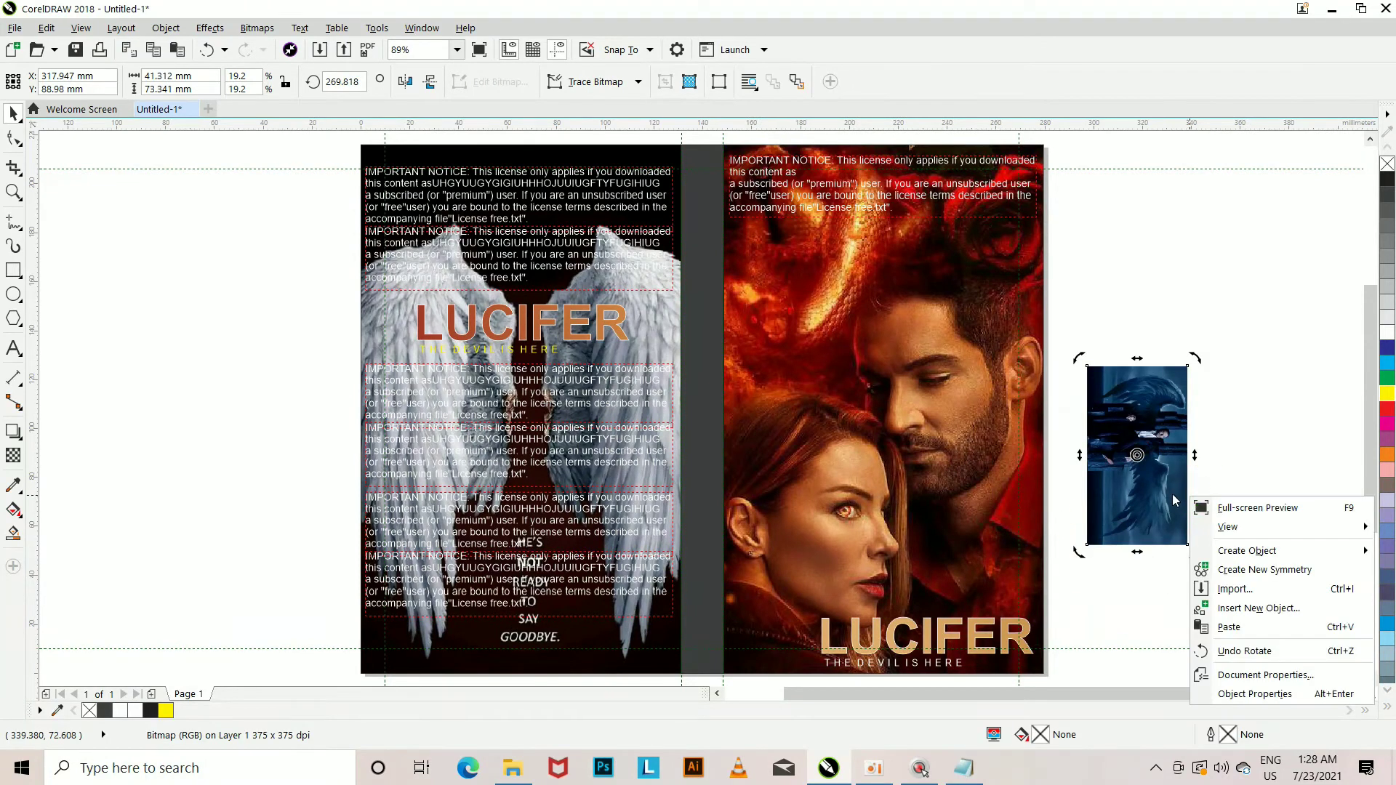
left_click(1143, 506)
right_click(1143, 505)
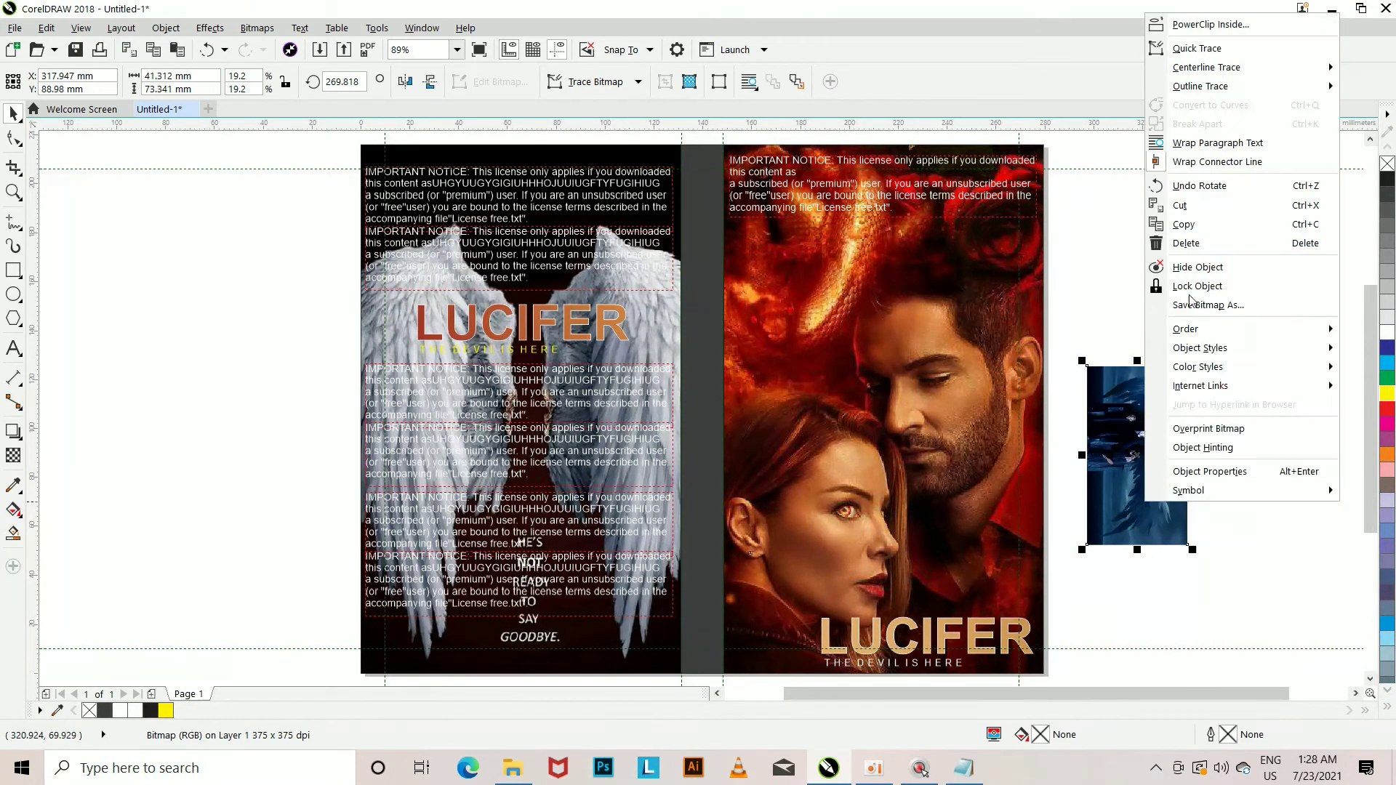
left_click(1192, 21)
left_click(701, 398)
- Enlarge the poster clipped in the spine to about 136 by 241 mm and shift it toward the back cover
key("ctrl+minus")
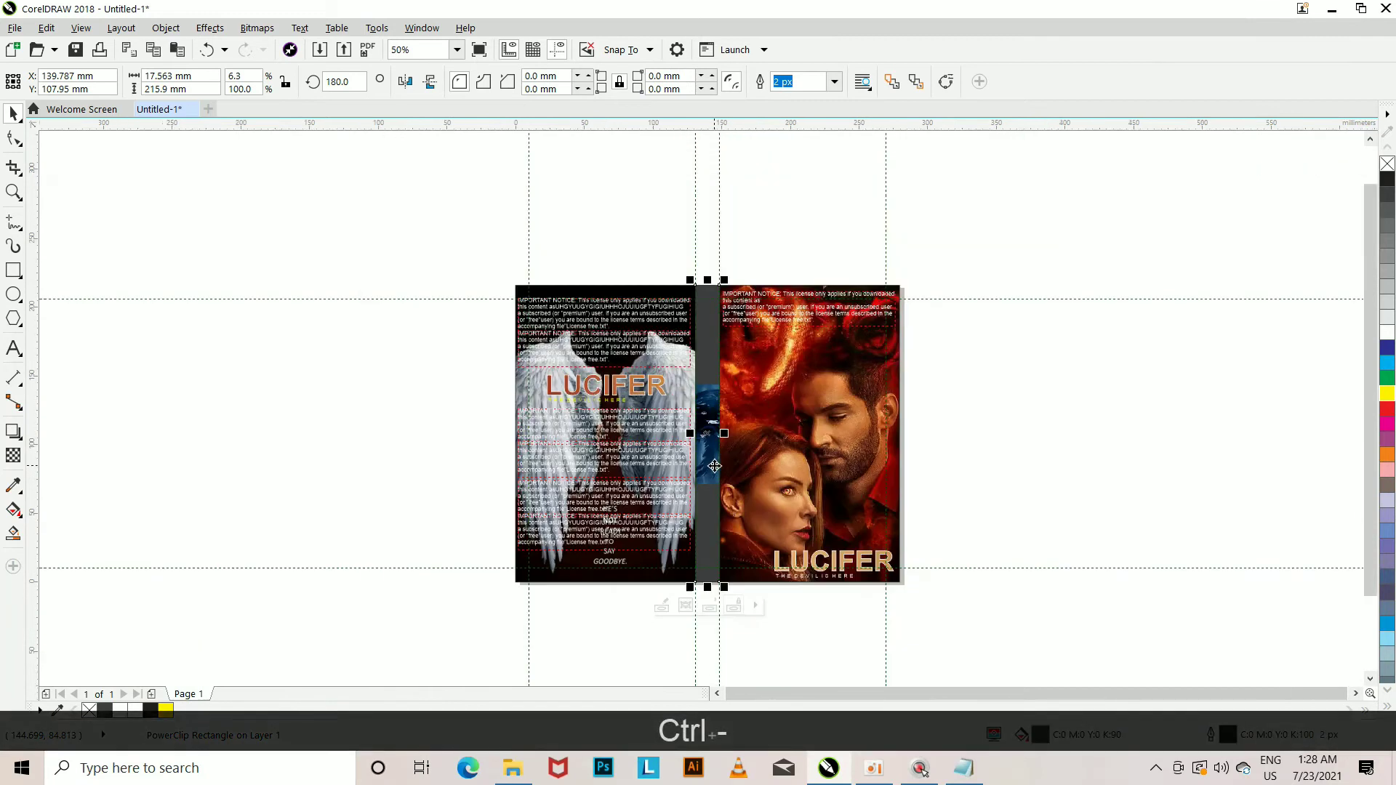
left_click(686, 605)
left_click_drag(731, 502, 804, 608)
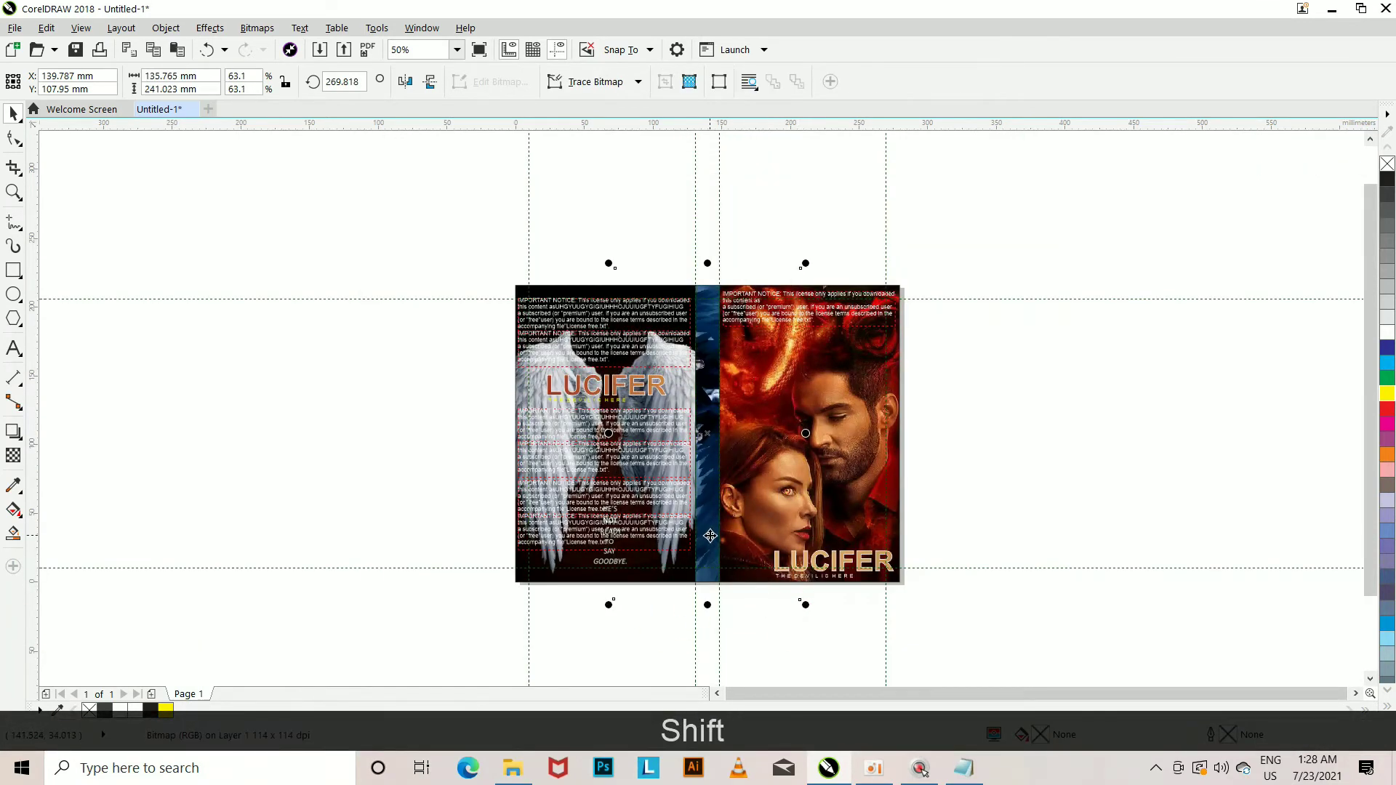
left_click_drag(705, 435, 651, 423)
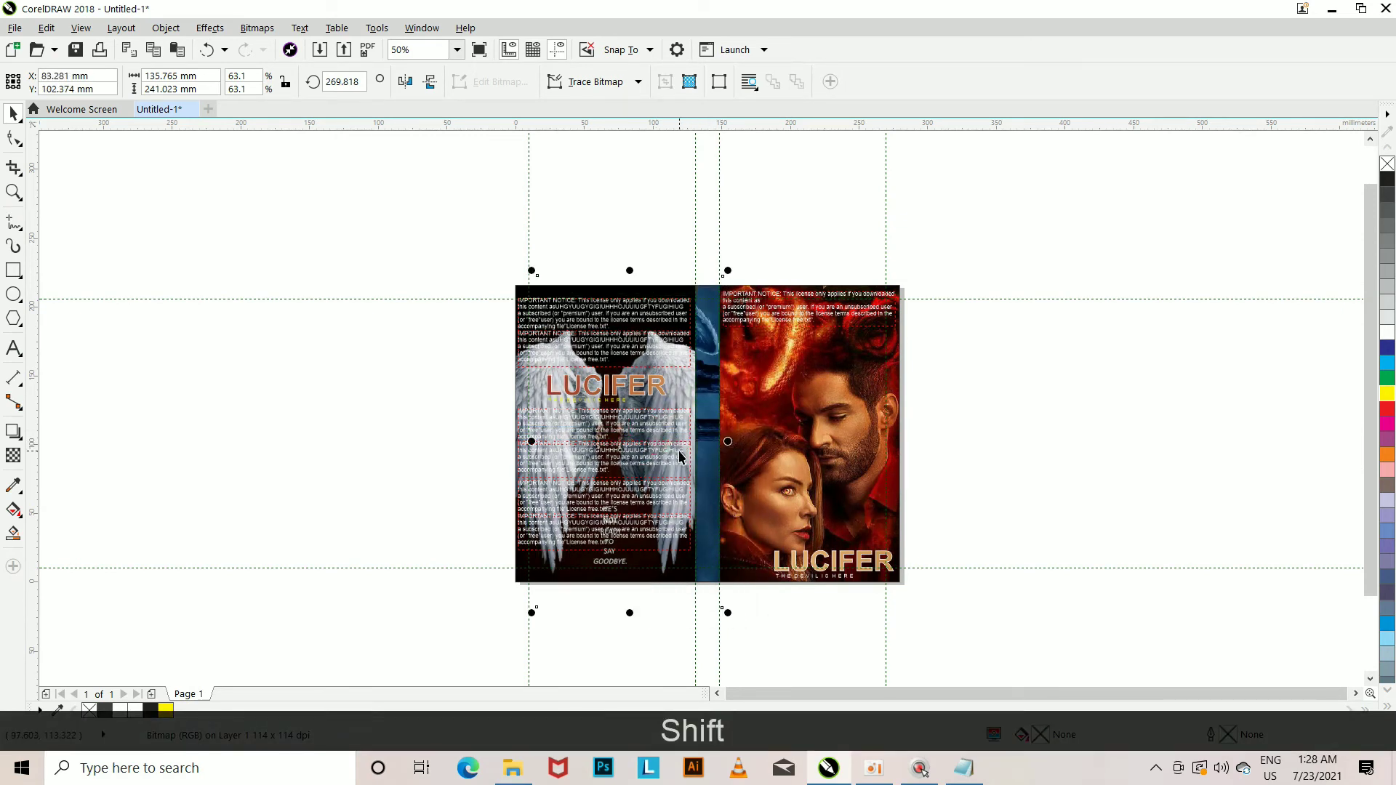
- Reposition the clipped poster inside the spine so the winged man's face falls within the narrow strip
left_click(625, 447)
key("ctrl+z")
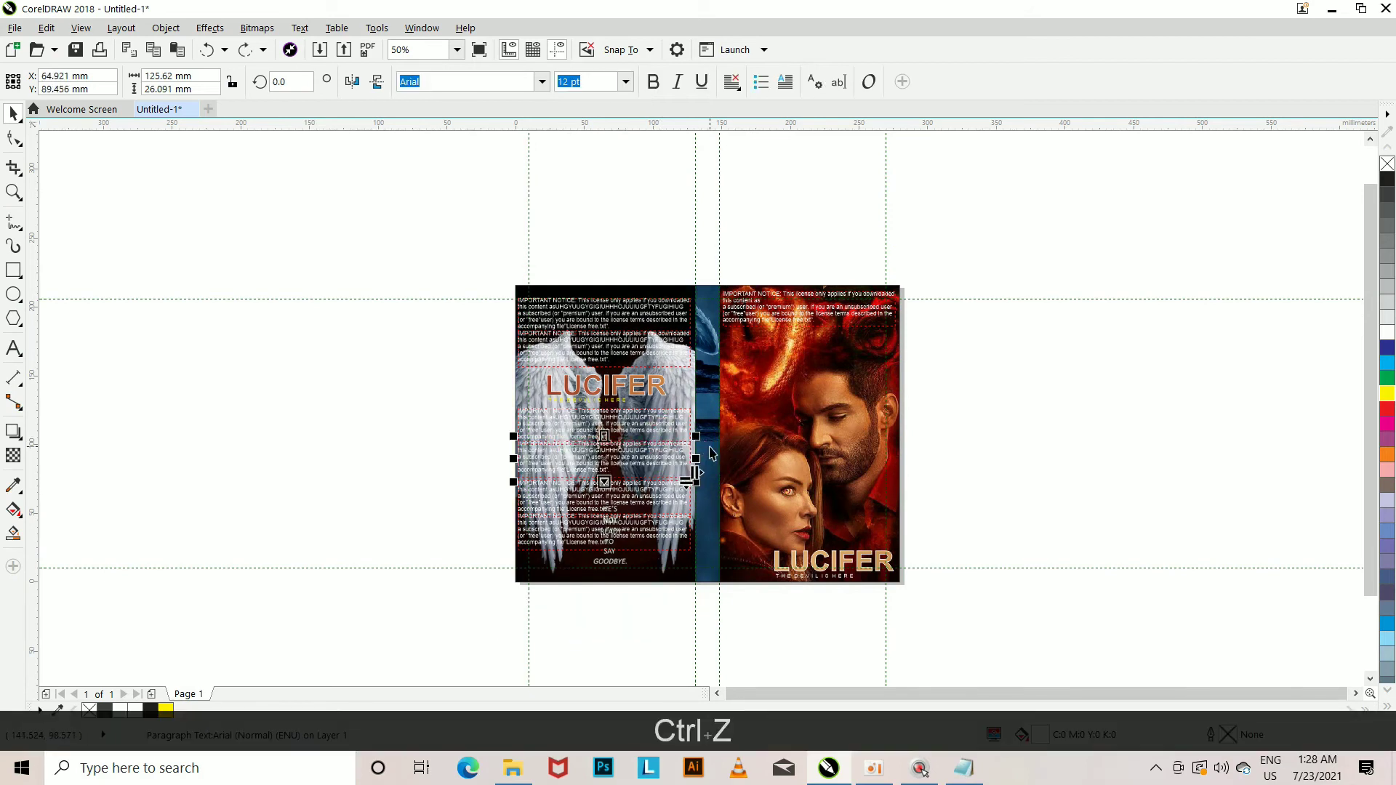
left_click(711, 453)
left_click(684, 605)
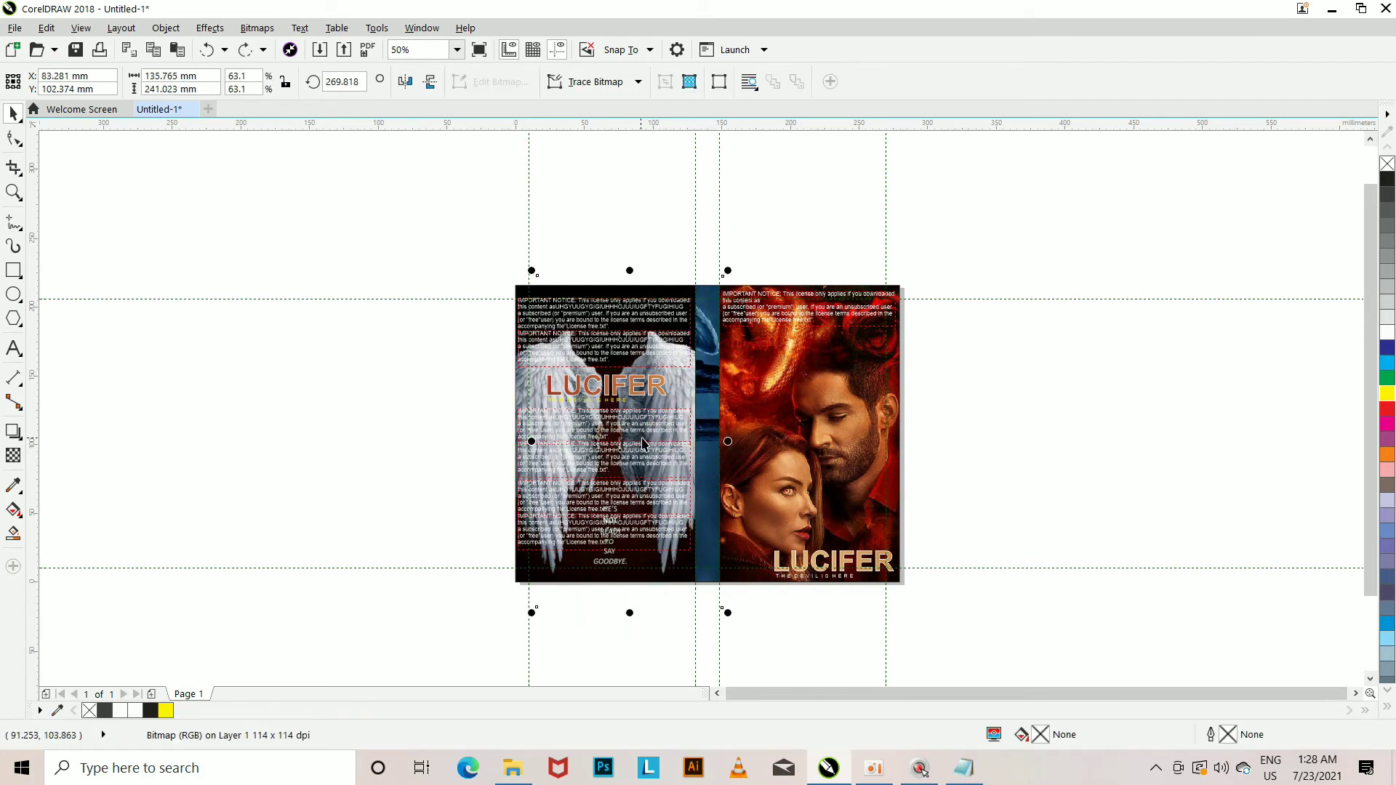
left_click(733, 446, "shift")
left_click(715, 493)
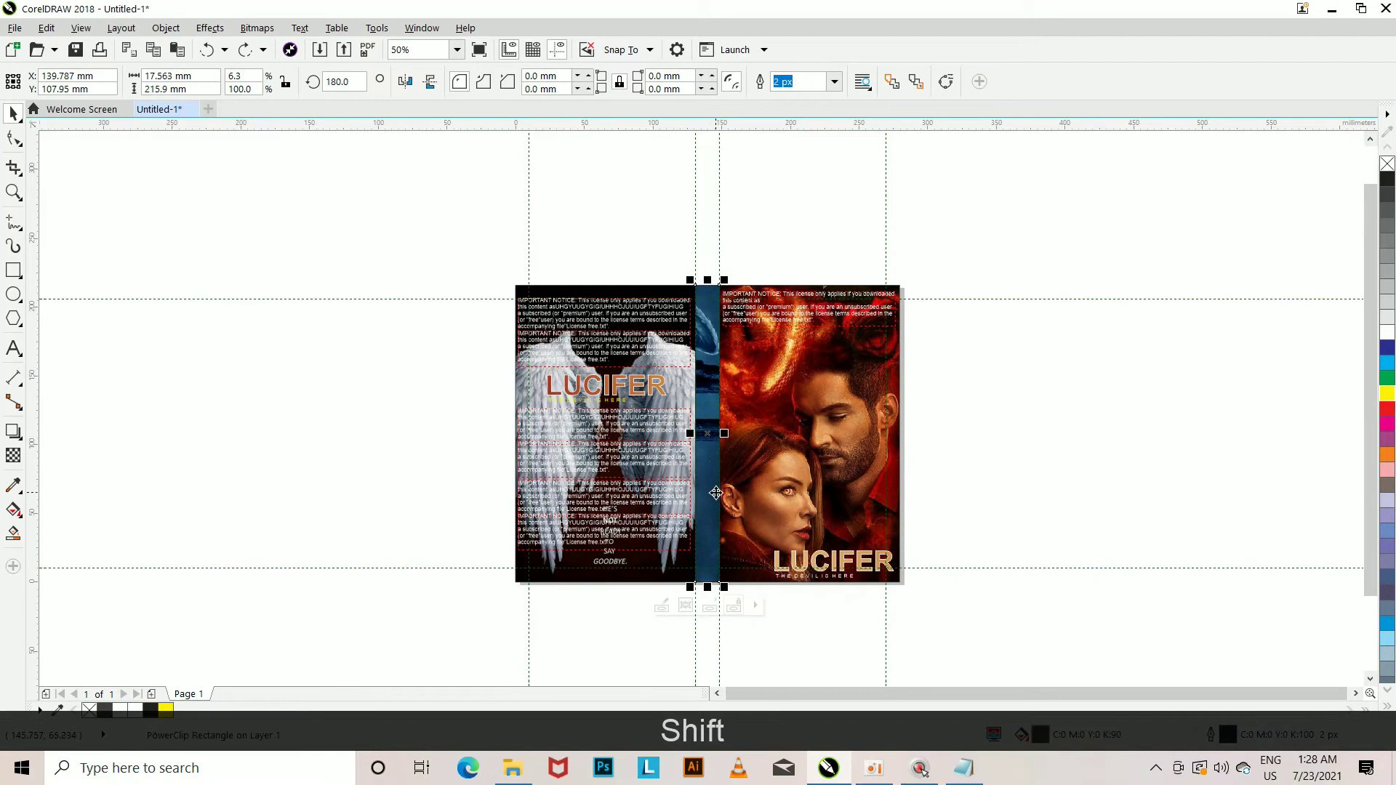
left_click(685, 605)
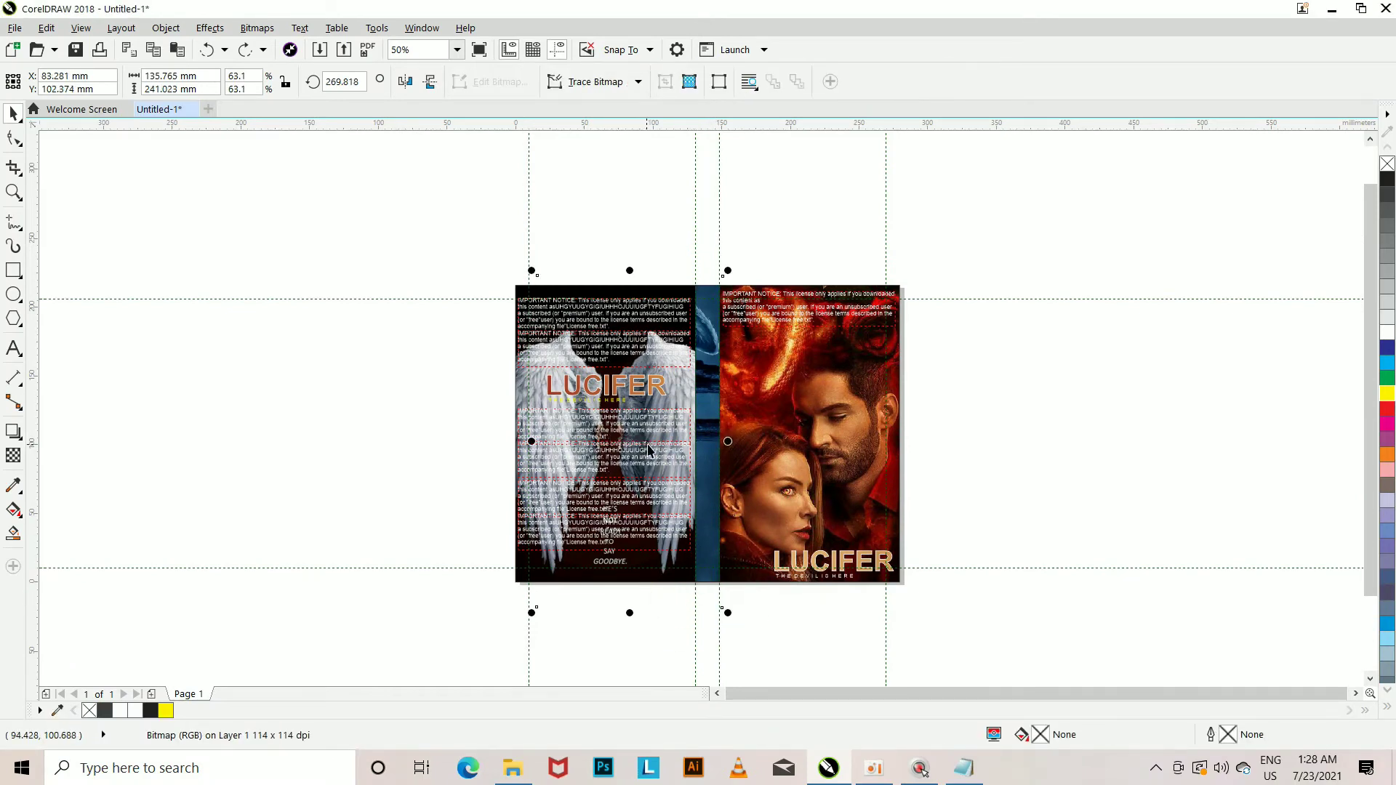
left_click(630, 443, "shift")
left_click(705, 458)
left_click(685, 605)
mouse_move(651, 447)
left_mouse_down()
mouse_move(672, 441)
mouse_move(653, 438)
left_mouse_up()
left_click(1009, 537)
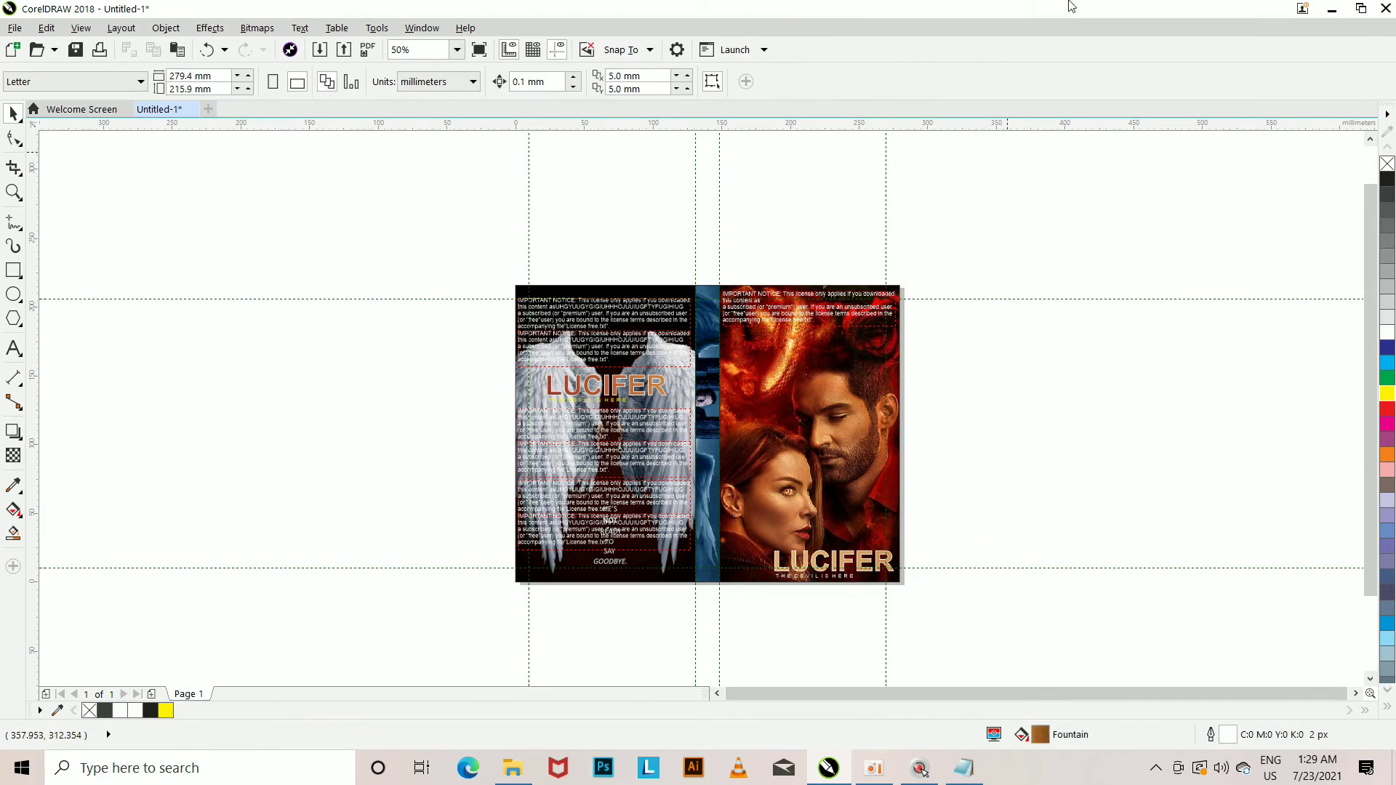
- Duplicate the front cover's LUCIFER title and place the copy on the empty area beside the front cover
left_click(456, 49)
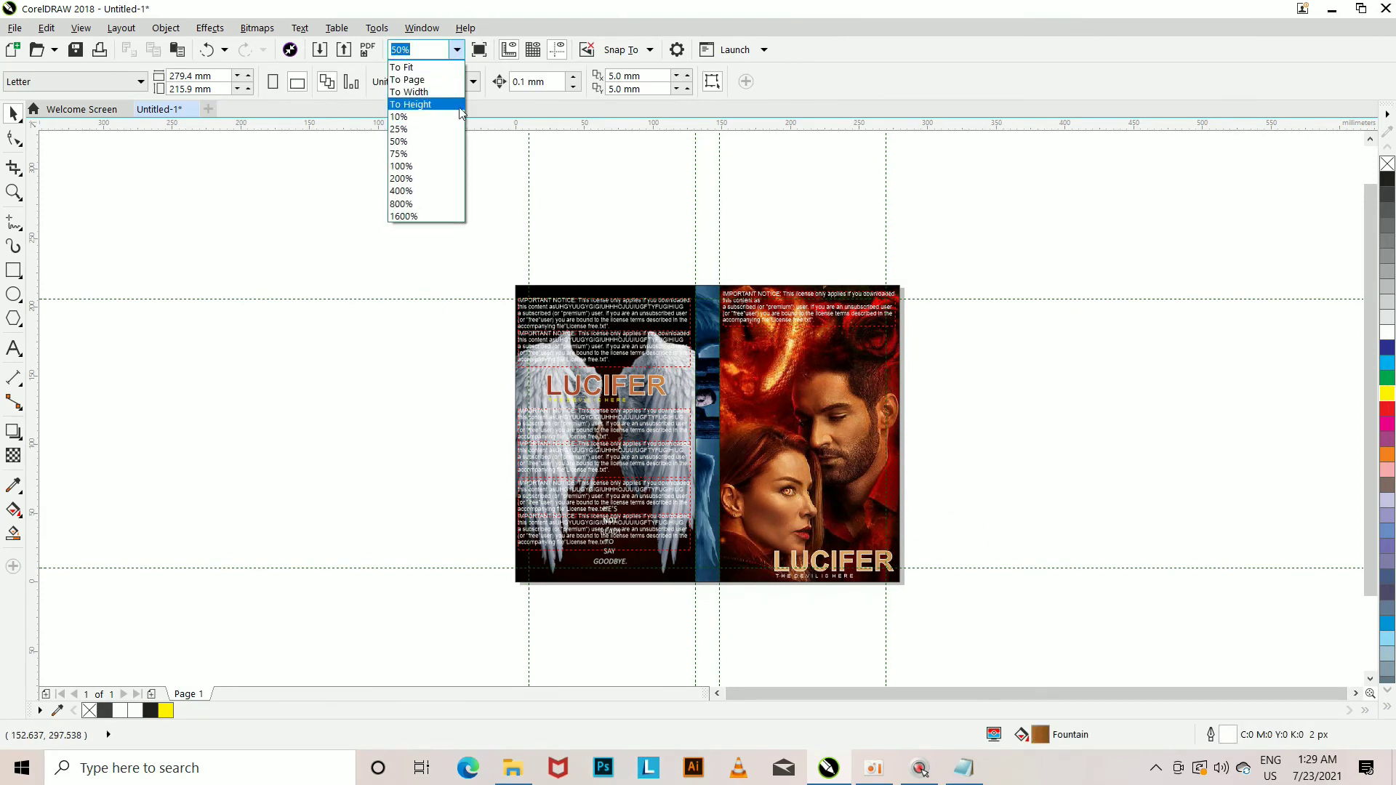
left_click(418, 106)
left_click(1008, 640)
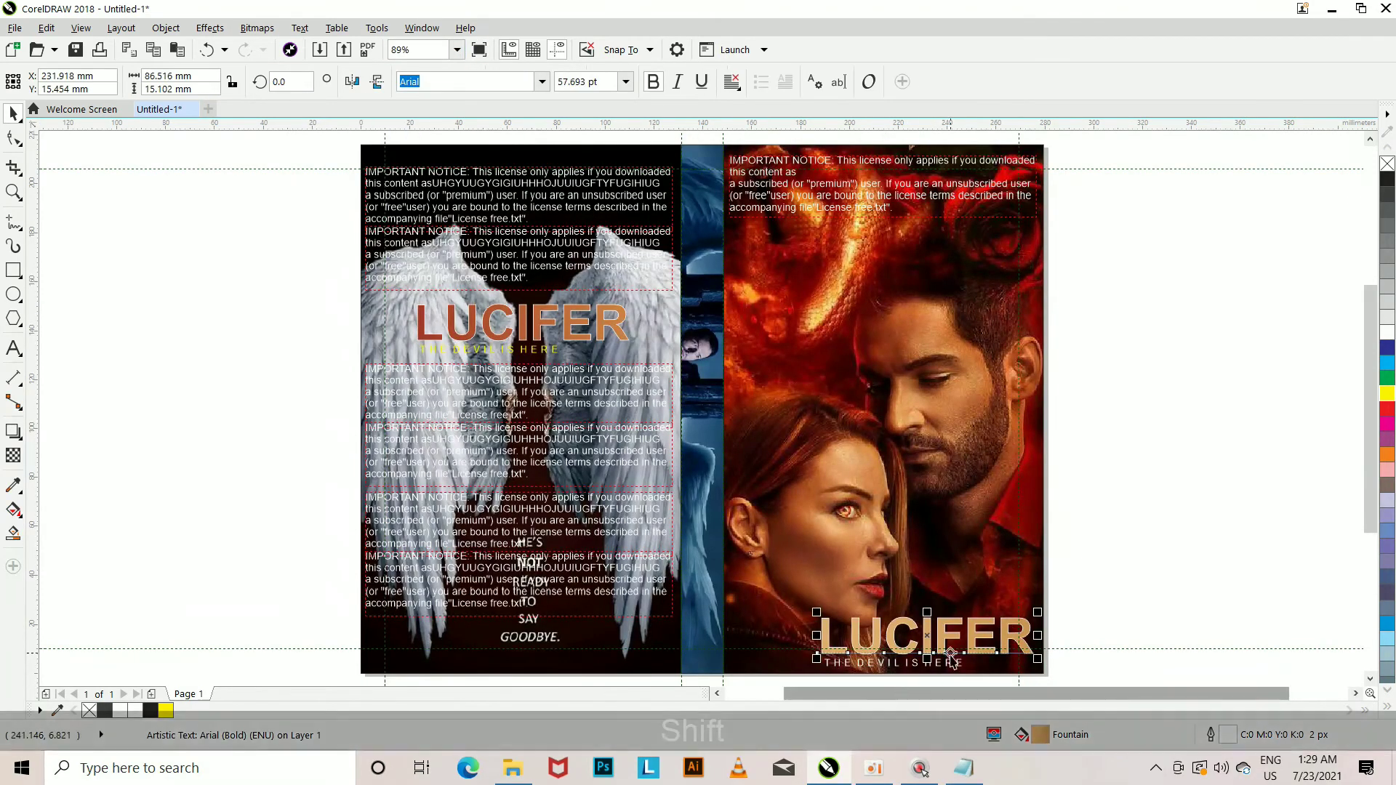
key("KP_Add")
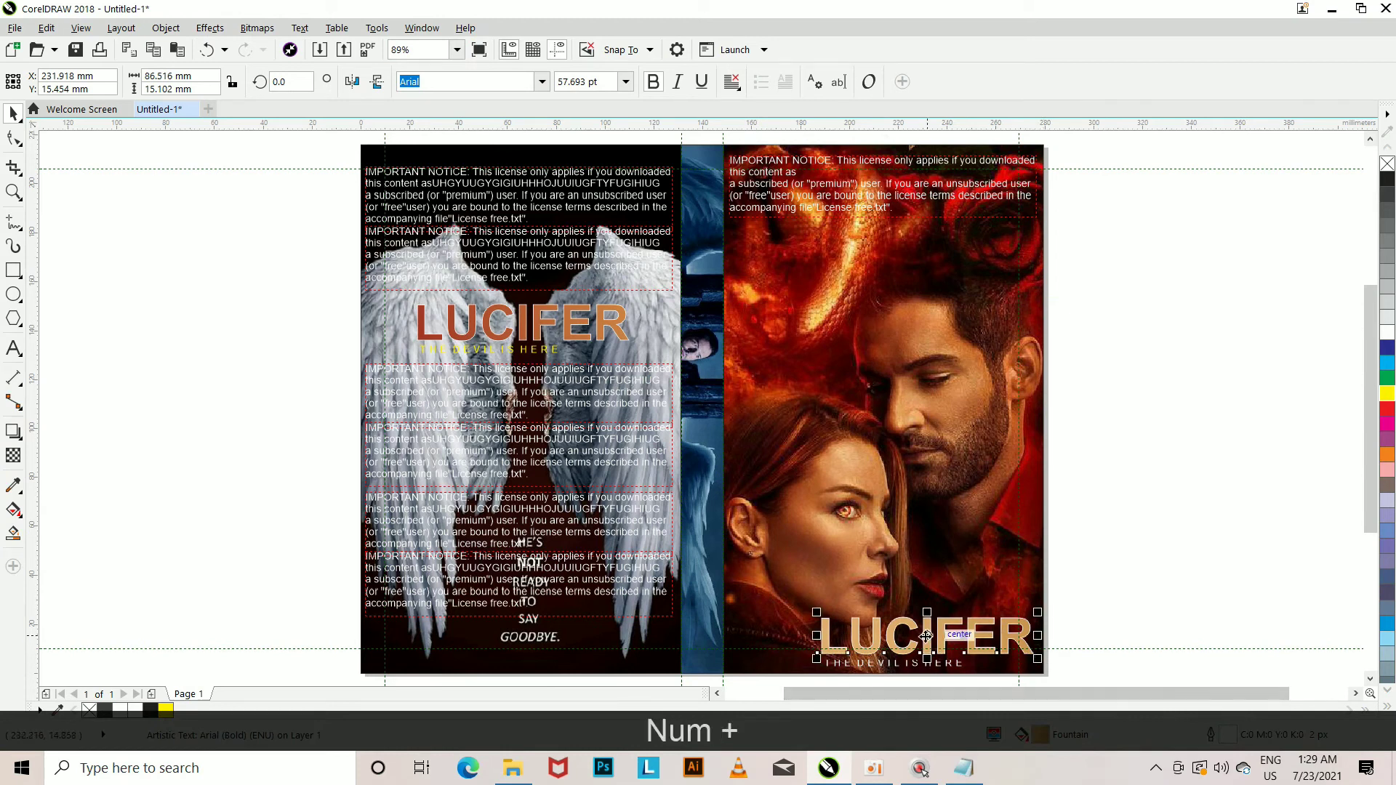
left_click_drag(935, 636, 1156, 405)
- Try rotating the title copy freehand to about 270 degrees and deleting it
left_click(1240, 415)
left_click_drag(1261, 428, 1137, 543)
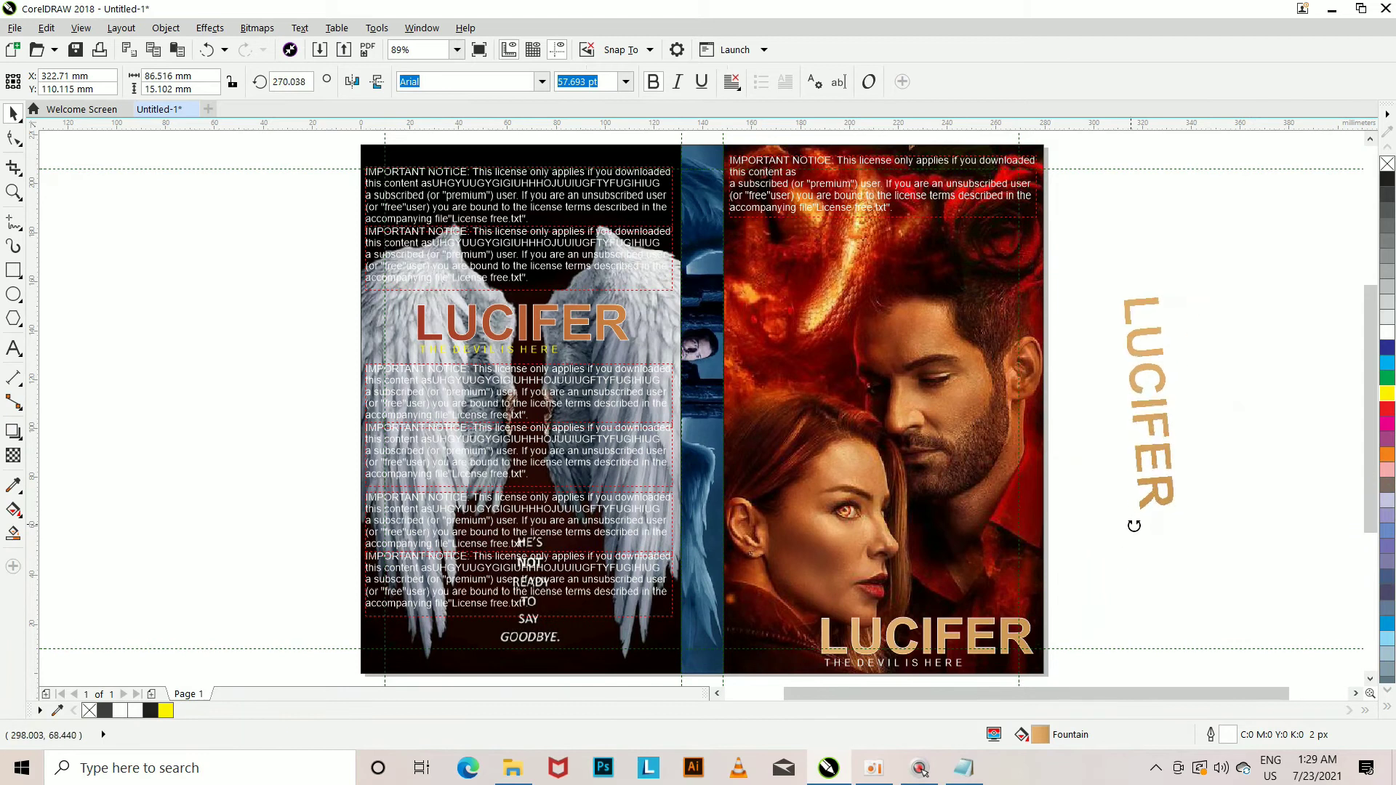
key("ctrl+z")
key("Delete")
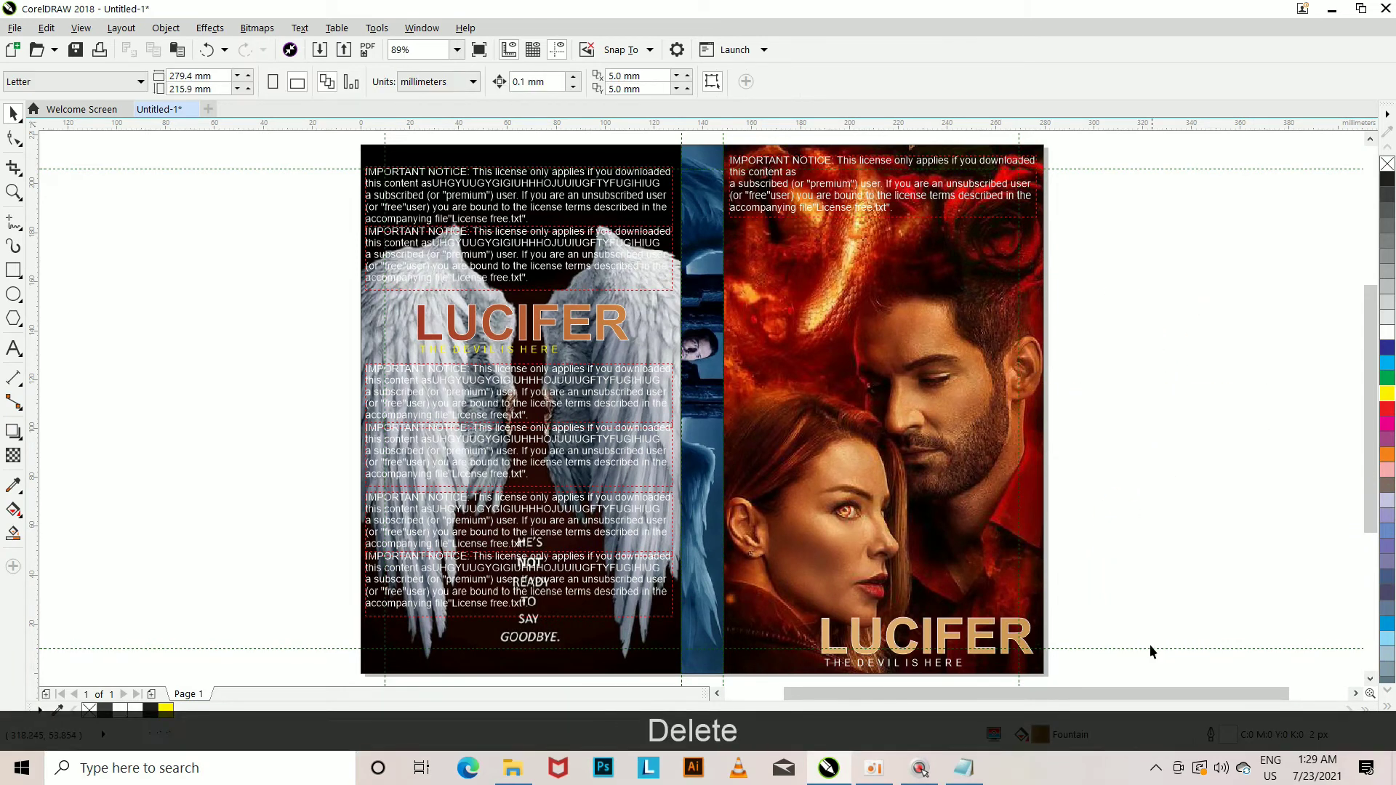
key("ctrl+z")
- Set the title copy's rotation angle to 90 degrees
left_click(298, 86)
key("BackSpace")
key("BackSpace")
key("BackSpace")
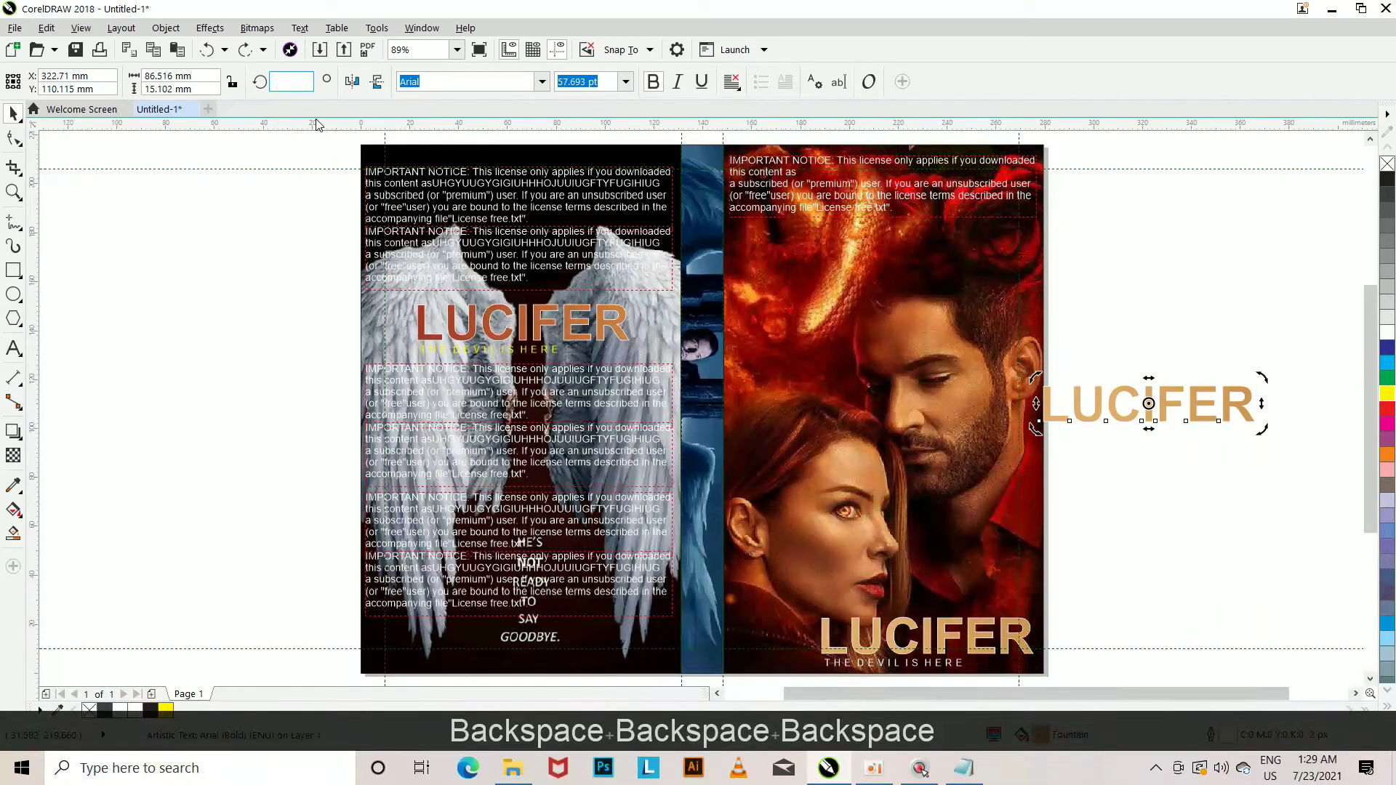
type("90")
key("Return")
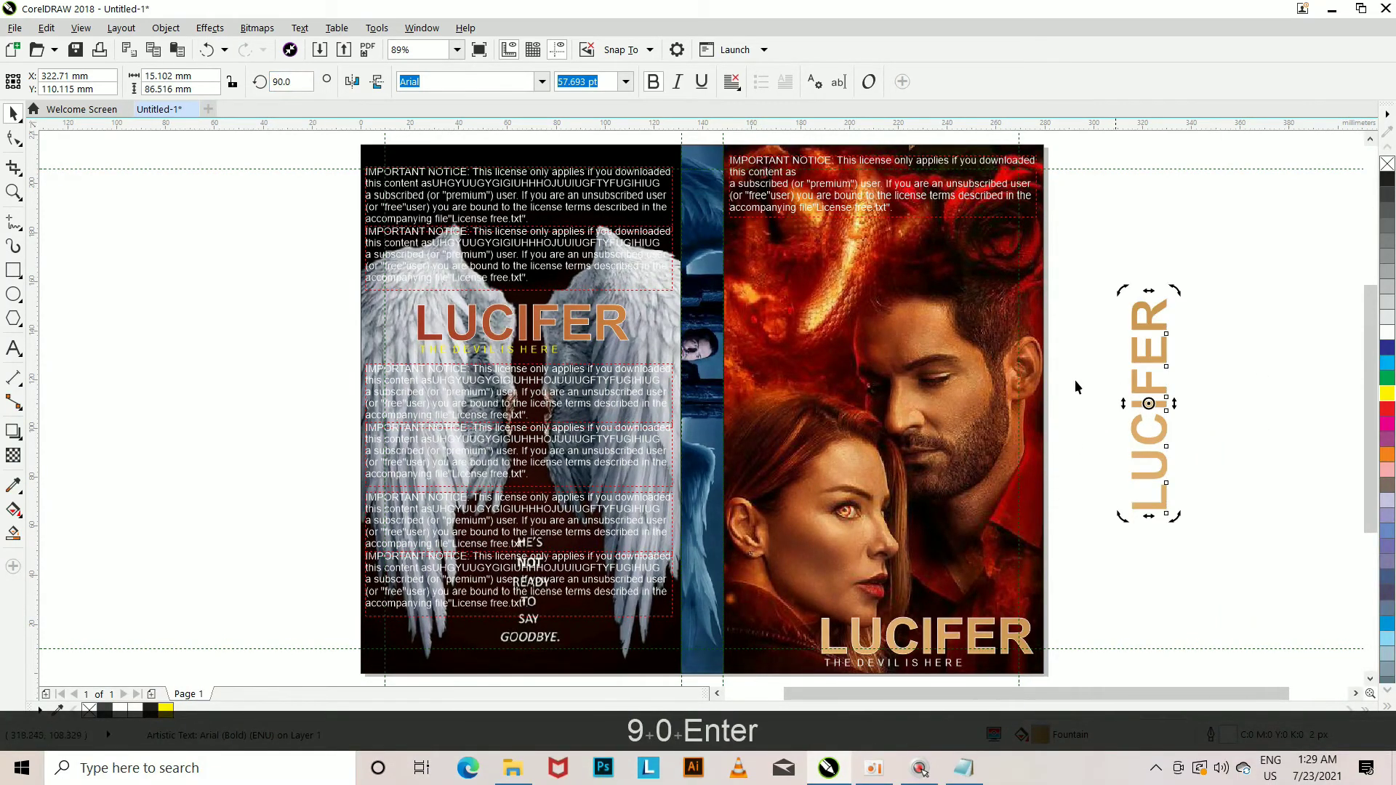
- Try mirroring the rotated title copy horizontally and vertically
left_click(352, 82)
left_click(352, 82)
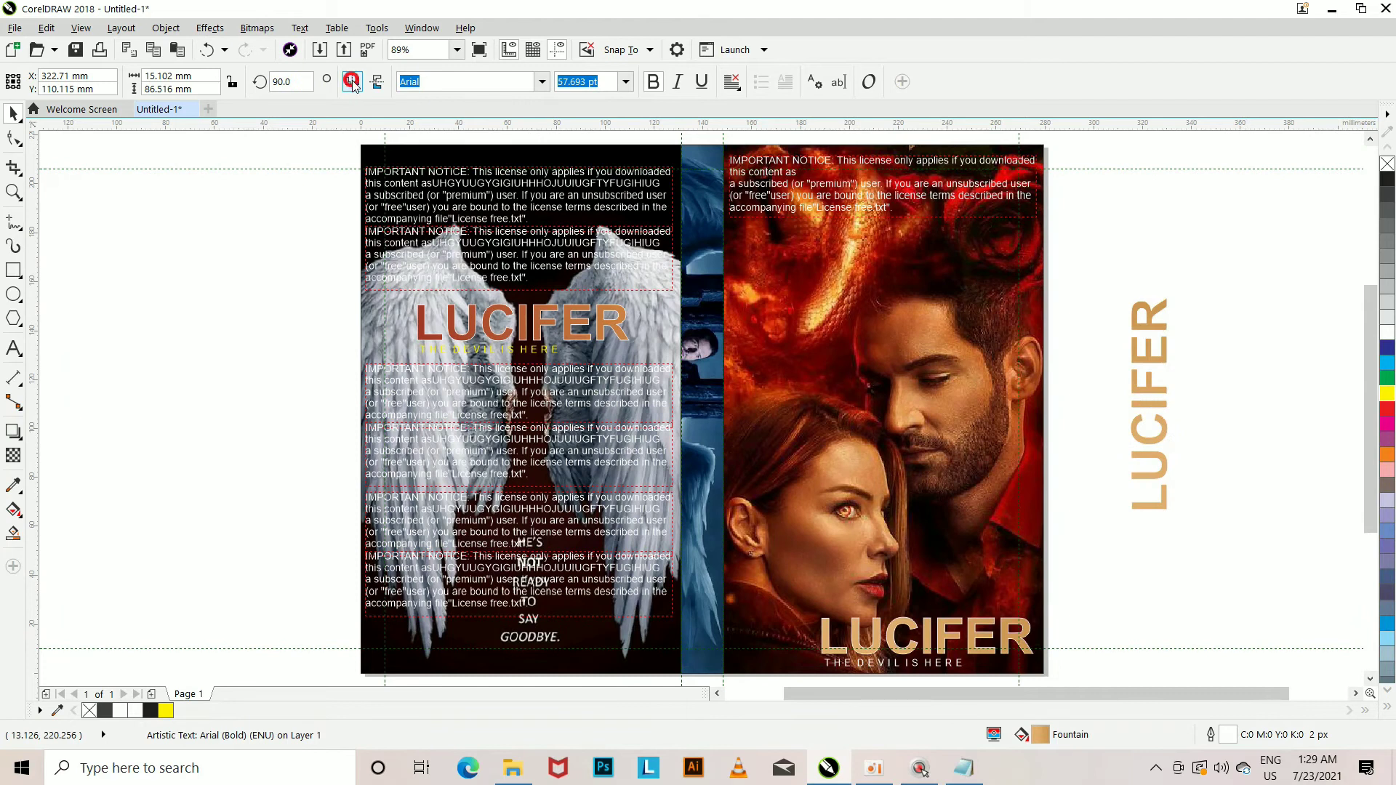
left_click(377, 83)
key("ctrl+z")
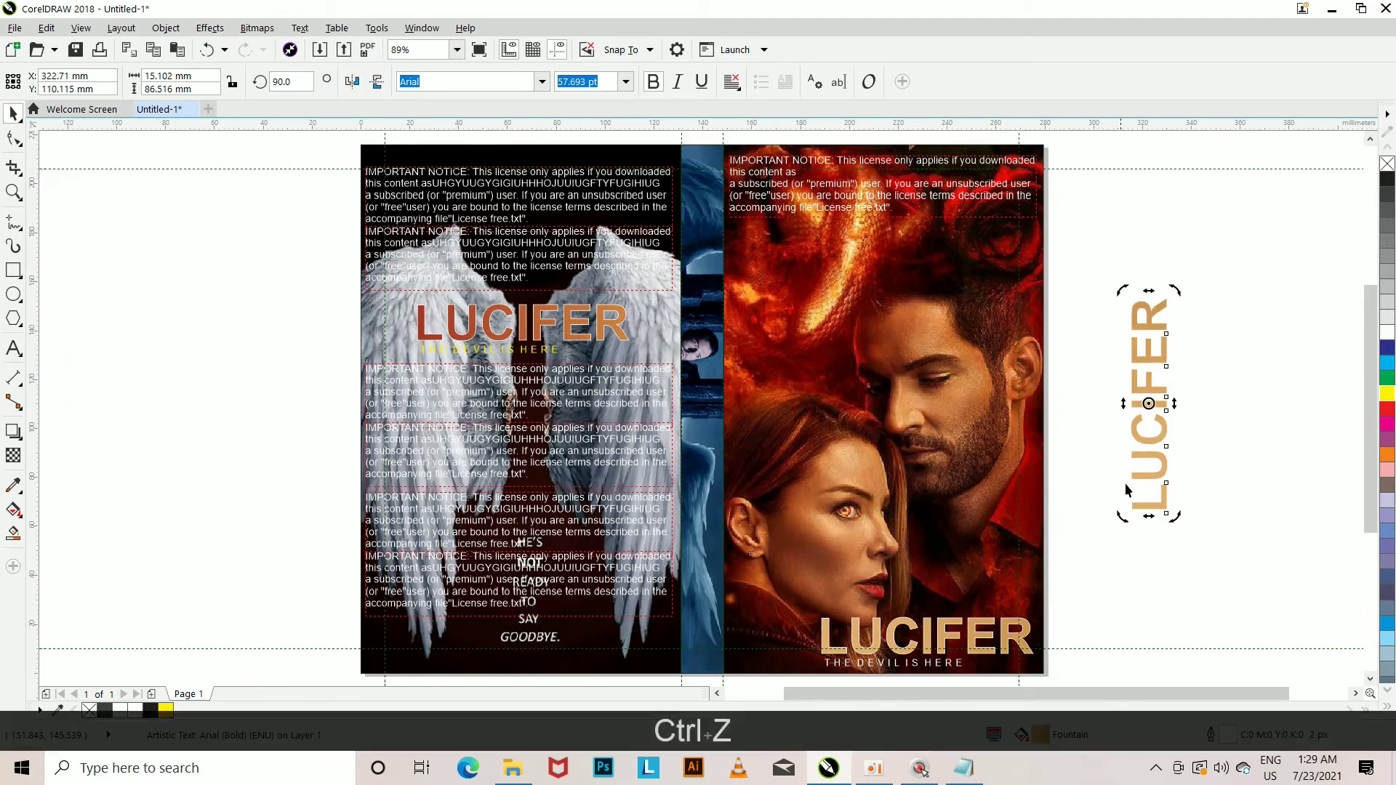
- Scale the rotated title copy to about 7.7 by 44.3 mm and center it on the spine
left_click_drag(1172, 517, 1167, 465)
left_click_drag(1149, 403, 709, 407)
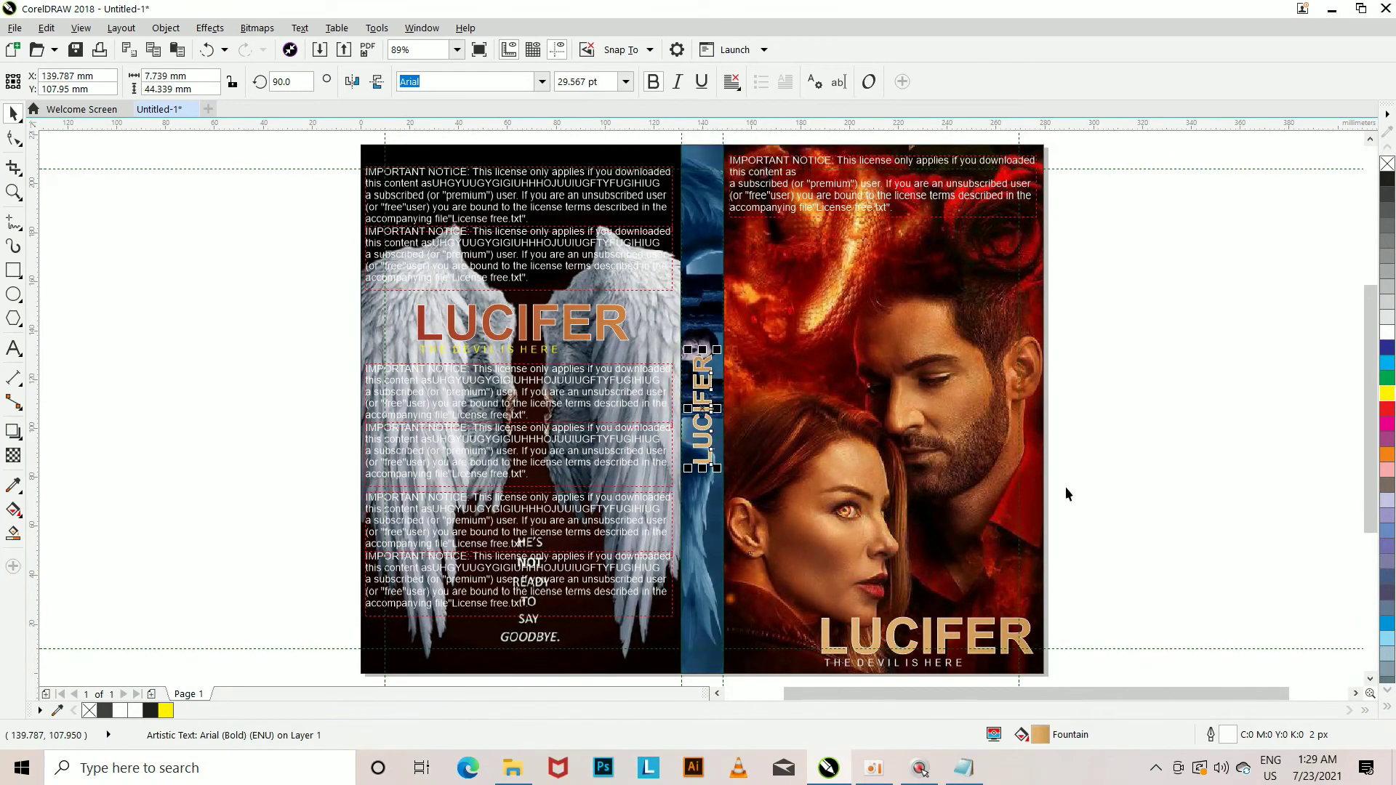
left_click(1165, 390)
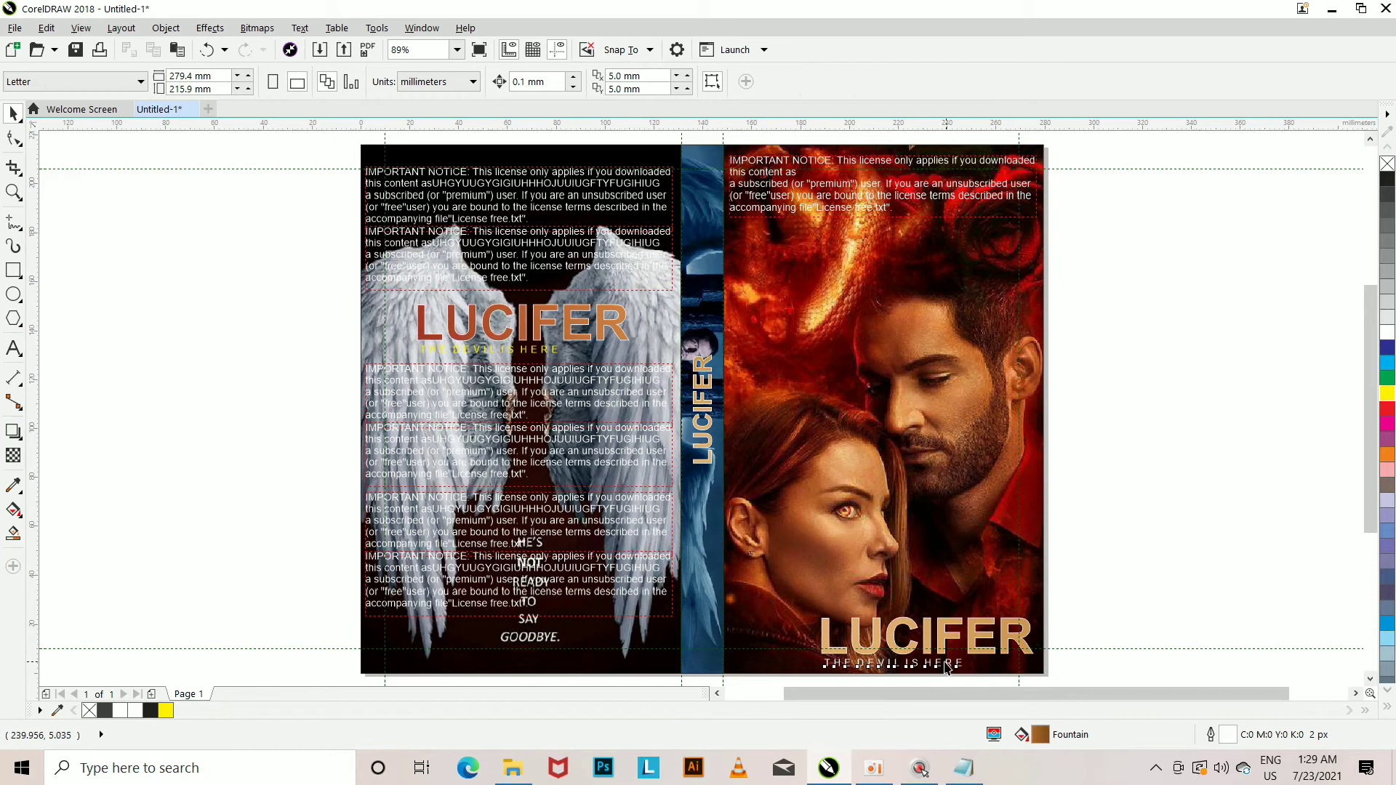
- Place a copy of the front cover's "THE DEVIL IS HERE" tagline, rotated 90 degrees, on the spine alongside the title
left_click(947, 668)
key("KP_Add")
left_click(294, 79)
key("BackSpace")
key("BackSpace")
key("BackSpace")
type("90")
key("Return")
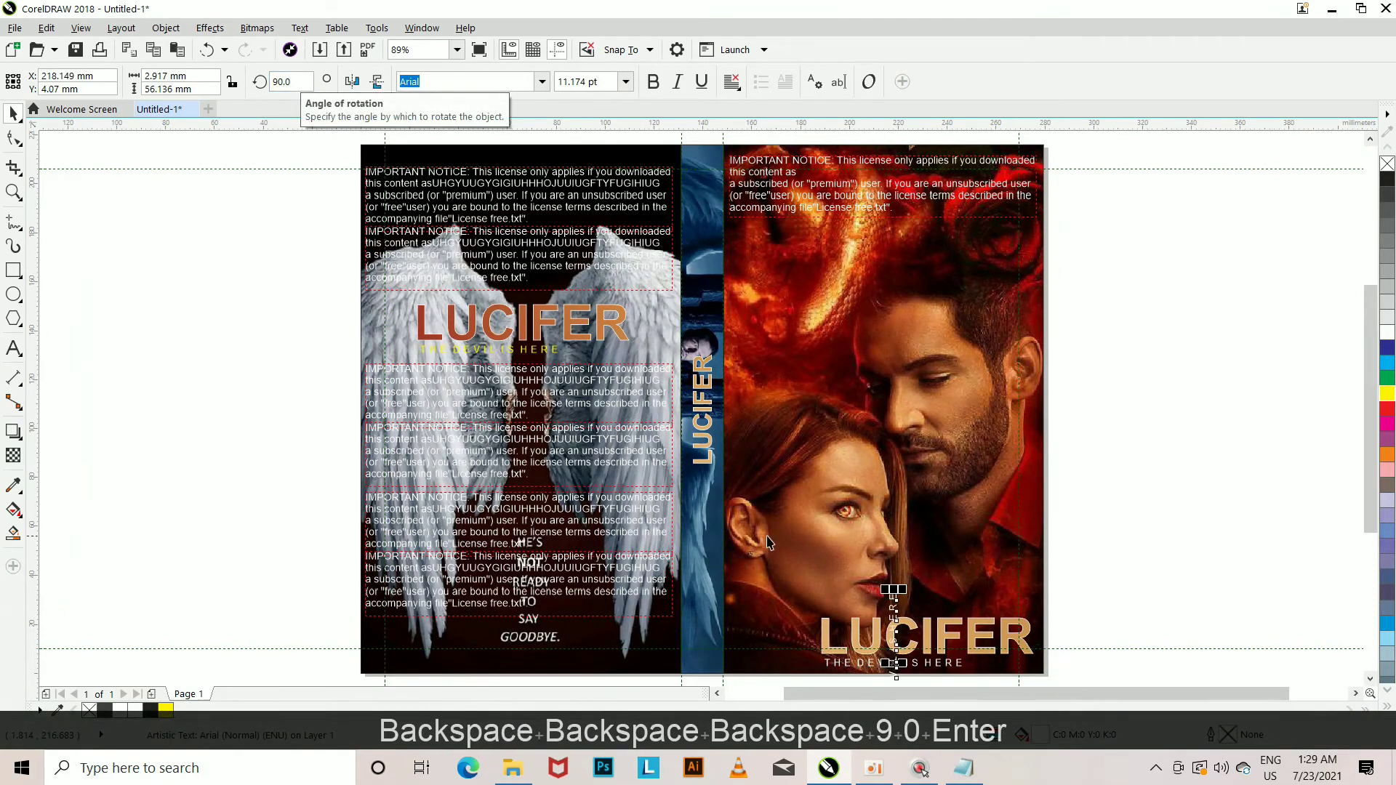
left_click_drag(896, 644, 723, 399)
- Nudge the spine title 1.4 mm toward the back cover to make room for the tagline
left_click(701, 407)
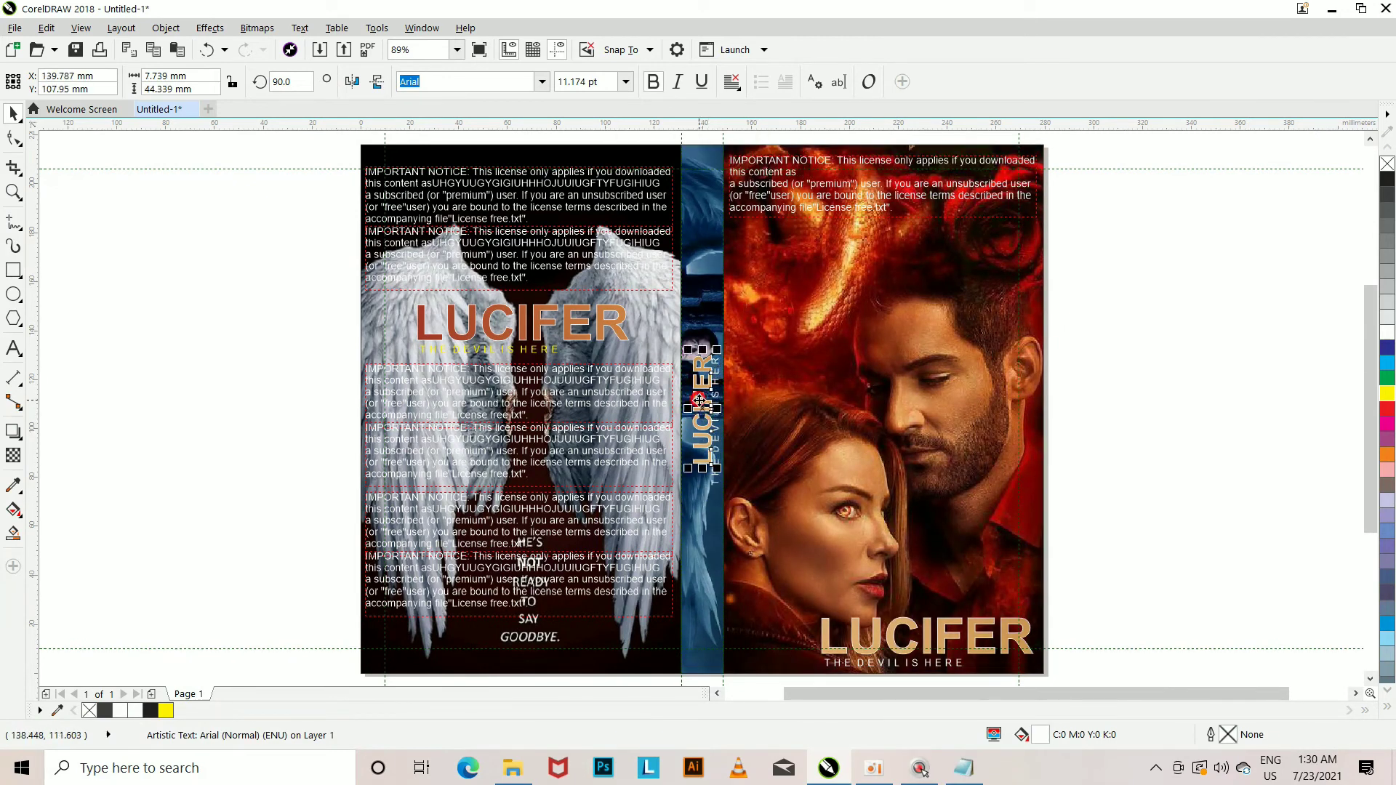
key("shift+Left")
key("shift+Left")
key("shift+Left")
key("shift+Left")
key("shift+Left")
key("shift+Left")
key("shift+Left")
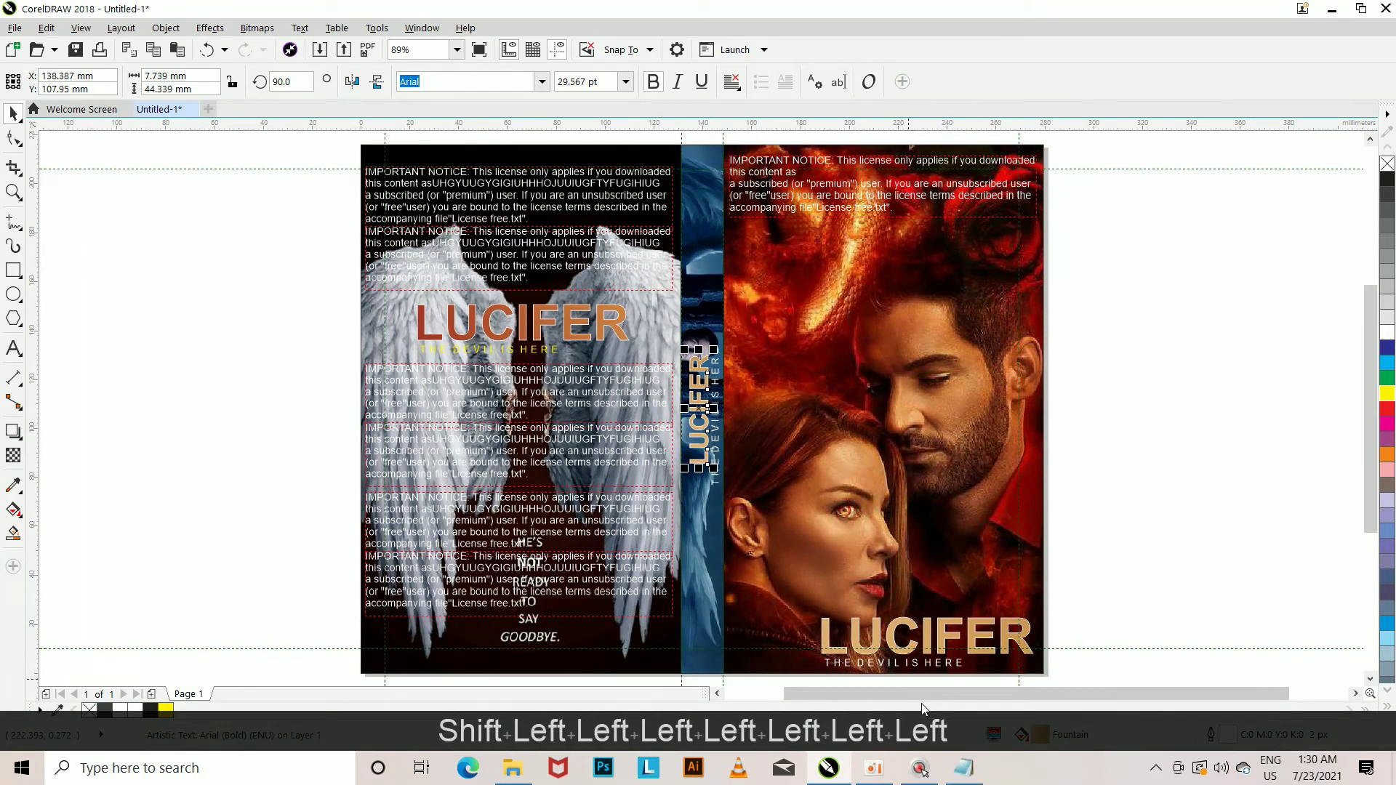
- Nudge the spine tagline slightly upward alongside the title
left_click(718, 471)
key("shift+Up")
key("shift+Up")
left_click(1240, 552)
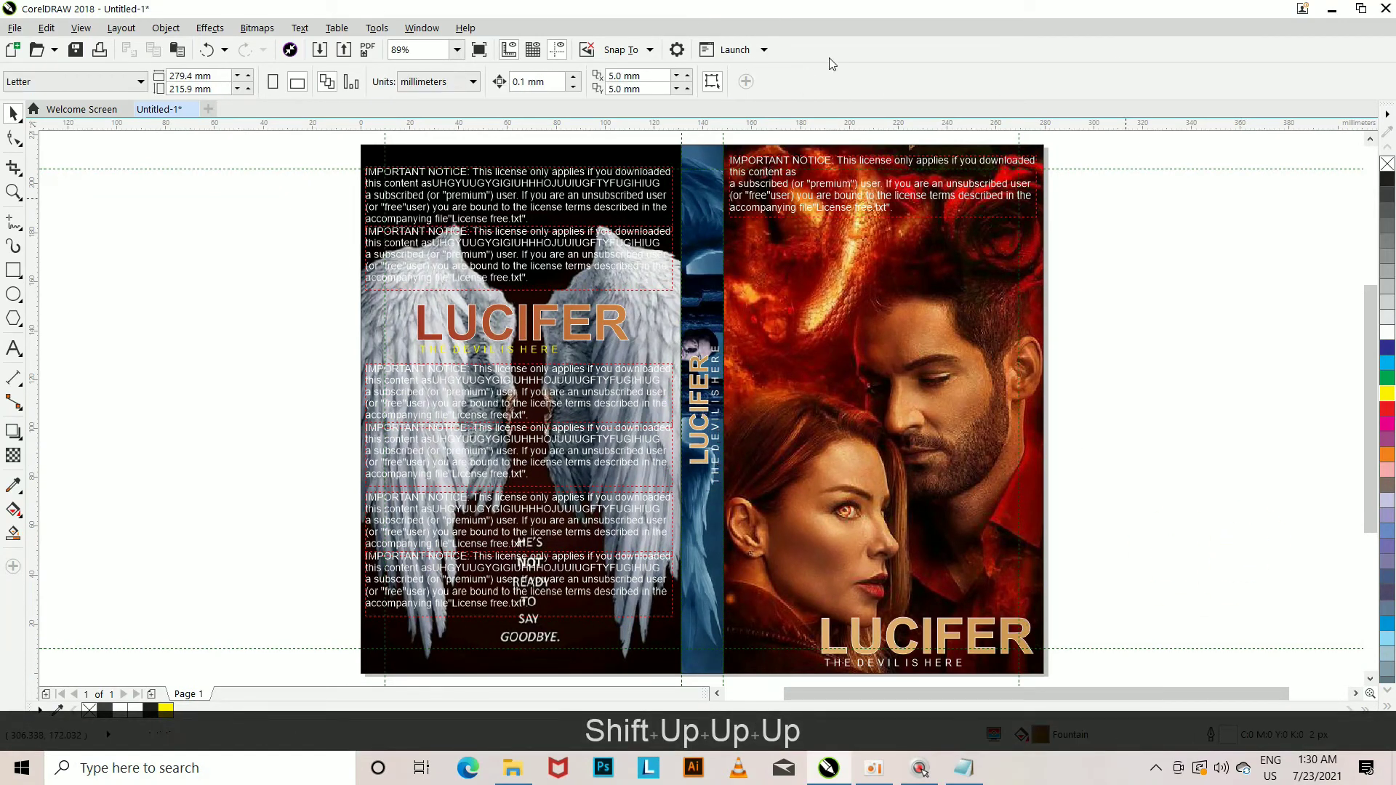
- Try to insert a QR code, skipping the account sign-in
left_click(165, 29)
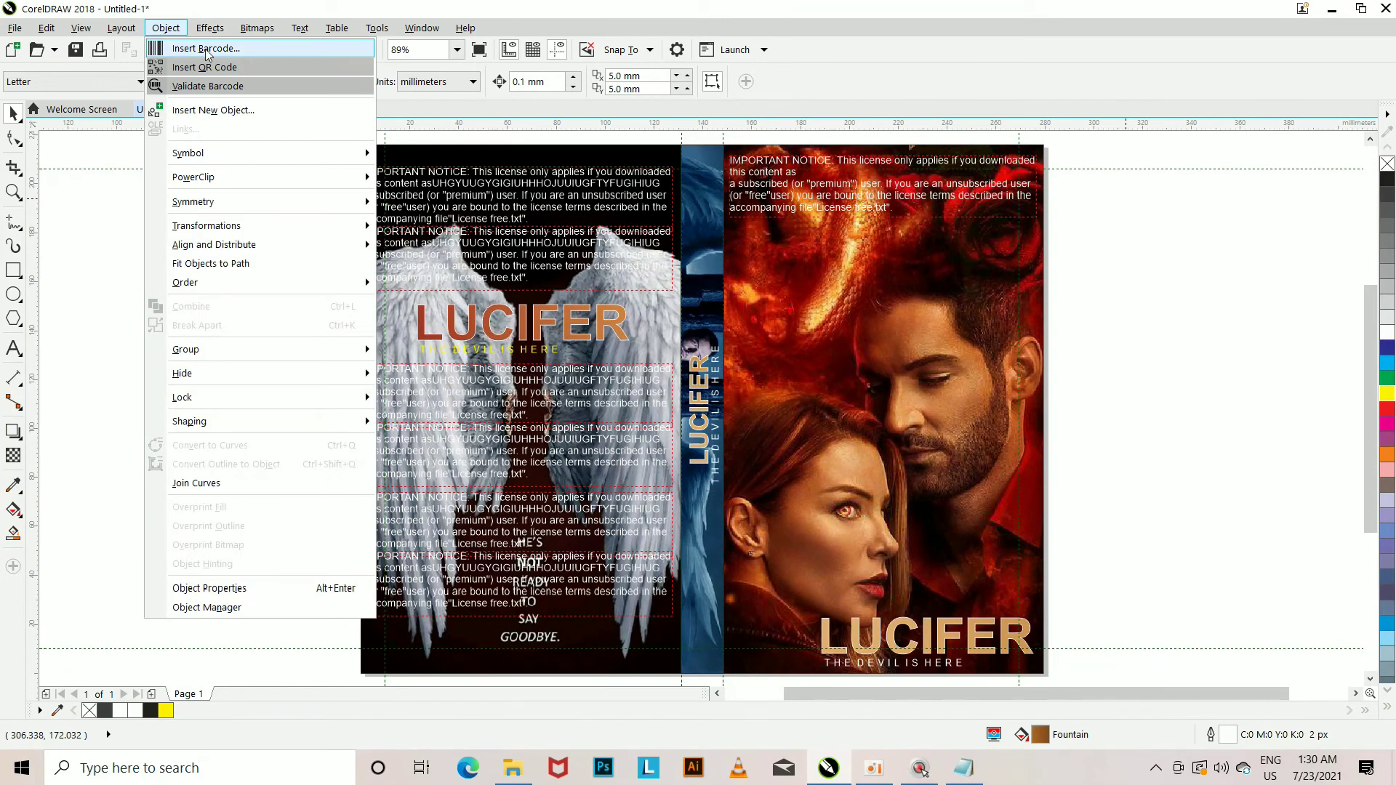
left_click(207, 67)
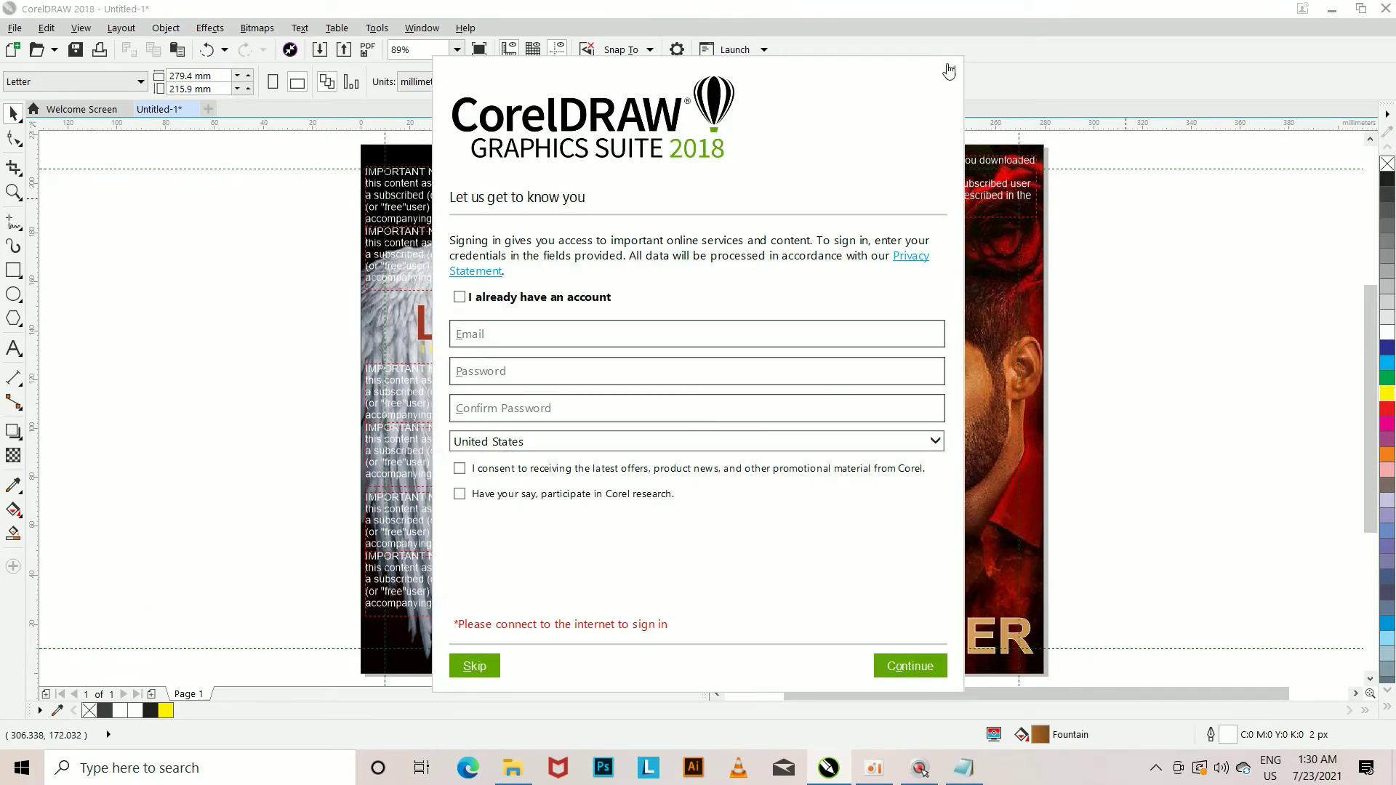
left_click(1159, 592)
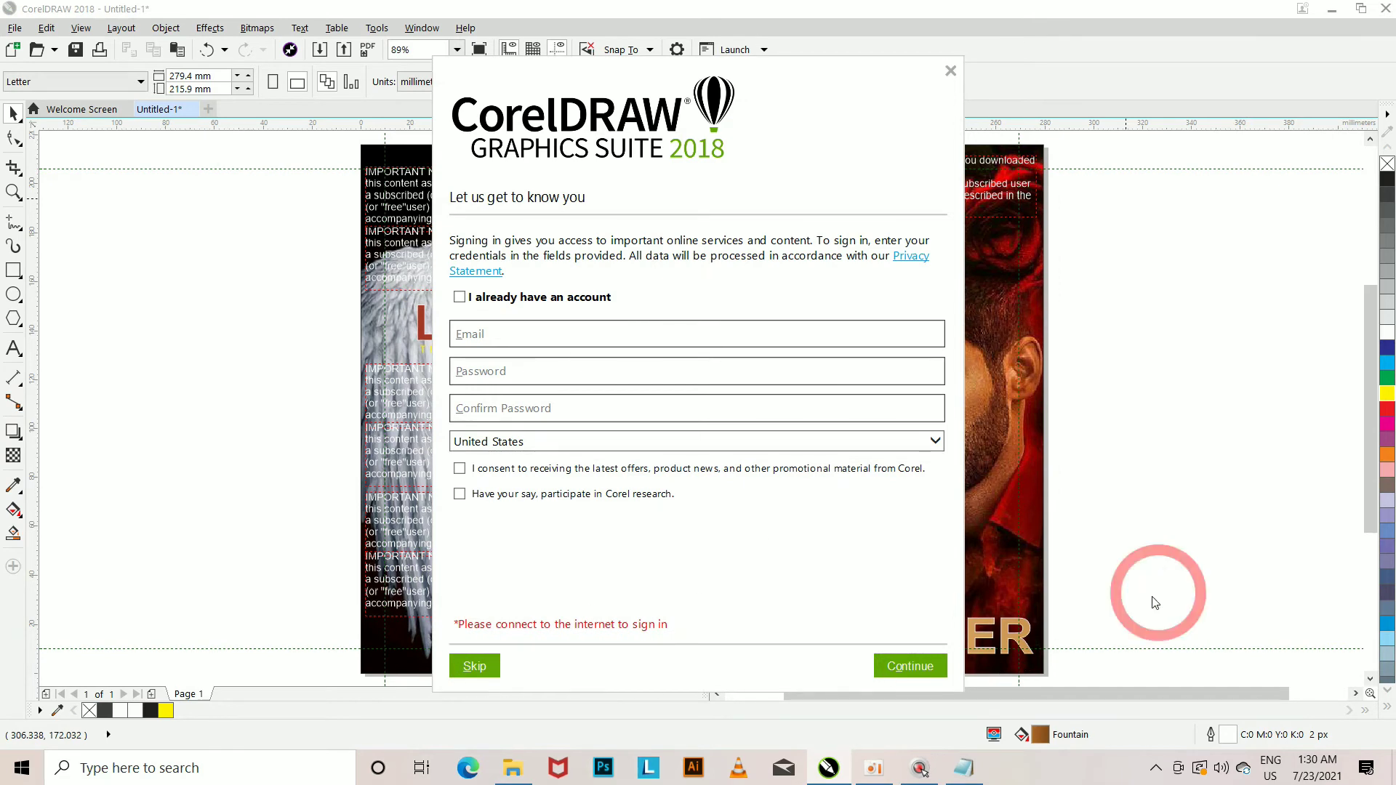
left_click(474, 666)
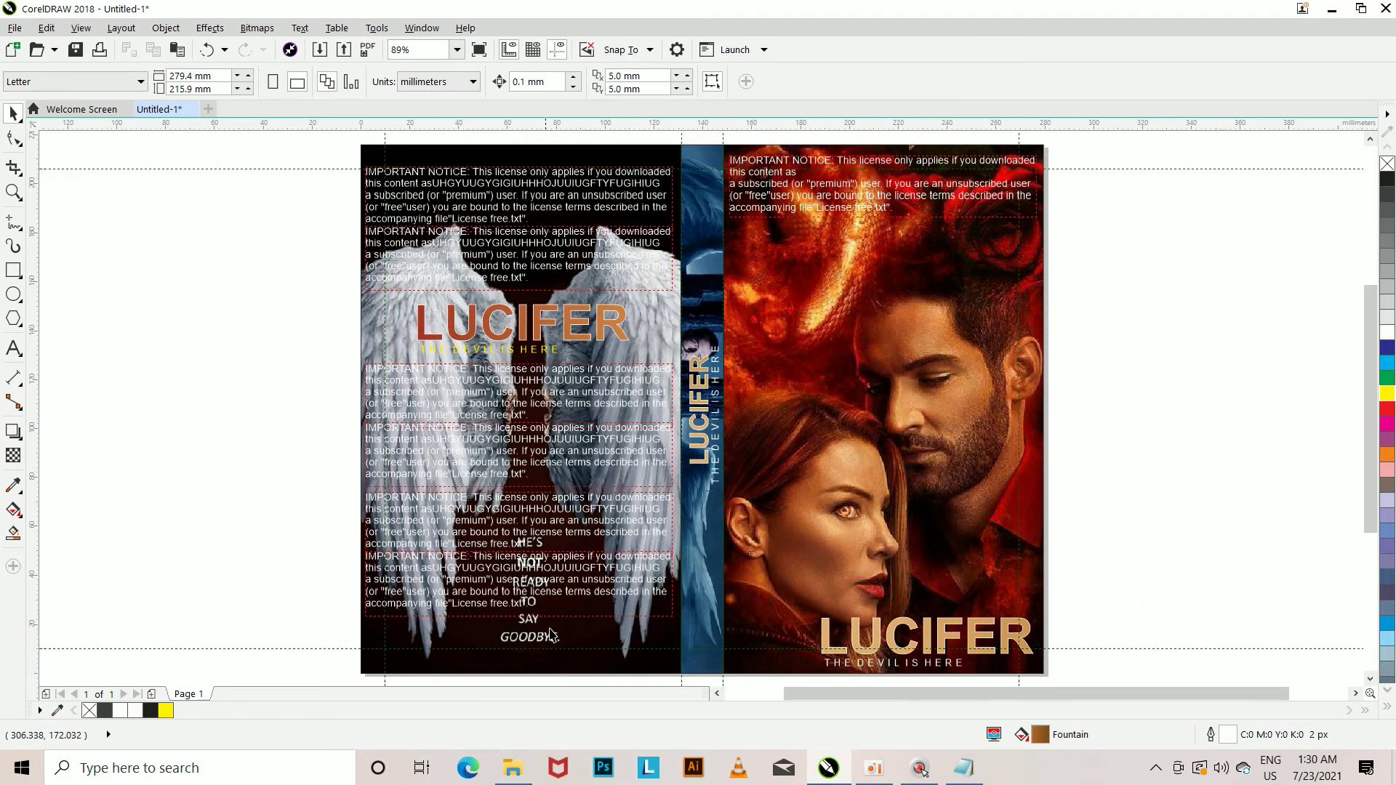
- Start inserting a barcode and bring its wizard to the front
left_click(172, 33)
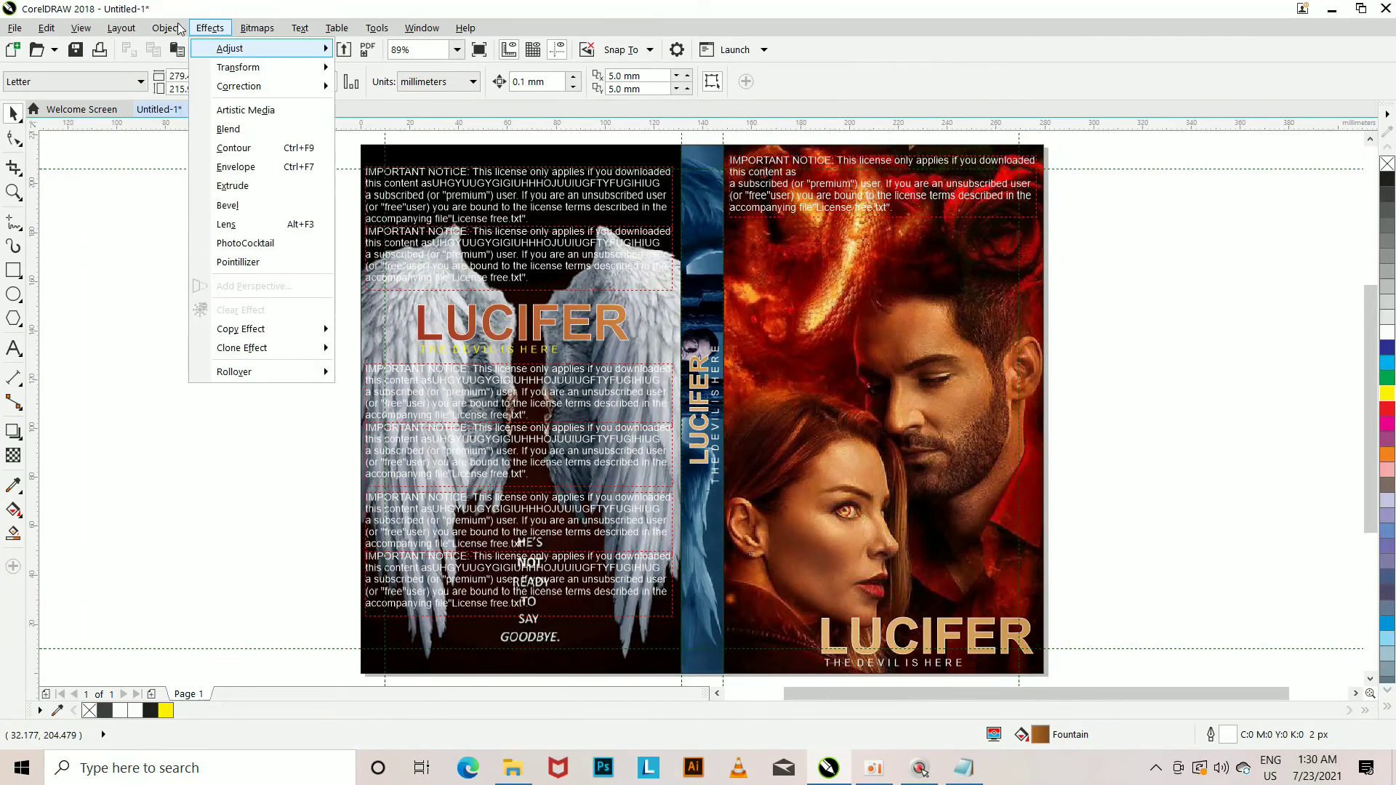
left_click(253, 160)
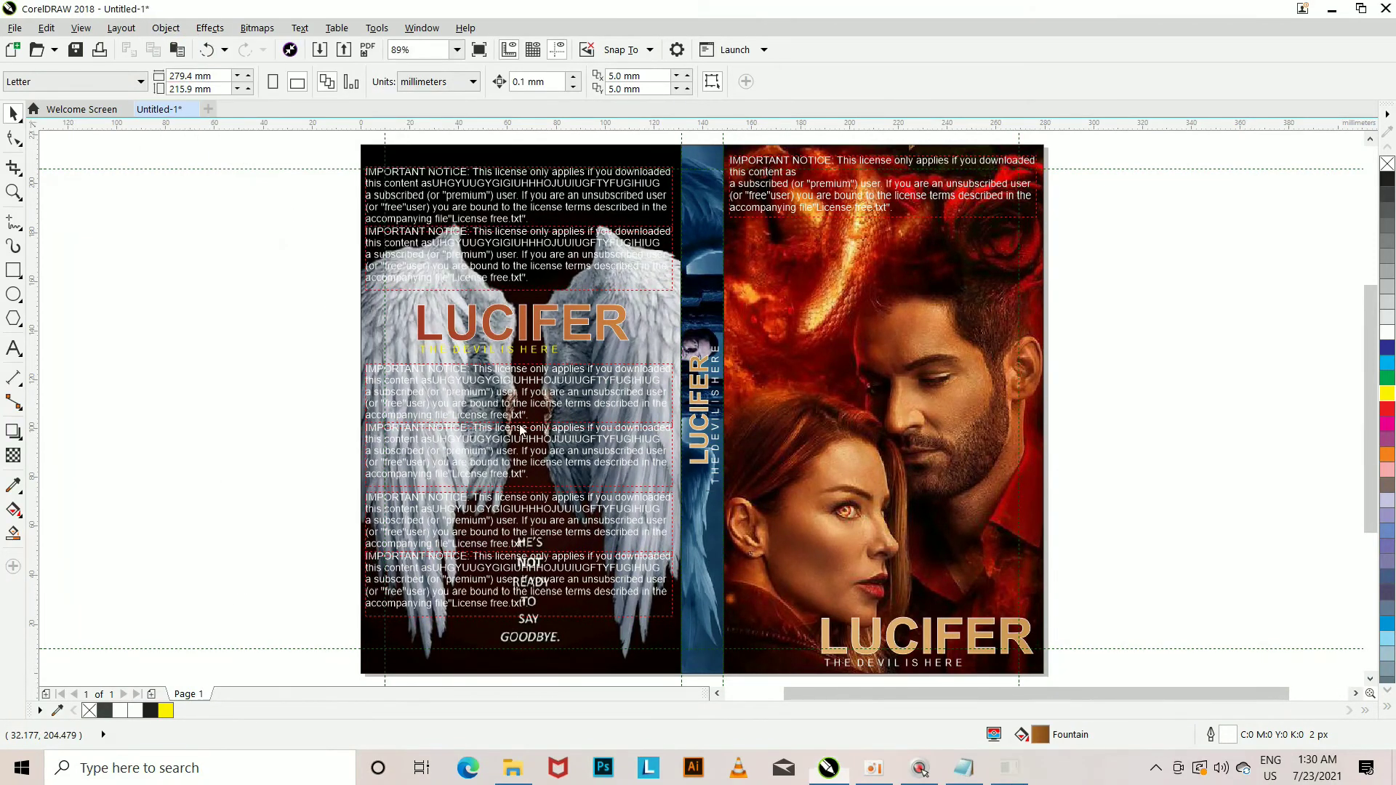
left_click(1008, 769)
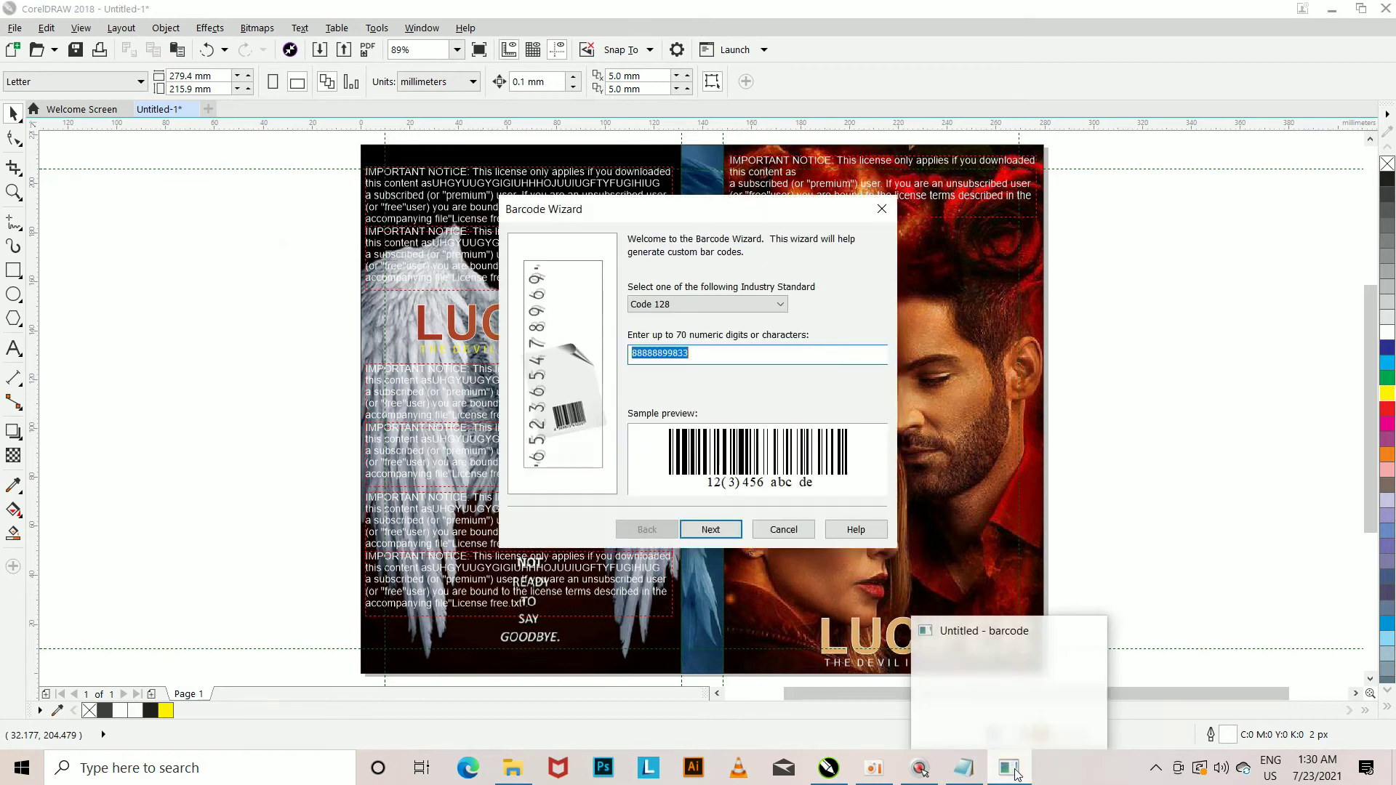
- Try several barcode industry standards, such as Code 39 and UPC(E), and compare their sample previews
left_click(688, 304)
left_click(683, 312)
left_click(689, 304)
left_click(691, 386)
left_click(696, 304)
left_click(687, 459)
left_click(705, 313)
left_click(681, 328)
left_click(687, 305)
left_click(676, 346)
left_click(688, 305)
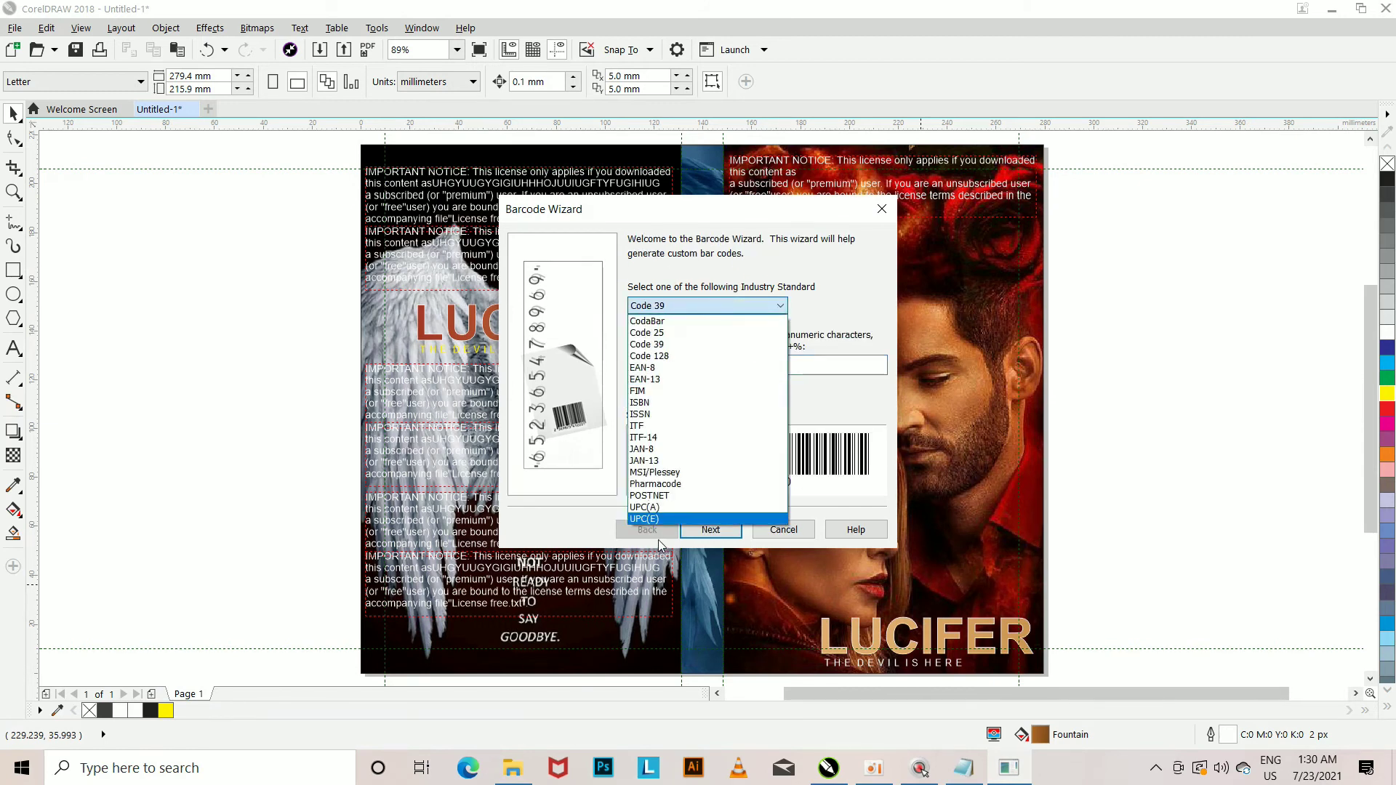
left_click(658, 522)
- Set the barcode's industry standard to Pharmacode and enter 88990 as its digits
left_click(697, 312)
left_click(669, 489)
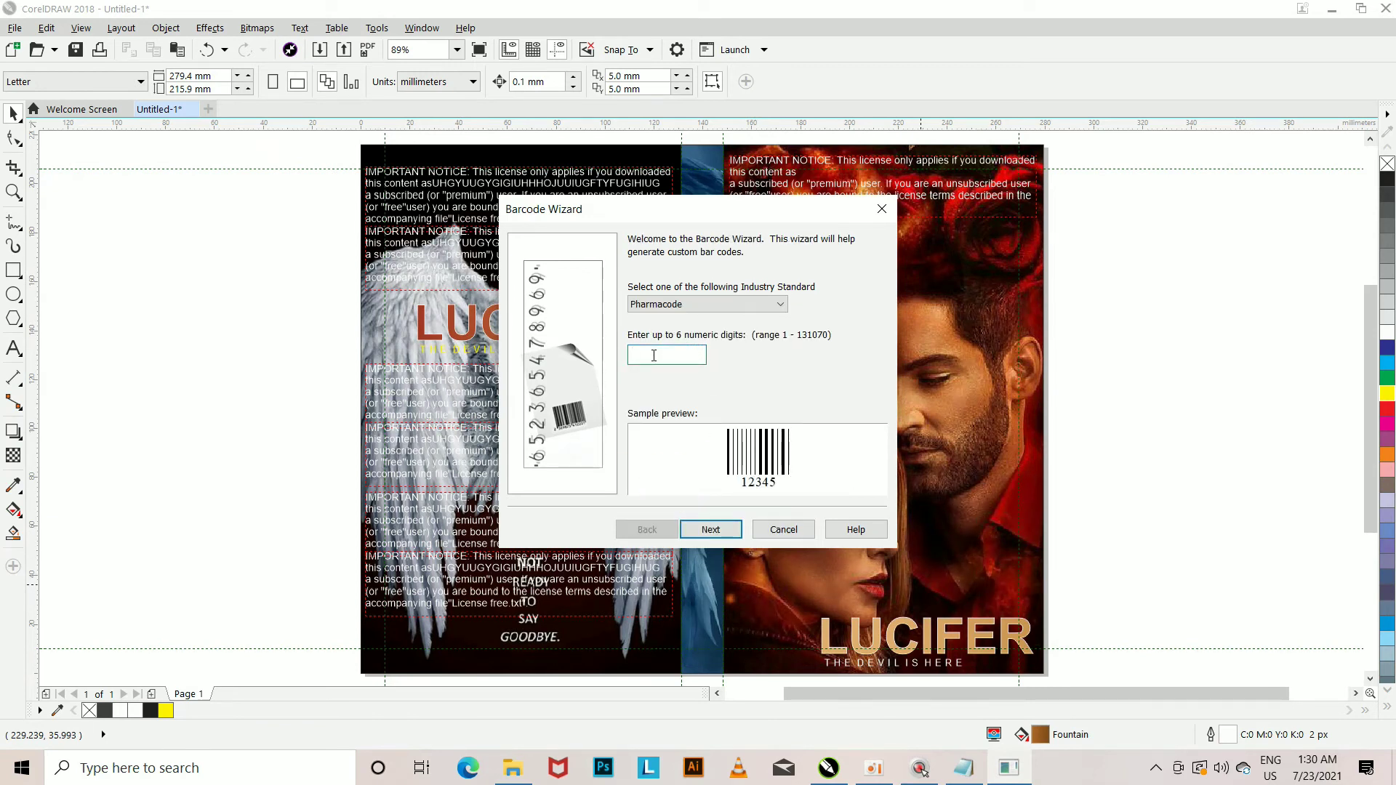
type("88990")
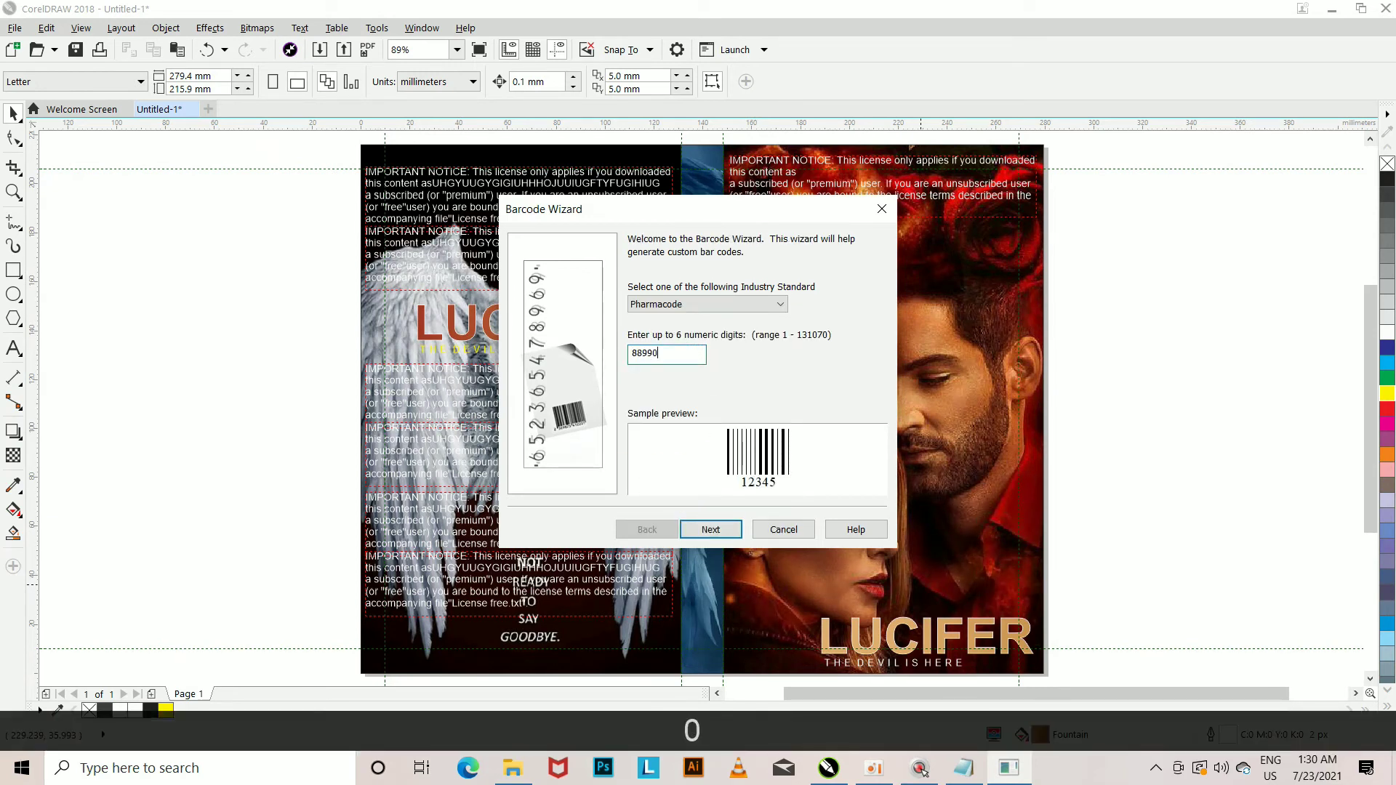
type("0")
left_click(826, 430)
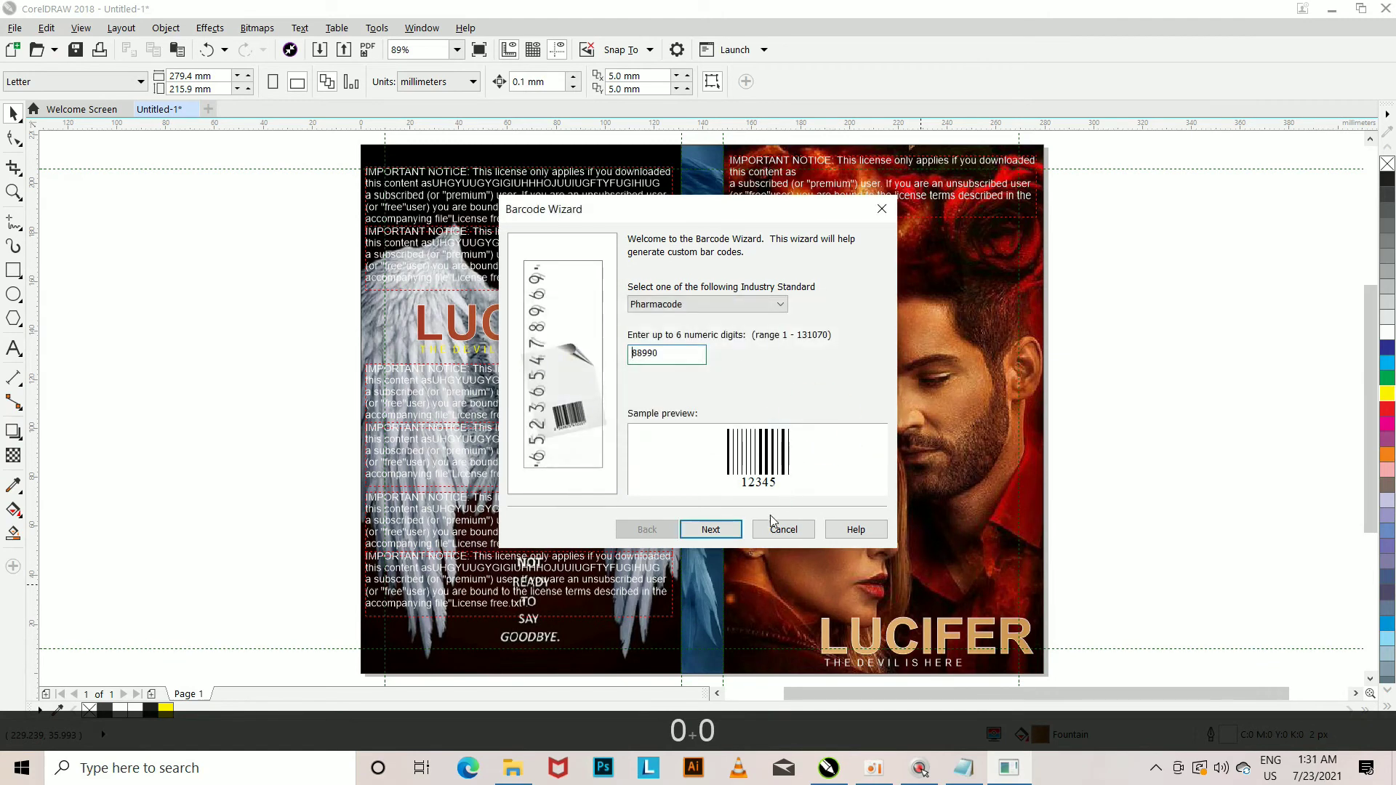
- Generate the barcode with the default print and text properties and place it in the back cover's lower corner beside the spine
left_click(734, 530)
left_click(722, 532)
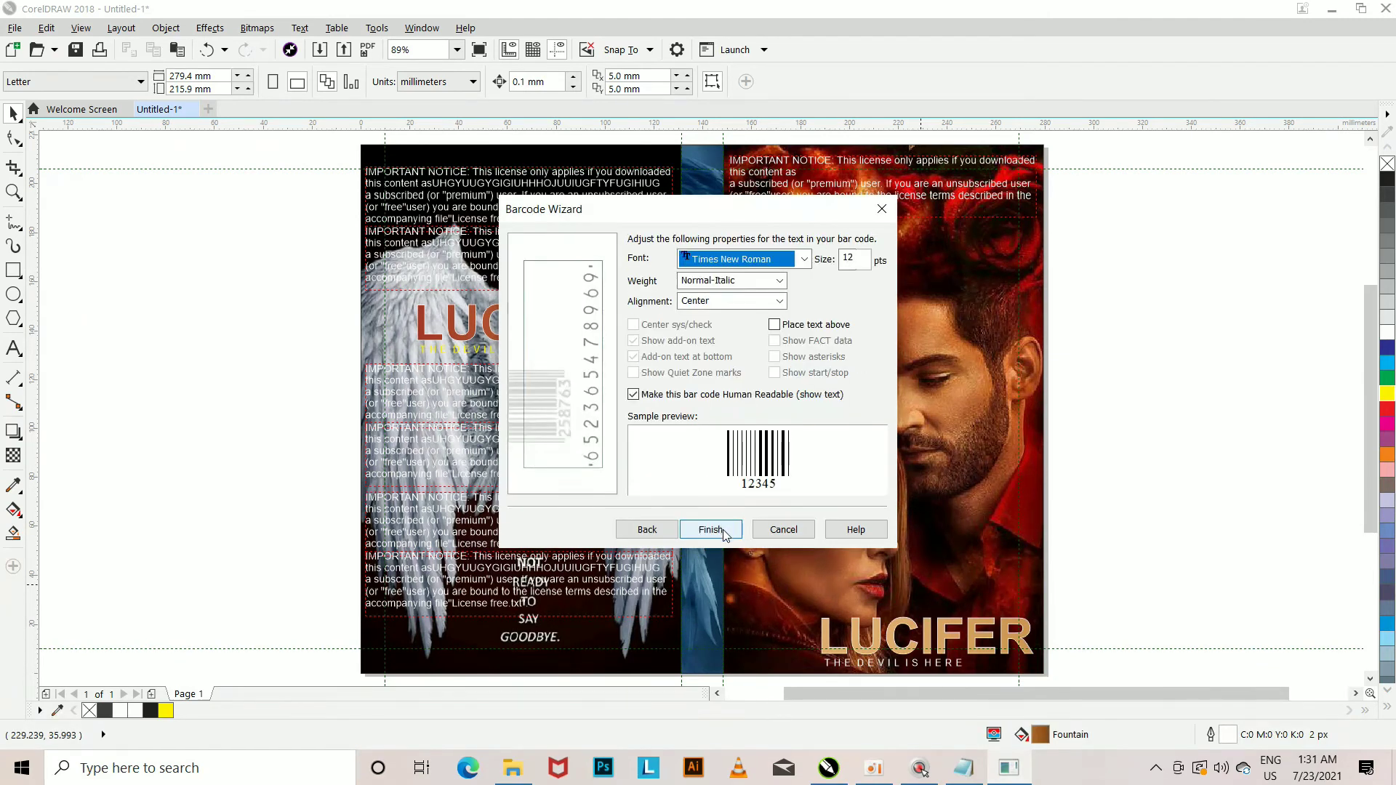
left_click(711, 531)
left_click_drag(702, 409, 642, 651)
left_click(1128, 596)
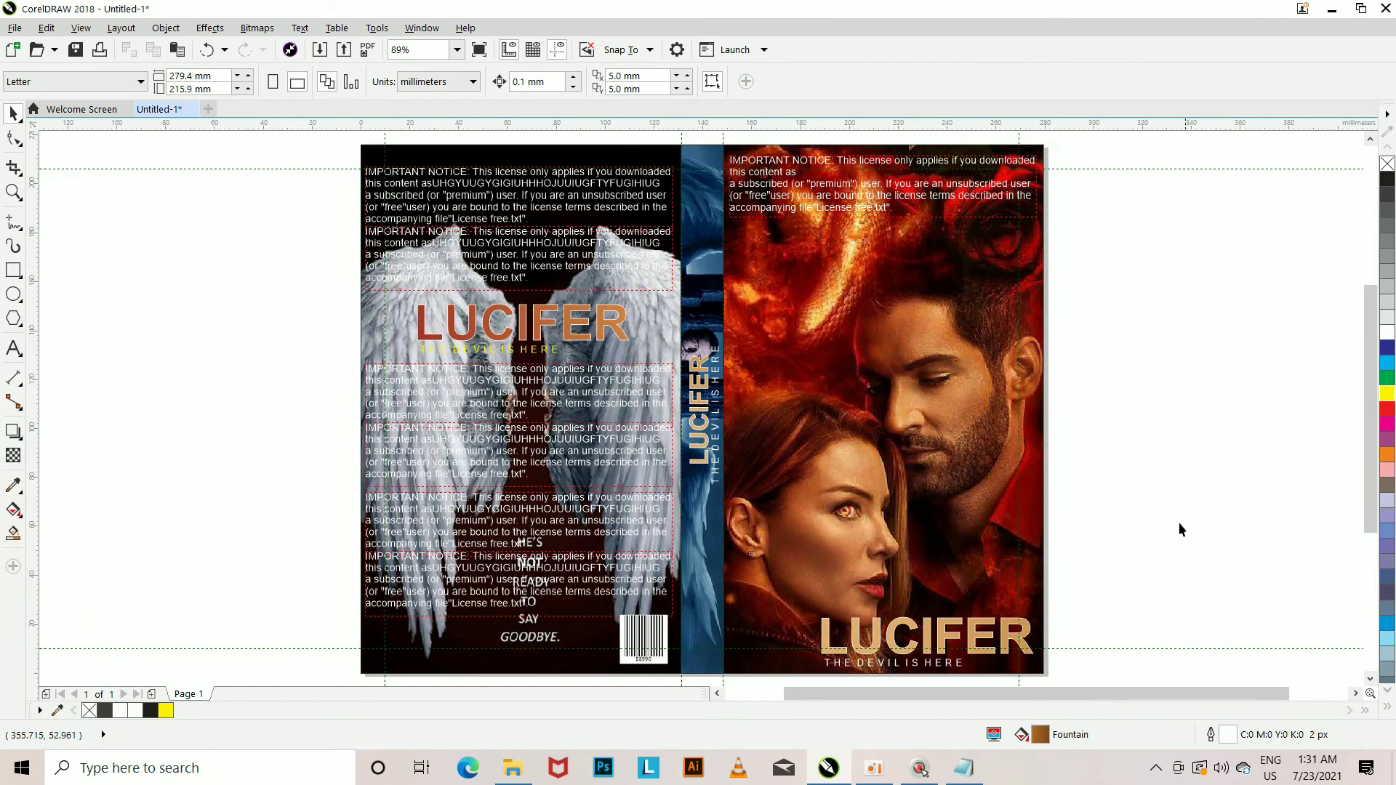
- Try moving the front cover's notice paragraph down to just above the LUCIFER title, and undo the move
left_click(870, 197)
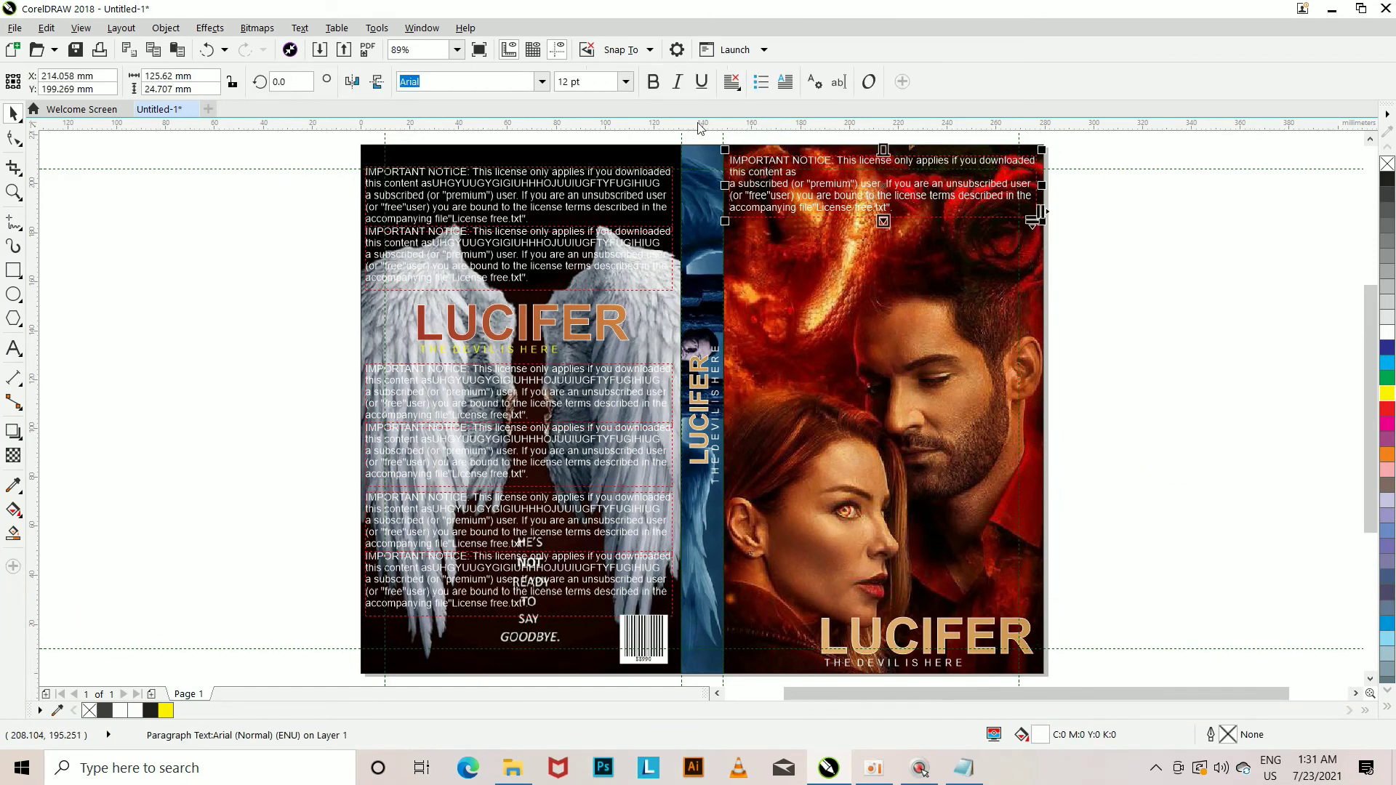
left_click(625, 82)
left_click(626, 81)
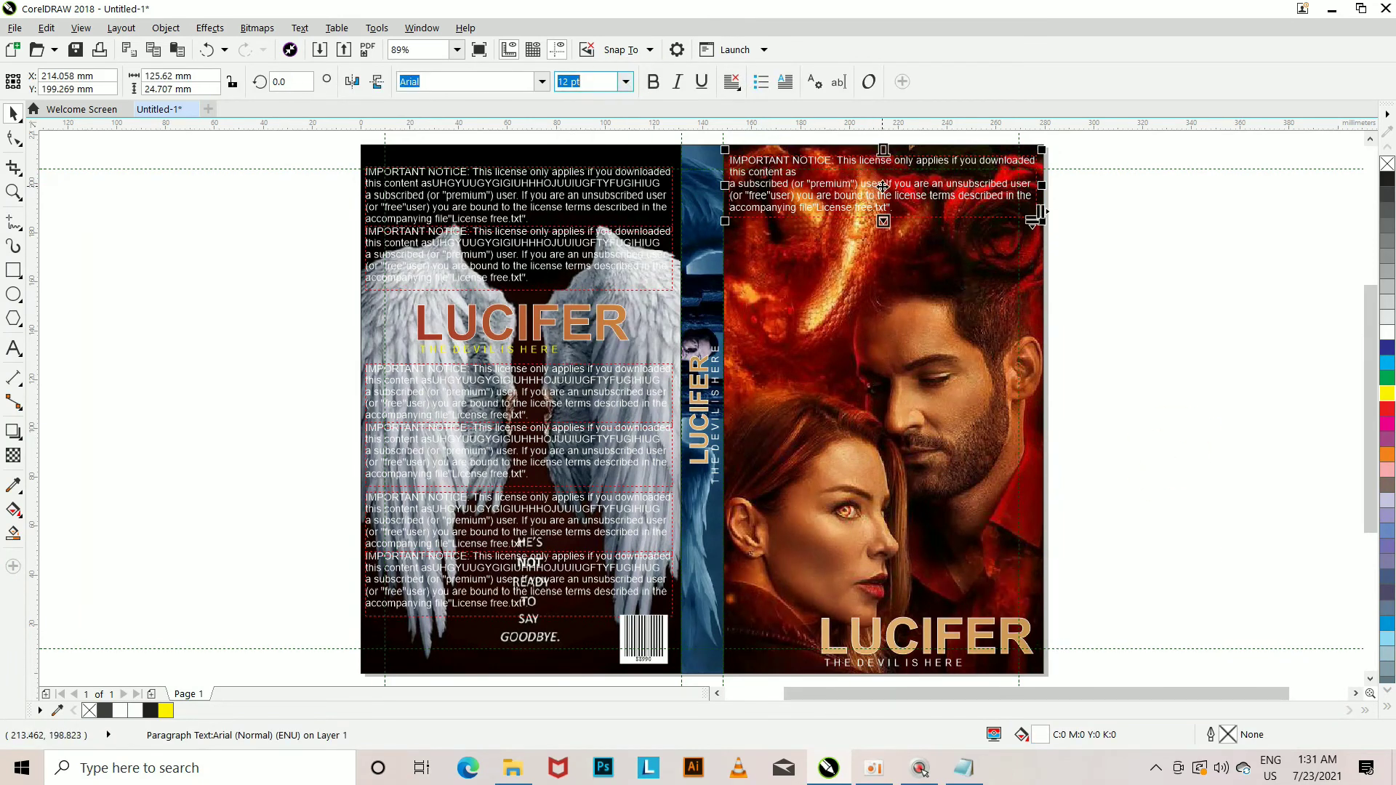
left_click_drag(885, 197, 887, 585)
left_click(1184, 547)
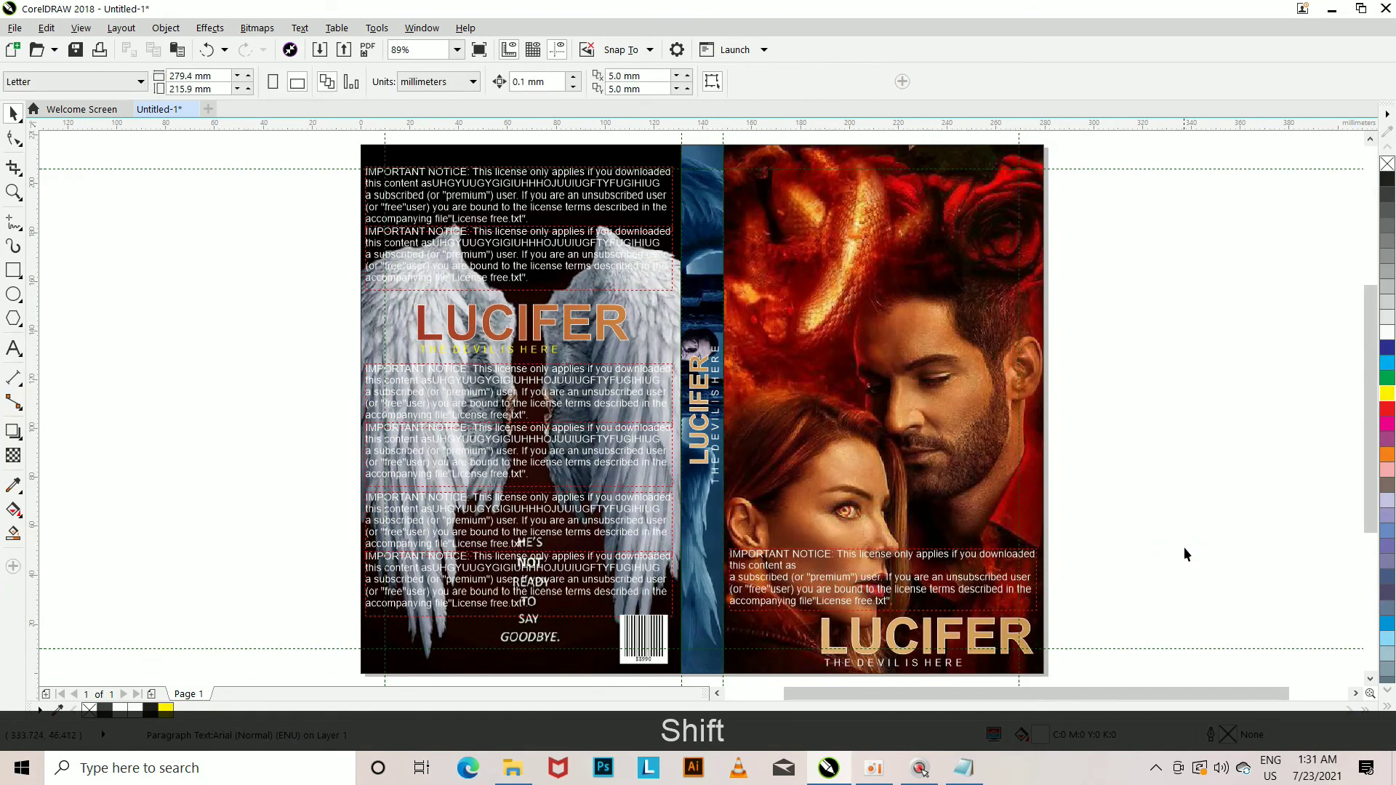
key("ctrl+z")
left_click(1176, 539)
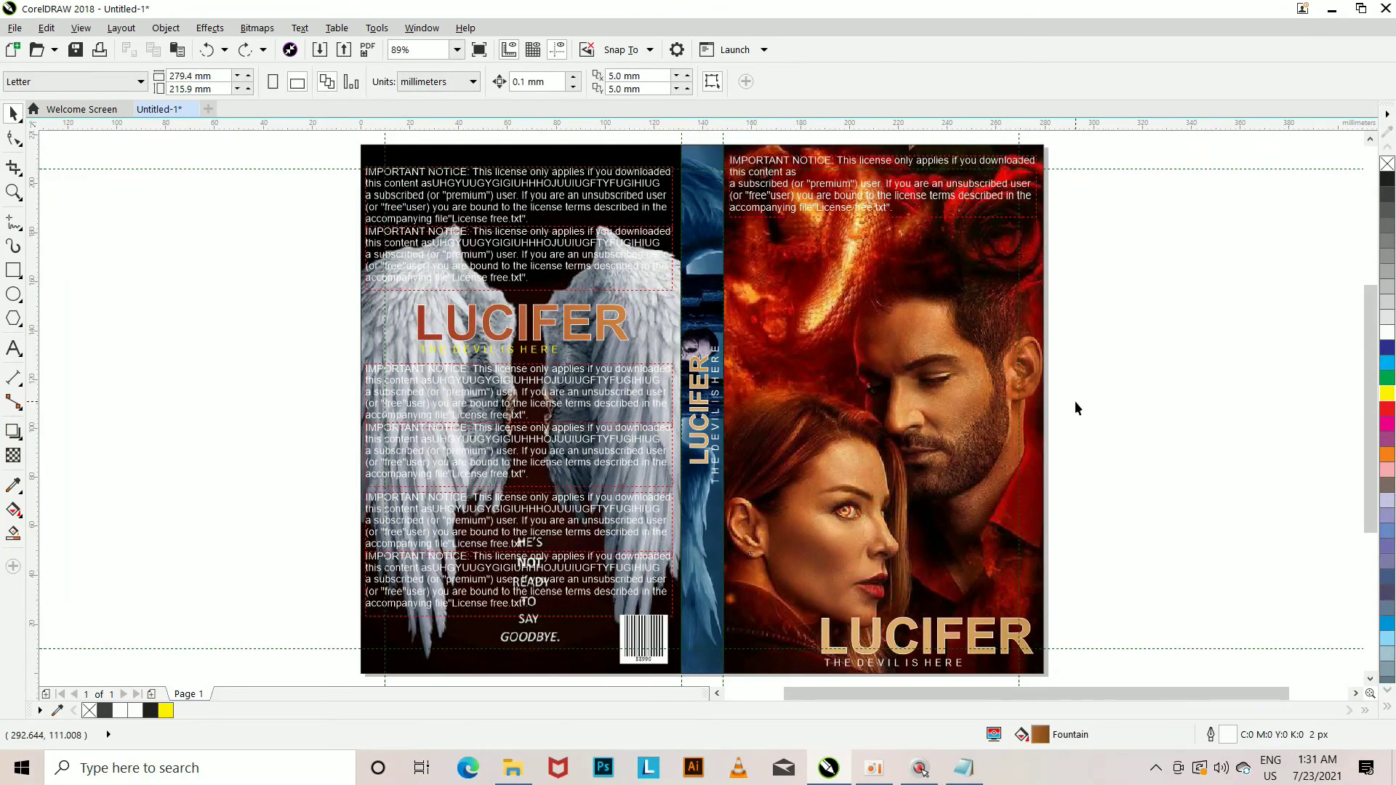
key("ctrl+minus")
left_click_drag(697, 469, 1053, 677)
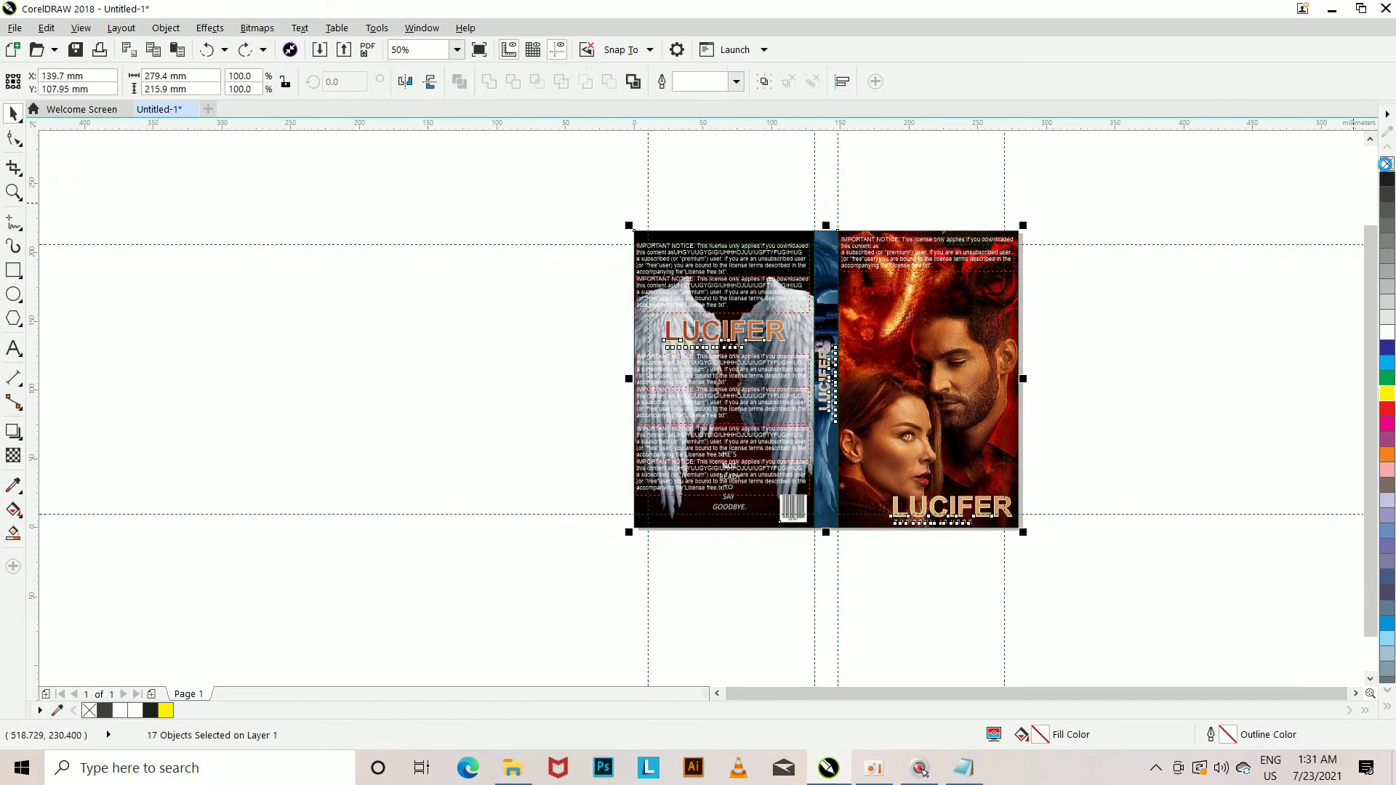
left_click(1284, 311)
left_click(457, 49)
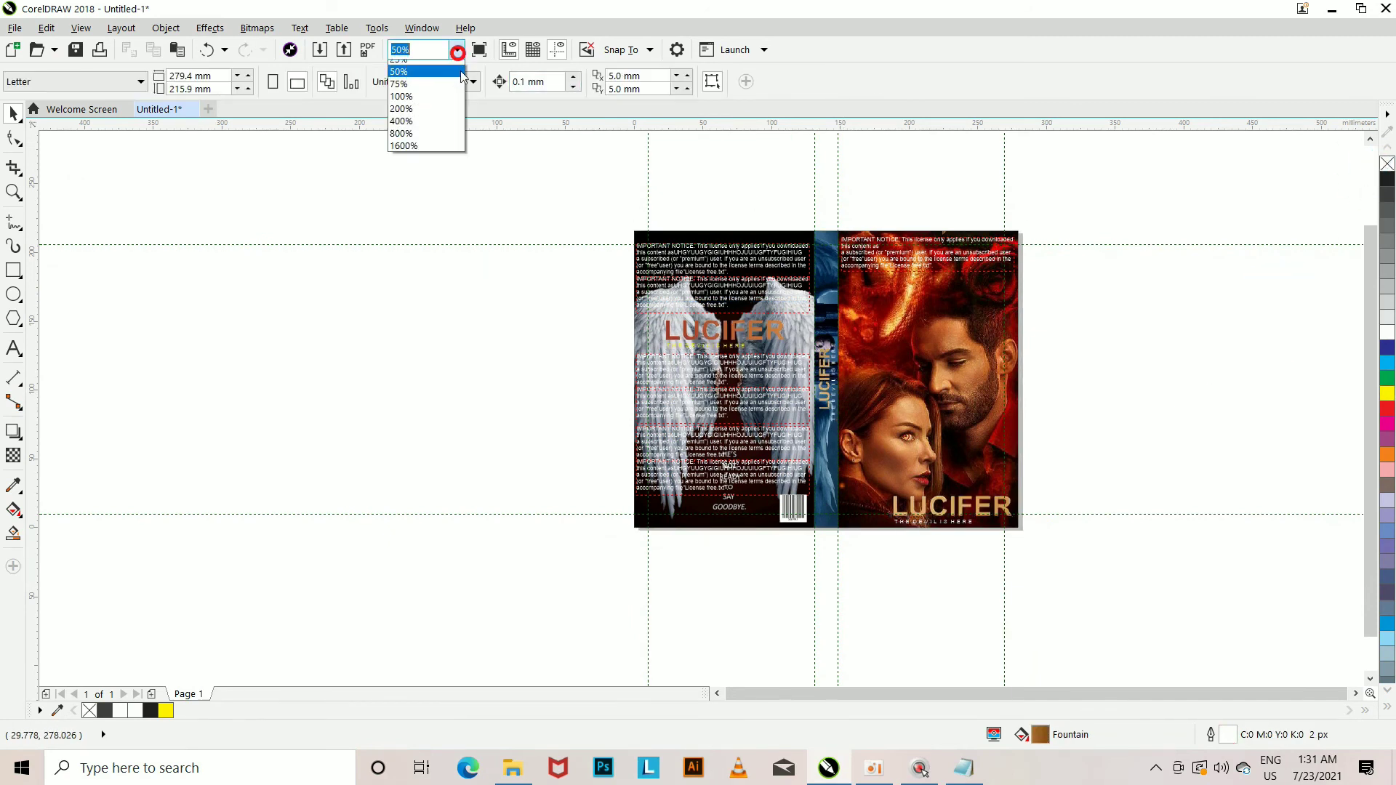
left_click(444, 102)
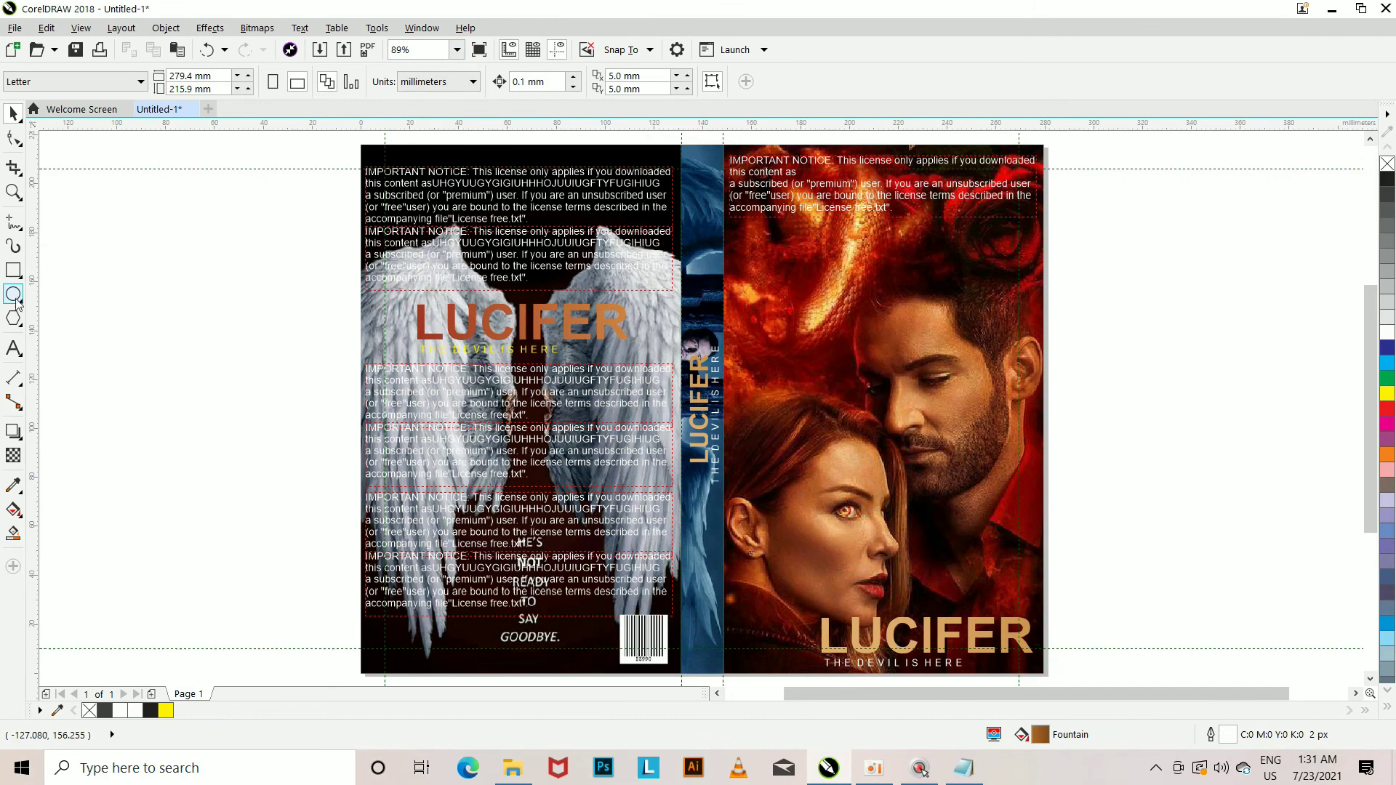
- Save the drawing in the Downloads folder as a CDR file named "book cover"
key("ctrl+shift+s")
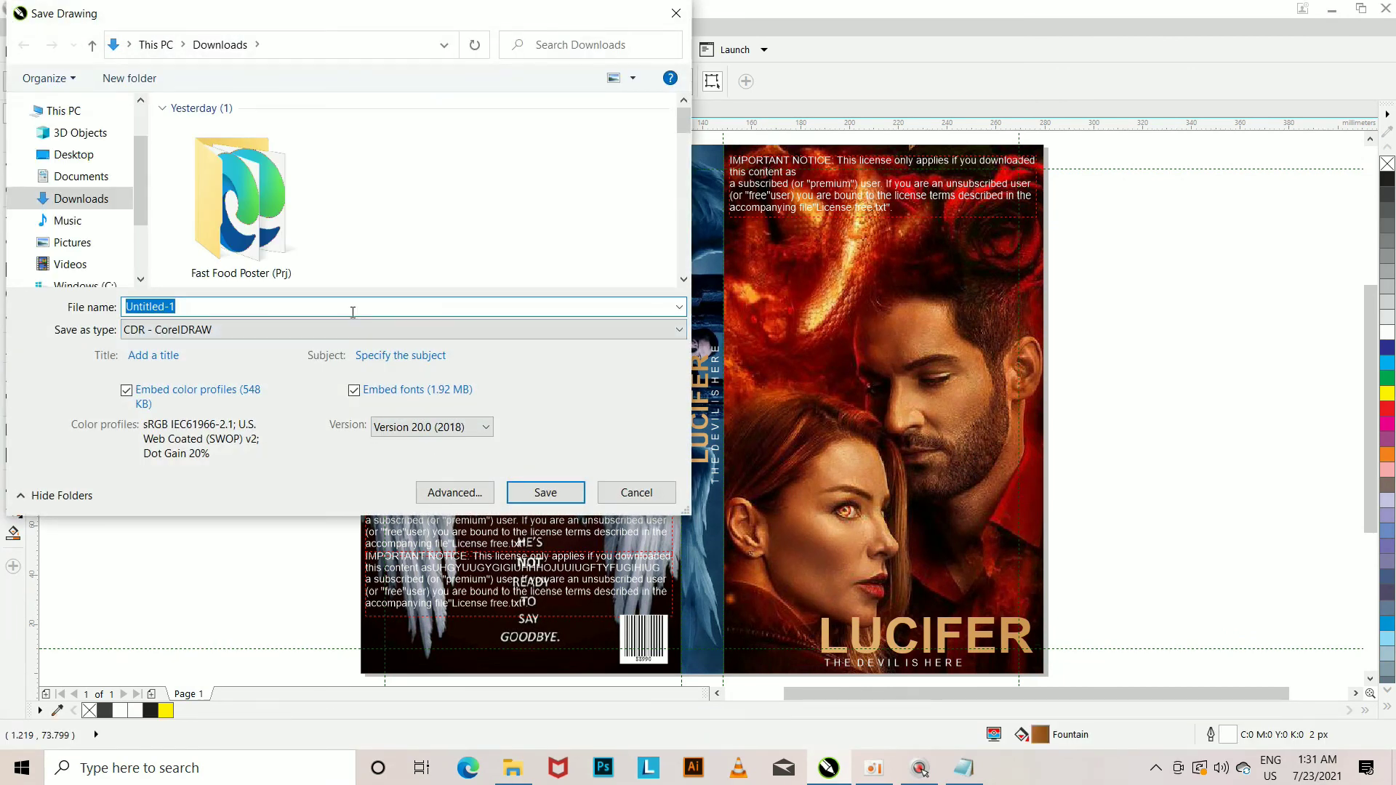
key("BackSpace")
type("b")
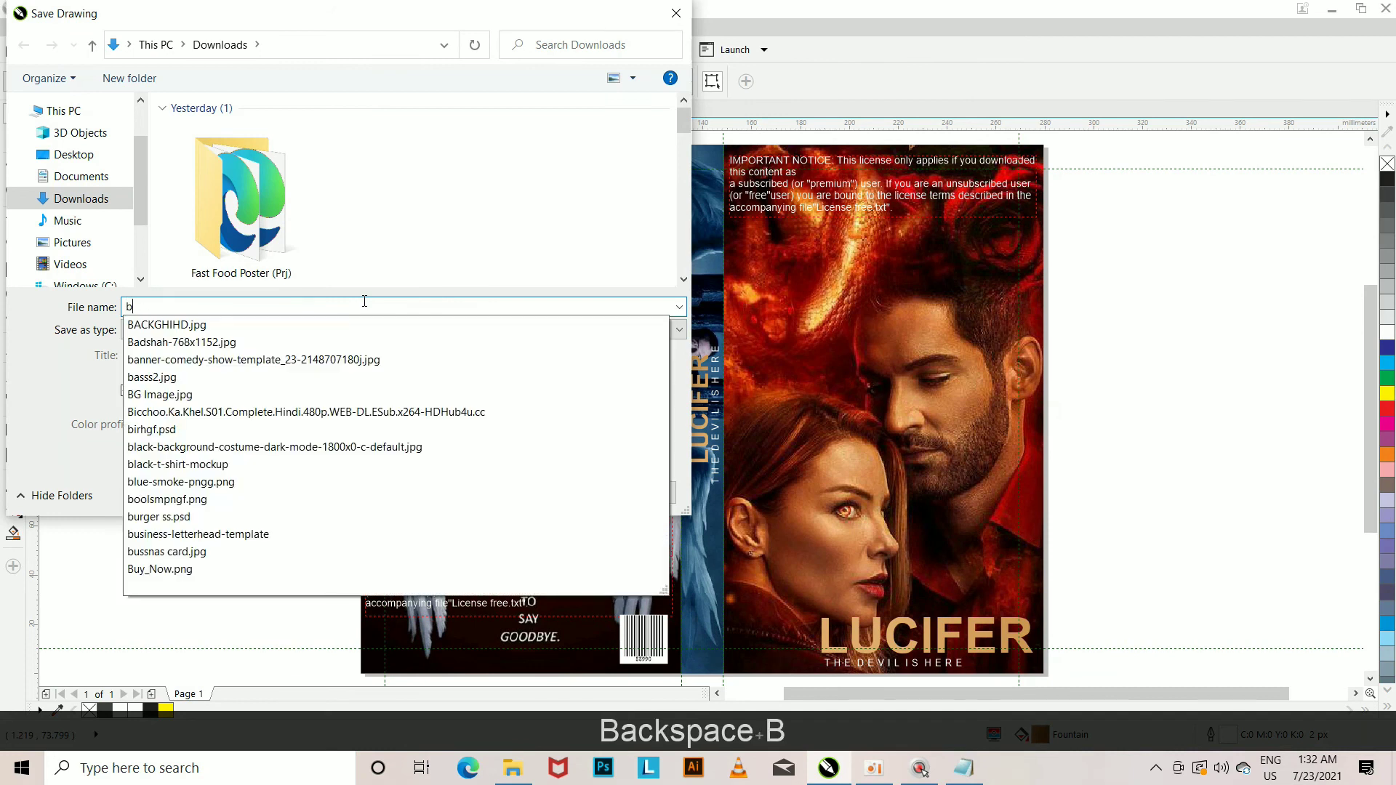
type("ook cover")
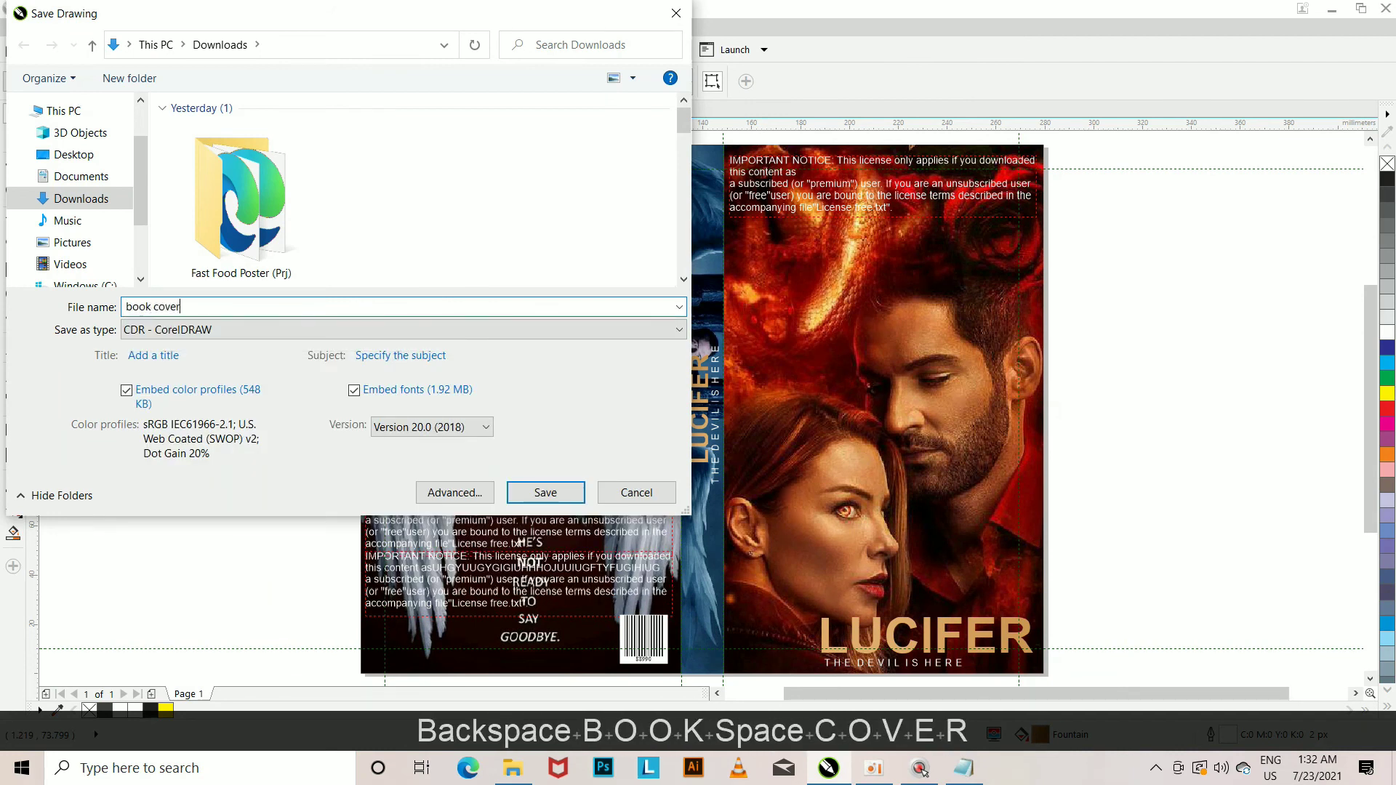
key("Return")
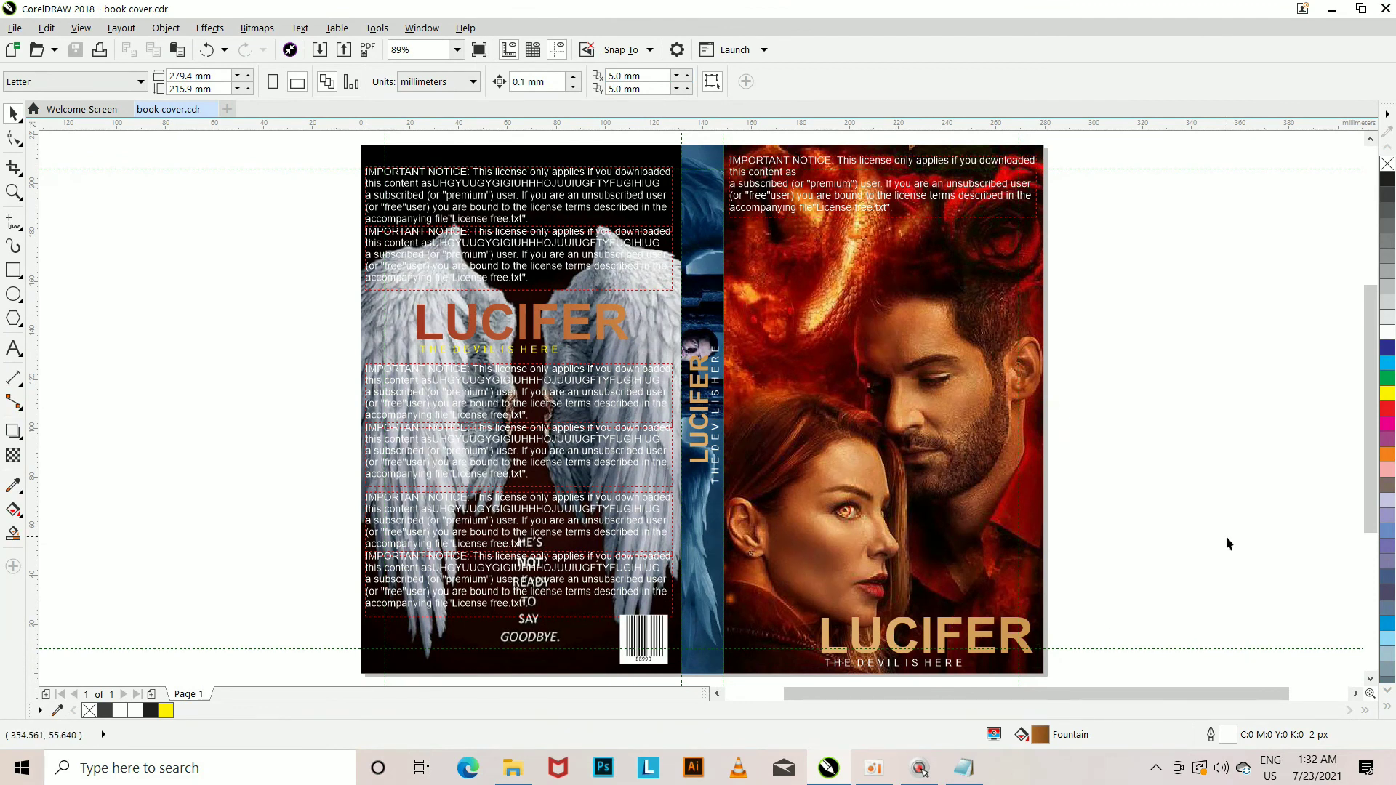
left_click(6, 271)
right_click(6, 271)
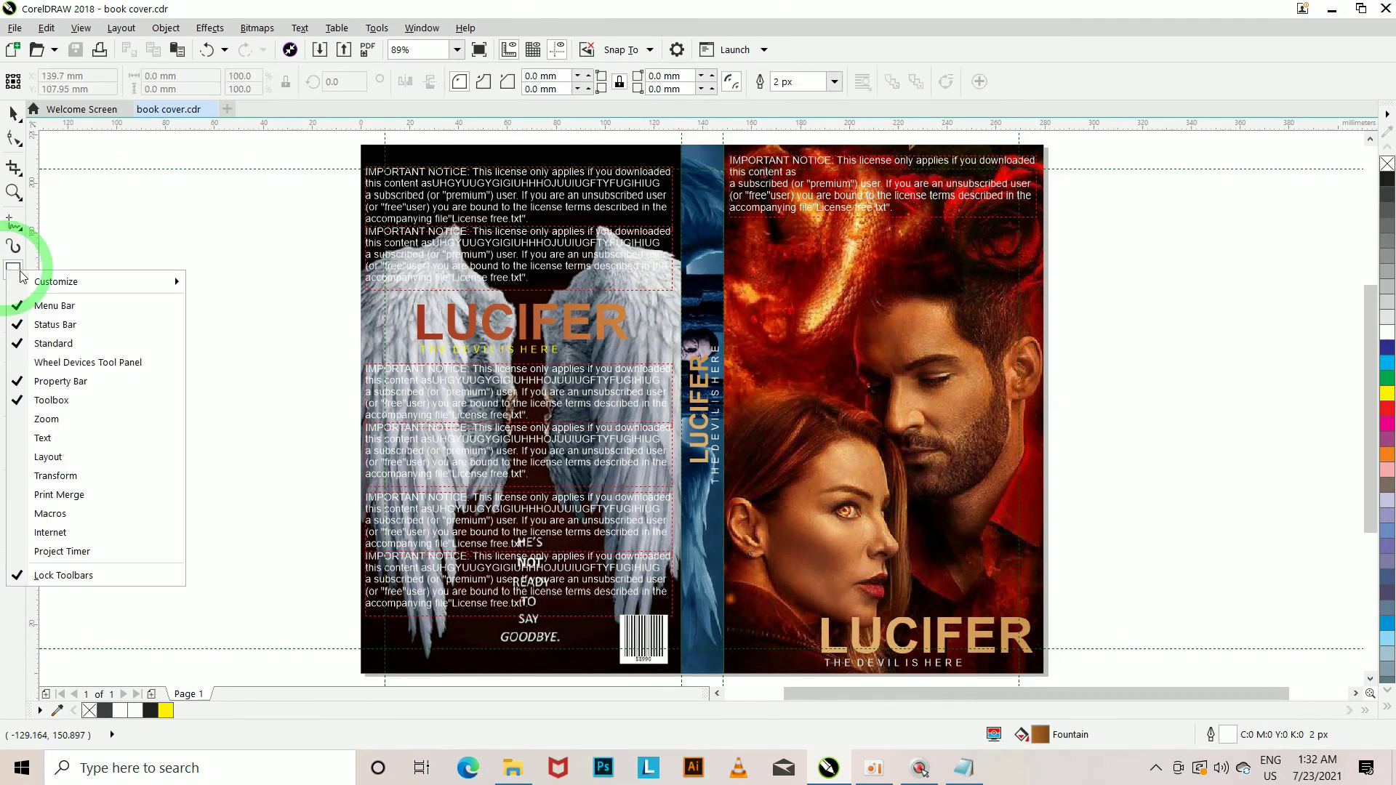
left_click(11, 267)
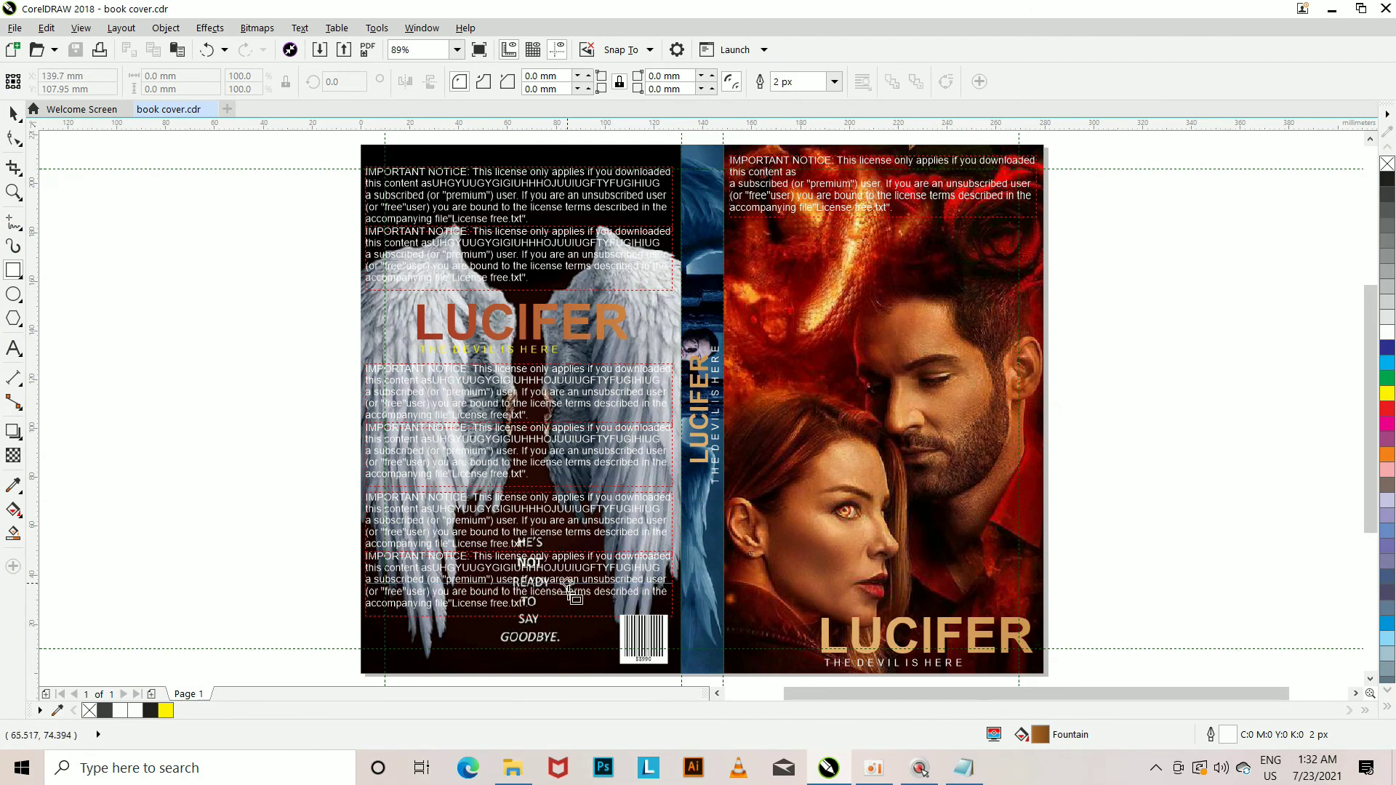
left_click_drag(815, 510, 873, 555)
key("ctrl+z")
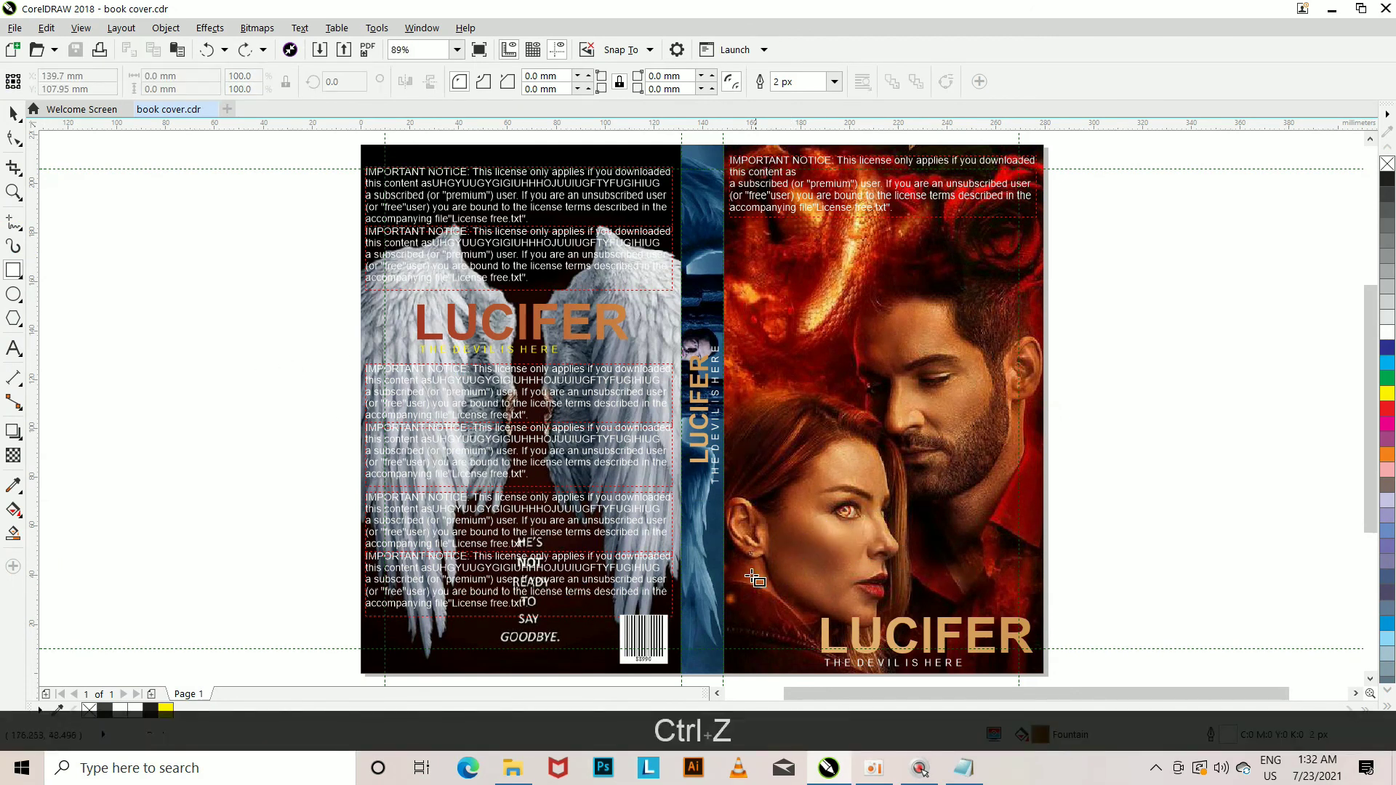
- Draw a white-filled rectangle about 44.9 by 10.4 mm and place it in the back cover's lower outer corner, opposite the barcode
mouse_move(733, 568)
left_mouse_down()
mouse_move(870, 598)
mouse_move(816, 555)
mouse_move(436, 652)
left_mouse_up()
left_click(1388, 336)
key("shift")
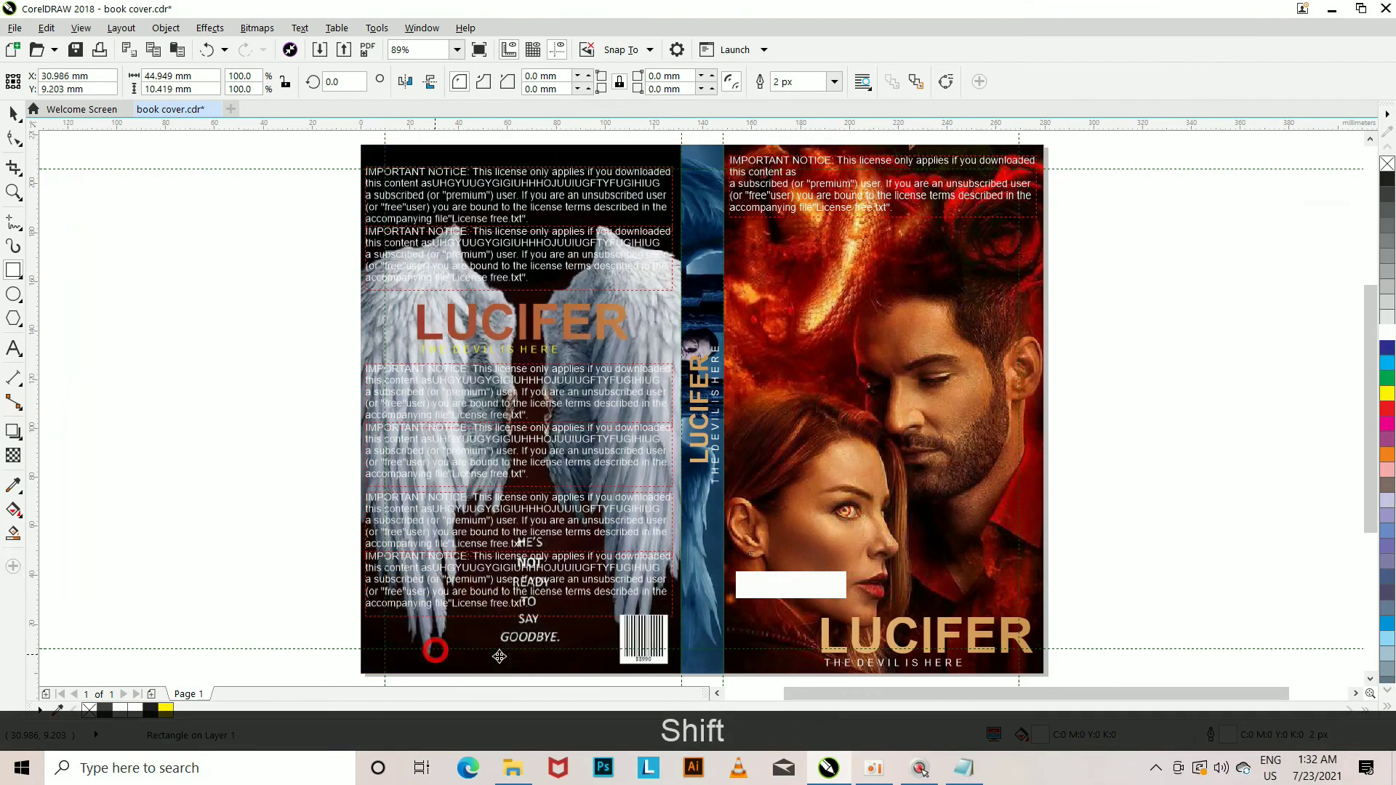
left_click(172, 452)
- Add the price text "300$" in bold 24 pt Arial and center it on the white rectangle on the back cover
key("F8")
left_click(163, 428)
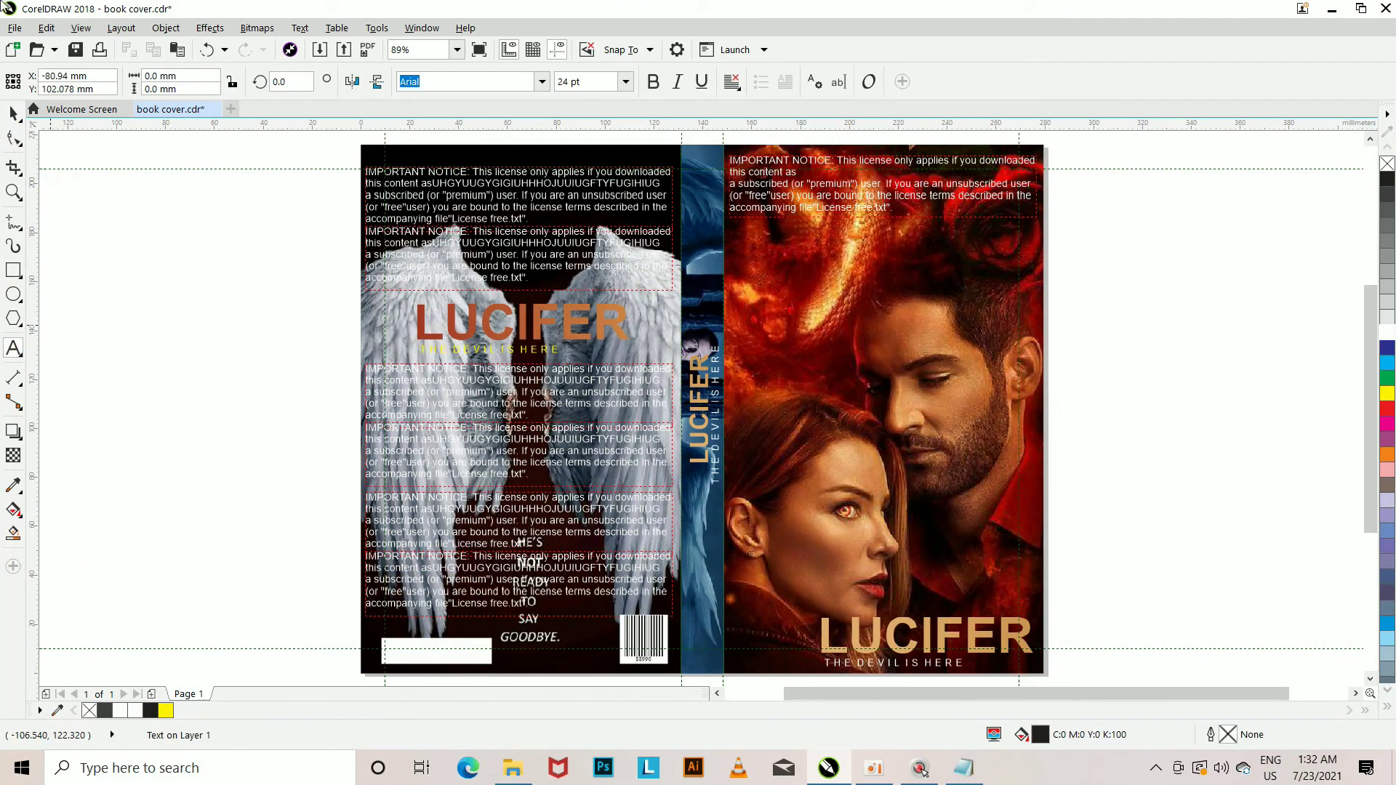
type("300")
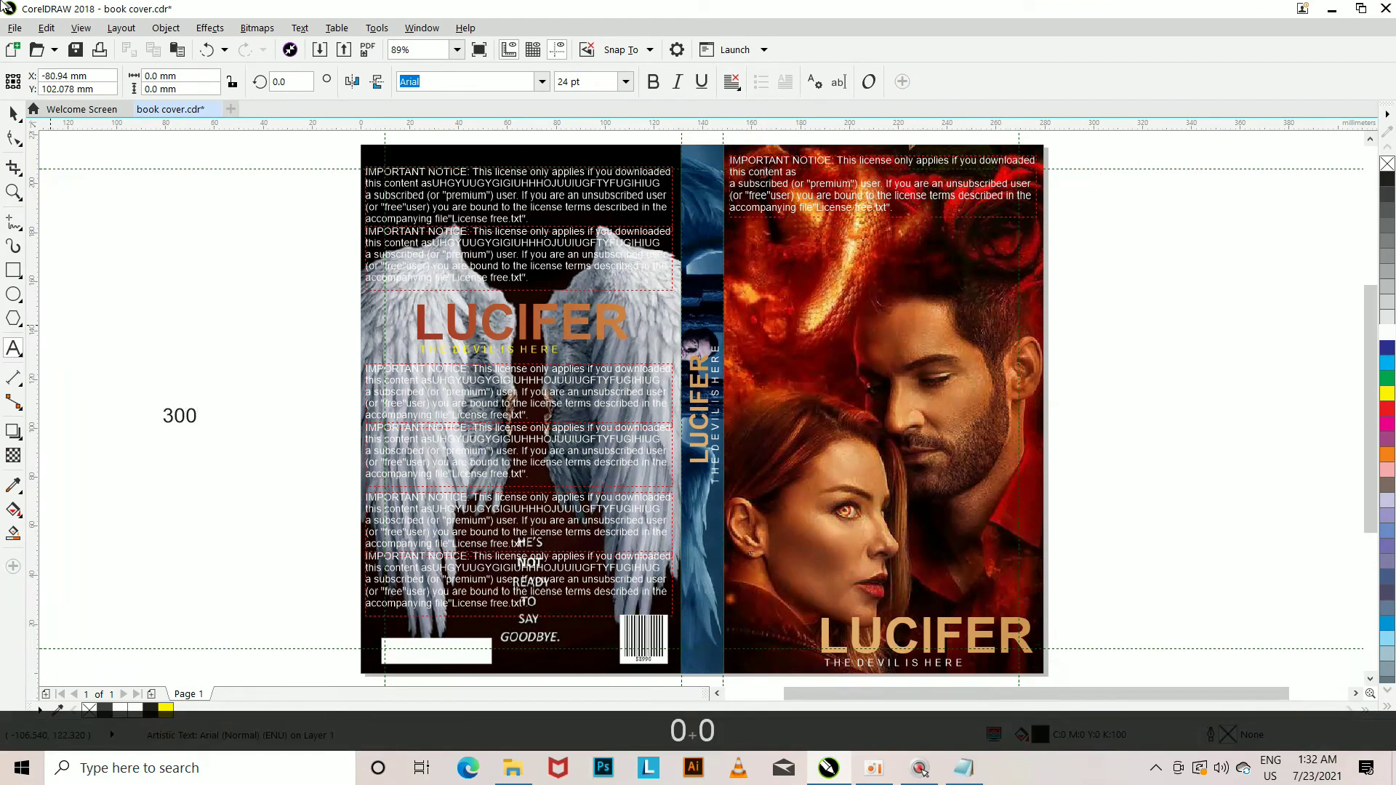
key("shift+4")
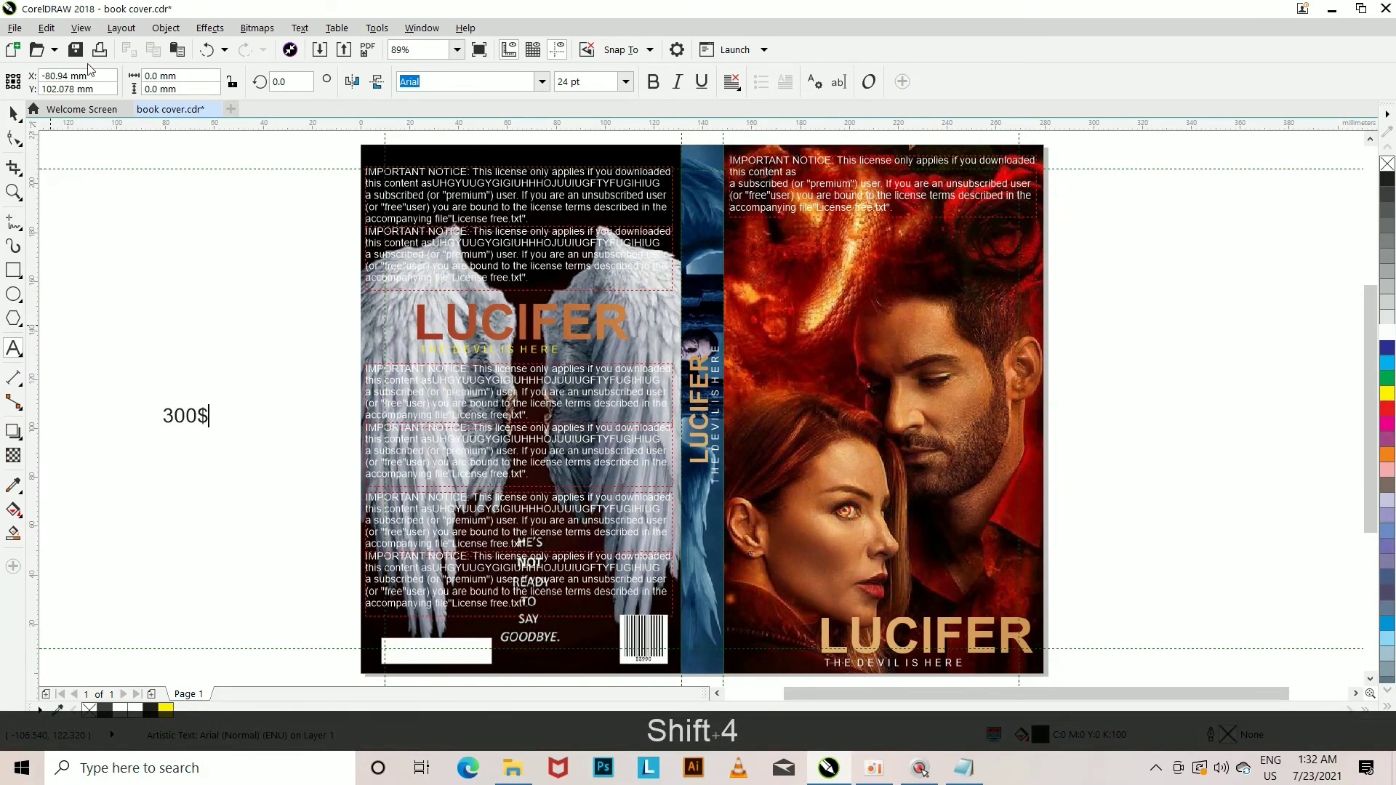
left_click(653, 82)
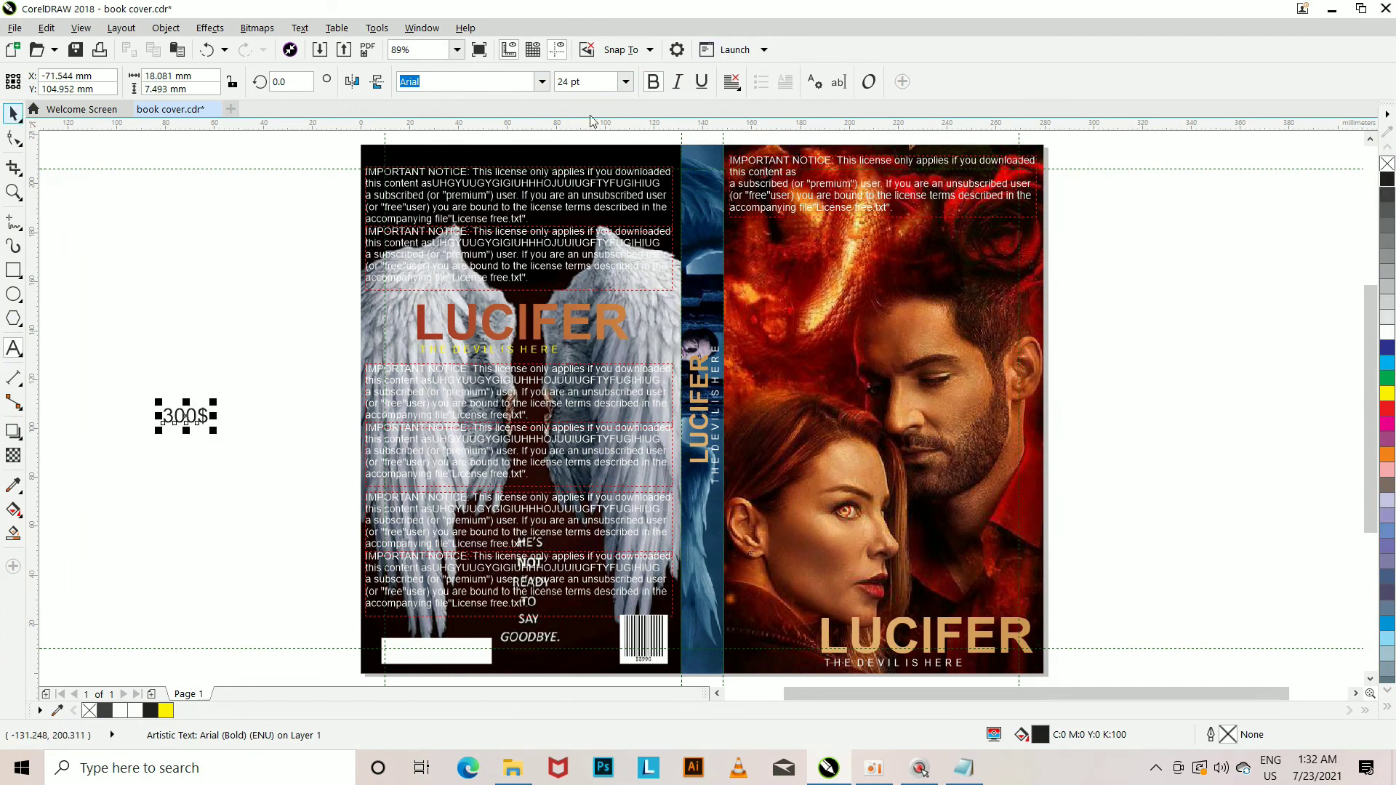
left_click_drag(184, 418, 435, 648)
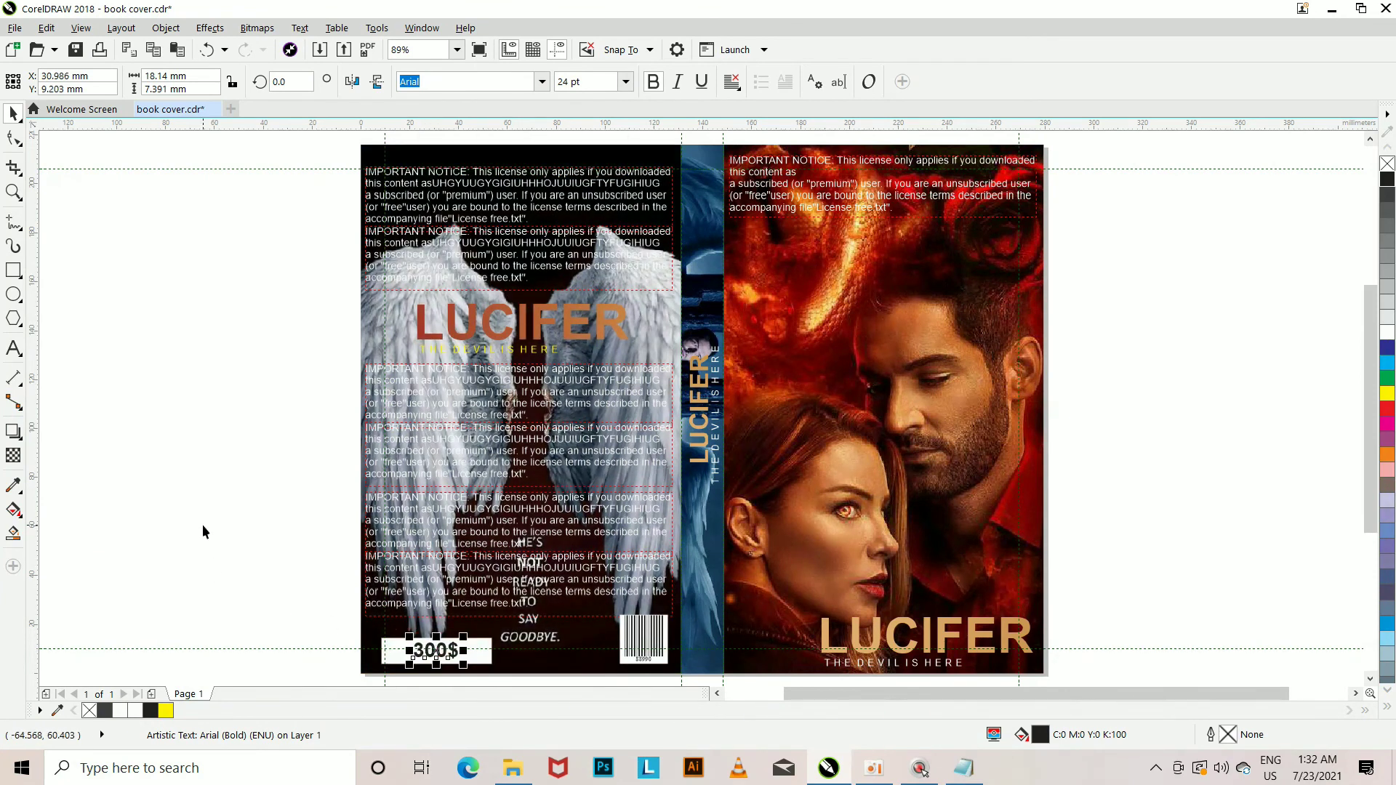
left_click(202, 525)
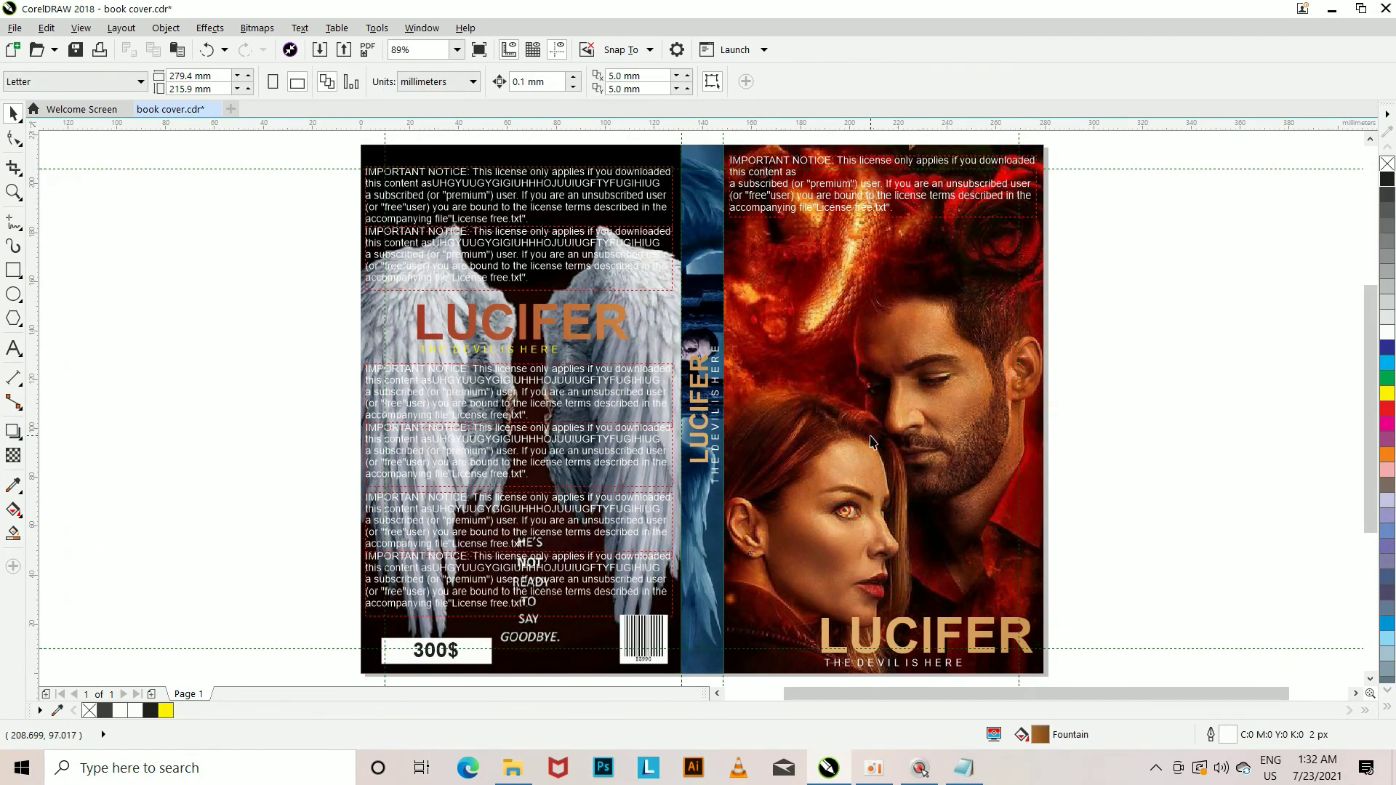